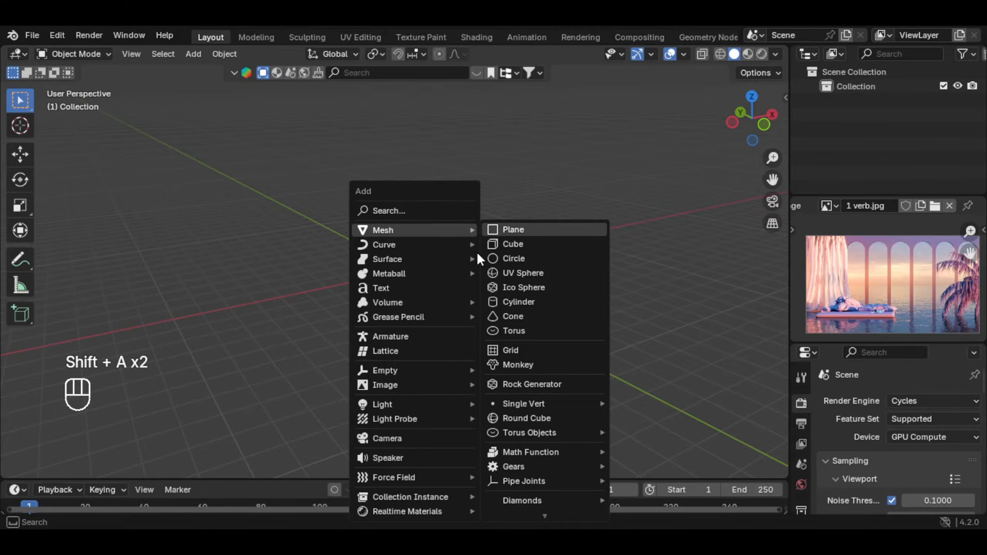
Add a plane mesh and rotate it 90 degrees about the X axis so it stands upright
{"action": "left_click", "coordinate": [509, 229]}
{"action": "middle_click_drag", "start_coordinate": [436, 279], "coordinate": [479, 275]}
{"action": "type", "text": "rx"}
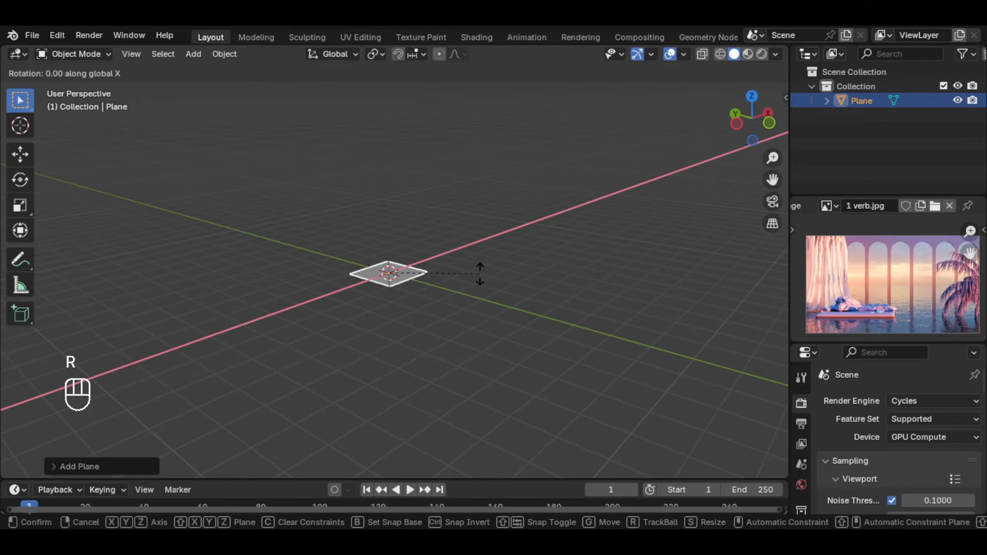
{"action": "type", "text": "90"}
{"action": "left_click", "coordinate": [480, 273]}
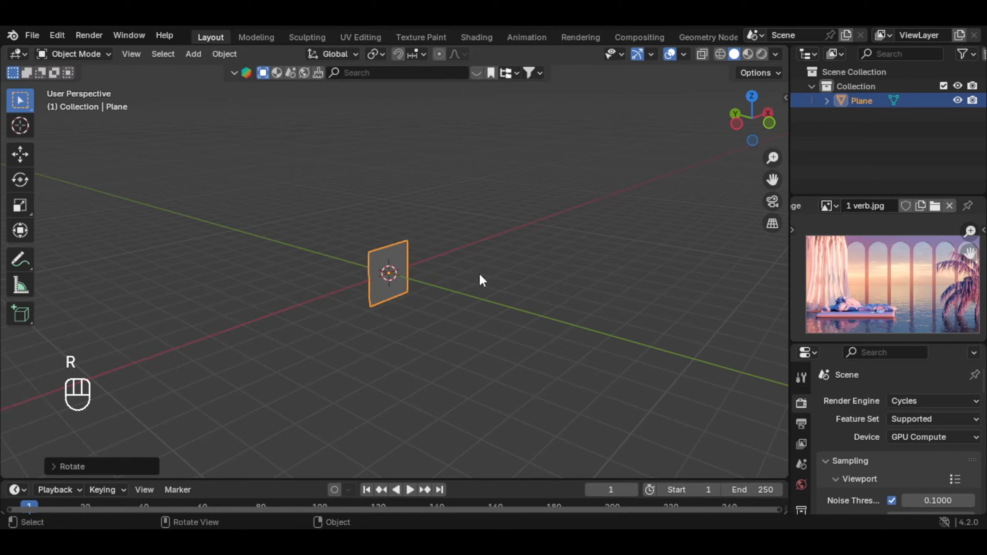
Scale up the upright plane's geometry uniformly in Edit Mode
{"action": "key", "text": "Tab"}
{"action": "middle_click_drag", "start_coordinate": [470, 275], "coordinate": [425, 263]}
{"action": "key", "text": "s"}
{"action": "right_click", "coordinate": [525, 251]}
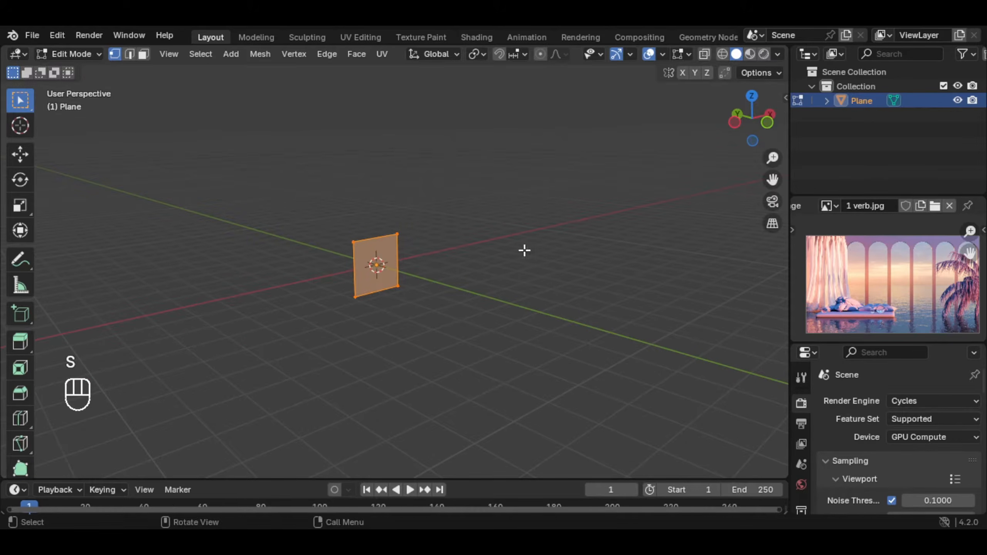
{"action": "key", "text": "s"}
Move the plane's right vertical edge about 15 m along the X axis to stretch it into a long wall
{"action": "left_click", "coordinate": [130, 53]}
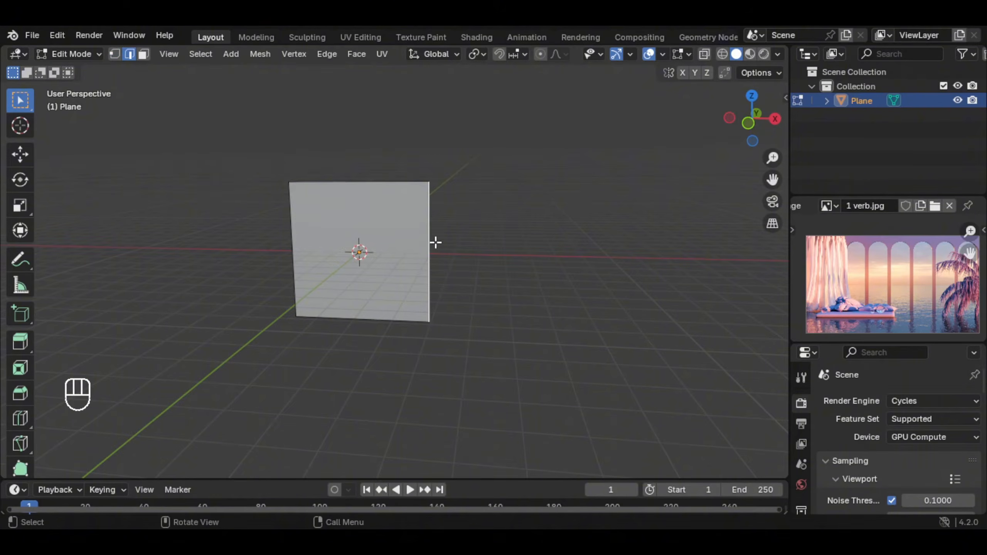
{"action": "middle_click_drag", "start_coordinate": [435, 243], "coordinate": [430, 280]}
{"action": "key", "text": "g"}
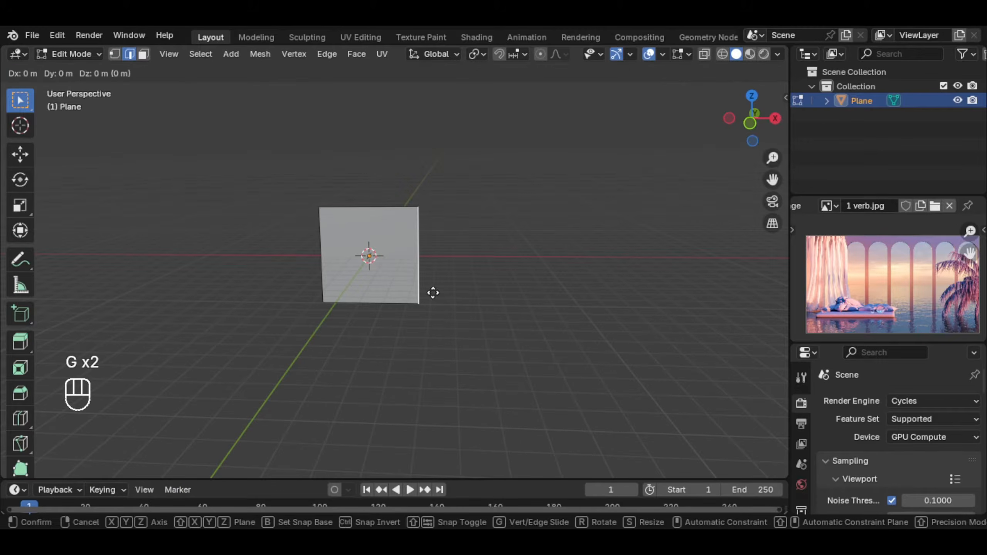
{"action": "key", "text": "x"}
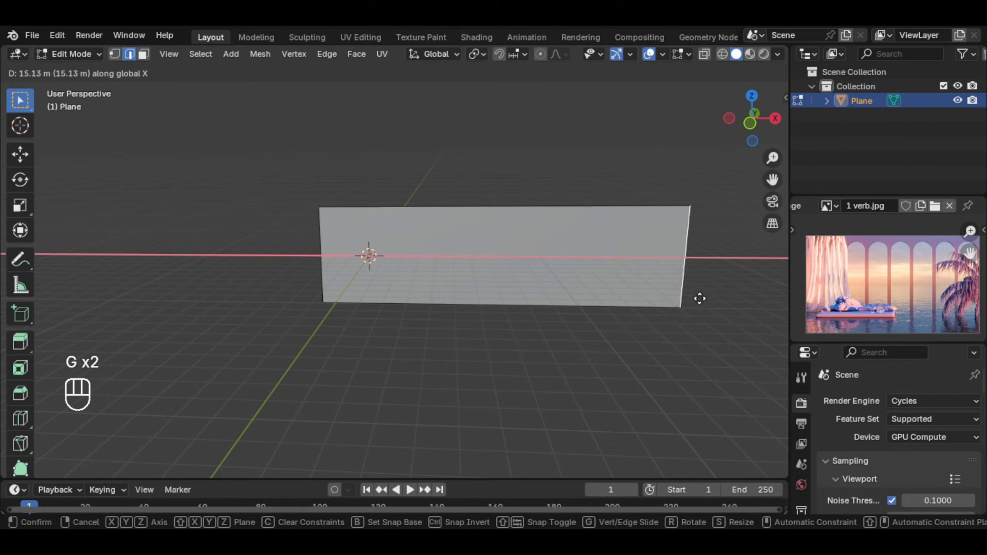
{"action": "right_click", "coordinate": [691, 297]}
{"action": "key", "text": "Tab"}
{"action": "key", "text": "Tab"}
Extrude the whole wall face about 0.27 m to give the wall thickness
{"action": "middle_click_drag", "start_coordinate": [498, 280], "coordinate": [536, 274]}
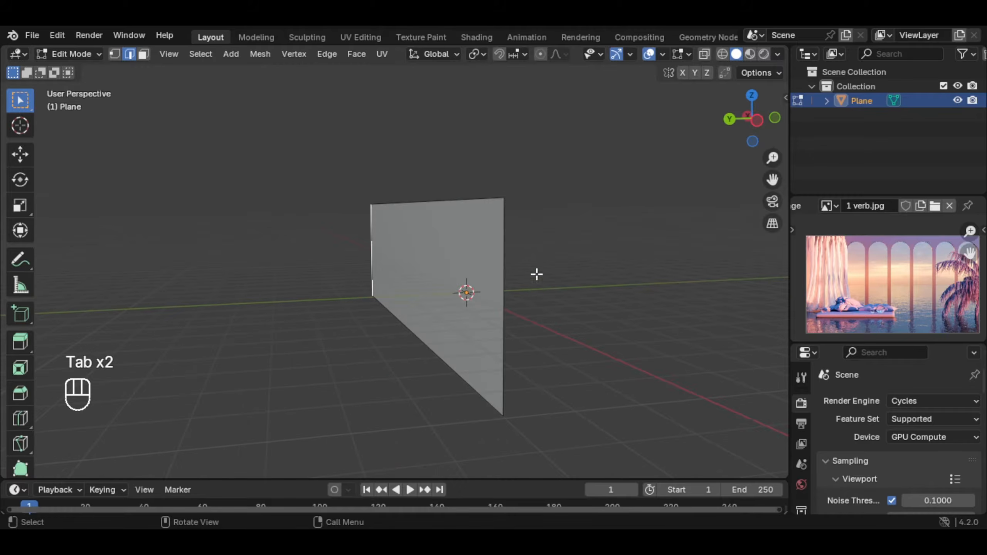
{"action": "key", "text": "a"}
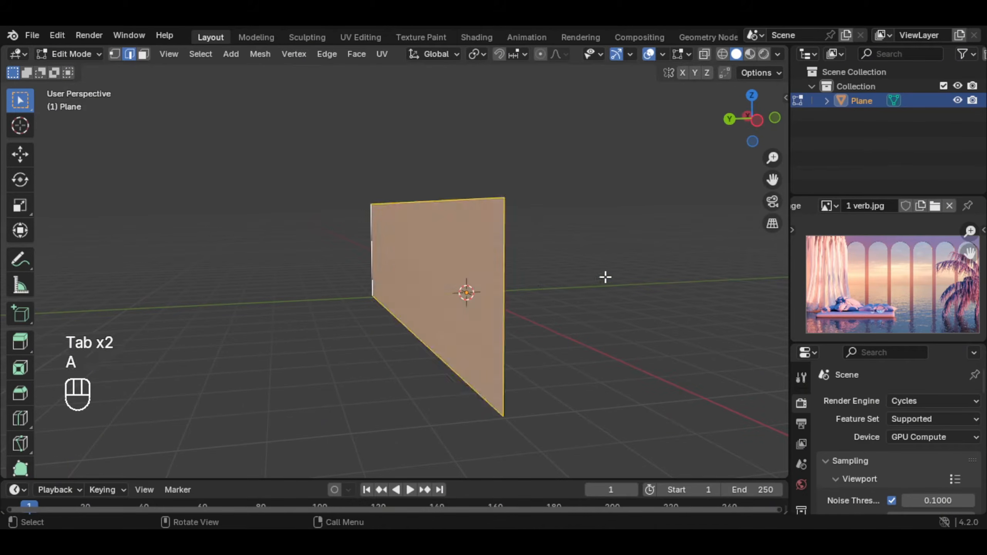
{"action": "key", "text": "e"}
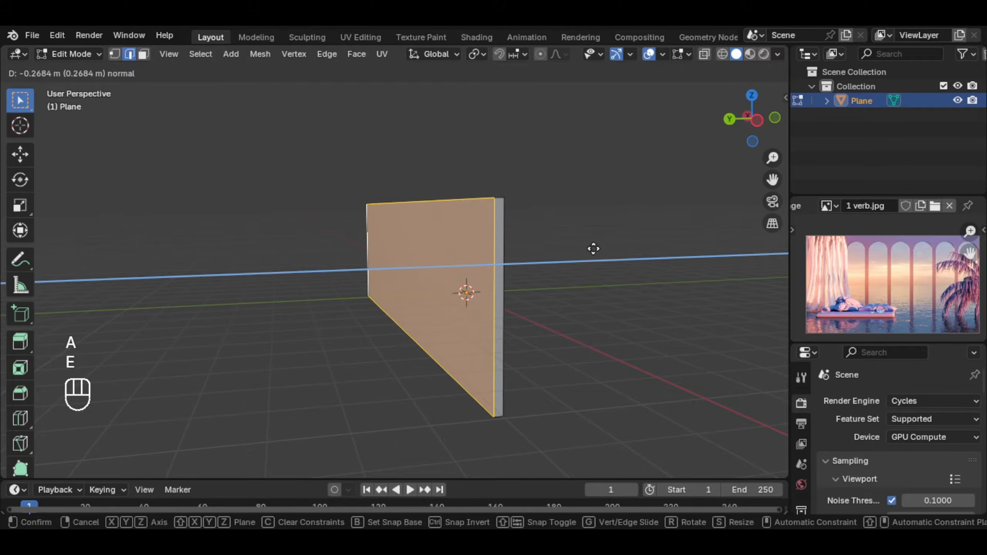
{"action": "left_click", "coordinate": [591, 248]}
{"action": "middle_click_drag", "start_coordinate": [589, 249], "coordinate": [359, 287]}
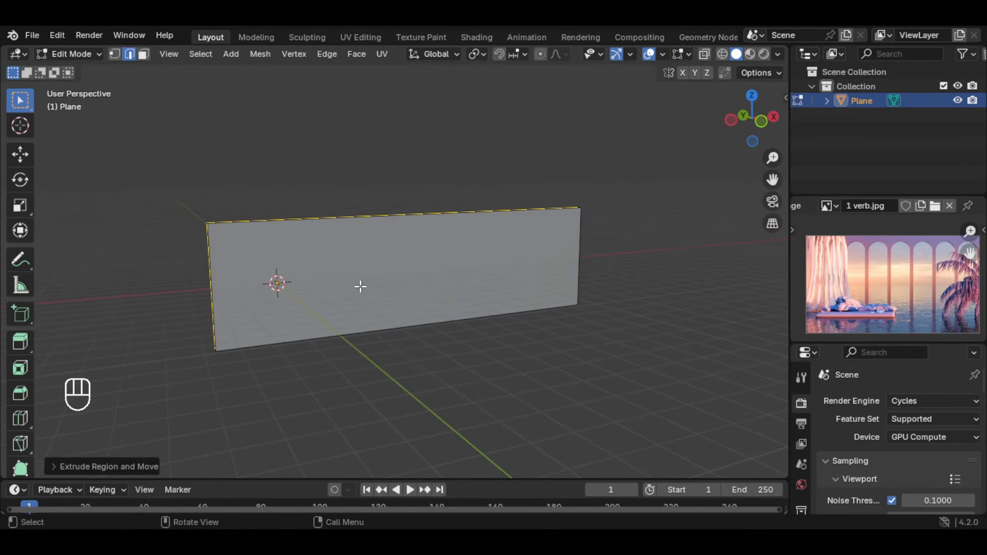
Add a circle mesh as a separate object and rotate it 90 degrees about the X axis
{"action": "key", "text": "Tab"}
{"action": "key", "text": "shift+a"}
{"action": "mouse_move", "coordinate": [390, 231]}
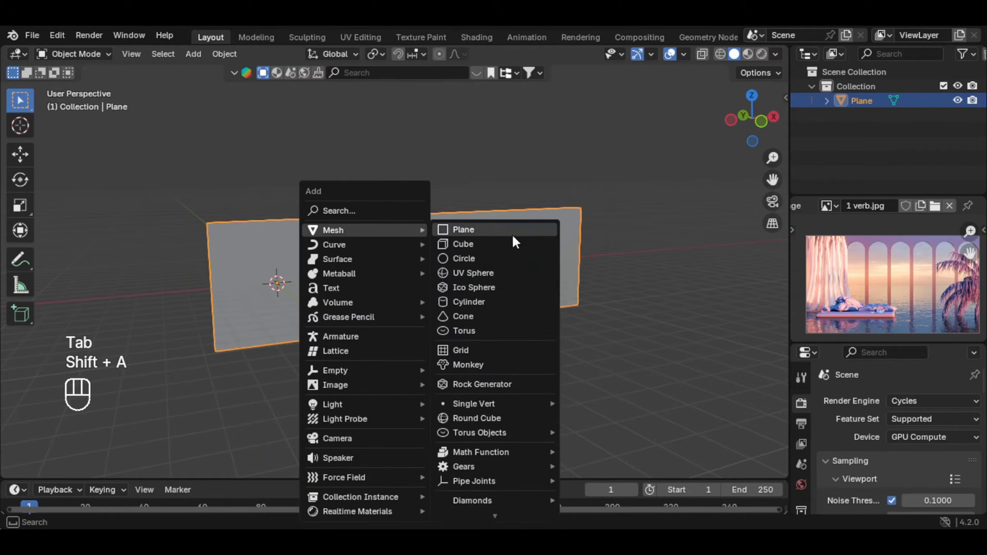
{"action": "left_click", "coordinate": [466, 258]}
{"action": "middle_click_drag", "start_coordinate": [466, 259], "coordinate": [416, 325]}
{"action": "type", "text": "rx9"}
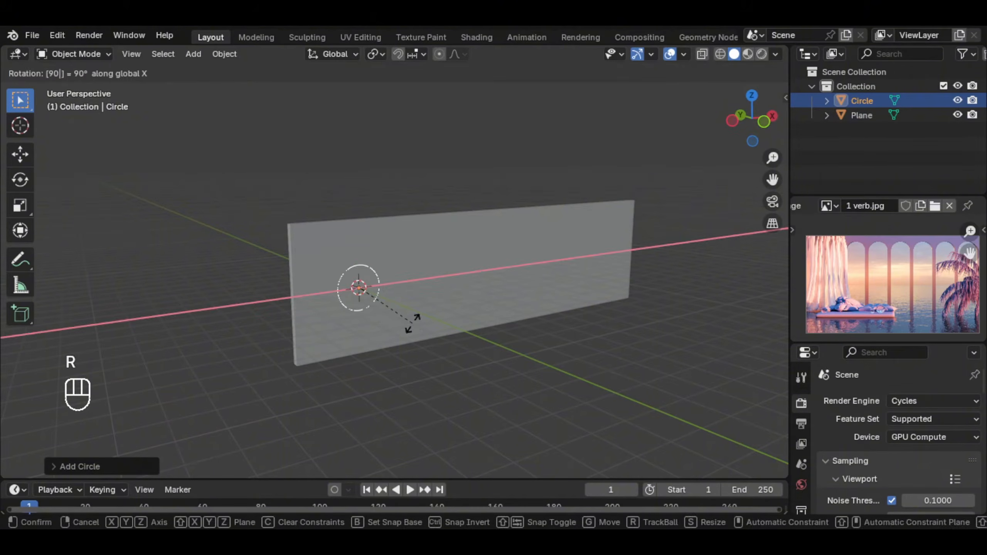
{"action": "type", "text": "0"}
{"action": "left_click", "coordinate": [412, 322]}
{"action": "middle_click_drag", "start_coordinate": [412, 322], "coordinate": [417, 319], "text": "shift"}
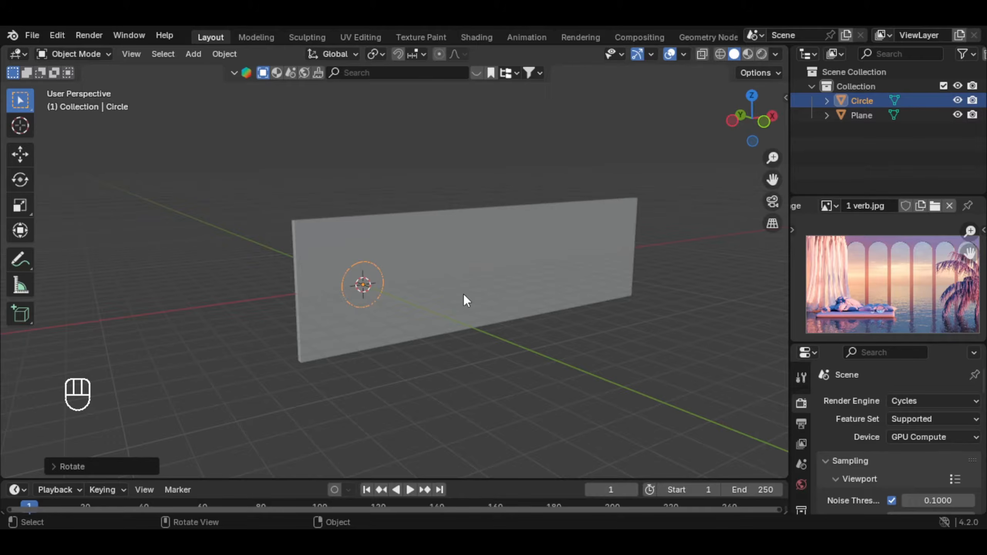
Delete the vertices of the circle's lower half in front view, leaving a semicircular arch
{"action": "key", "text": "KP_1"}
{"action": "key", "text": "Tab"}
{"action": "key", "text": "KP_Decimal"}
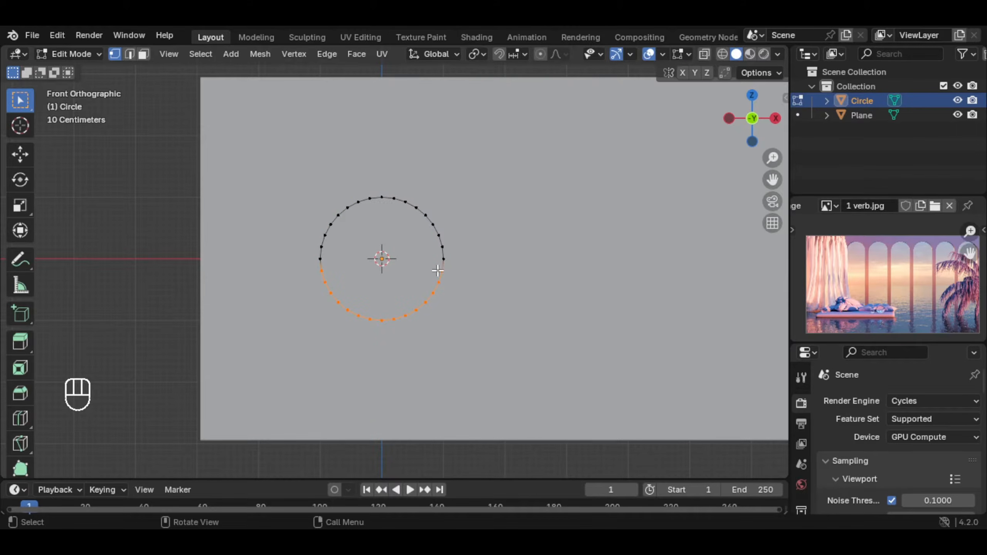
{"action": "left_click_drag", "start_coordinate": [303, 268], "coordinate": [440, 288]}
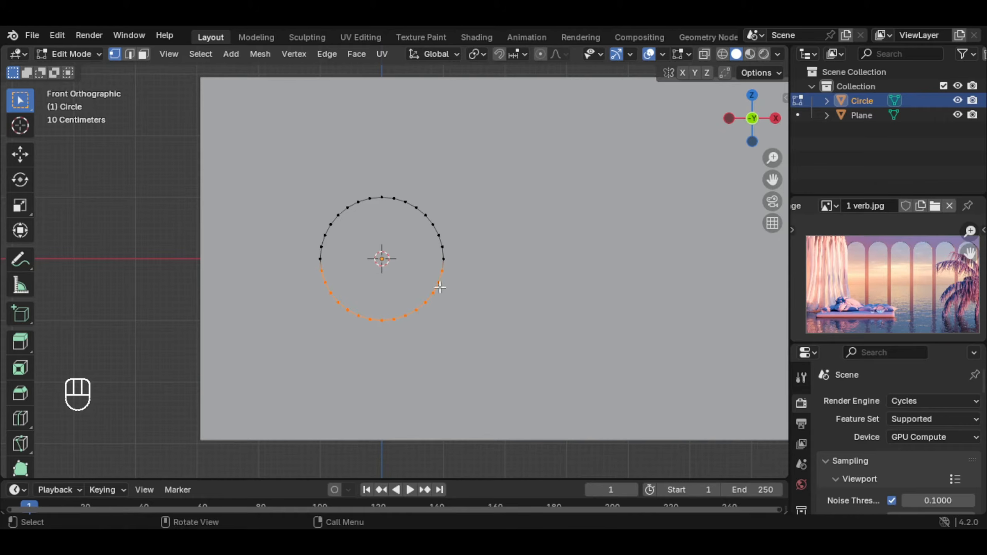
{"action": "key", "text": "x"}
{"action": "left_click", "coordinate": [418, 270]}
Extrude the two end vertices of the semicircle straight down along Z, past the wall's lower edge
{"action": "left_click", "coordinate": [445, 266]}
{"action": "scroll", "coordinate": [338, 275], "scroll_direction": "down", "scroll_amount": 4}
{"action": "middle_click_drag", "start_coordinate": [450, 326], "coordinate": [440, 287], "text": "shift"}
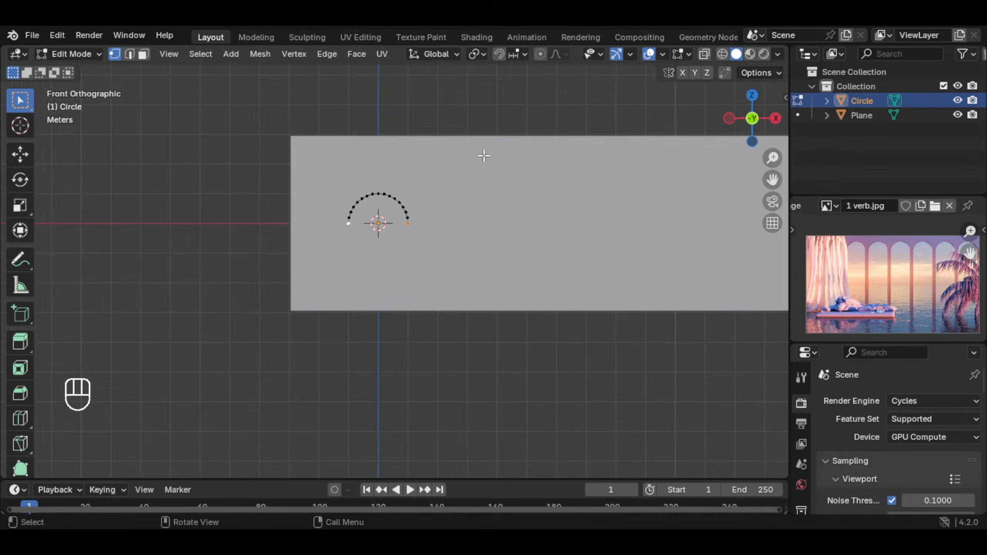
{"action": "key", "text": "e"}
{"action": "key", "text": "z"}
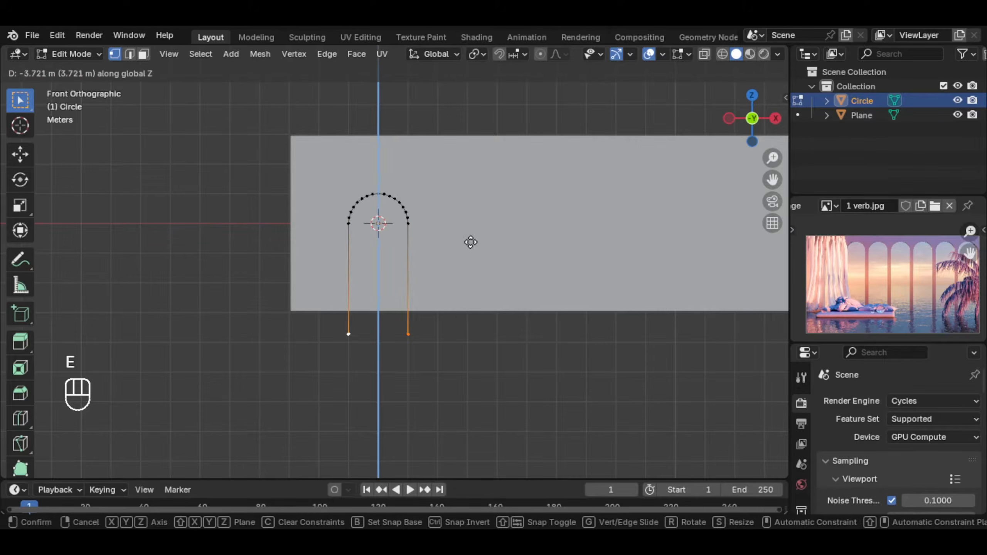
{"action": "left_click", "coordinate": [447, 378]}
{"action": "scroll", "coordinate": [475, 304], "scroll_direction": "down", "scroll_amount": 3}
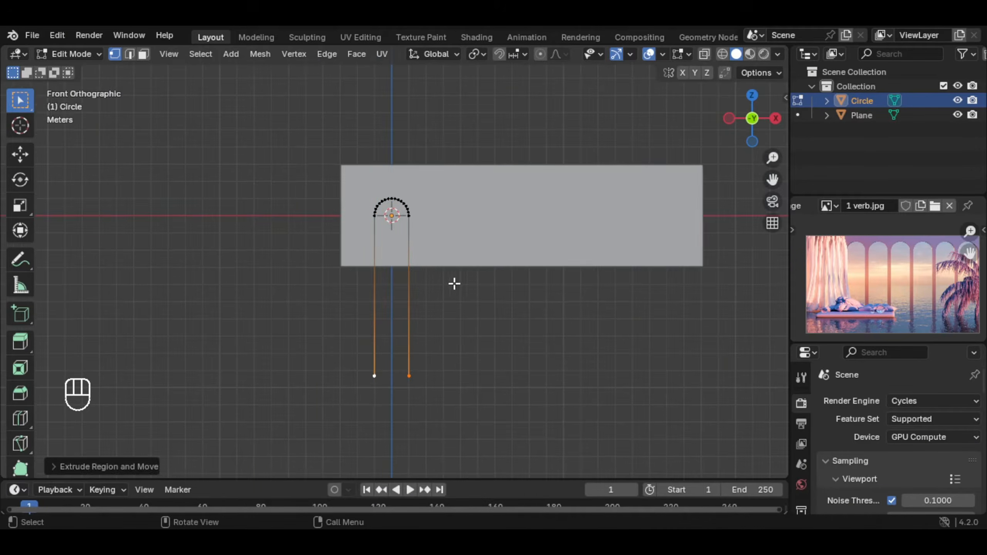
Fill the arch outline with a face and extrude it about 3.1 m through the wall
{"action": "key", "text": "a"}
{"action": "key", "text": "f"}
{"action": "middle_click_drag", "start_coordinate": [443, 282], "coordinate": [589, 238]}
{"action": "key", "text": "e"}
{"action": "key", "text": "ctrl+z"}
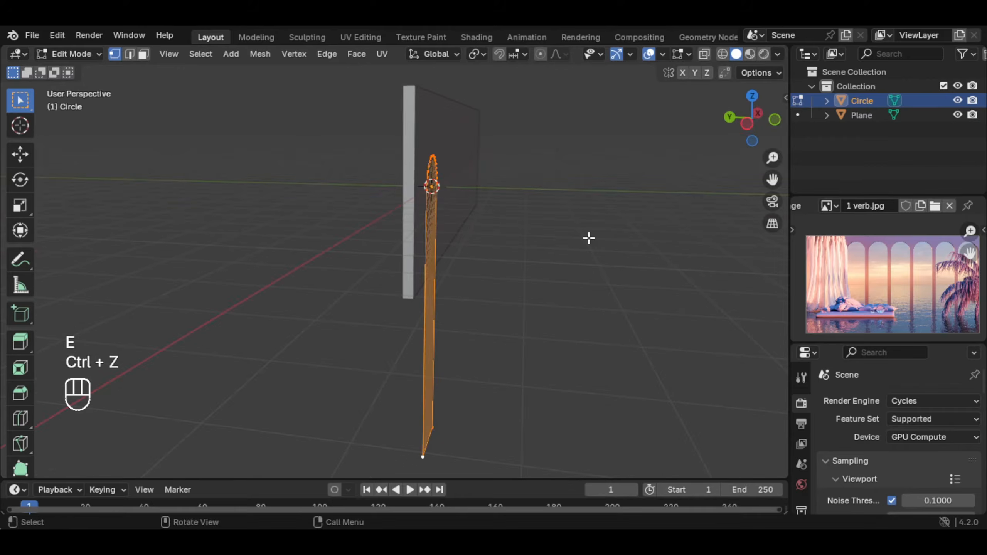
{"action": "key", "text": "e"}
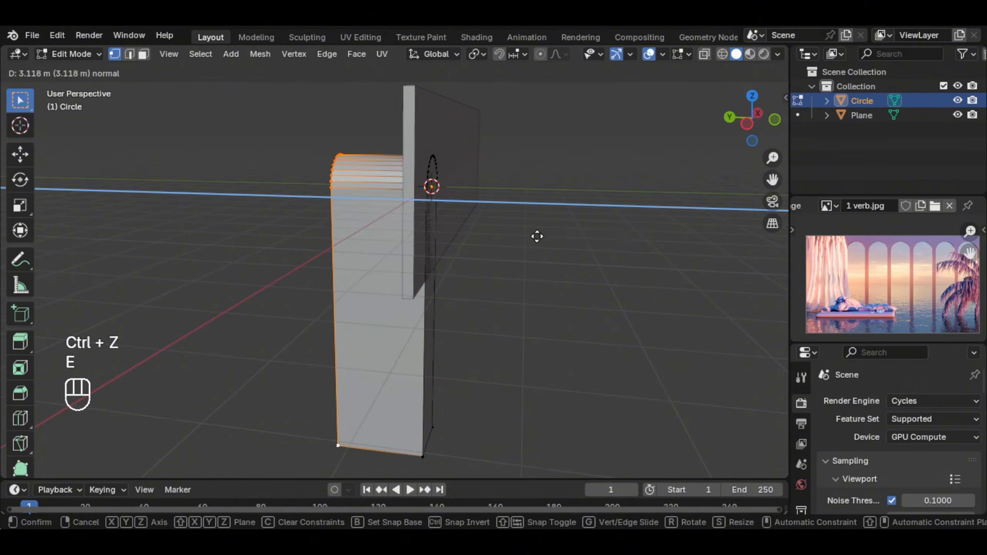
{"action": "left_click", "coordinate": [538, 236]}
{"action": "key", "text": "Tab"}
Move the arch block about -0.15 m along the Y axis so it extends through both sides of the wall
{"action": "scroll", "coordinate": [498, 222], "scroll_direction": "up", "scroll_amount": 3}
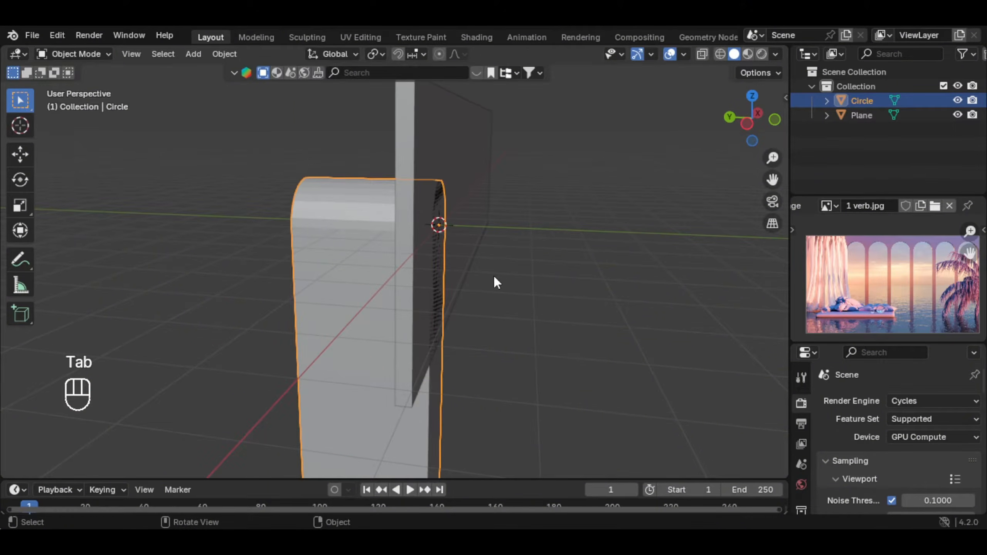
{"action": "key", "text": "g"}
{"action": "key", "text": "y"}
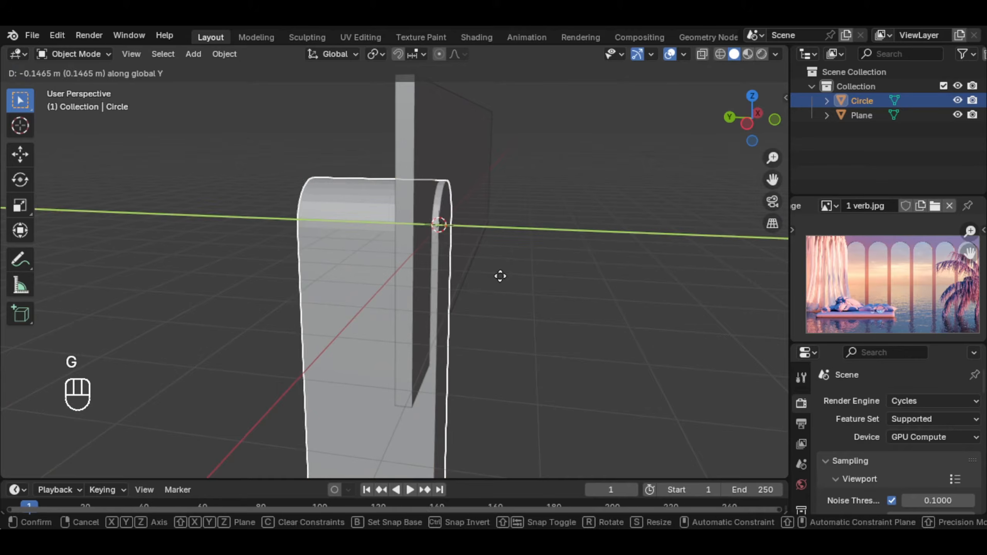
{"action": "left_click", "coordinate": [500, 278]}
Scale the arch block down uniformly and move it up along Z towards the wall's upper edge
{"action": "key", "text": "KP_1"}
{"action": "key", "text": "s"}
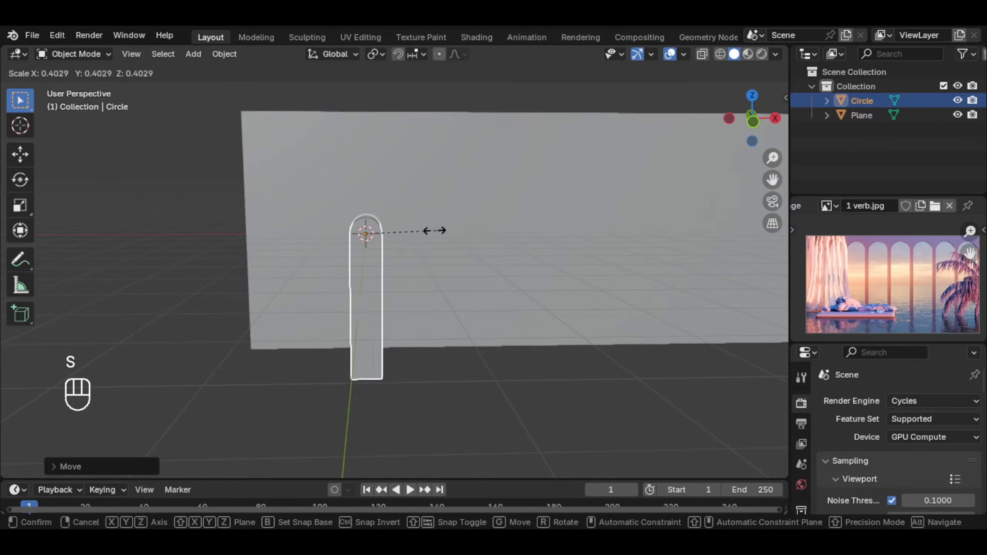
{"action": "left_click", "coordinate": [464, 229]}
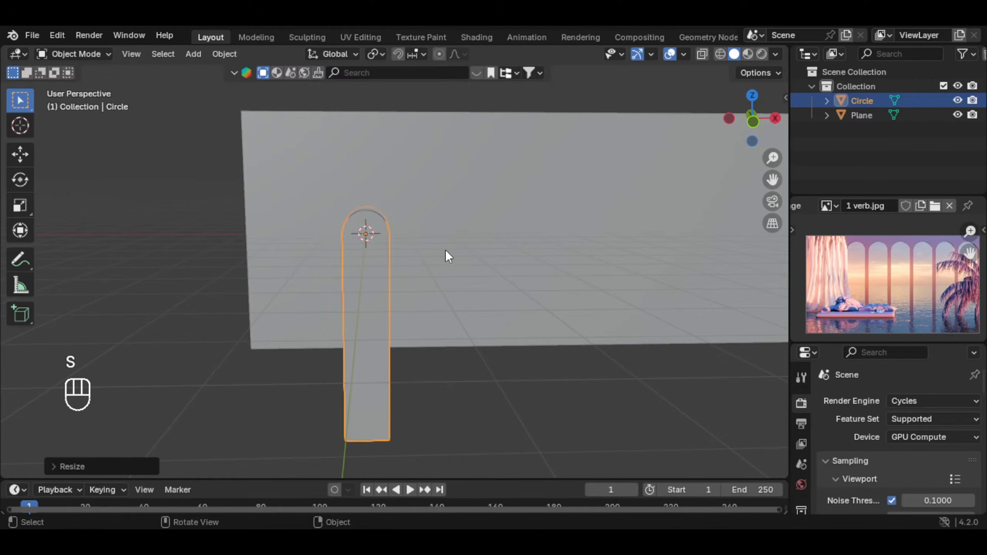
{"action": "key", "text": "g"}
{"action": "key", "text": "z"}
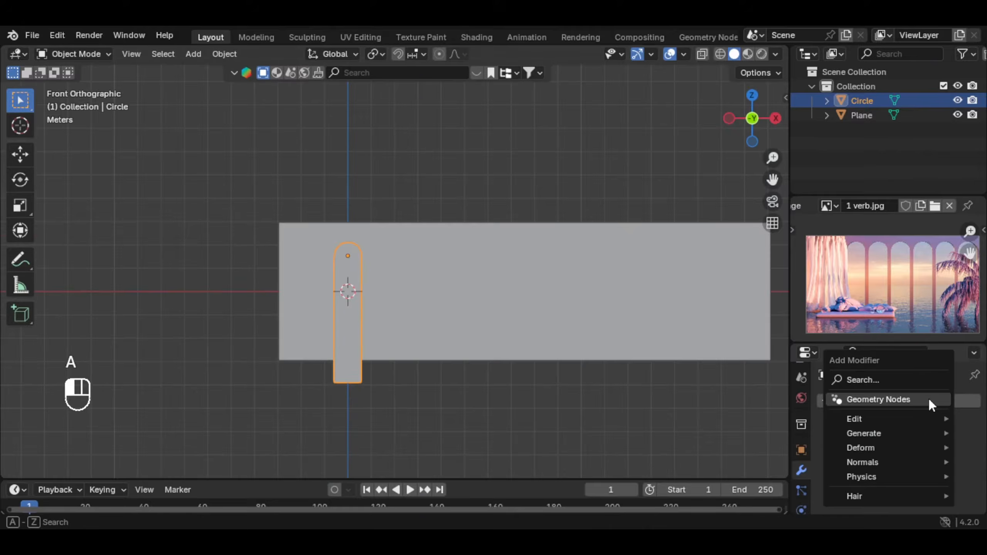
Add an Array modifier to the arch block and set its relative offset X factor to 1.1
{"action": "type", "text": "arr"}
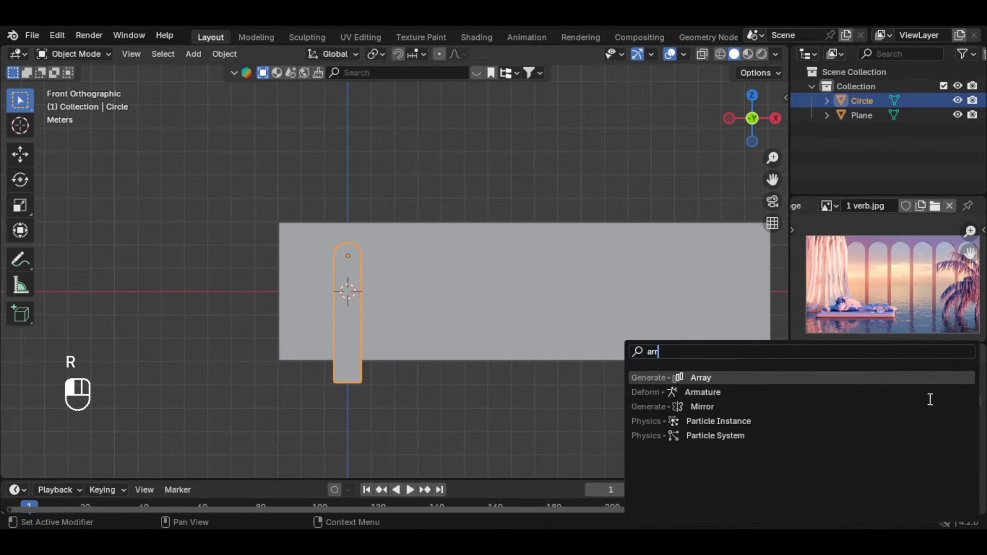
{"action": "key", "text": "Return"}
{"action": "scroll", "coordinate": [929, 399], "scroll_direction": "down", "scroll_amount": 4}
{"action": "double_click", "coordinate": [911, 422]}
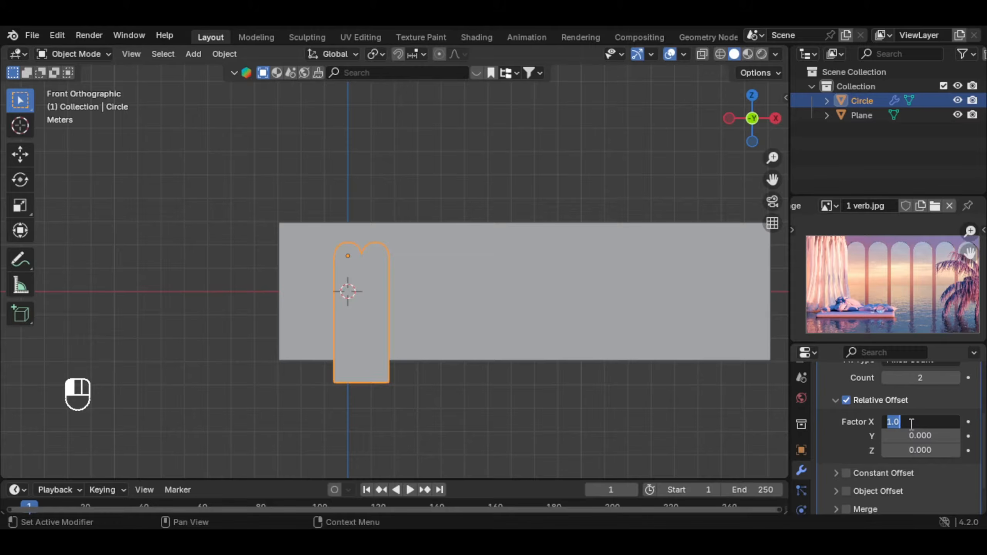
{"action": "key", "text": "Return"}
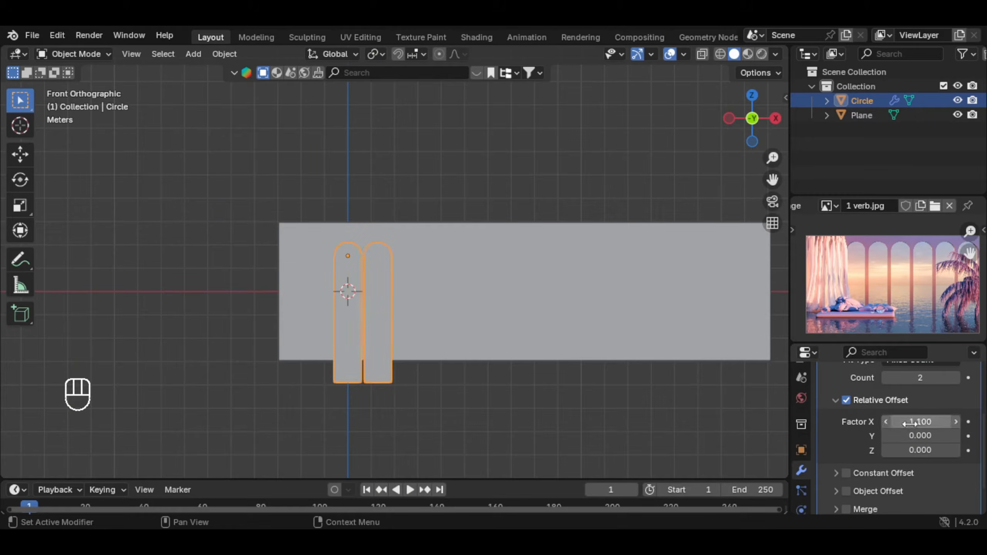
Increase the array's relative offset X factor to 1.2 to widen the gap between the arches
{"action": "scroll", "coordinate": [378, 321], "scroll_direction": "up", "scroll_amount": 6}
{"action": "scroll", "coordinate": [413, 284], "scroll_direction": "up", "scroll_amount": 2}
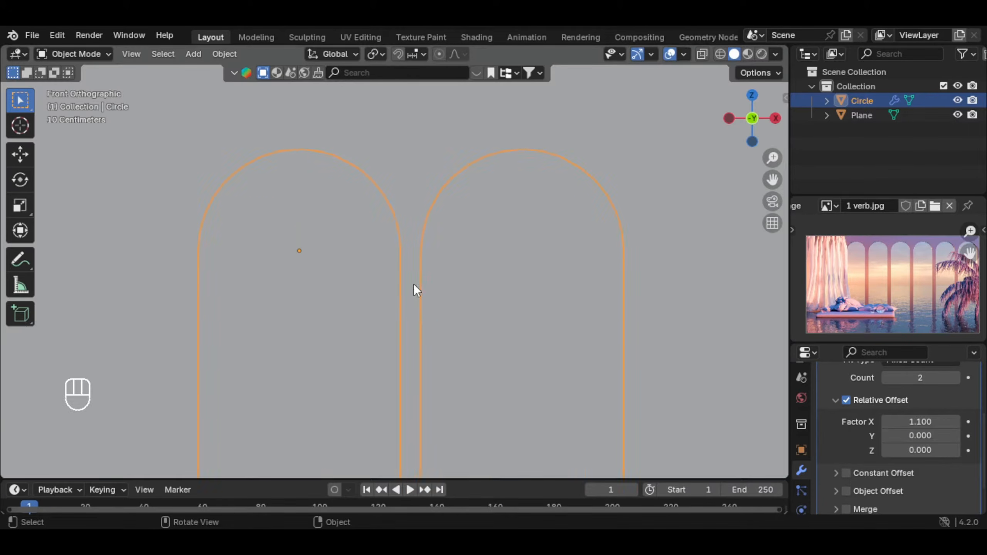
{"action": "middle_click_drag", "start_coordinate": [413, 284], "coordinate": [491, 285], "text": "shift"}
{"action": "scroll", "coordinate": [447, 282], "scroll_direction": "down", "scroll_amount": 6}
{"action": "scroll", "coordinate": [447, 295], "scroll_direction": "up", "scroll_amount": 6}
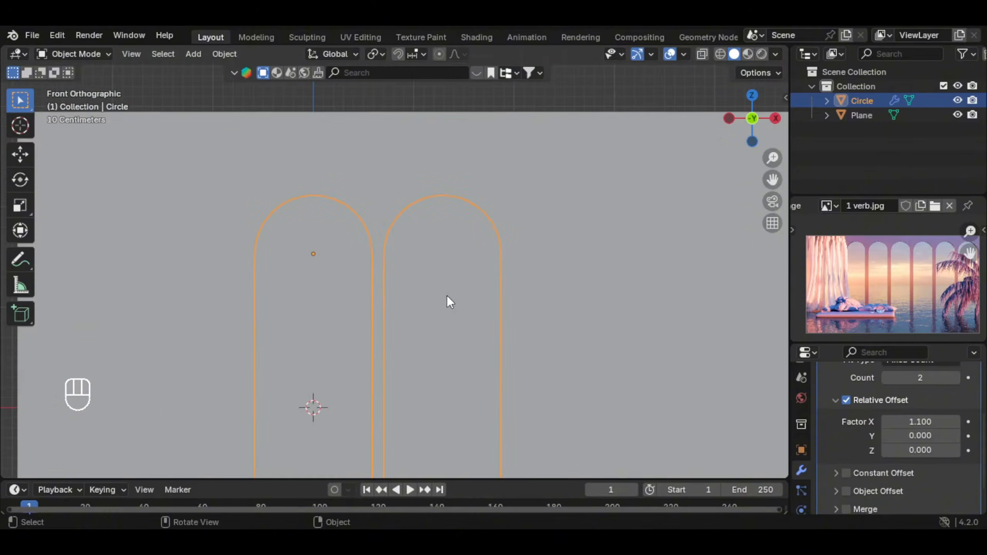
{"action": "left_click", "coordinate": [957, 422]}
{"action": "scroll", "coordinate": [399, 327], "scroll_direction": "down", "scroll_amount": 8}
{"action": "middle_click_drag", "start_coordinate": [400, 328], "coordinate": [421, 316], "text": "shift"}
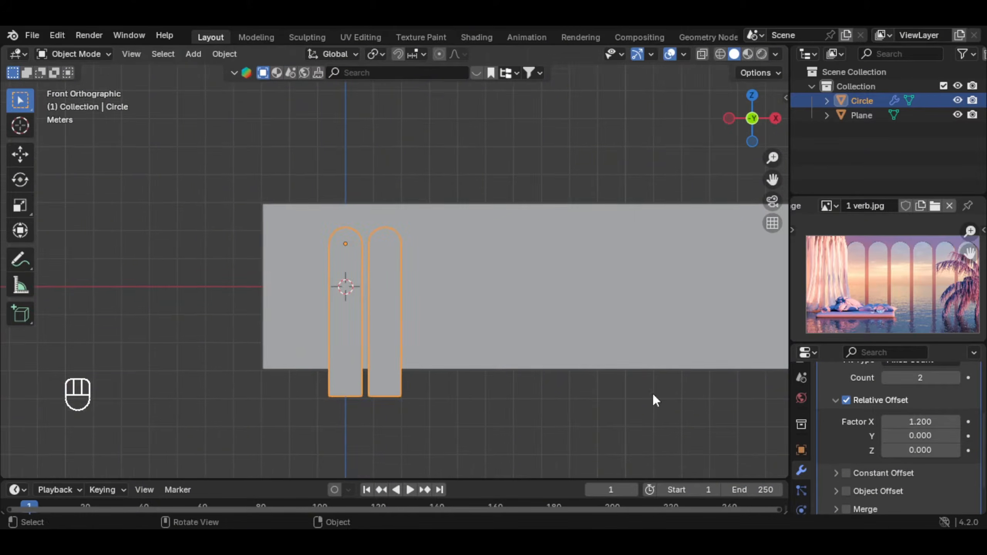
Set the Array modifier's count to 11 so the arches repeat along the wall
{"action": "scroll", "coordinate": [554, 318], "scroll_direction": "down", "scroll_amount": 1}
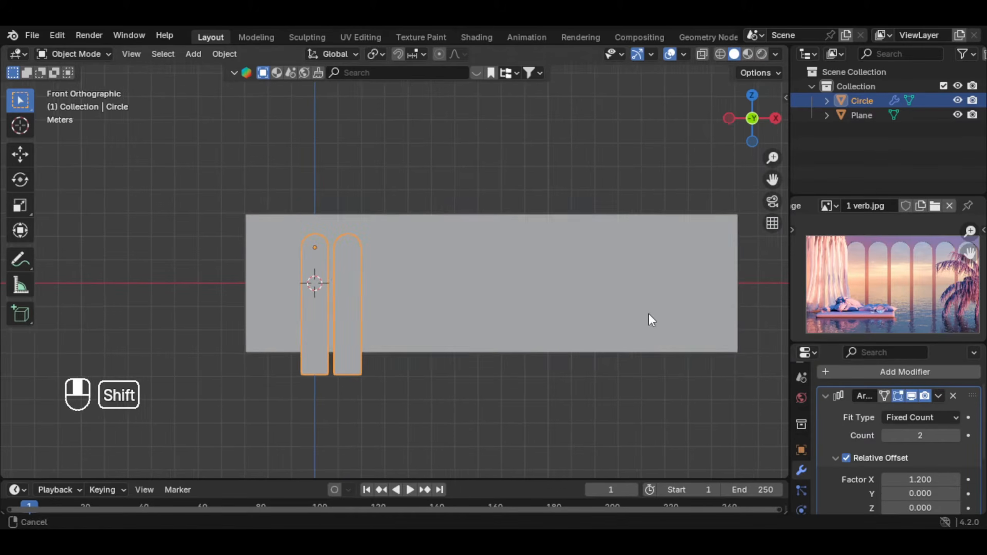
{"action": "left_click", "coordinate": [954, 435]}
{"action": "double_click", "coordinate": [955, 435]}
{"action": "left_click", "coordinate": [955, 434]}
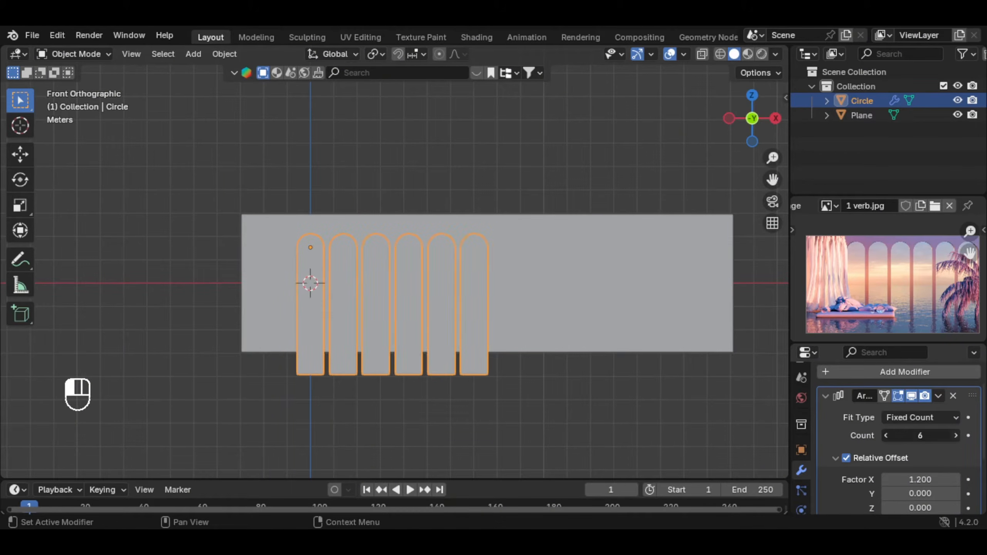
{"action": "double_click", "coordinate": [955, 434]}
{"action": "double_click", "coordinate": [955, 435]}
{"action": "double_click", "coordinate": [955, 435]}
{"action": "left_click", "coordinate": [886, 435]}
Scale the arrayed arch blocks up uniformly so they spread over more of the wall
{"action": "middle_click_drag", "start_coordinate": [696, 258], "coordinate": [666, 269], "text": "shift"}
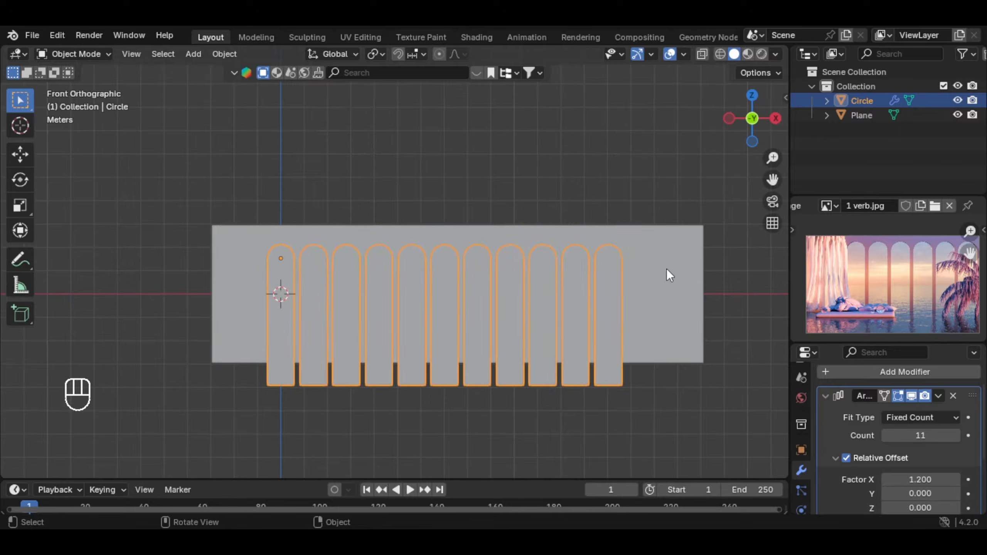
{"action": "key", "text": "s"}
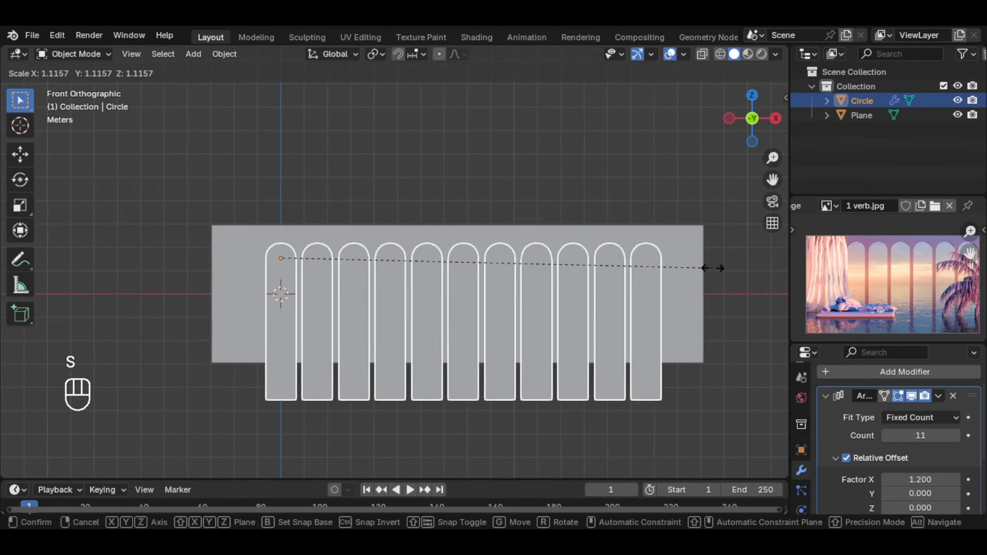
{"action": "left_click", "coordinate": [729, 333]}
{"action": "middle_click_drag", "start_coordinate": [728, 329], "coordinate": [515, 295]}
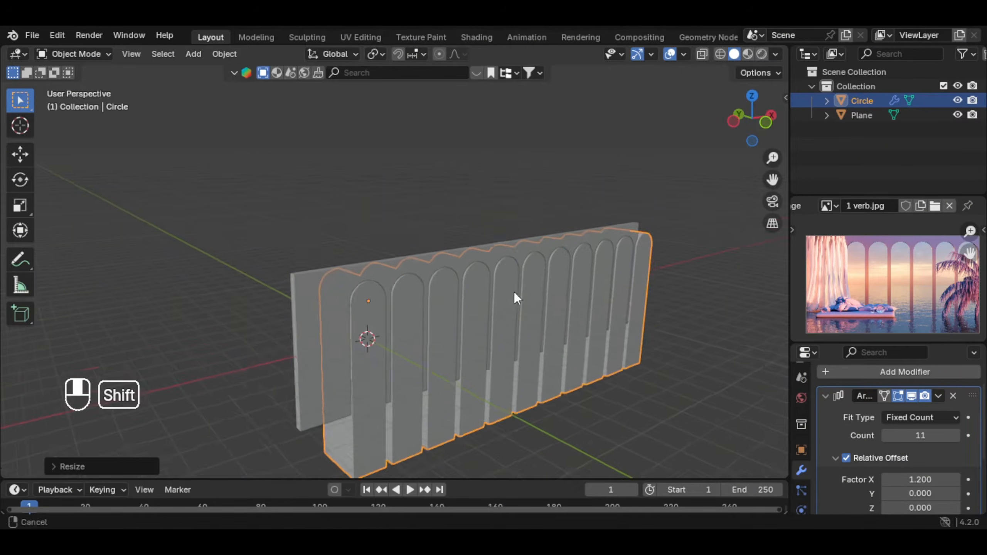
Select the wall's two upper corners in Edit Mode and move them up to make the wall taller
{"action": "left_click", "coordinate": [392, 274]}
{"action": "key", "text": "Tab"}
{"action": "middle_click_drag", "start_coordinate": [392, 274], "coordinate": [333, 290], "text": "shift"}
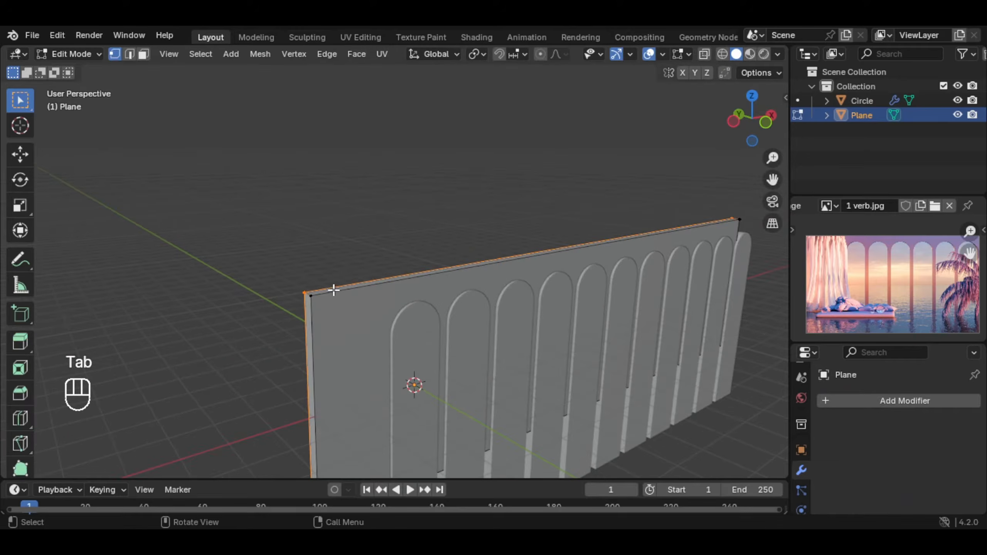
{"action": "key", "text": "alt+z"}
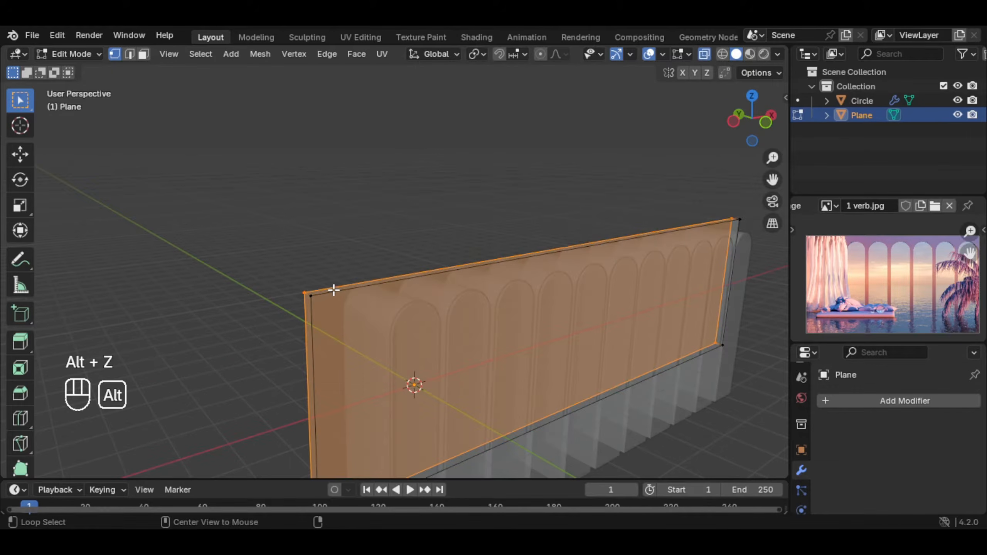
{"action": "key", "text": "KP_1"}
{"action": "left_click", "coordinate": [283, 271]}
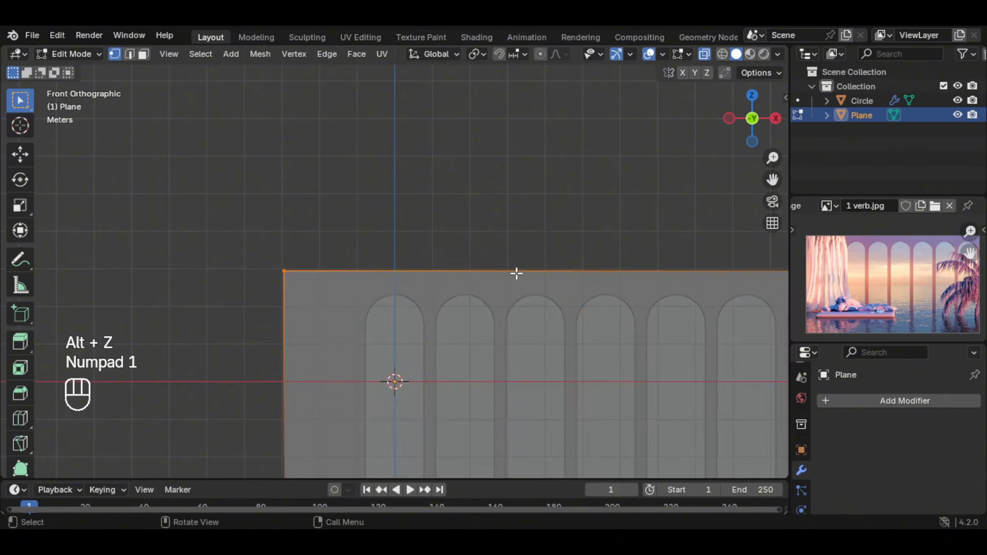
{"action": "scroll", "coordinate": [515, 274], "scroll_direction": "down", "scroll_amount": 4}
{"action": "middle_click_drag", "start_coordinate": [636, 260], "coordinate": [588, 220], "text": "shift"}
{"action": "left_click", "coordinate": [683, 266], "text": "shift"}
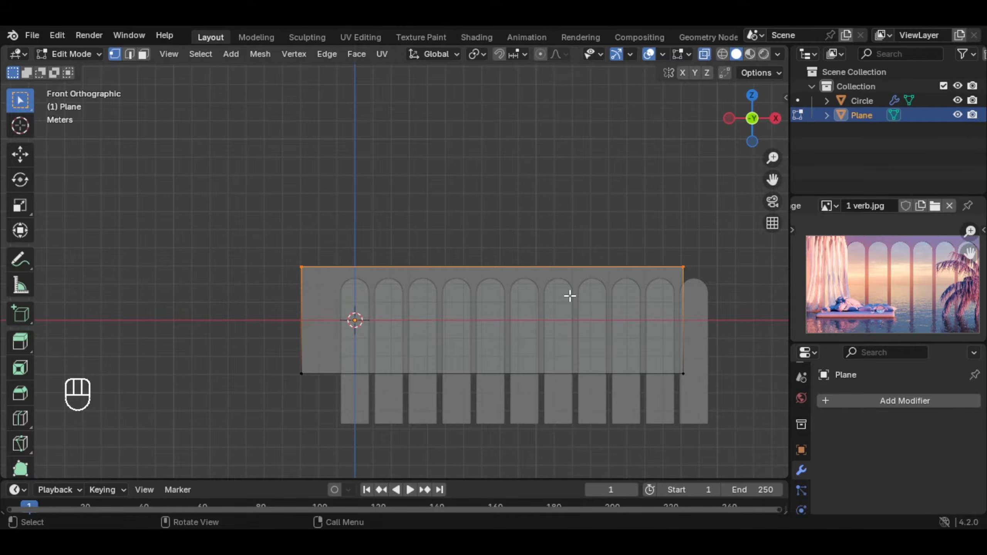
{"action": "key", "text": "g"}
{"action": "left_click", "coordinate": [569, 293]}
{"action": "key", "text": "Tab"}
Reduce the arch array's count to 8 and scale the arch blocks up uniformly
{"action": "key", "text": "Tab"}
{"action": "key", "text": "Tab"}
{"action": "left_click", "coordinate": [490, 282]}
{"action": "scroll", "coordinate": [489, 282], "scroll_direction": "up", "scroll_amount": 1}
{"action": "key", "text": "s"}
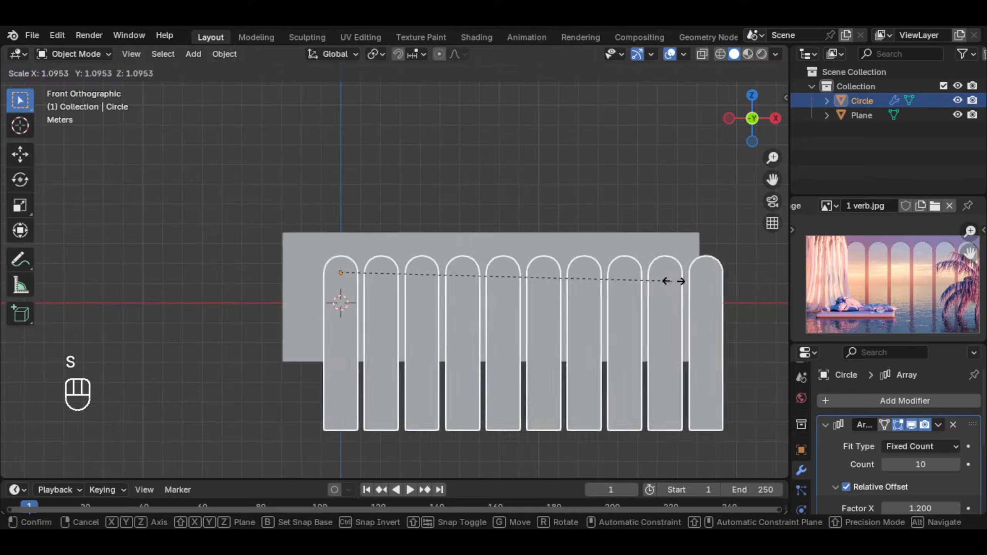
{"action": "left_click", "coordinate": [715, 282]}
{"action": "scroll", "coordinate": [715, 283], "scroll_direction": "down", "scroll_amount": 2}
Box-select the wall's lower corner vertices and move them down to extend the wall over the arch blocks
{"action": "left_click", "coordinate": [357, 307]}
{"action": "key", "text": "Tab"}
{"action": "left_click_drag", "start_coordinate": [290, 294], "coordinate": [692, 368]}
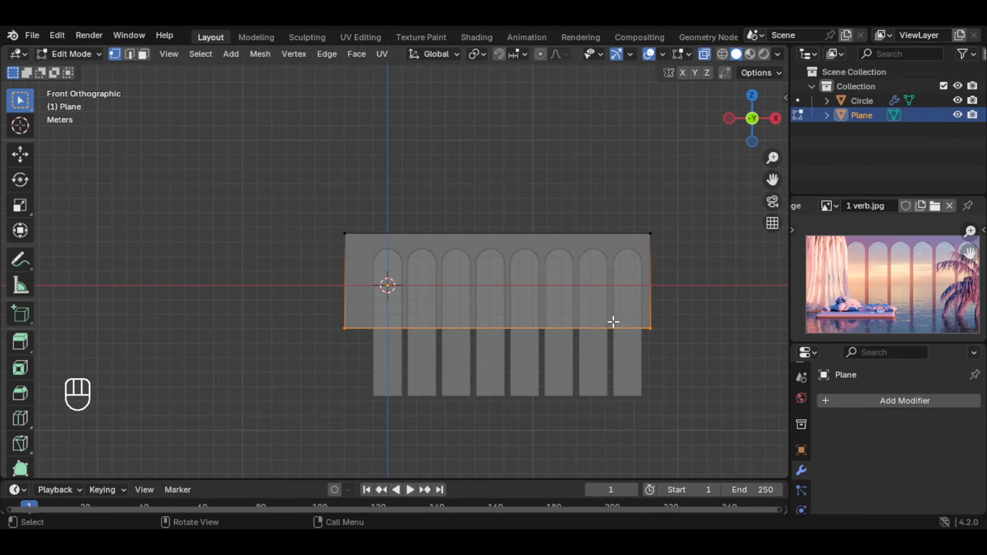
{"action": "key", "text": "g"}
{"action": "left_click", "coordinate": [549, 299]}
{"action": "key", "text": "Tab"}
{"action": "scroll", "coordinate": [450, 283], "scroll_direction": "up", "scroll_amount": 2}
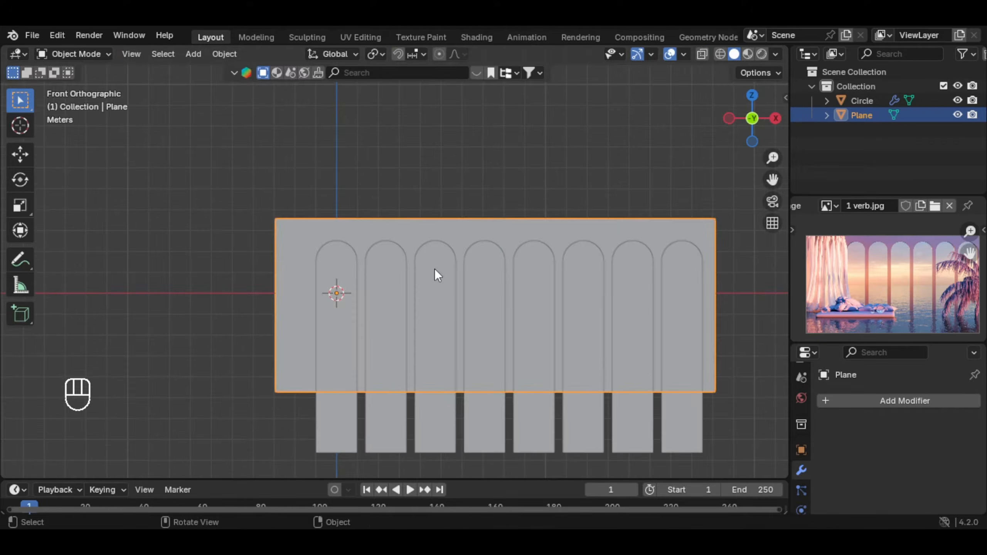
Move the wall's left-end vertices outward along X to leave a wide solid section before the first arch
{"action": "middle_click_drag", "start_coordinate": [440, 262], "coordinate": [332, 252]}
{"action": "key", "text": "Tab"}
{"action": "key", "text": "alt+z"}
{"action": "key", "text": "KP_1"}
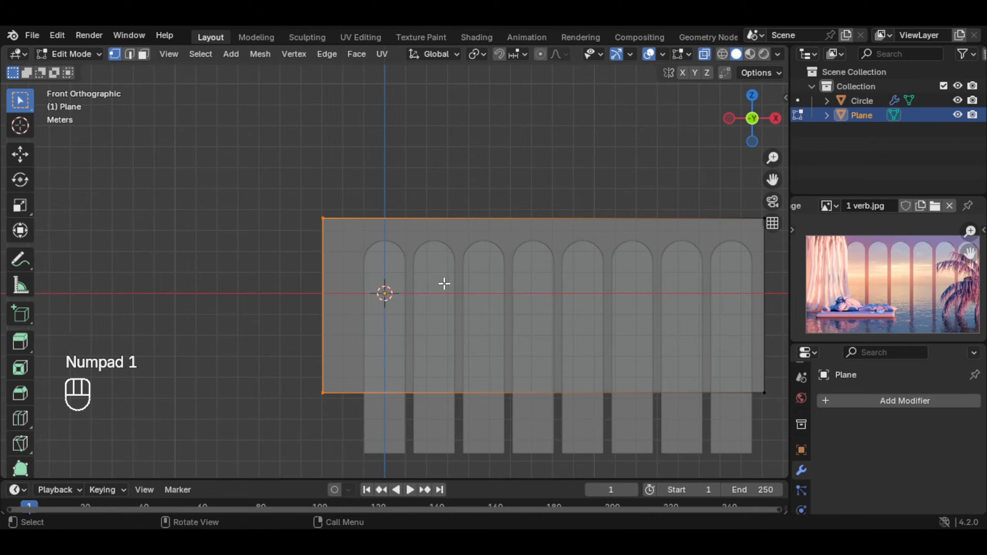
{"action": "key", "text": "g"}
{"action": "key", "text": "x"}
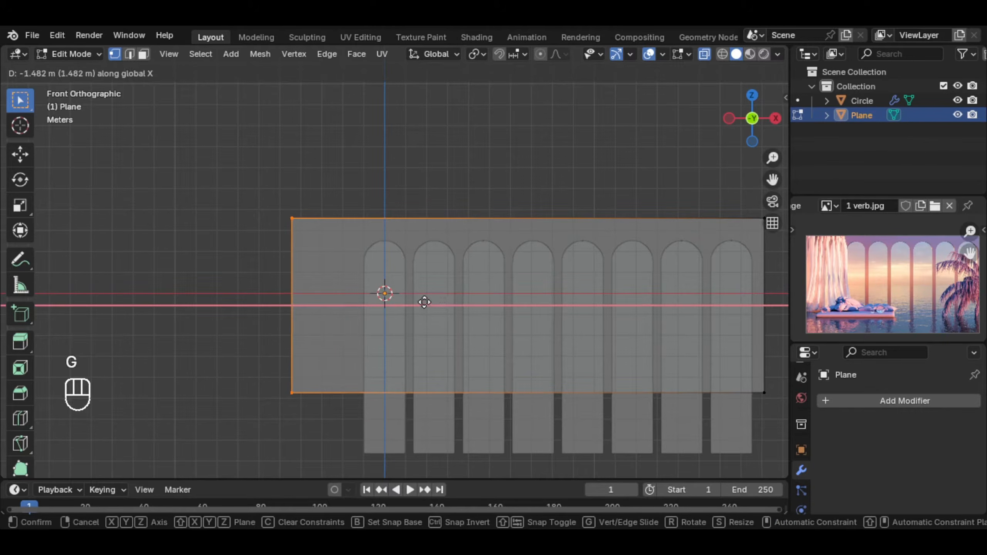
{"action": "left_click", "coordinate": [388, 300]}
{"action": "key", "text": "Tab"}
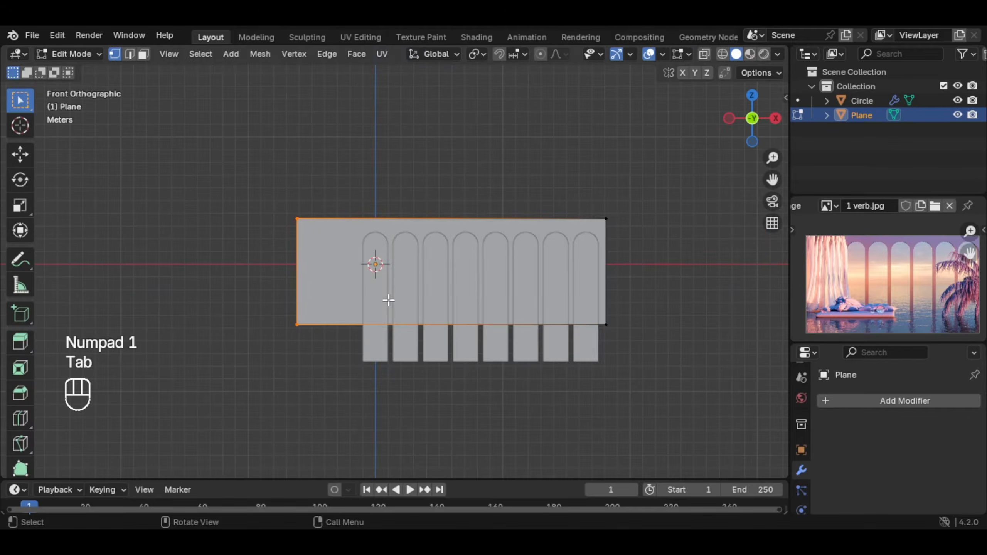
Select the wall's bottom vertices and lower them until only the ends of the arch blocks stick out below
{"action": "key", "text": "alt+z"}
{"action": "left_click_drag", "start_coordinate": [219, 328], "coordinate": [636, 283]}
{"action": "key", "text": "g"}
{"action": "left_click", "coordinate": [571, 305]}
{"action": "key", "text": "Tab"}
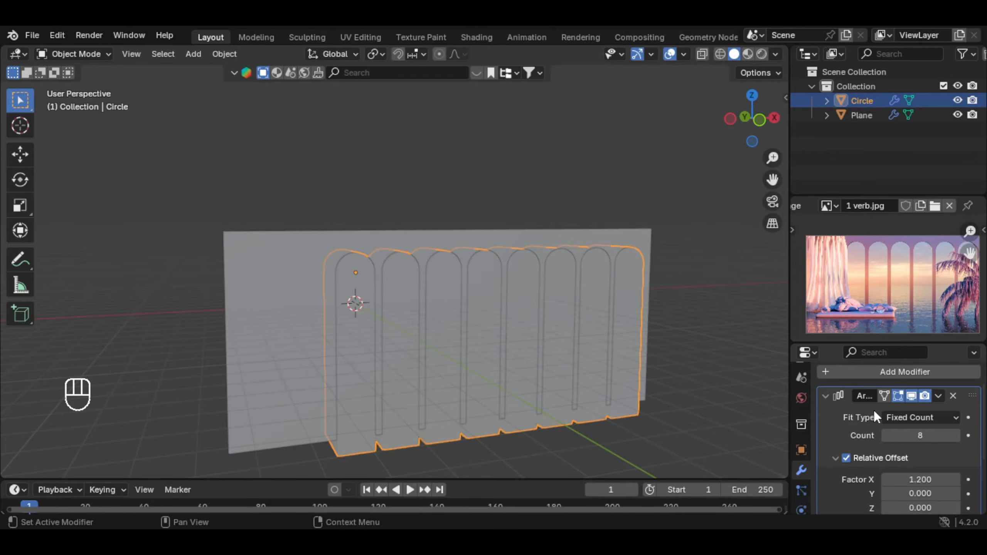
Apply the arch blocks' Array modifier, and cut them from the wall with an applied Boolean Difference modifier using Circle as its object
{"action": "key", "text": "ctrl+a"}
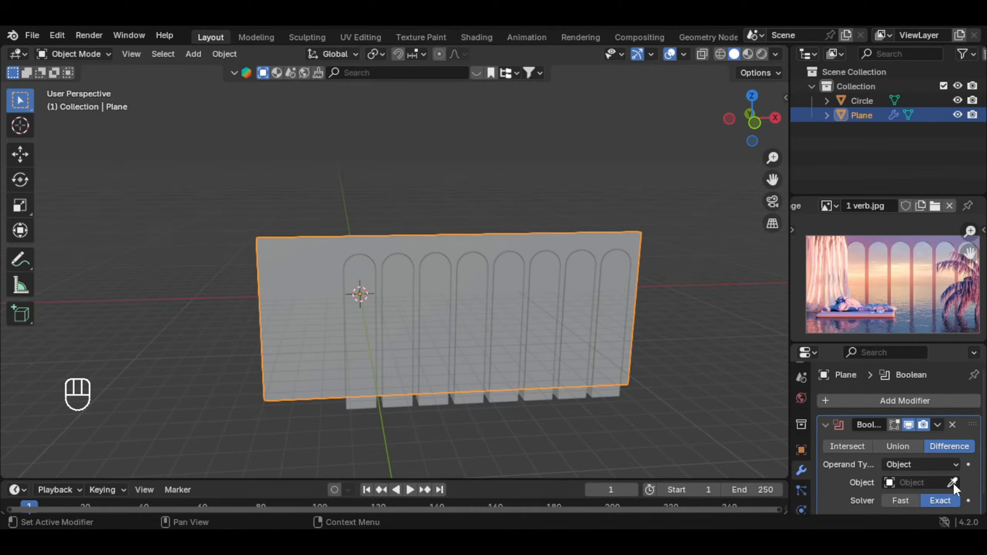
{"action": "left_click", "coordinate": [952, 482]}
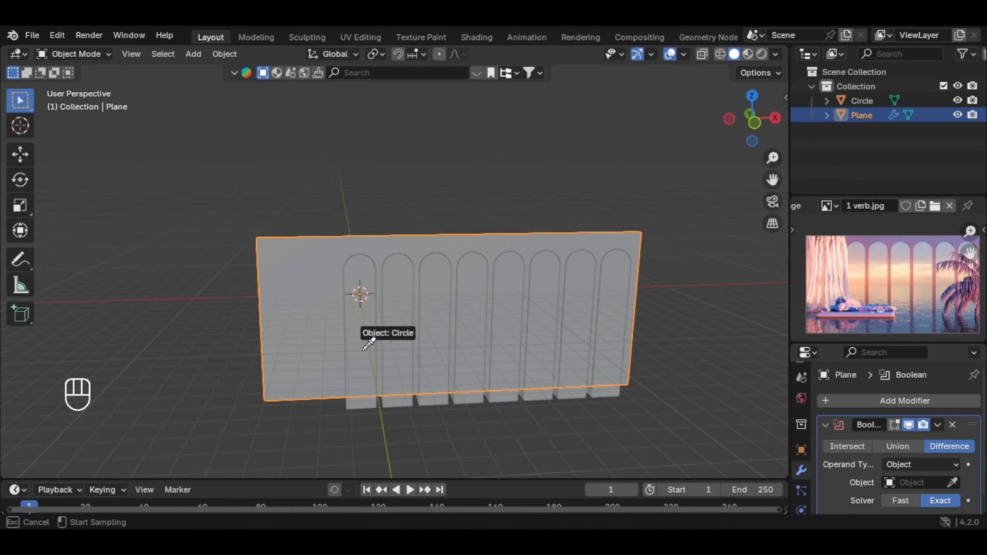
{"action": "left_click", "coordinate": [367, 330]}
{"action": "key", "text": "ctrl+a"}
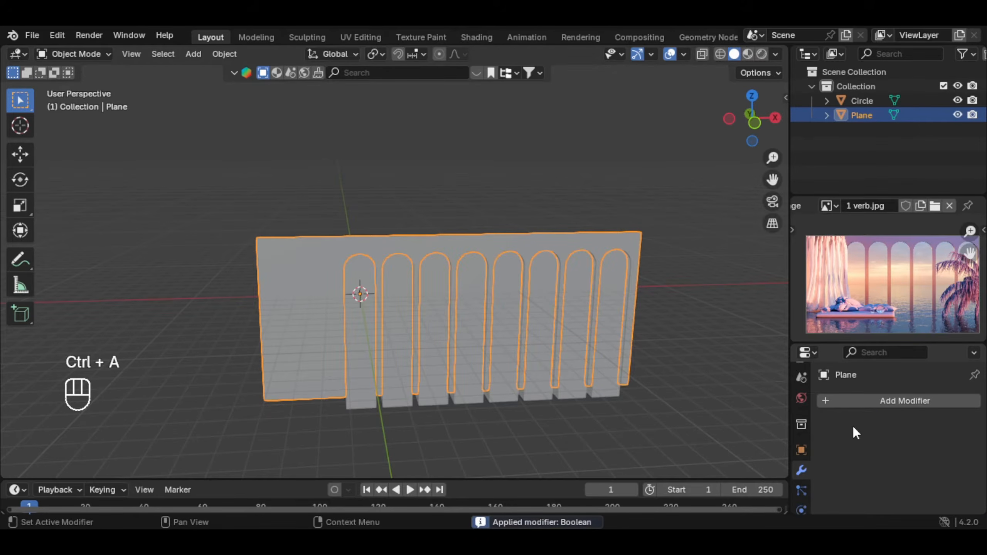
{"action": "middle_click_drag", "start_coordinate": [491, 291], "coordinate": [433, 306]}
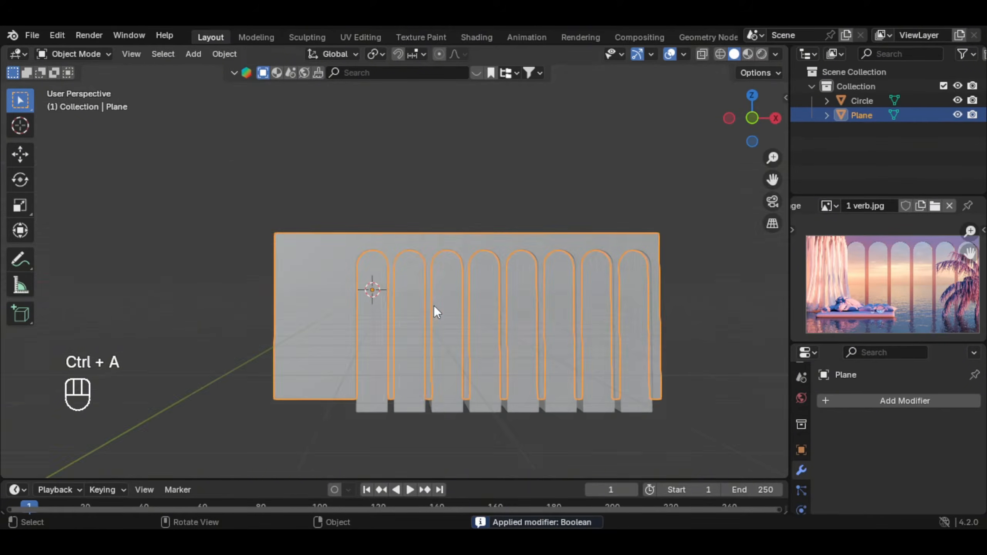
Hide the Circle cutter object and move the arcade wall up along Z until it stands on the grid floor
{"action": "left_click", "coordinate": [957, 100]}
{"action": "middle_click_drag", "start_coordinate": [517, 249], "coordinate": [465, 299]}
{"action": "key", "text": "g"}
{"action": "key", "text": "z"}
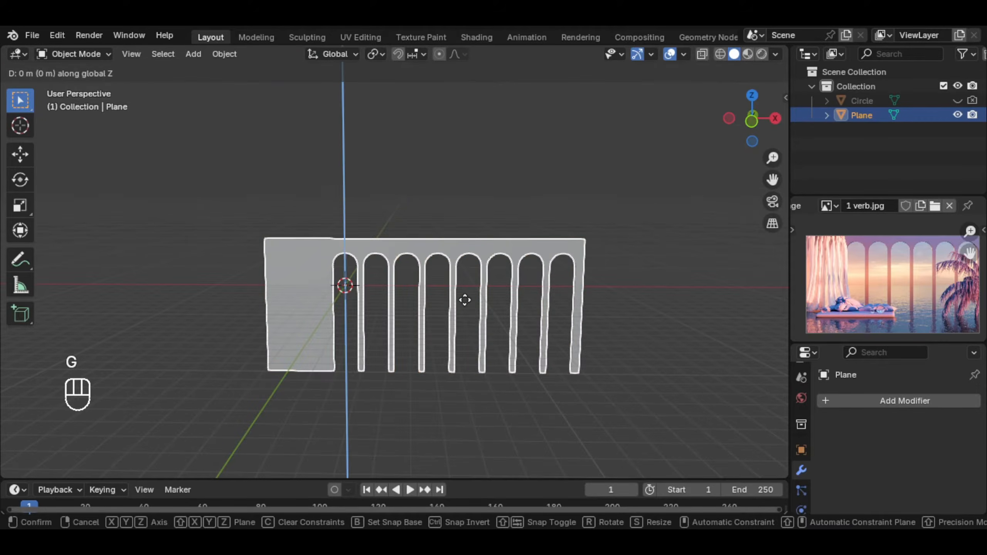
{"action": "left_click", "coordinate": [481, 214]}
{"action": "middle_click_drag", "start_coordinate": [480, 214], "coordinate": [500, 293], "text": "shift"}
Add a plane mesh and scale all of it up in Edit Mode as a large ground surface around the arcade
{"action": "key", "text": "shift+a"}
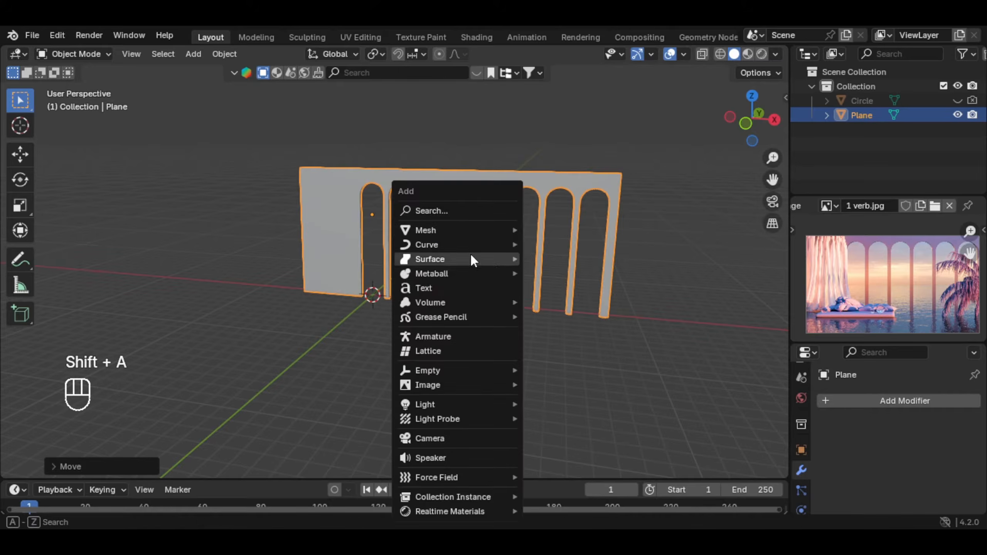
{"action": "mouse_move", "coordinate": [458, 229]}
{"action": "left_click", "coordinate": [552, 229]}
{"action": "scroll", "coordinate": [449, 272], "scroll_direction": "down", "scroll_amount": 2}
{"action": "key", "text": "Tab"}
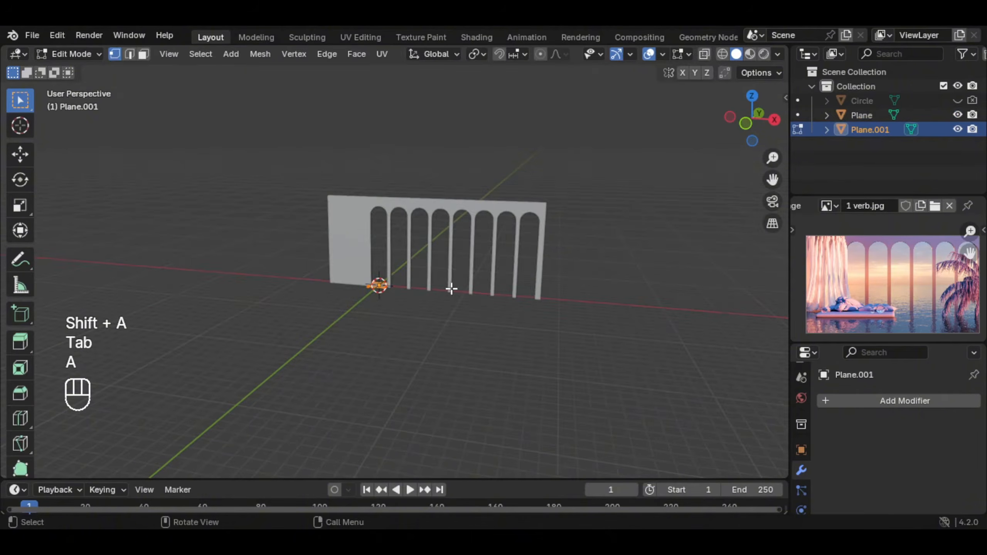
{"action": "key", "text": "s"}
{"action": "left_click", "coordinate": [337, 324]}
{"action": "key", "text": "s"}
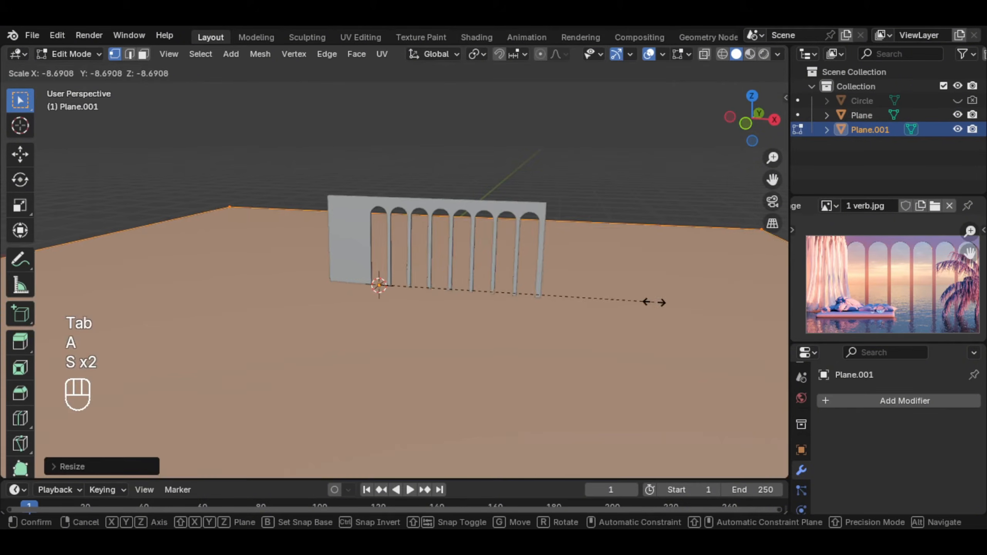
{"action": "left_click", "coordinate": [647, 302]}
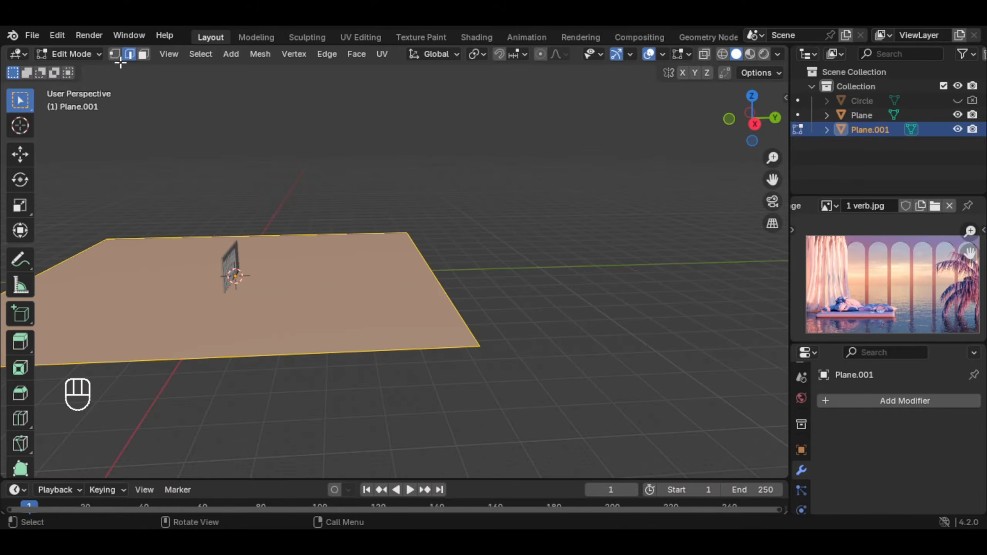
Select the ground plane's far edge behind the arcade and move it a long way out along positive Y
{"action": "left_click", "coordinate": [460, 287]}
{"action": "middle_click_drag", "start_coordinate": [460, 287], "coordinate": [405, 282], "text": "shift"}
{"action": "scroll", "coordinate": [363, 300], "scroll_direction": "down", "scroll_amount": 2}
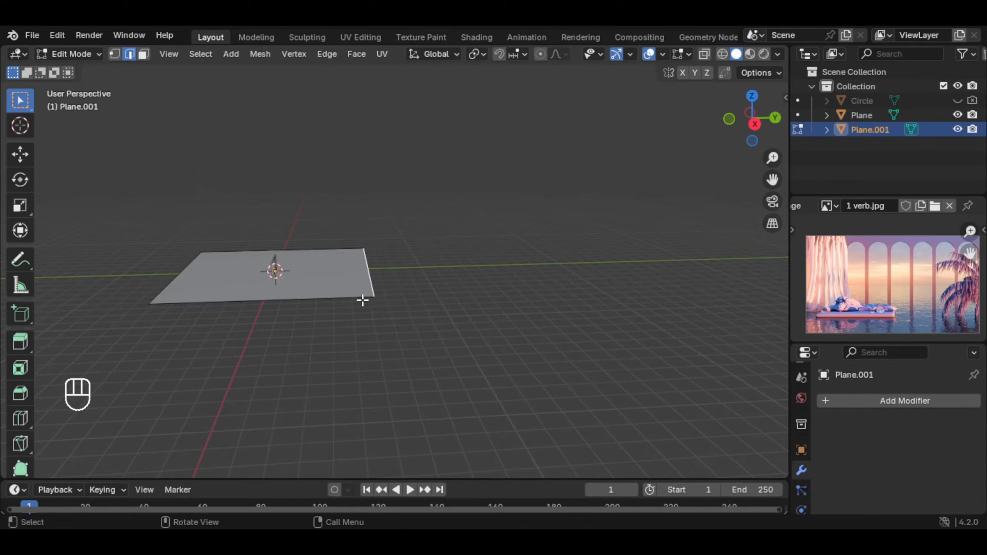
{"action": "key", "text": "g"}
{"action": "key", "text": "y"}
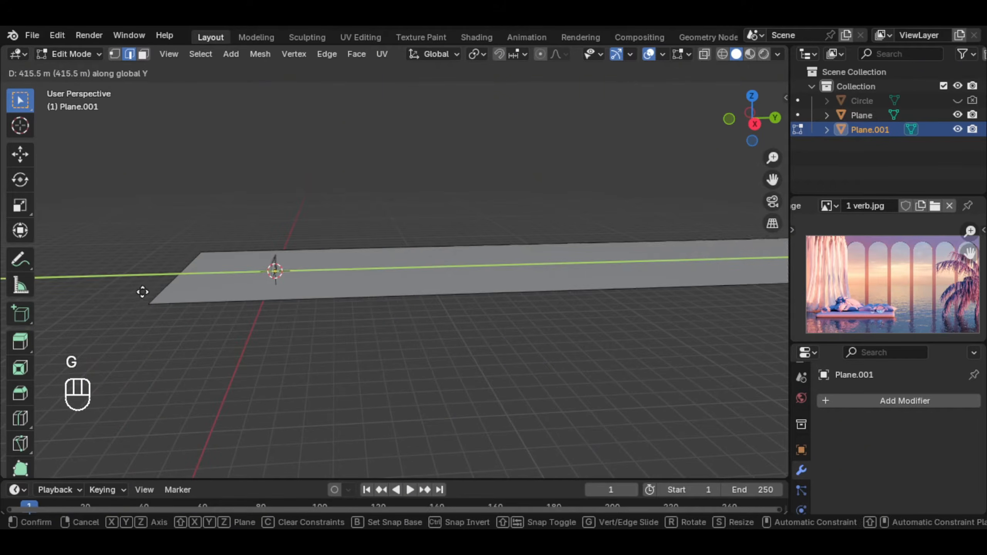
{"action": "left_click", "coordinate": [194, 283]}
{"action": "middle_click_drag", "start_coordinate": [194, 284], "coordinate": [469, 284]}
{"action": "key", "text": "Tab"}
Add a camera and move it back along Y to about -48 m, in front of the arcade
{"action": "key", "text": "shift+a"}
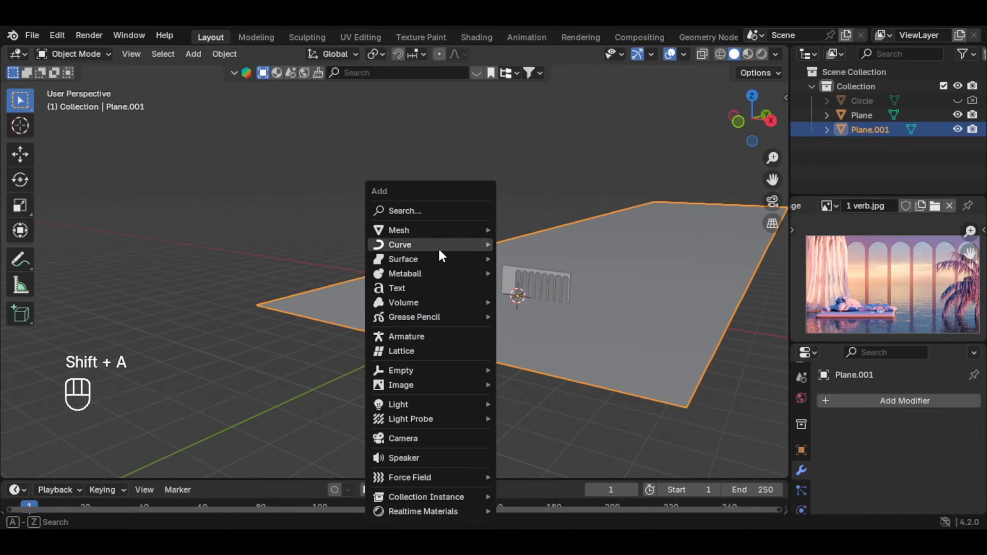
{"action": "left_click", "coordinate": [425, 437]}
{"action": "middle_click_drag", "start_coordinate": [426, 438], "coordinate": [587, 309]}
{"action": "key", "text": "g"}
{"action": "key", "text": "y"}
{"action": "left_click", "coordinate": [385, 311]}
{"action": "key", "text": "f"}
Raise the camera along Z to a height of about 4.8 m
{"action": "key", "text": "g"}
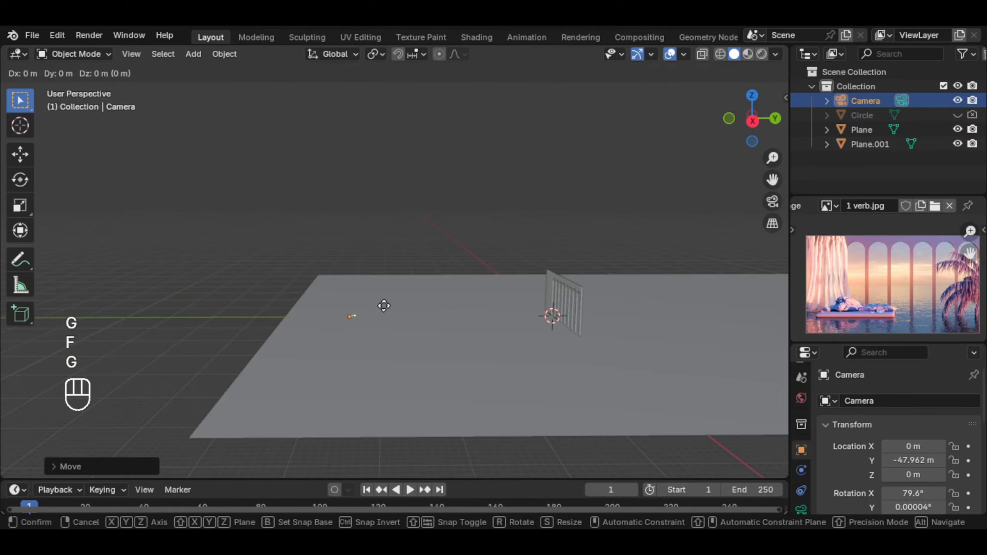
{"action": "key", "text": "g"}
{"action": "middle_click_drag", "start_coordinate": [386, 284], "coordinate": [387, 265]}
{"action": "left_click", "coordinate": [389, 265]}
Clear the camera's rotation, rotate it 90° about X to face the arcade, and look through it
{"action": "key", "text": "alt+r"}
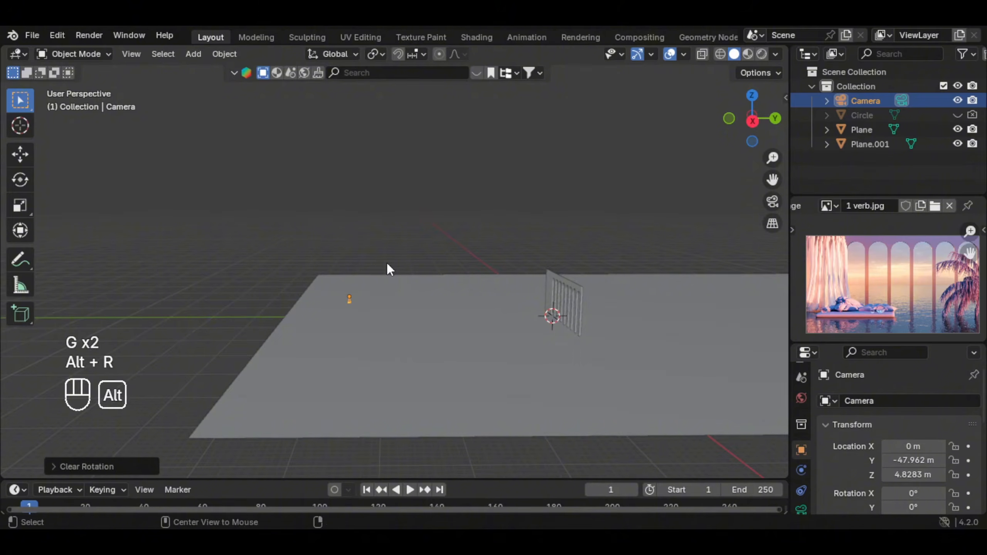
{"action": "key", "text": "r"}
{"action": "key", "text": "x"}
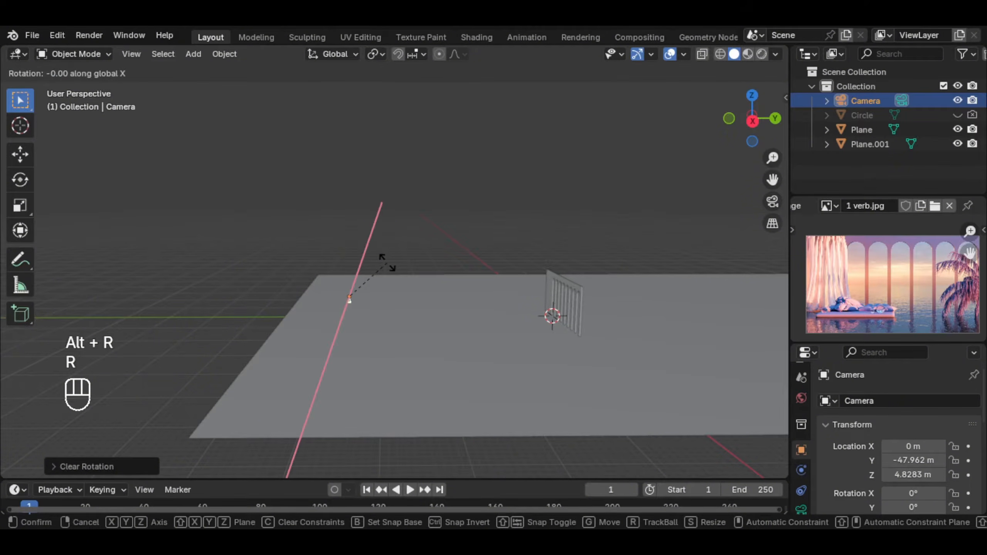
{"action": "key", "text": "Return"}
{"action": "key", "text": "ctrl+KP_0"}
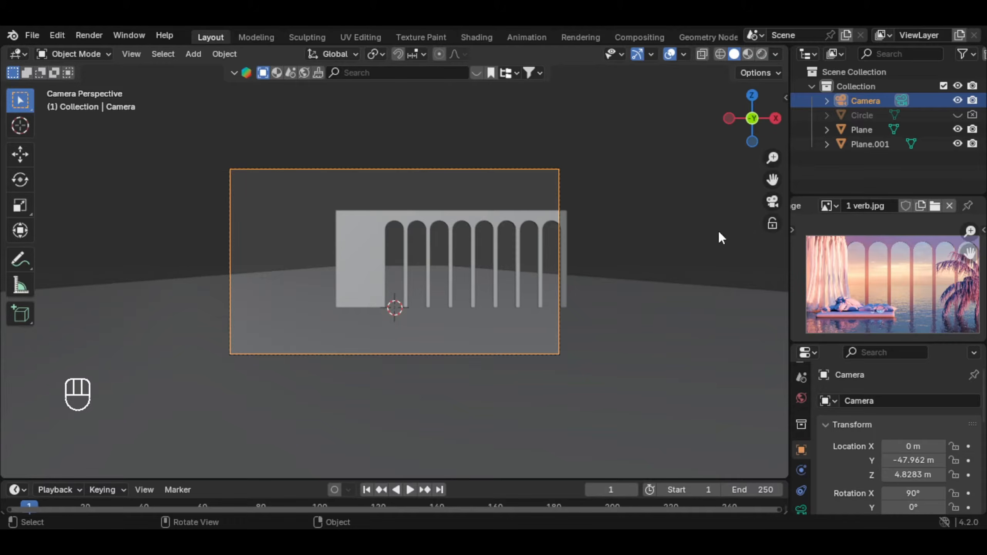
Reframe the arcade with the camera temporarily locked to the view, and set the camera's focal length to 79 mm
{"action": "left_click", "coordinate": [773, 223]}
{"action": "middle_click_drag", "start_coordinate": [598, 251], "coordinate": [398, 249], "text": "shift"}
{"action": "scroll", "coordinate": [774, 241], "scroll_direction": "up", "scroll_amount": 1}
{"action": "left_click", "coordinate": [773, 225]}
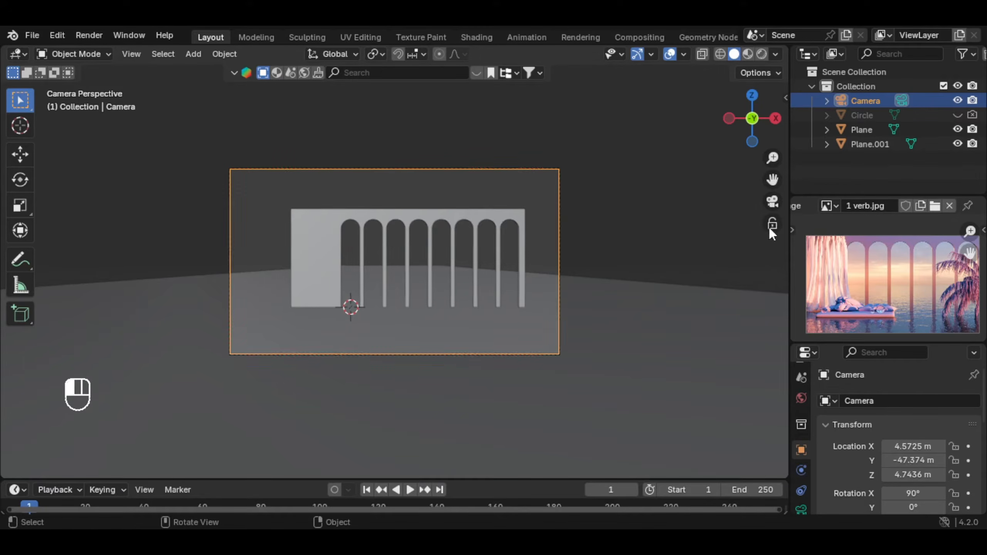
{"action": "left_click", "coordinate": [802, 508]}
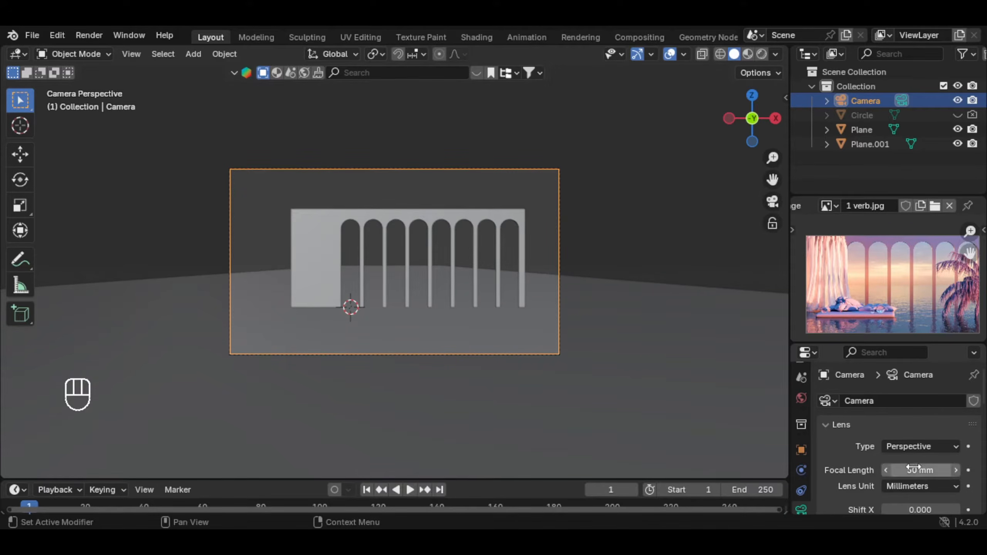
{"action": "left_click_drag", "start_coordinate": [914, 469], "coordinate": [957, 469]}
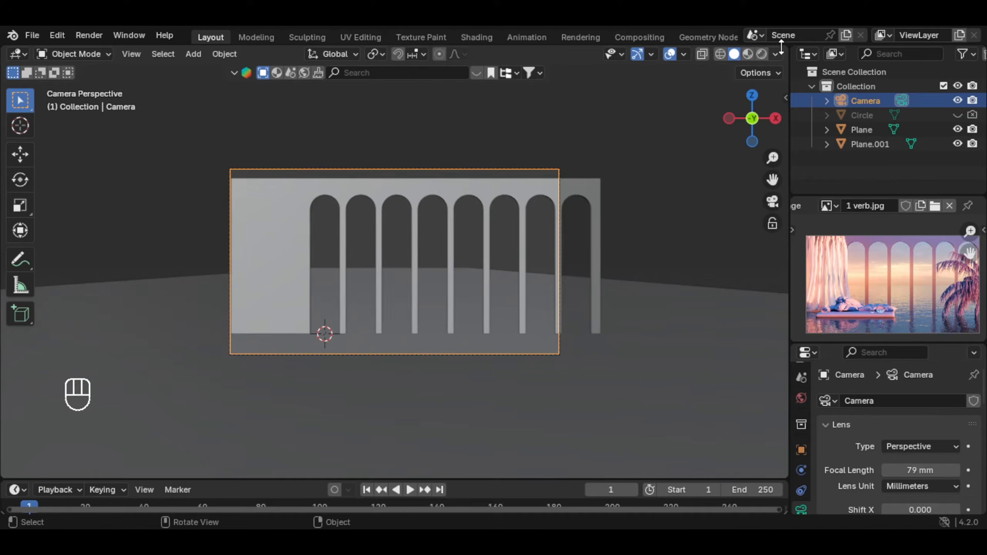
Split the 3D viewport into two side-by-side views and hide the toolbar in the narrower one
{"action": "left_click_drag", "start_coordinate": [785, 49], "coordinate": [286, 83]}
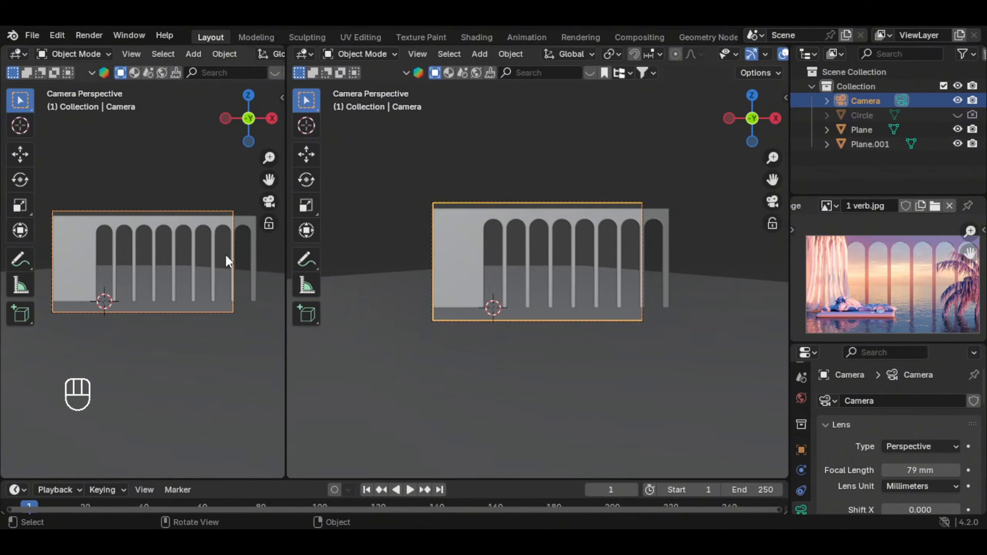
{"action": "key", "text": "t"}
{"action": "scroll", "coordinate": [196, 58], "scroll_direction": "down", "scroll_amount": 10}
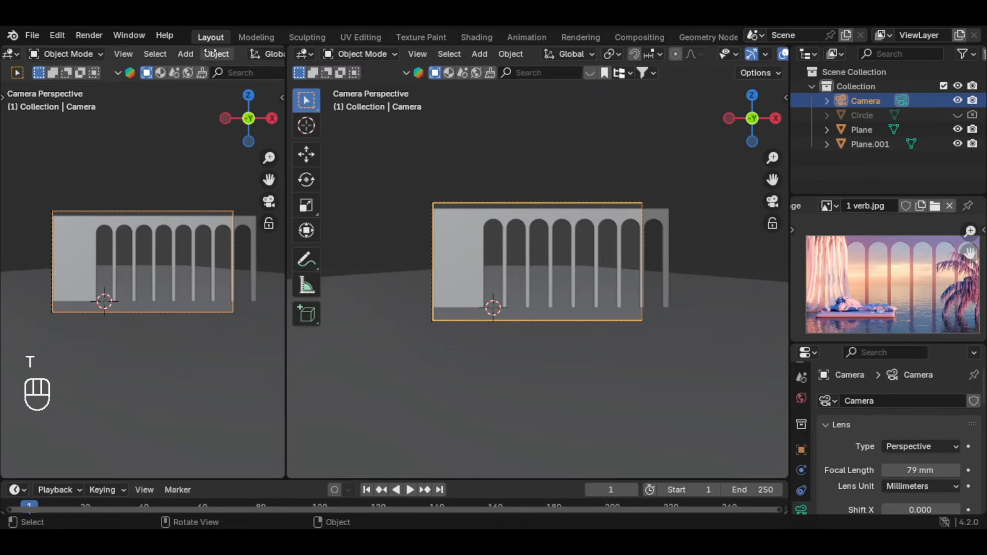
Turn off the overlays in the narrower camera view and leave the camera view in the wider one
{"action": "left_click", "coordinate": [150, 54]}
{"action": "left_click", "coordinate": [182, 54]}
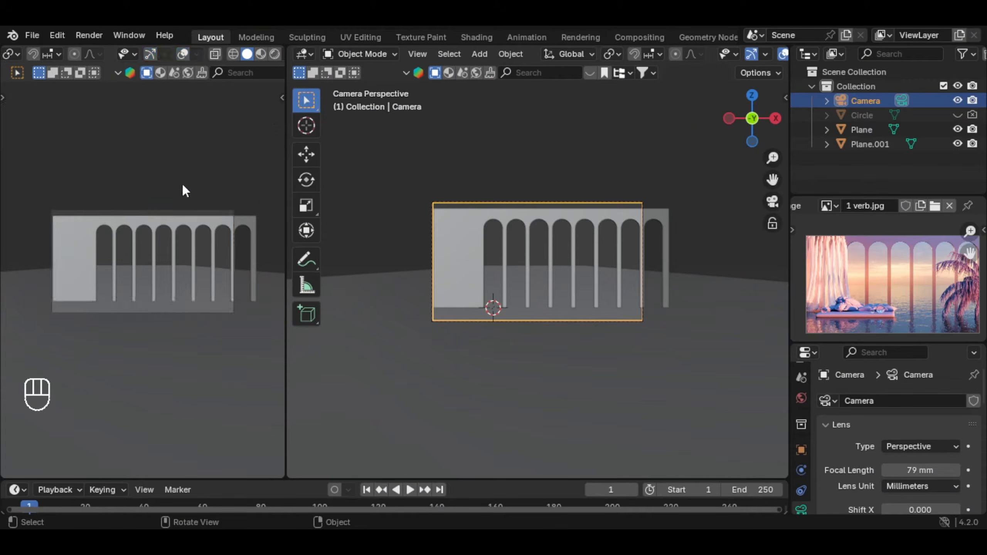
{"action": "middle_click_drag", "start_coordinate": [393, 231], "coordinate": [505, 267]}
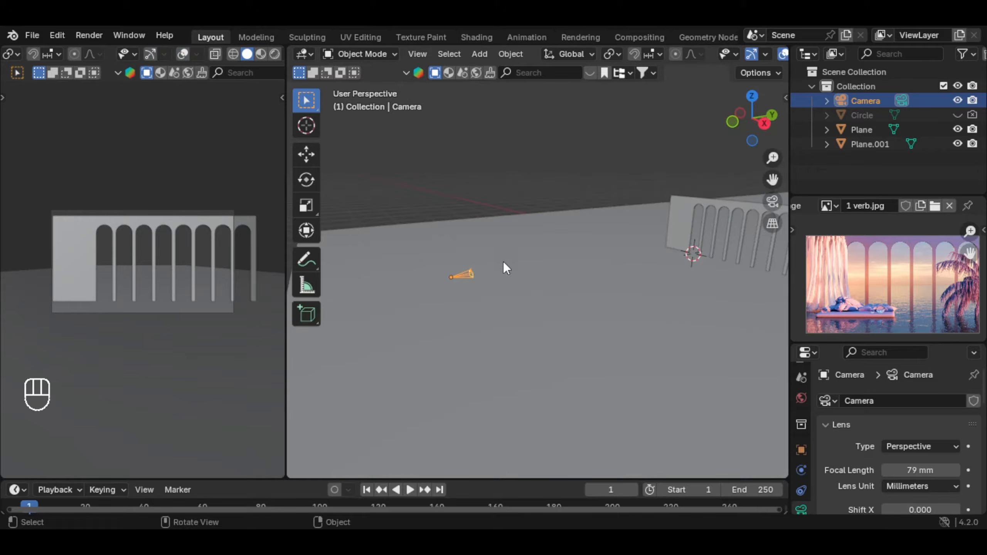
Lower the camera along Z by about 1.5 m and shift it sideways along X to reframe the arcade
{"action": "key", "text": "g"}
{"action": "key", "text": "z"}
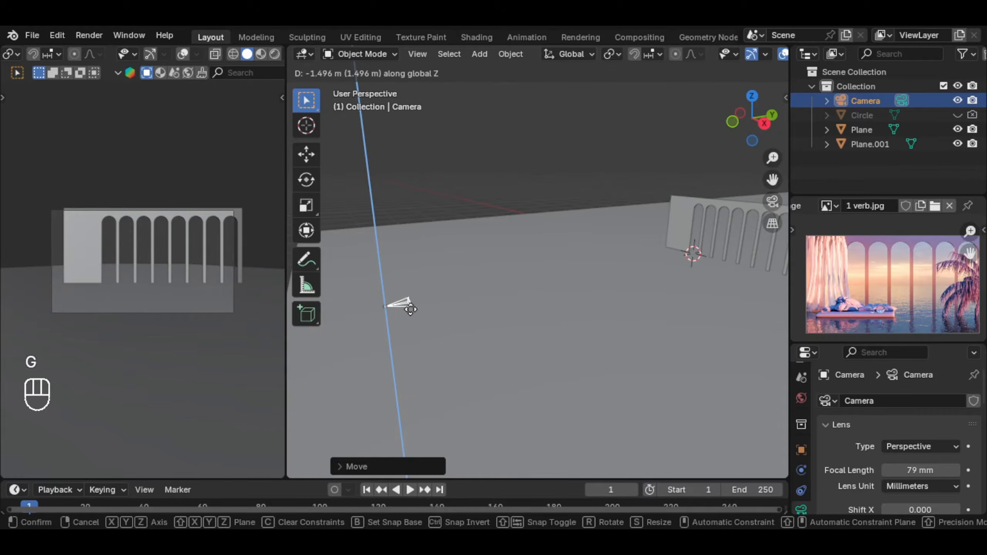
{"action": "left_click", "coordinate": [411, 309]}
{"action": "key", "text": "g"}
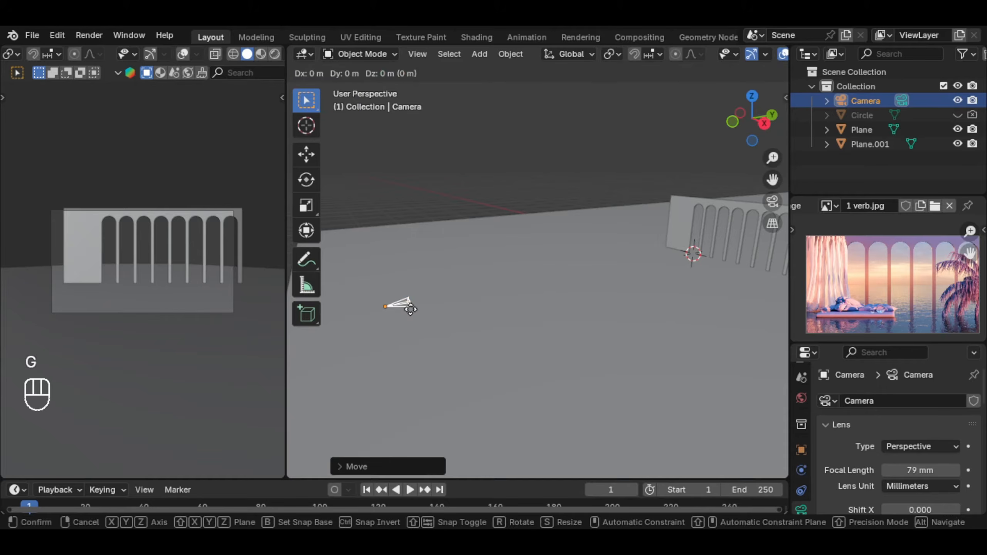
{"action": "key", "text": "x"}
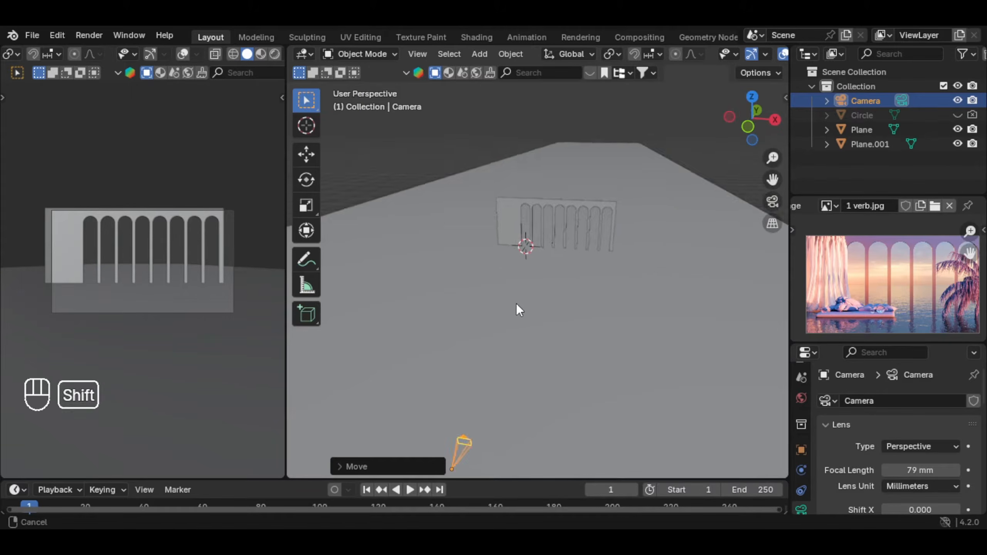
Add a cube at the 3D cursor at the foot of the arcade and raise it along Z
{"action": "middle_click_drag", "start_coordinate": [516, 304], "coordinate": [552, 299], "text": "shift"}
{"action": "scroll", "coordinate": [552, 299], "scroll_direction": "up", "scroll_amount": 2}
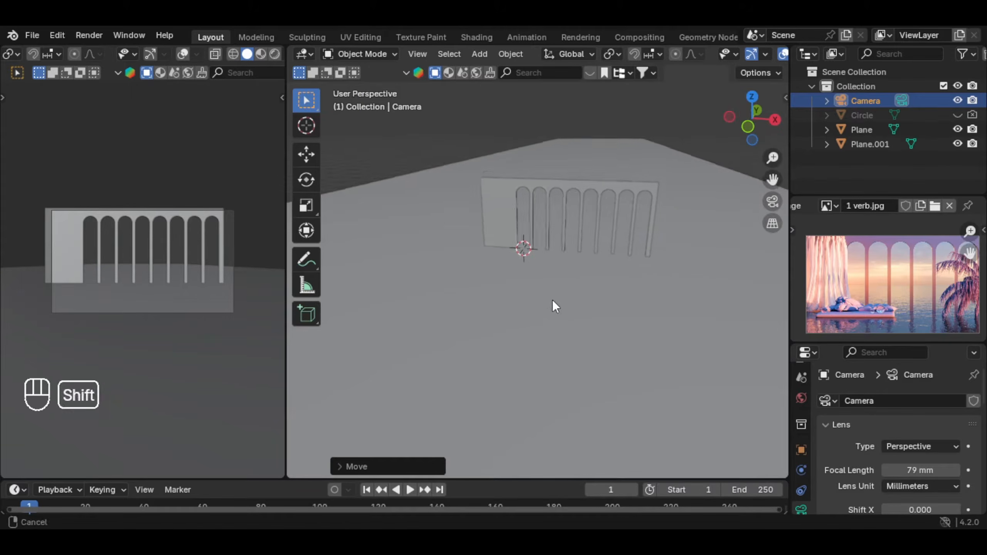
{"action": "scroll", "coordinate": [553, 296], "scroll_direction": "up", "scroll_amount": 4}
{"action": "key", "text": "shift+a"}
{"action": "mouse_move", "coordinate": [555, 80]}
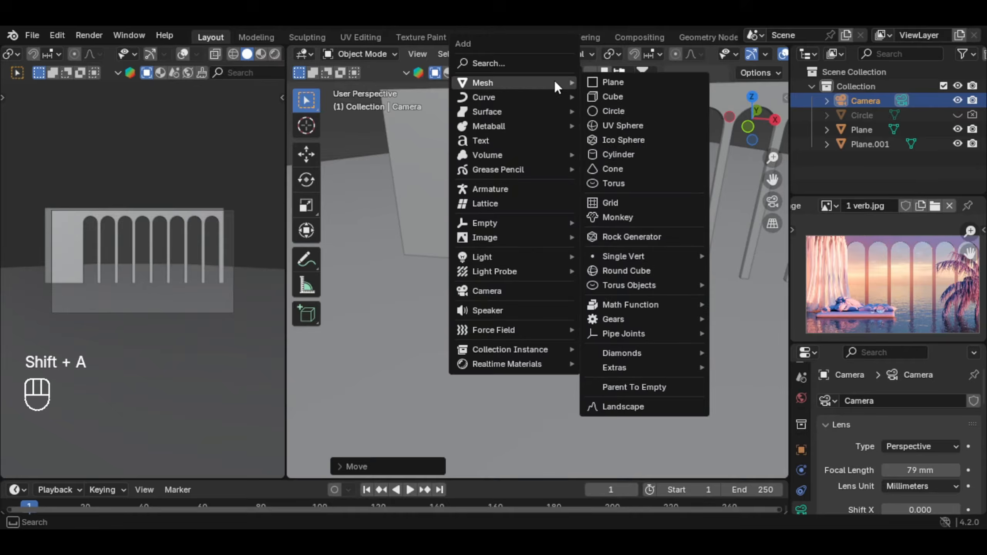
{"action": "left_click", "coordinate": [613, 97]}
{"action": "key", "text": "g"}
{"action": "key", "text": "z"}
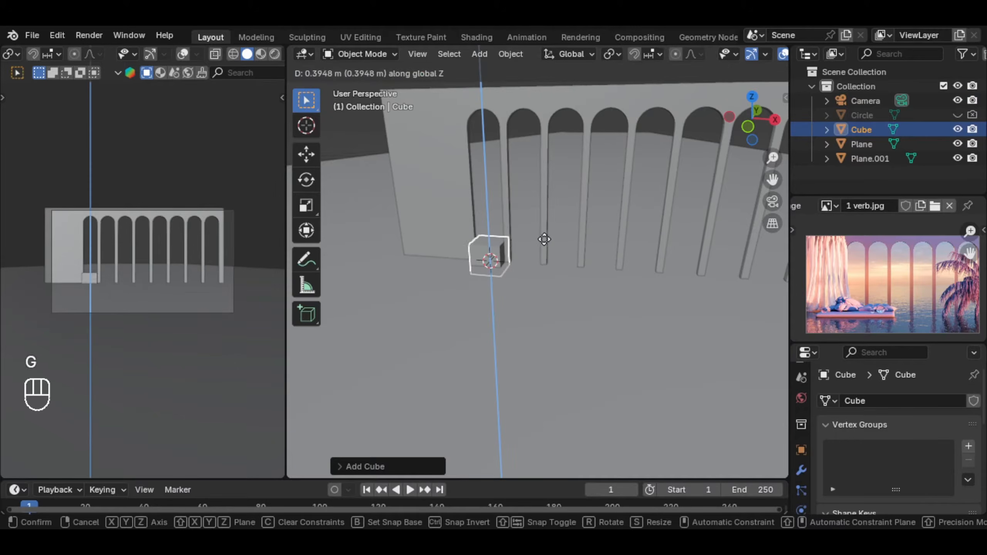
{"action": "left_click", "coordinate": [535, 234]}
Move the cube along Y so it stands in front of the arcade wall
{"action": "middle_click_drag", "start_coordinate": [532, 236], "coordinate": [519, 244]}
{"action": "key", "text": "g"}
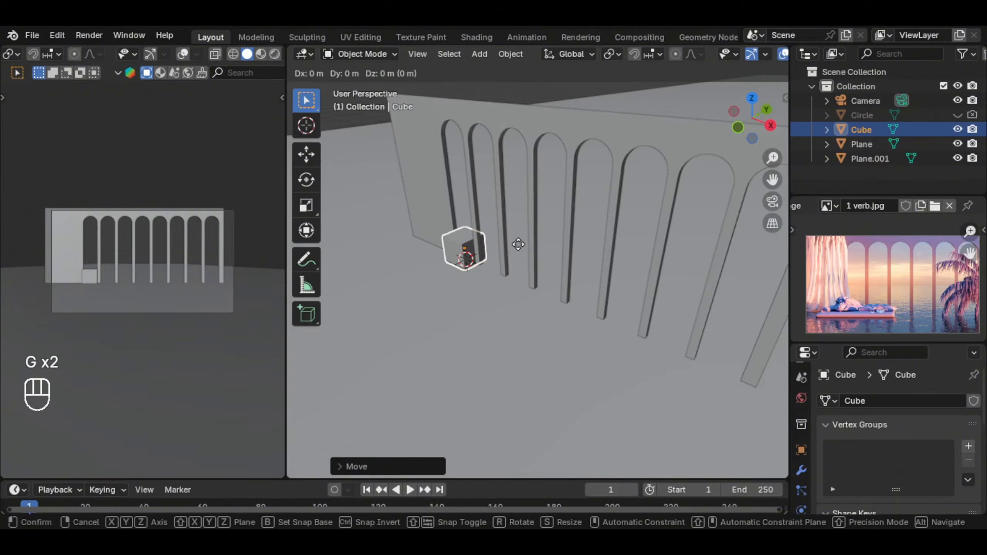
{"action": "key", "text": "x"}
{"action": "key", "text": "y"}
{"action": "left_click", "coordinate": [444, 271]}
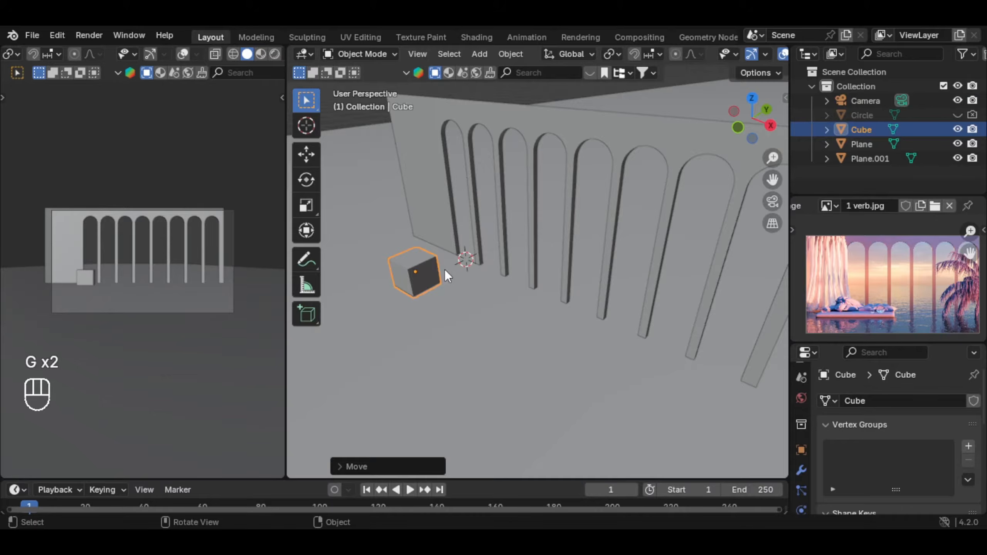
Scale the cube's whole mesh horizontally with Z locked to form a wide square block in front of the wall
{"action": "middle_click_drag", "start_coordinate": [444, 269], "coordinate": [505, 247]}
{"action": "key", "text": "Tab"}
{"action": "middle_click_drag", "start_coordinate": [447, 265], "coordinate": [557, 268], "text": "shift"}
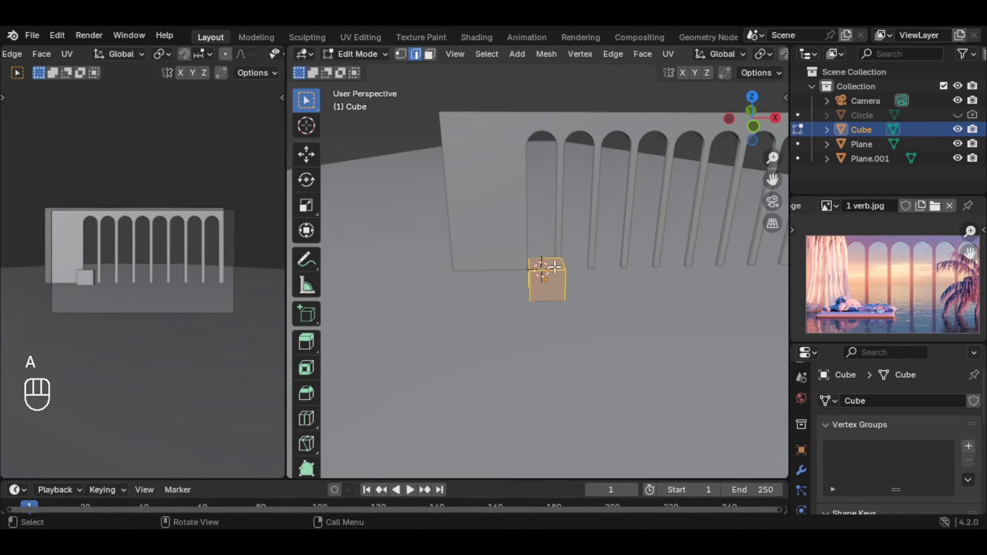
{"action": "key", "text": "s"}
{"action": "key", "text": "shift+z"}
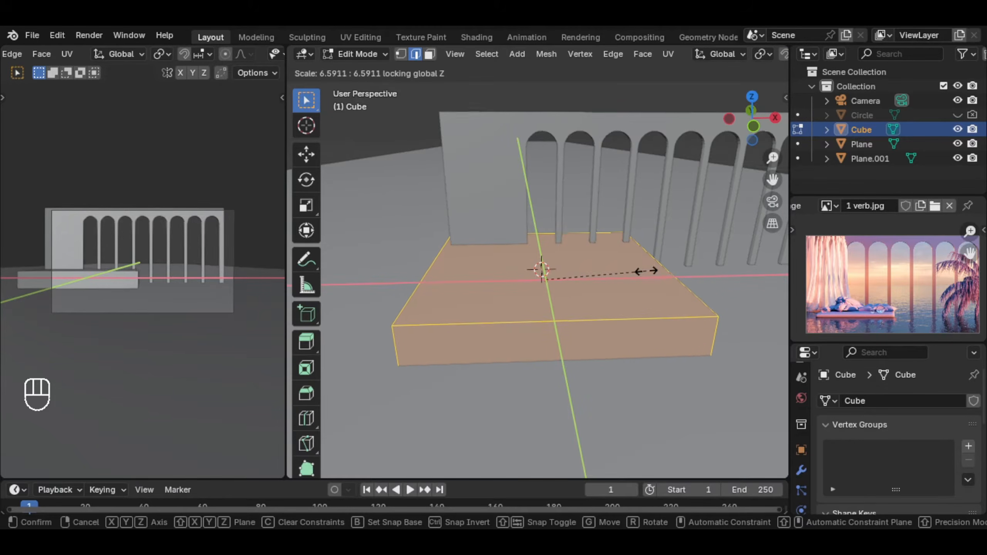
{"action": "left_click", "coordinate": [627, 274]}
{"action": "middle_click_drag", "start_coordinate": [626, 274], "coordinate": [615, 274], "text": "shift"}
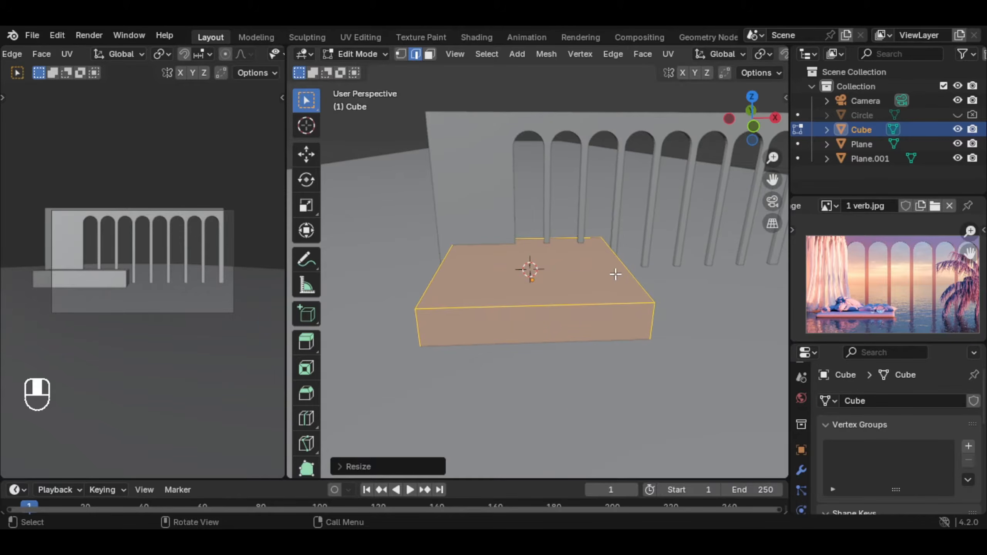
Lower the block's top face along Z by about 1.5 m to flatten it into a thin slab
{"action": "left_click", "coordinate": [429, 53]}
{"action": "left_click", "coordinate": [550, 260]}
{"action": "key", "text": "g"}
{"action": "key", "text": "z"}
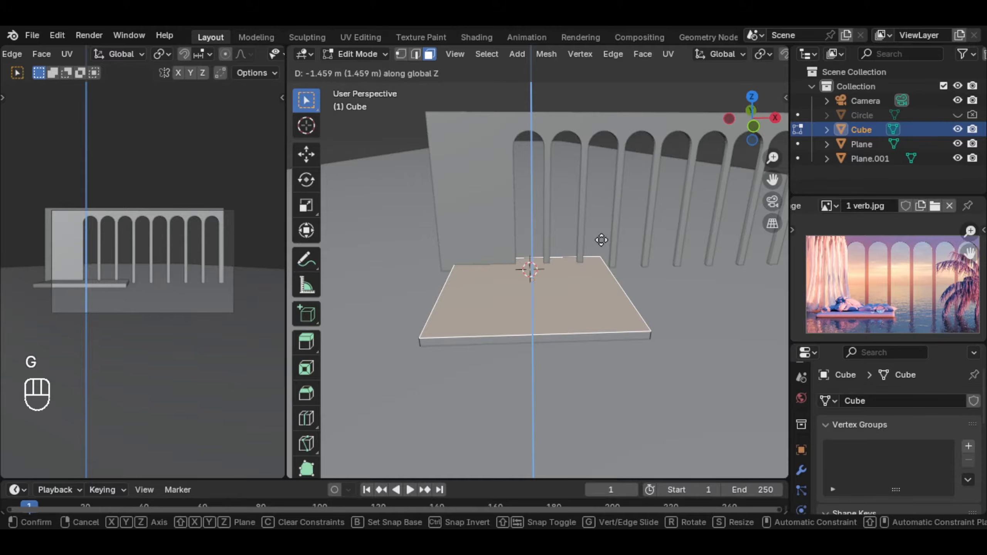
{"action": "left_click", "coordinate": [600, 239]}
{"action": "key", "text": "Tab"}
{"action": "key", "text": "Tab"}
Move the slab's front face along Y toward the wall by about 1.3 m to shorten its depth
{"action": "middle_click_drag", "start_coordinate": [599, 240], "coordinate": [595, 333]}
{"action": "middle_click_drag", "start_coordinate": [500, 388], "coordinate": [579, 377]}
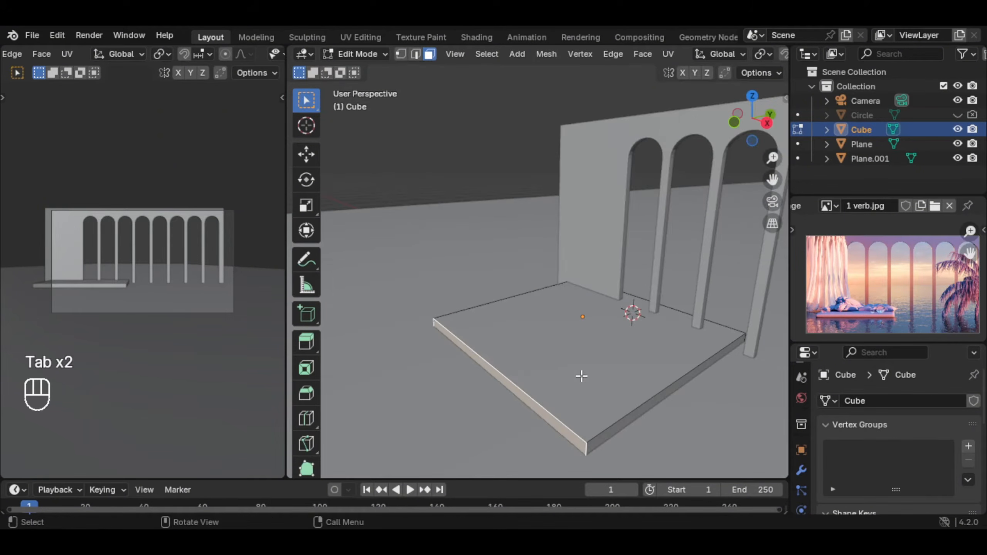
{"action": "key", "text": "g"}
{"action": "key", "text": "y"}
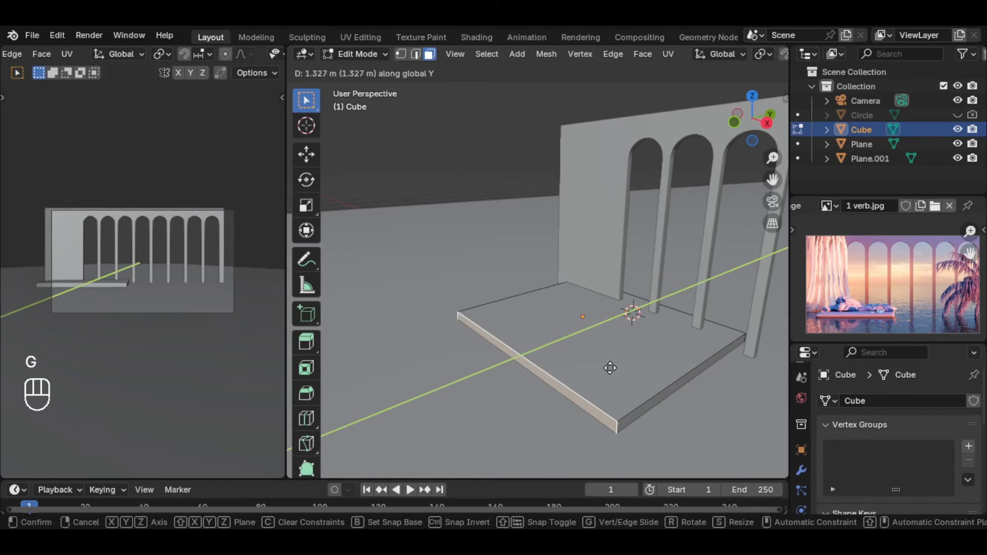
{"action": "left_click", "coordinate": [618, 365]}
Shift the slab sideways along the wall, away from the solid section and toward the arches
{"action": "key", "text": "Tab"}
{"action": "key", "text": "g"}
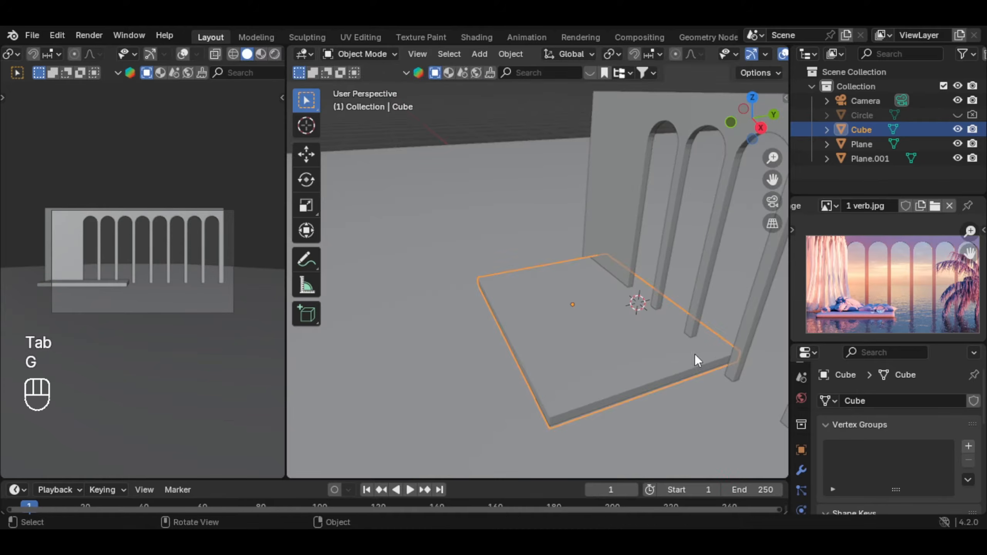
{"action": "key", "text": "g"}
{"action": "key", "text": "y"}
{"action": "left_click", "coordinate": [645, 370]}
Scale the slab's whole mesh to about 0.87 with Z locked
{"action": "key", "text": "Tab"}
{"action": "middle_click_drag", "start_coordinate": [644, 369], "coordinate": [579, 297]}
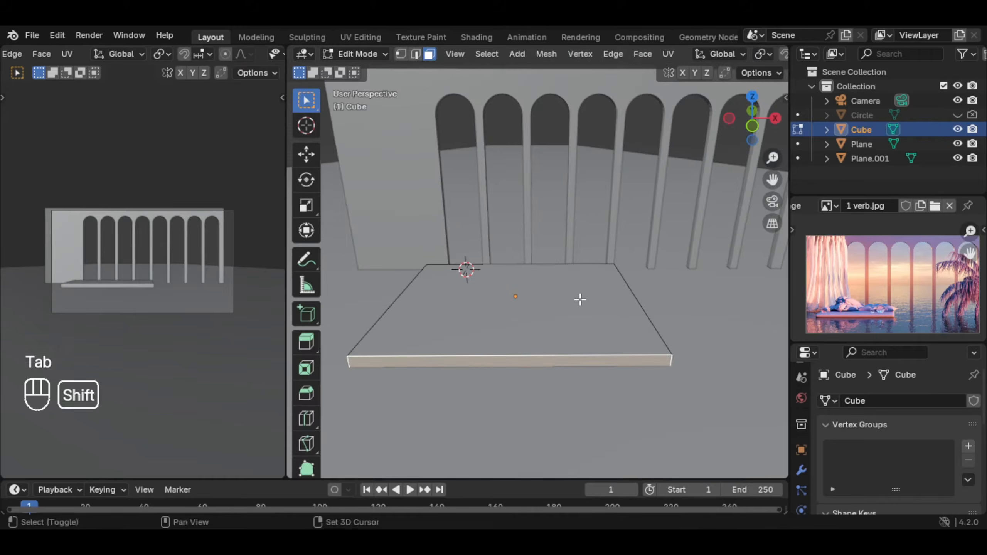
{"action": "key", "text": "s"}
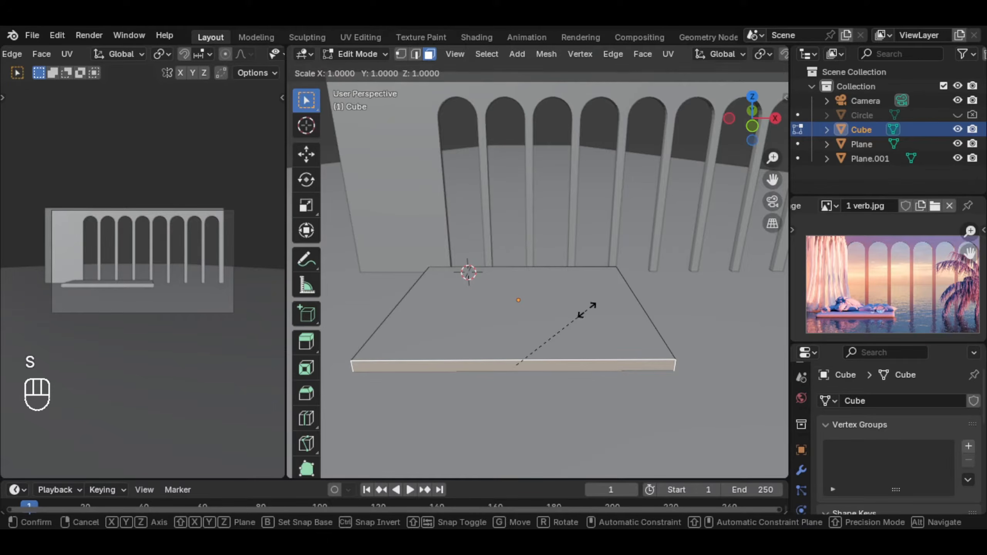
{"action": "right_click", "coordinate": [587, 310]}
{"action": "key", "text": "a"}
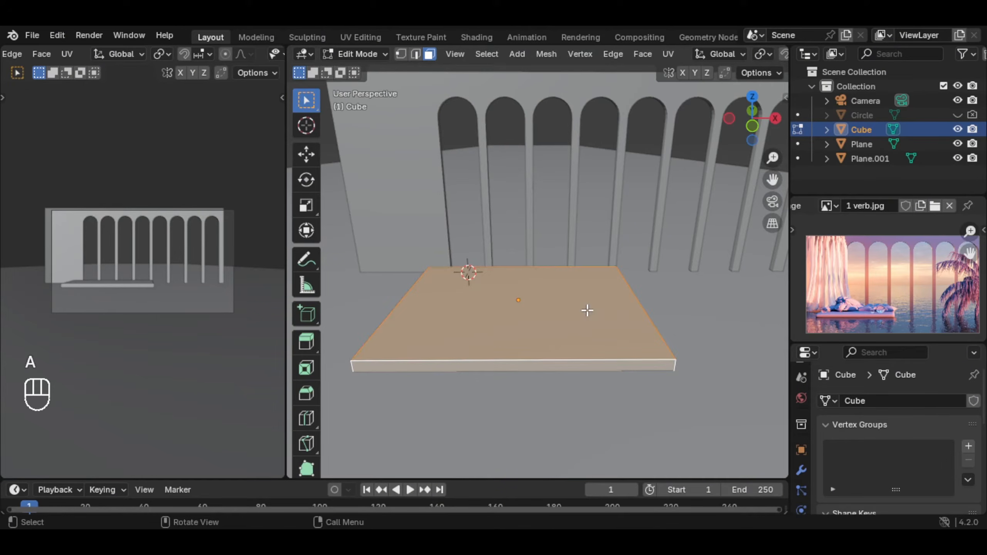
{"action": "key", "text": "s"}
{"action": "key", "text": "shift+z"}
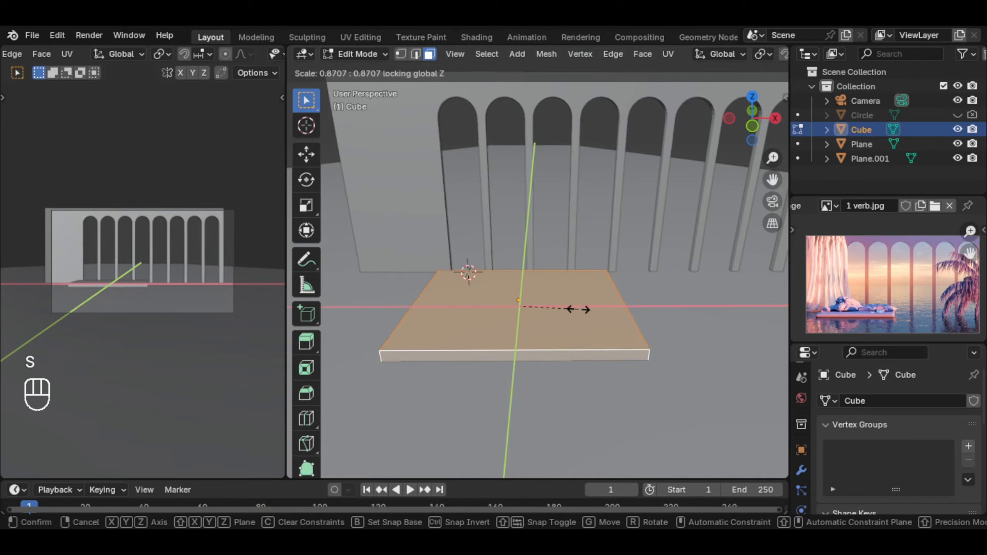
{"action": "left_click", "coordinate": [580, 310]}
{"action": "key", "text": "Tab"}
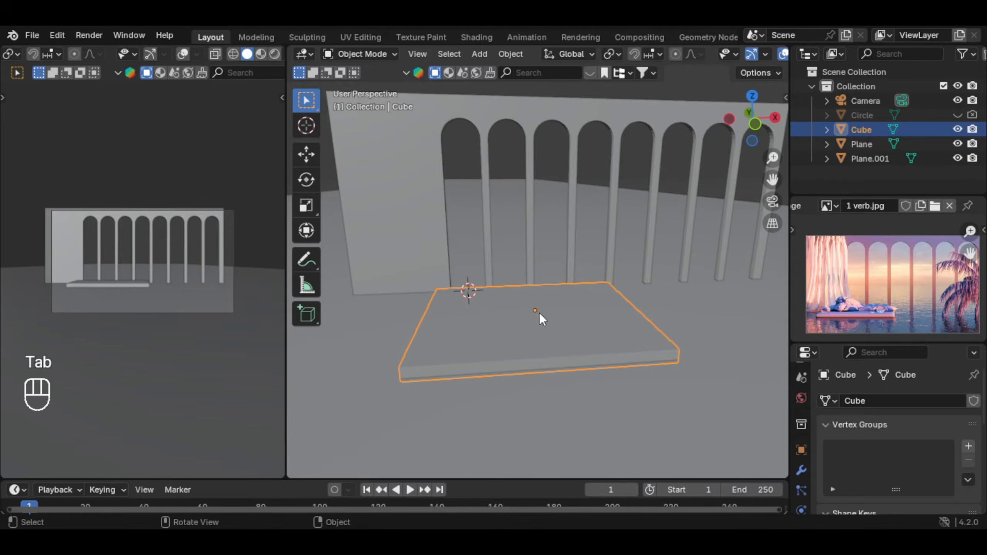
Add a level-2 Subdivision Surface to the slab and tighten its front and back edges with a centred loop cut bevelled about 3.5 m
{"action": "key", "text": "ctrl+2"}
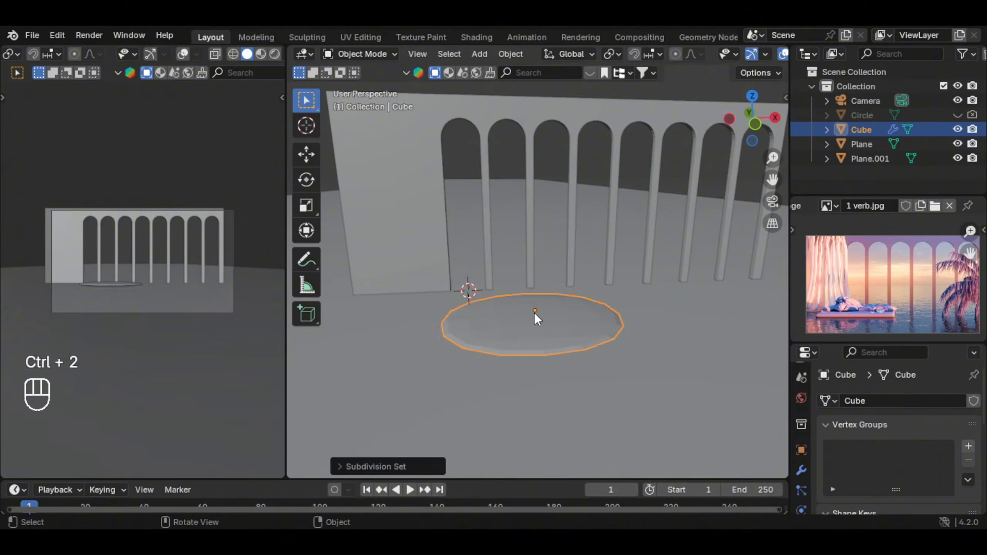
{"action": "middle_click_drag", "start_coordinate": [534, 312], "coordinate": [513, 332], "text": "shift"}
{"action": "key", "text": "Tab"}
{"action": "key", "text": "ctrl+r"}
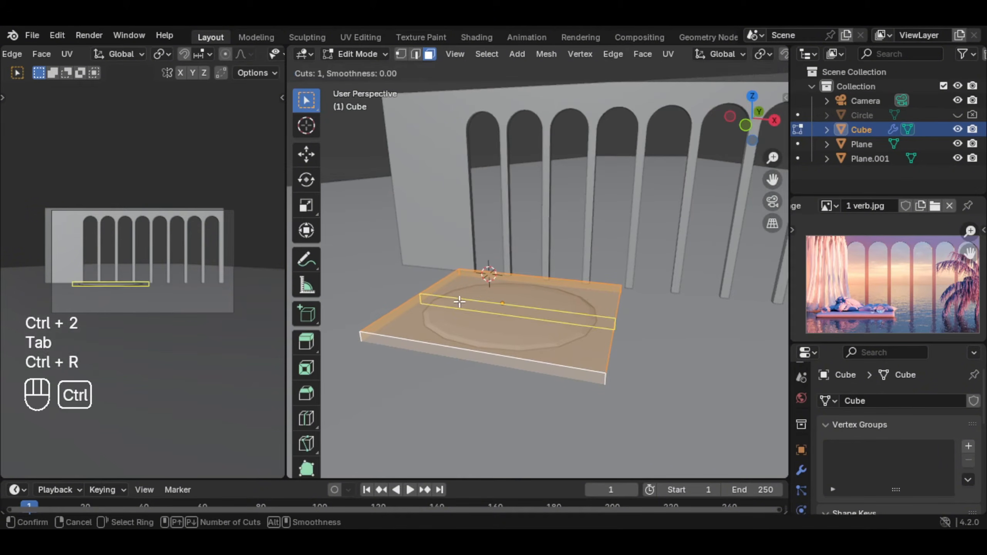
{"action": "left_click", "coordinate": [455, 300]}
{"action": "right_click", "coordinate": [540, 309]}
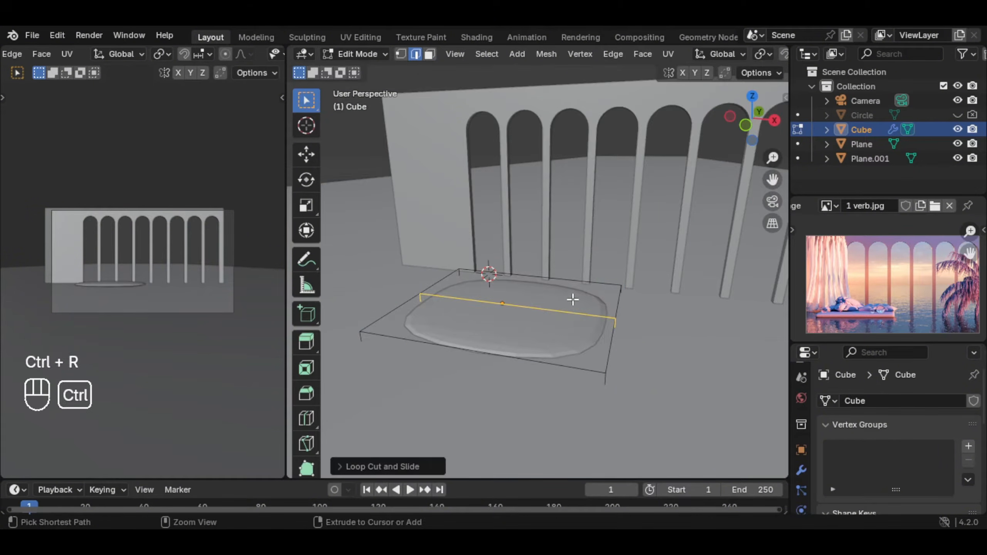
{"action": "key", "text": "ctrl+b"}
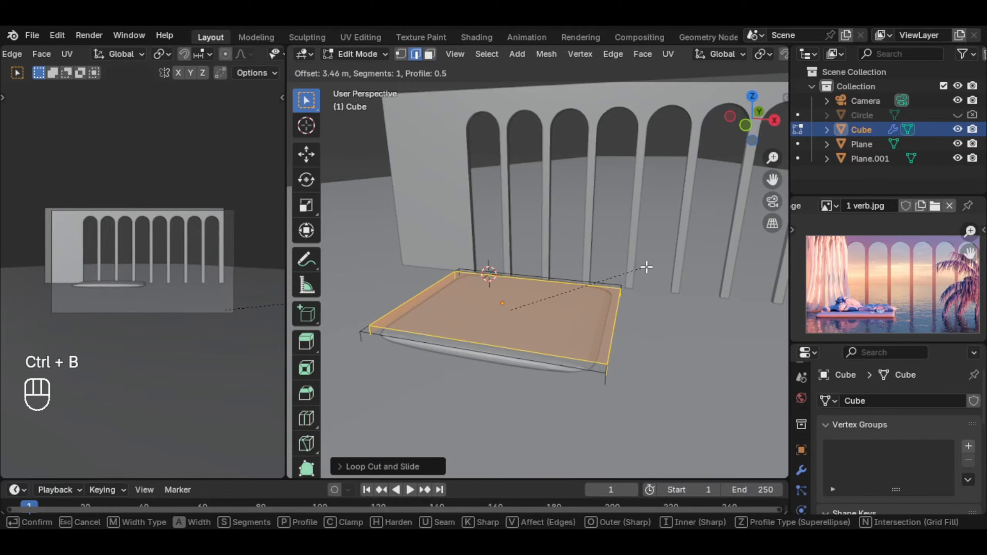
{"action": "key", "text": "ctrl+z"}
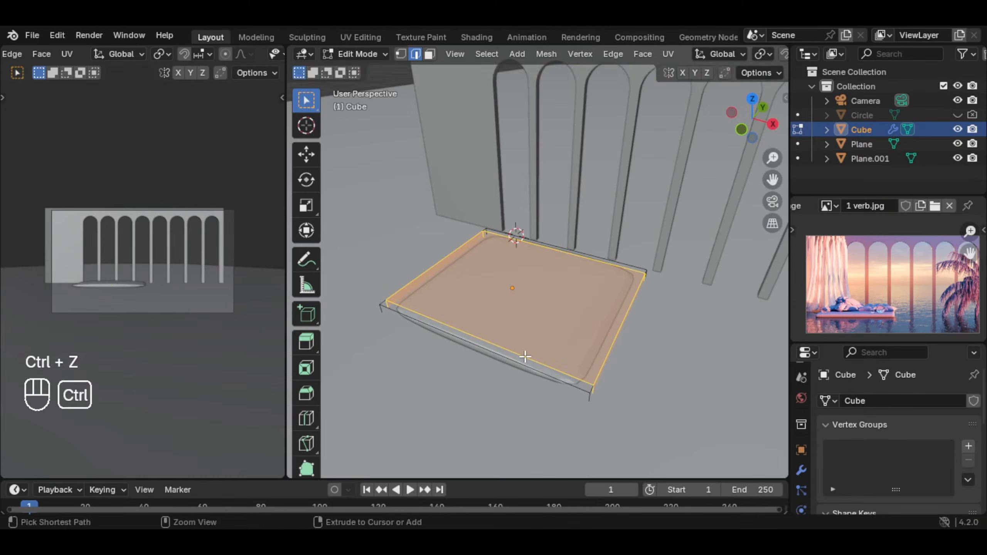
Cut a second centred loop from front to back and bevel it out close to the slab's two side edges
{"action": "key", "text": "ctrl+r"}
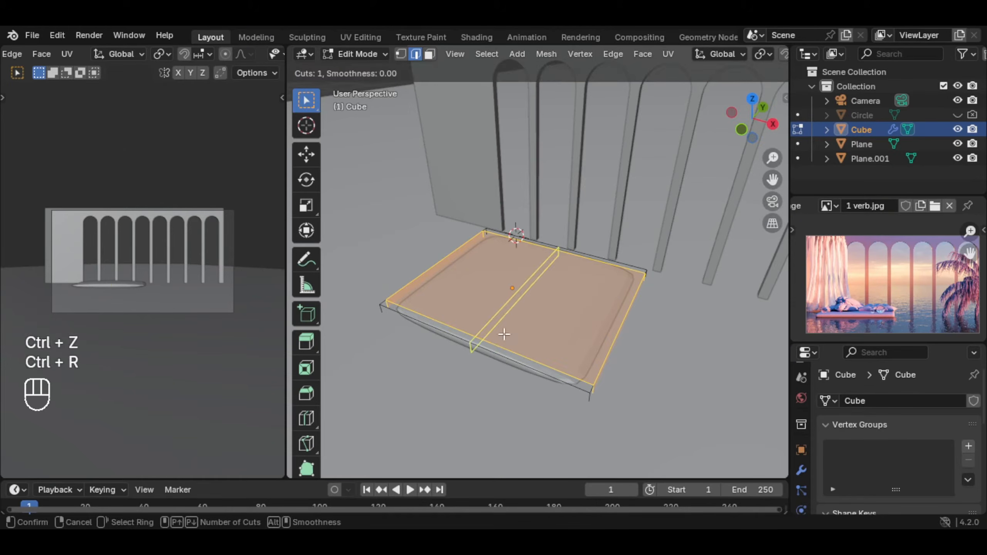
{"action": "left_click", "coordinate": [504, 334]}
{"action": "right_click", "coordinate": [505, 335]}
{"action": "key", "text": "ctrl+b"}
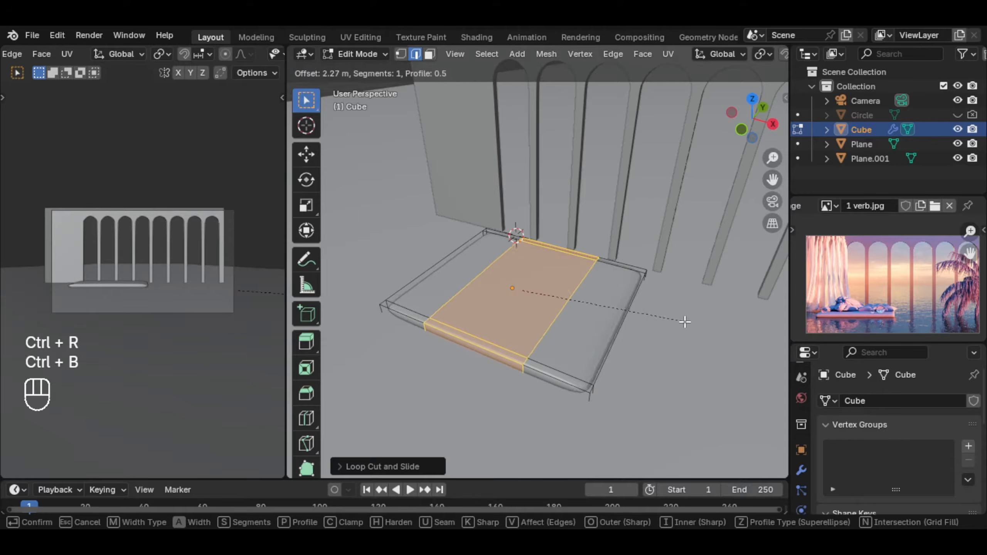
{"action": "left_click", "coordinate": [731, 327]}
{"action": "key", "text": "Tab"}
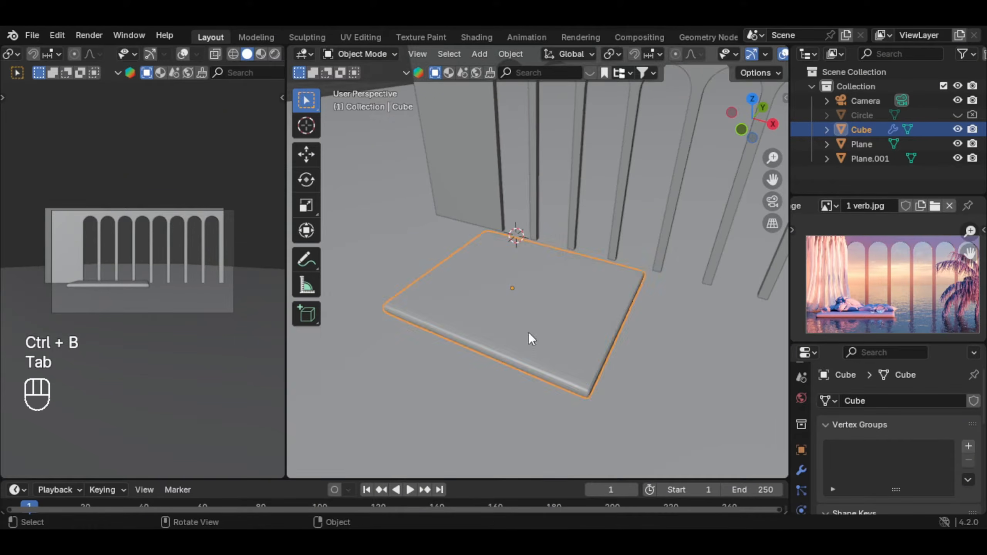
Shade the slab smooth
{"action": "middle_click_drag", "start_coordinate": [528, 331], "coordinate": [486, 307]}
{"action": "scroll", "coordinate": [550, 321], "scroll_direction": "up", "scroll_amount": 3}
{"action": "right_click", "coordinate": [551, 321]}
{"action": "left_click", "coordinate": [521, 216]}
Enlarge the cushions in the reference image and snap the 3D cursor to the slab's centre
{"action": "scroll", "coordinate": [547, 320], "scroll_direction": "down", "scroll_amount": 3}
{"action": "scroll", "coordinate": [876, 277], "scroll_direction": "up", "scroll_amount": 3}
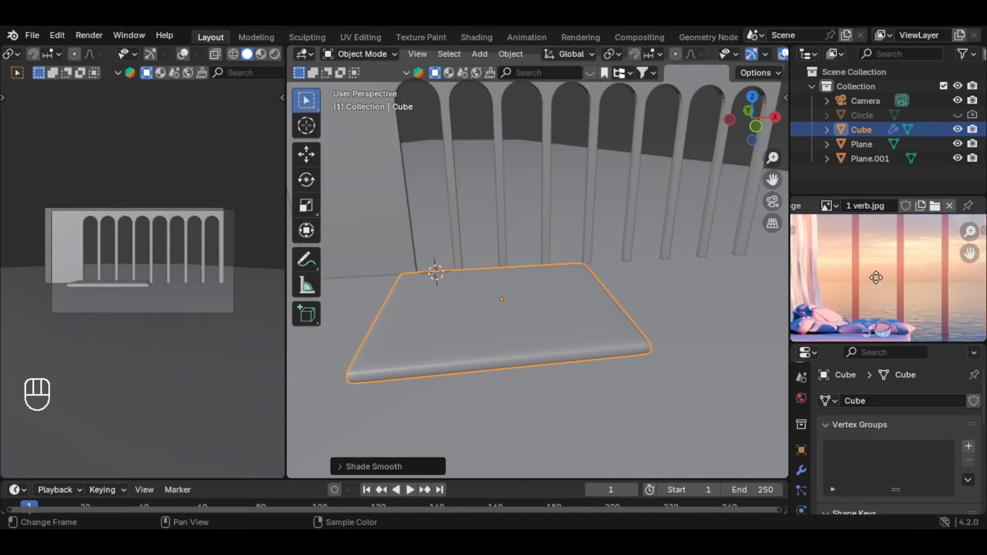
{"action": "scroll", "coordinate": [876, 277], "scroll_direction": "up", "scroll_amount": 3}
{"action": "middle_click_drag", "start_coordinate": [443, 268], "coordinate": [462, 282]}
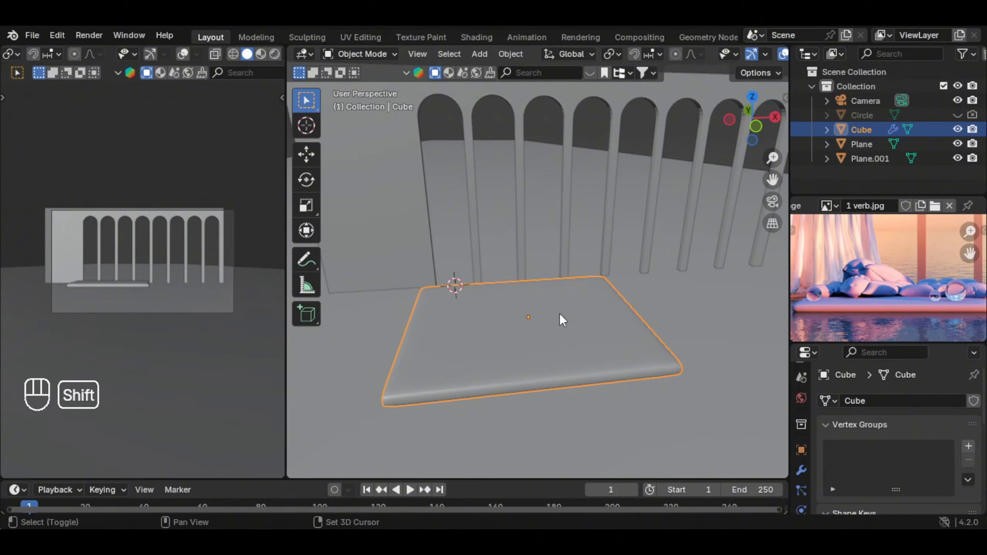
{"action": "key", "text": "shift+s"}
{"action": "left_click", "coordinate": [570, 383]}
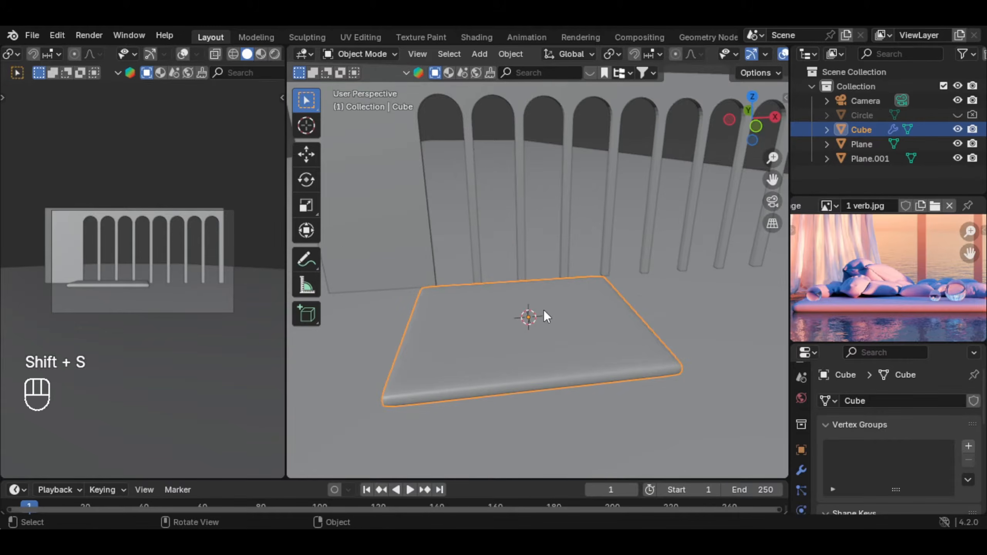
Add a plane at the 3D cursor and raise it along Z above the slab
{"action": "mouse_move", "coordinate": [545, 311]}
{"action": "middle_mouse_down"}
{"action": "mouse_move", "coordinate": [583, 308]}
{"action": "mouse_move", "coordinate": [555, 315]}
{"action": "middle_mouse_up"}
{"action": "key", "text": "shift+a"}
{"action": "mouse_move", "coordinate": [505, 231]}
{"action": "left_click", "coordinate": [705, 229]}
{"action": "key", "text": "g"}
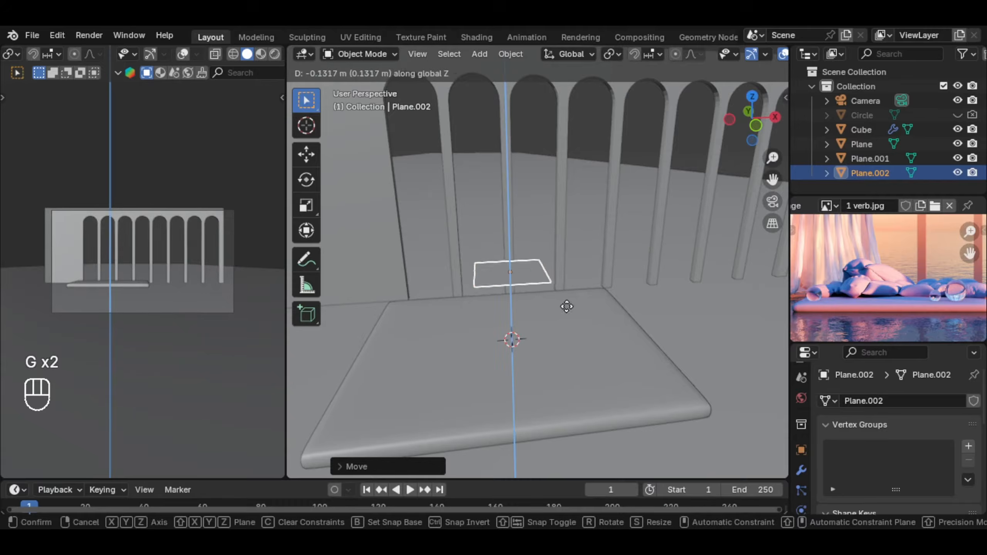
Subdivide the plane above the slab with 10 cuts
{"action": "key", "text": "Tab"}
{"action": "key", "text": "ctrl+e"}
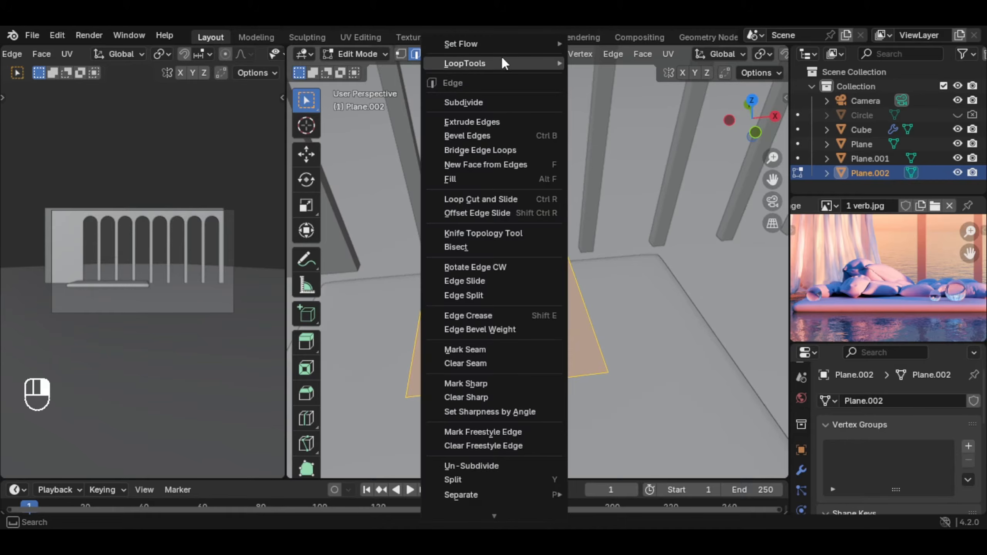
{"action": "left_click", "coordinate": [494, 102]}
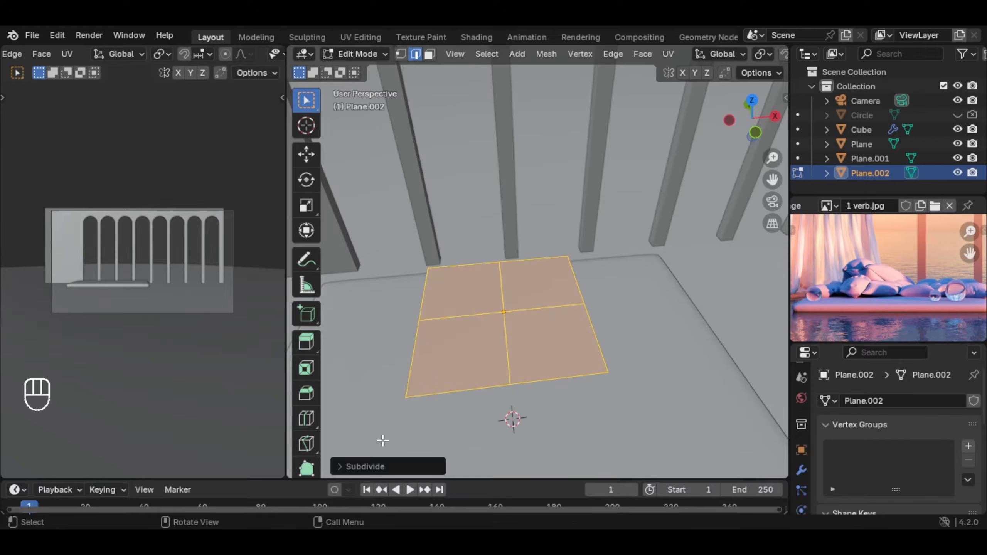
{"action": "left_click", "coordinate": [371, 461]}
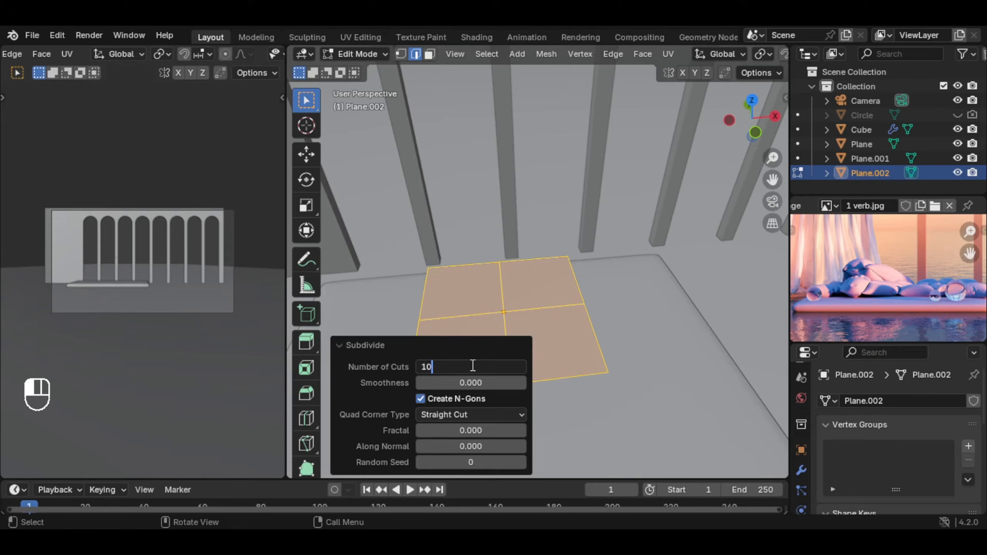
{"action": "key", "text": "Return"}
{"action": "left_click", "coordinate": [468, 345]}
Extrude the gridded plane upward about 0.026 m, then lower the extruded faces about 0.014 m along Z to leave a thin sheet
{"action": "middle_click_drag", "start_coordinate": [482, 373], "coordinate": [511, 417], "text": "shift"}
{"action": "key", "text": "e"}
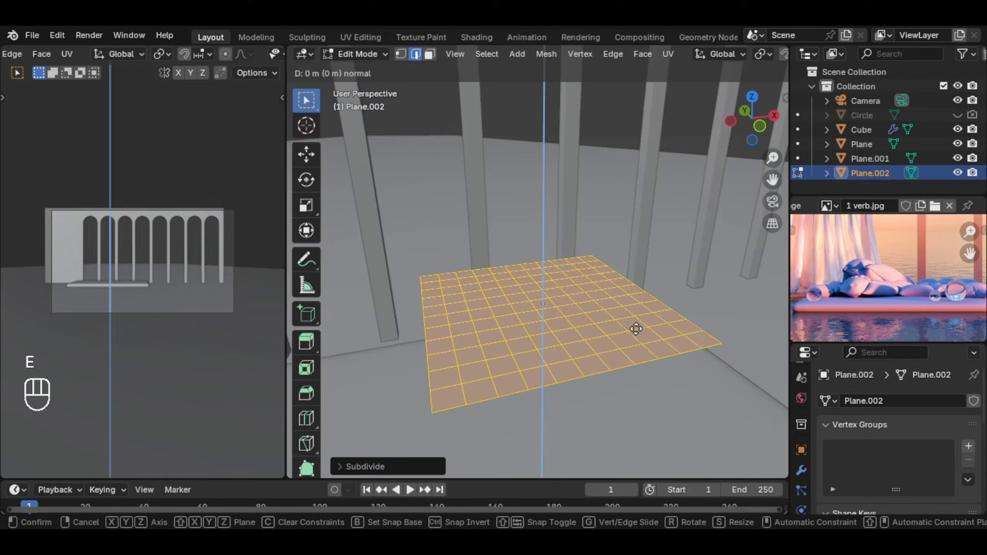
{"action": "key", "text": "shift"}
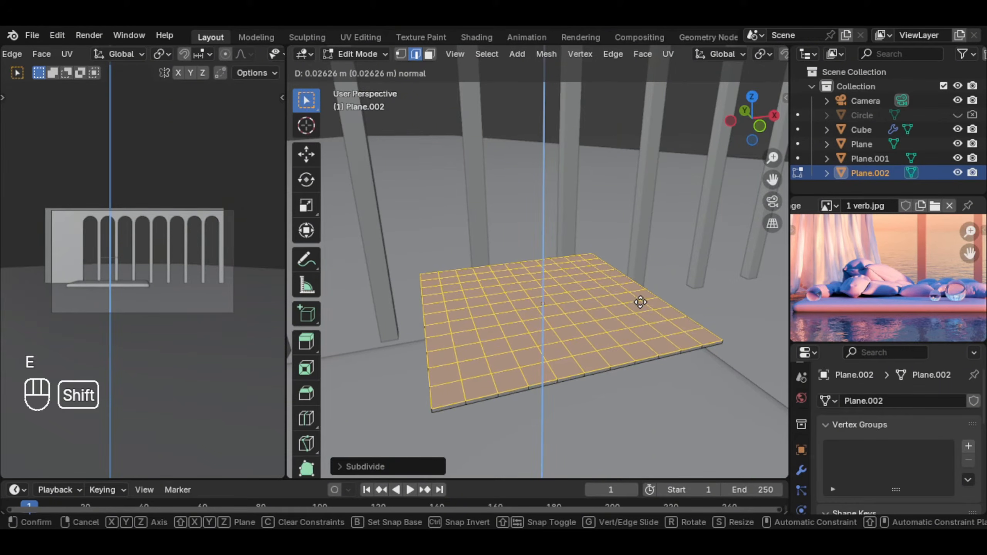
{"action": "left_click", "coordinate": [640, 302]}
{"action": "middle_click_drag", "start_coordinate": [640, 302], "coordinate": [628, 287]}
{"action": "key", "text": "g"}
{"action": "middle_click", "coordinate": [626, 296]}
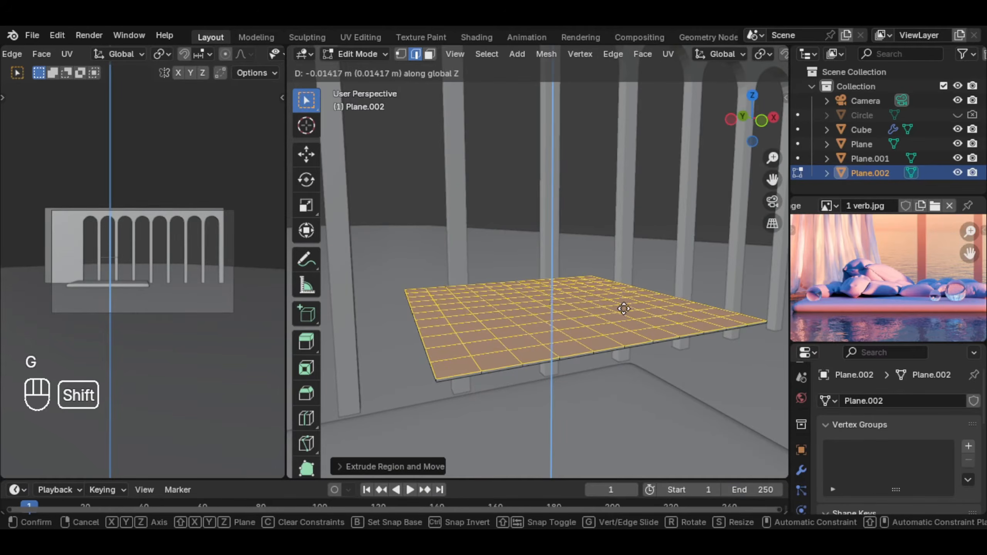
{"action": "left_click", "coordinate": [626, 305]}
Select the sheet's sharp border edges and flatten them by scaling to 0 along Z
{"action": "left_click", "coordinate": [502, 370]}
{"action": "left_click", "coordinate": [487, 54]}
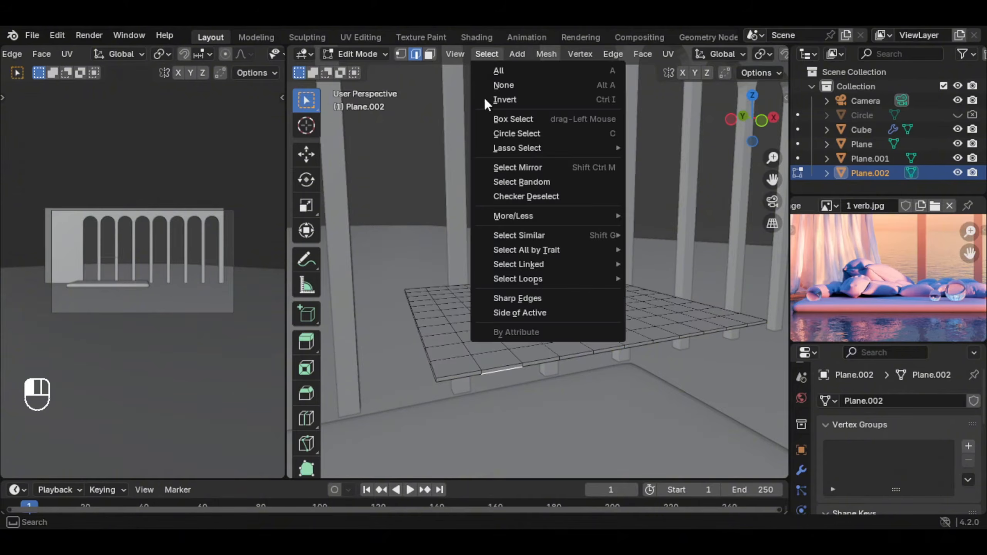
{"action": "left_click", "coordinate": [553, 298]}
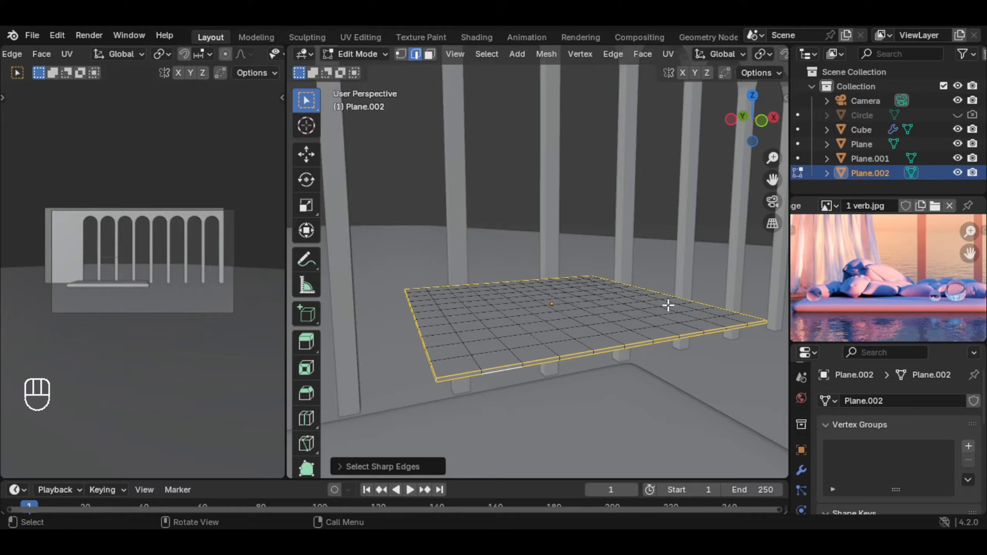
{"action": "key", "text": "s"}
{"action": "key", "text": "z"}
{"action": "key", "text": "0"}
{"action": "key", "text": "Return"}
Extrude the sheet's front edge loop outward by about 0.09 m along negative Y
{"action": "middle_click_drag", "start_coordinate": [668, 305], "coordinate": [551, 283]}
{"action": "left_click", "coordinate": [486, 402], "text": "alt"}
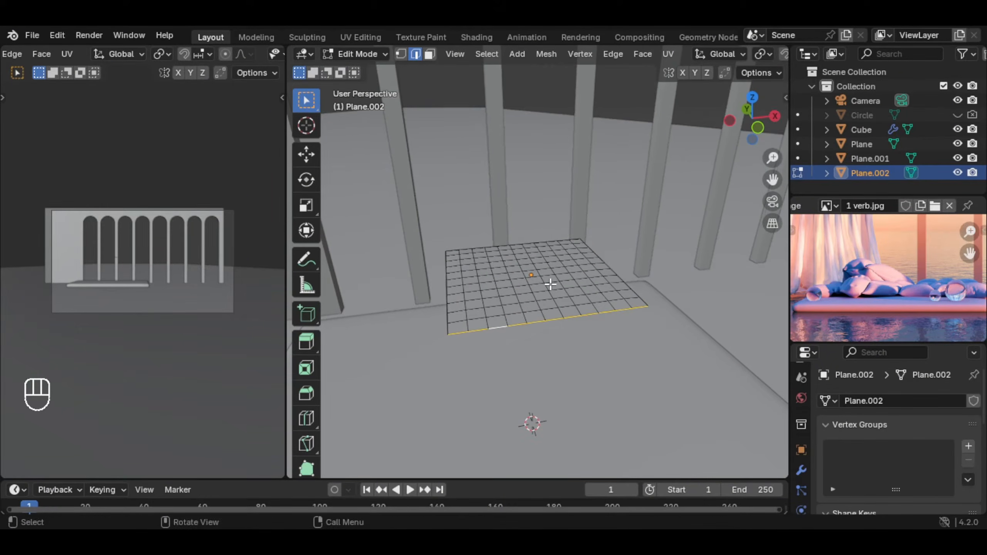
{"action": "key", "text": "e"}
{"action": "key", "text": "y"}
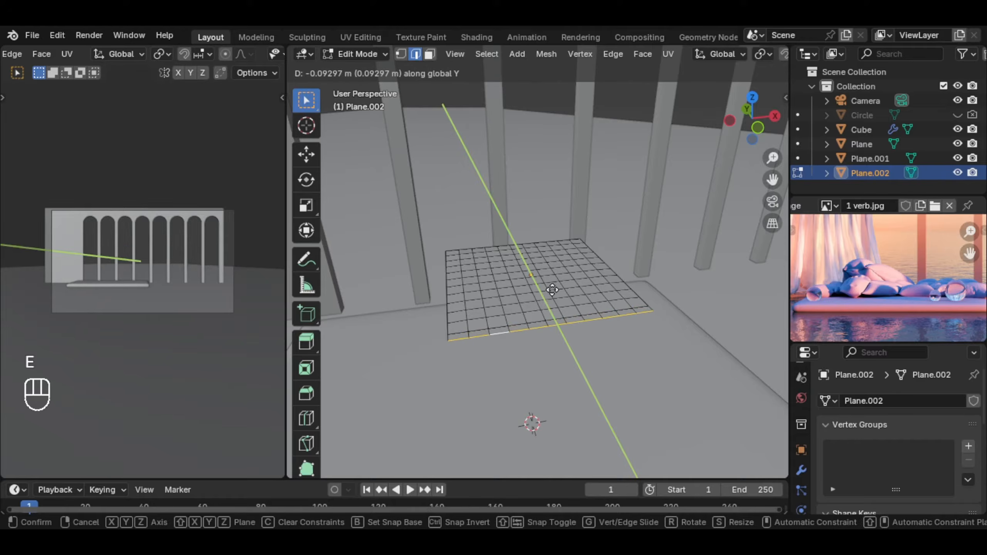
{"action": "left_click", "coordinate": [551, 293]}
Extrude the sheet's edge loop on the positive X side outward by about 0.18 m along X
{"action": "middle_click_drag", "start_coordinate": [608, 286], "coordinate": [461, 365]}
{"action": "left_click", "coordinate": [576, 322], "text": "alt"}
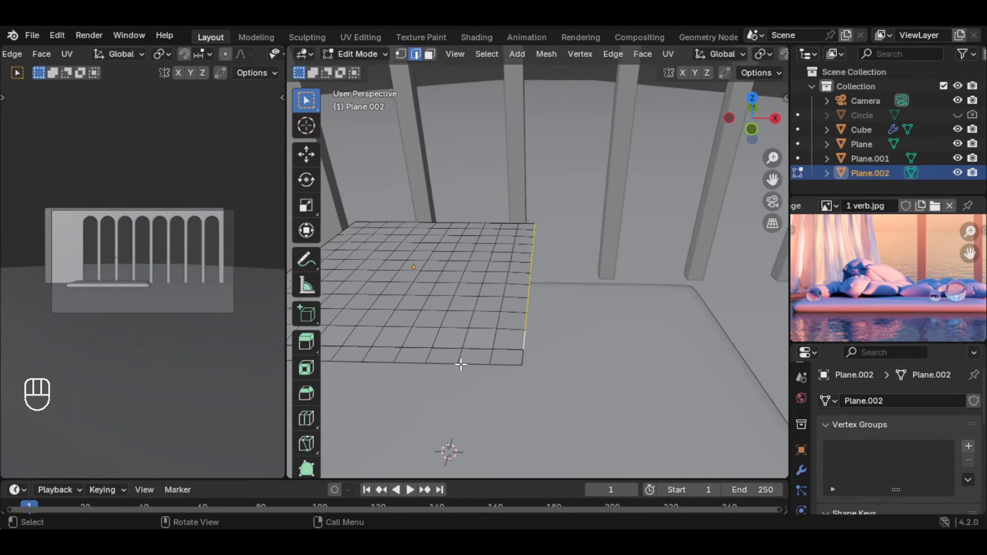
{"action": "key", "text": "e"}
{"action": "key", "text": "x"}
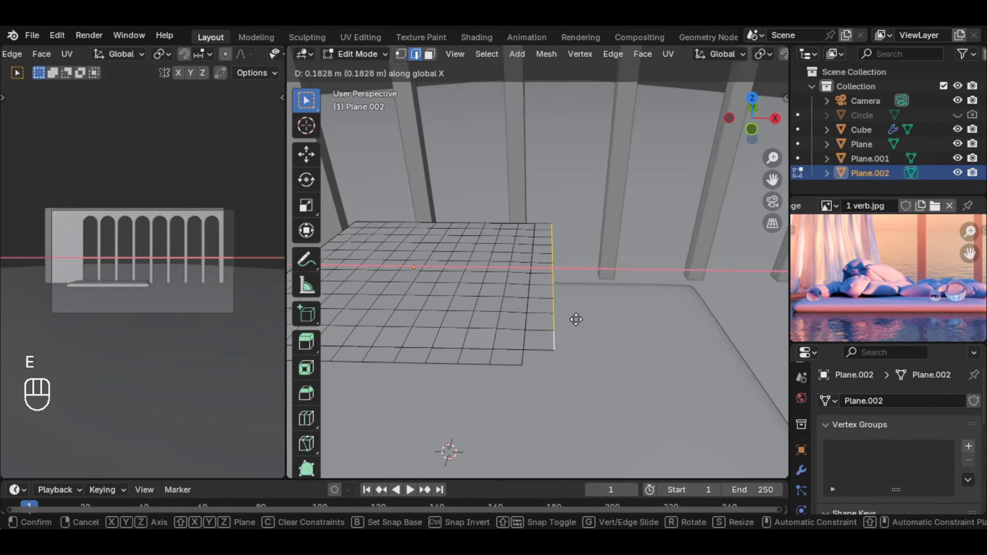
{"action": "left_click", "coordinate": [573, 320]}
In top view, delete the outermost edges of the front strip, keeping its short connecting edges as sewing threads
{"action": "middle_click_drag", "start_coordinate": [572, 319], "coordinate": [523, 363], "text": "shift"}
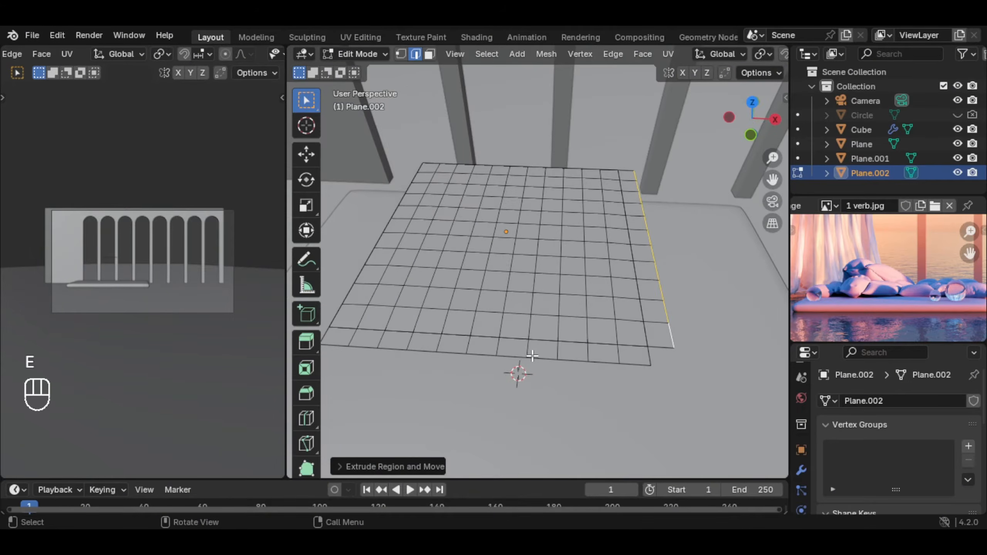
{"action": "key", "text": "KP_7"}
{"action": "scroll", "coordinate": [505, 342], "scroll_direction": "down", "scroll_amount": 3}
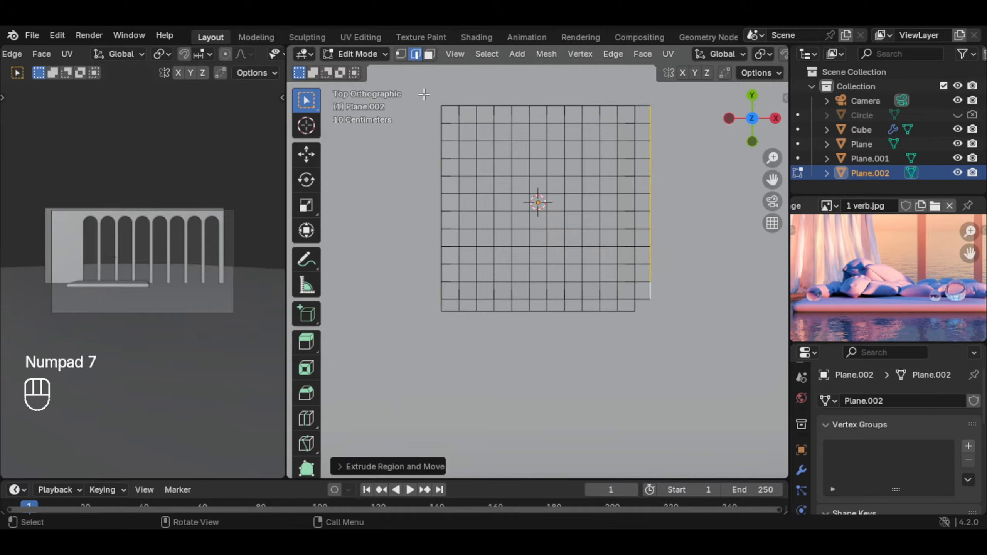
{"action": "left_click_drag", "start_coordinate": [437, 309], "coordinate": [653, 330]}
{"action": "key", "text": "x"}
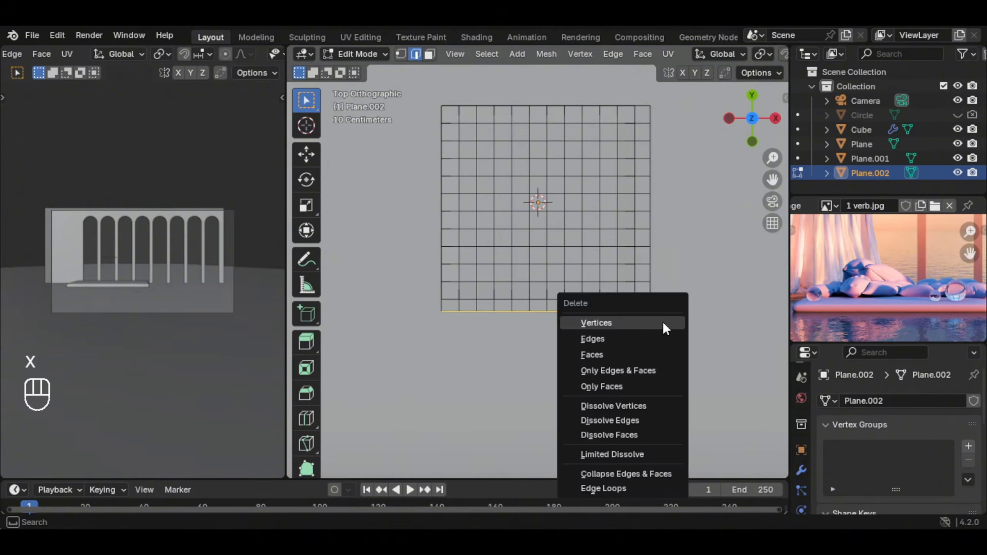
{"action": "left_click", "coordinate": [627, 333]}
Delete the outermost edges of the strip on the positive X side, keeping only its short connecting edges
{"action": "middle_click_drag", "start_coordinate": [634, 230], "coordinate": [578, 275], "text": "shift"}
{"action": "left_click_drag", "start_coordinate": [592, 133], "coordinate": [618, 275]}
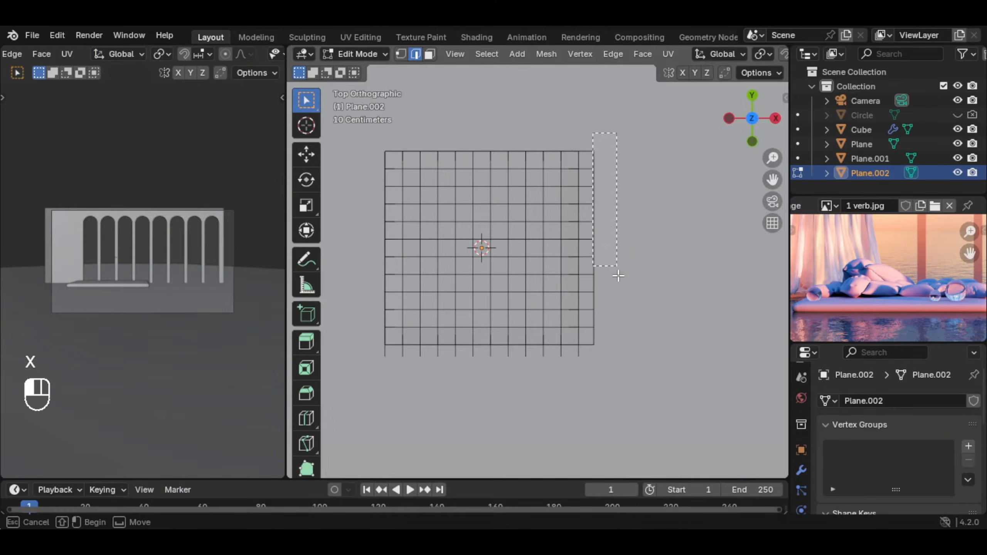
{"action": "left_click_drag", "start_coordinate": [640, 374], "coordinate": [639, 374]}
{"action": "key", "text": "x"}
{"action": "left_click", "coordinate": [606, 319]}
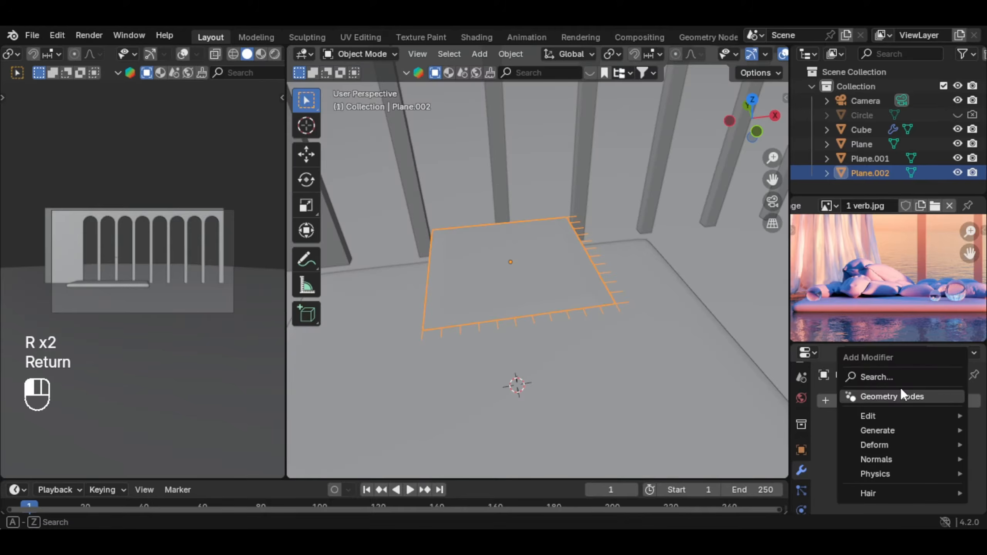
Add an Array modifier with a count of 4 to the patch and scale its whole mesh to about 0.61
{"action": "type", "text": "arr"}
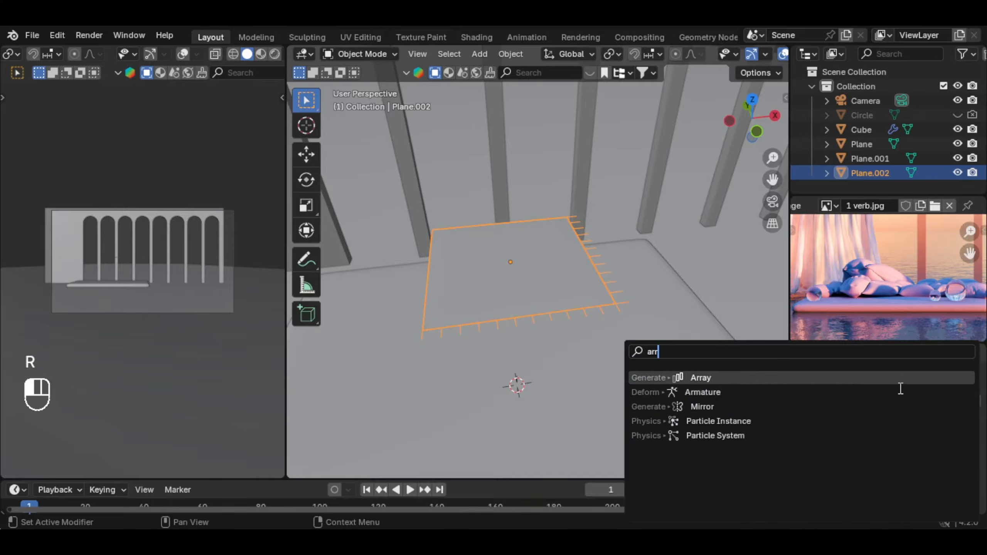
{"action": "key", "text": "Return"}
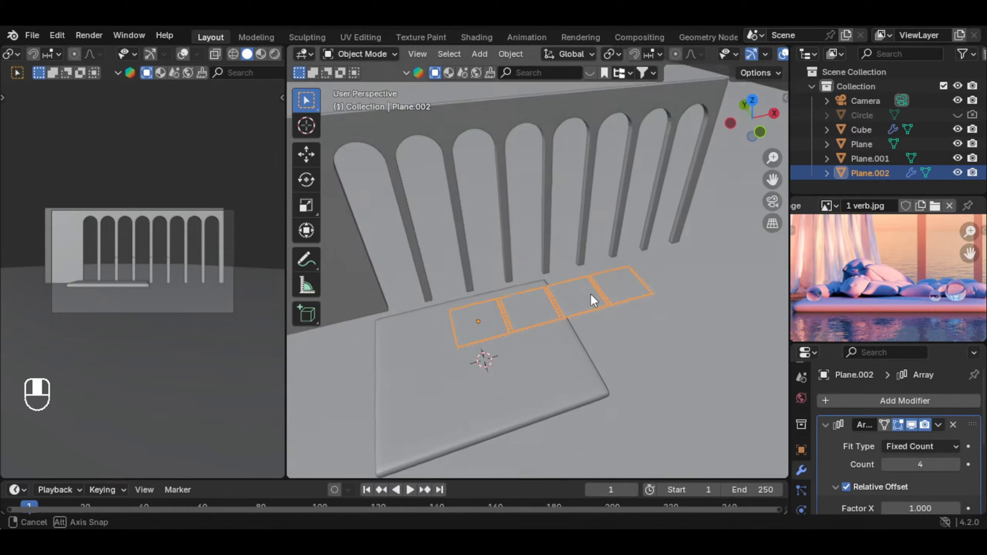
{"action": "mouse_move", "coordinate": [591, 294]}
{"action": "middle_mouse_down"}
{"action": "mouse_move", "coordinate": [576, 297]}
{"action": "mouse_move", "coordinate": [600, 296]}
{"action": "middle_mouse_up"}
{"action": "key", "text": "Tab"}
{"action": "key", "text": "a"}
{"action": "key", "text": "s"}
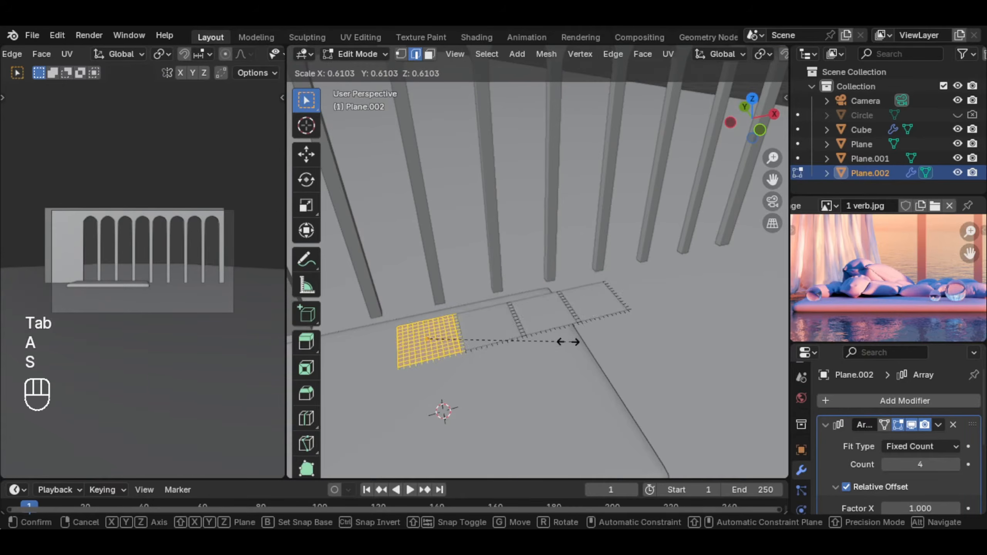
{"action": "left_click", "coordinate": [577, 341]}
{"action": "key", "text": "Tab"}
{"action": "scroll", "coordinate": [621, 311], "scroll_direction": "down", "scroll_amount": 3}
Move the patch row so it starts at the slab's rear corner on the negative X side, and set the array count to 9
{"action": "key", "text": "g"}
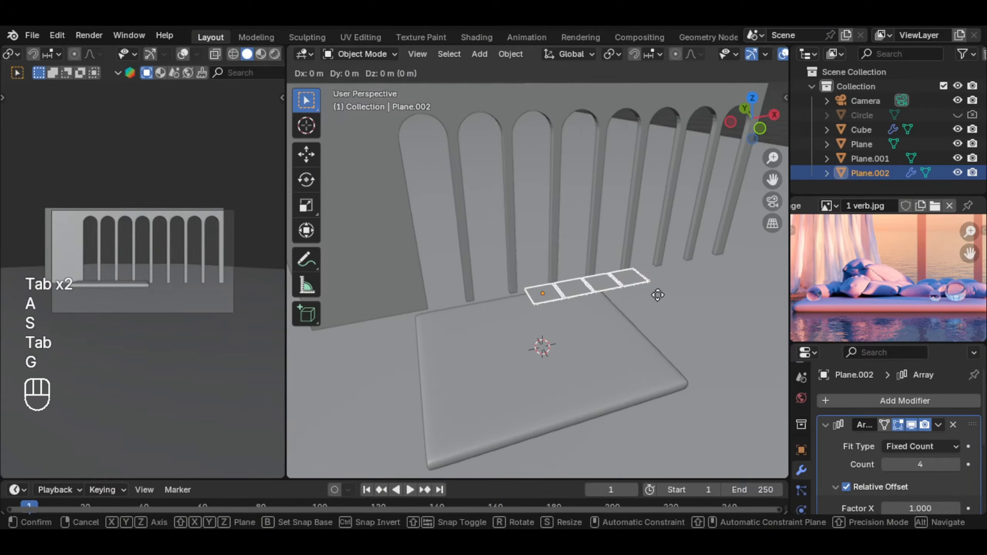
{"action": "middle_click_drag", "start_coordinate": [657, 295], "coordinate": [603, 293]}
{"action": "right_click", "coordinate": [637, 299]}
{"action": "key", "text": "x"}
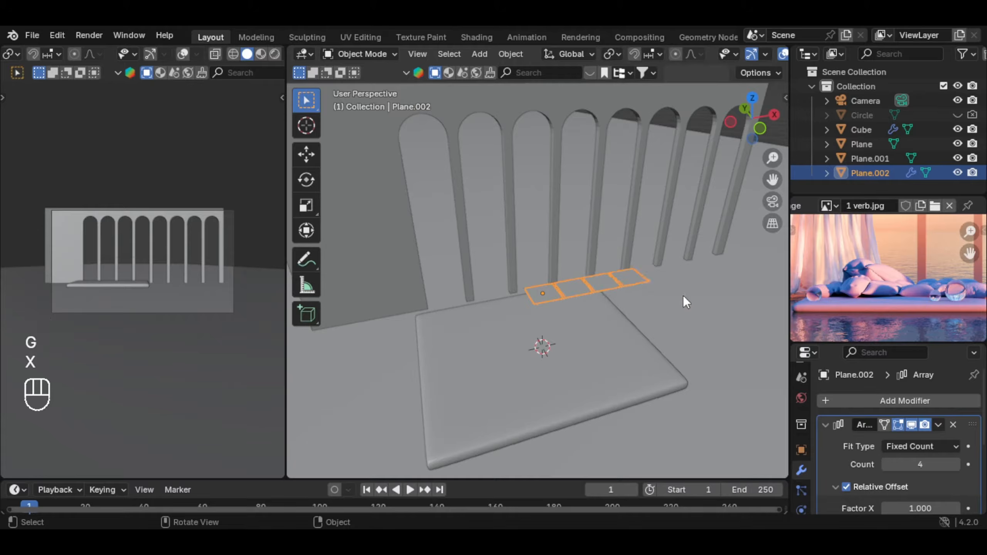
{"action": "key", "text": "g"}
{"action": "key", "text": "x"}
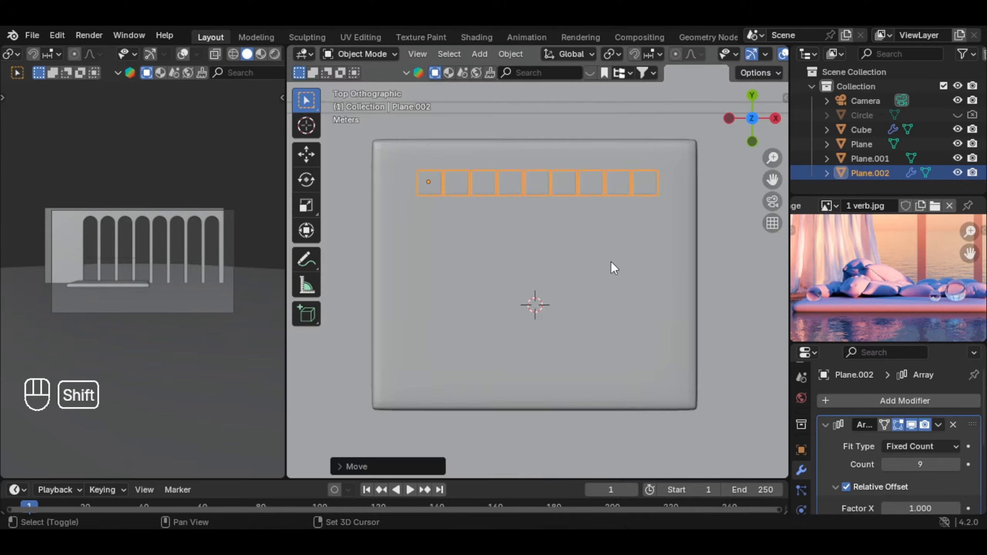
{"action": "middle_click_drag", "start_coordinate": [612, 264], "coordinate": [609, 291], "text": "shift"}
Add a second Array modifier with a count of 7 and relative offset factors of X 0 and Y -1
{"action": "left_click", "coordinate": [897, 399]}
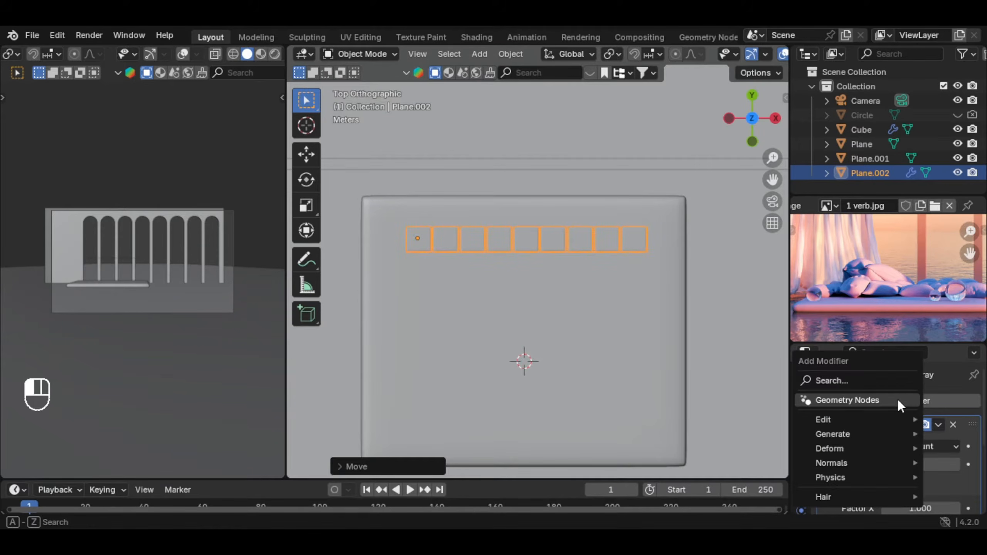
{"action": "left_click", "coordinate": [870, 382]}
{"action": "type", "text": "ar"}
{"action": "left_click", "coordinate": [871, 379]}
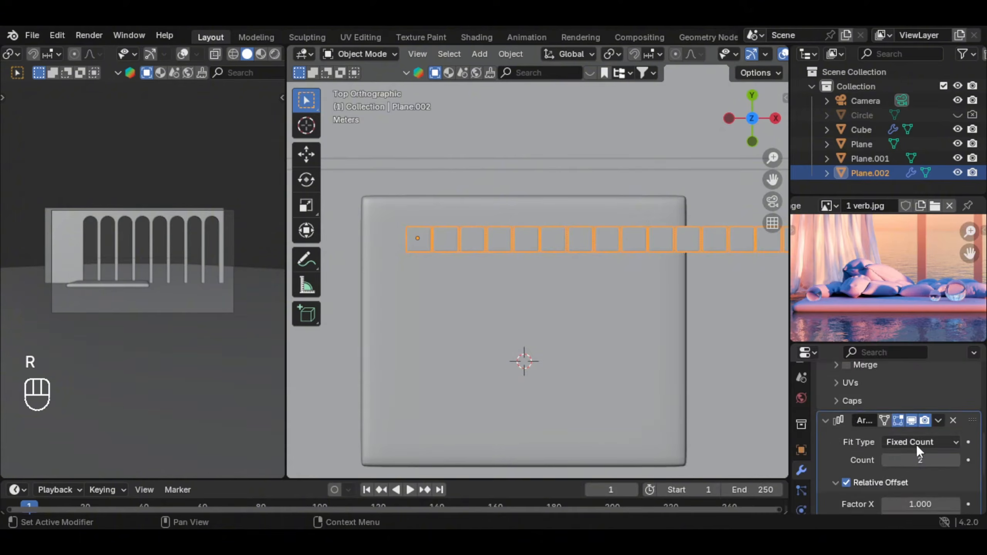
{"action": "scroll", "coordinate": [917, 445], "scroll_direction": "down", "scroll_amount": 5}
{"action": "left_click", "coordinate": [912, 388]}
{"action": "type", "text": "0"}
{"action": "key", "text": "Return"}
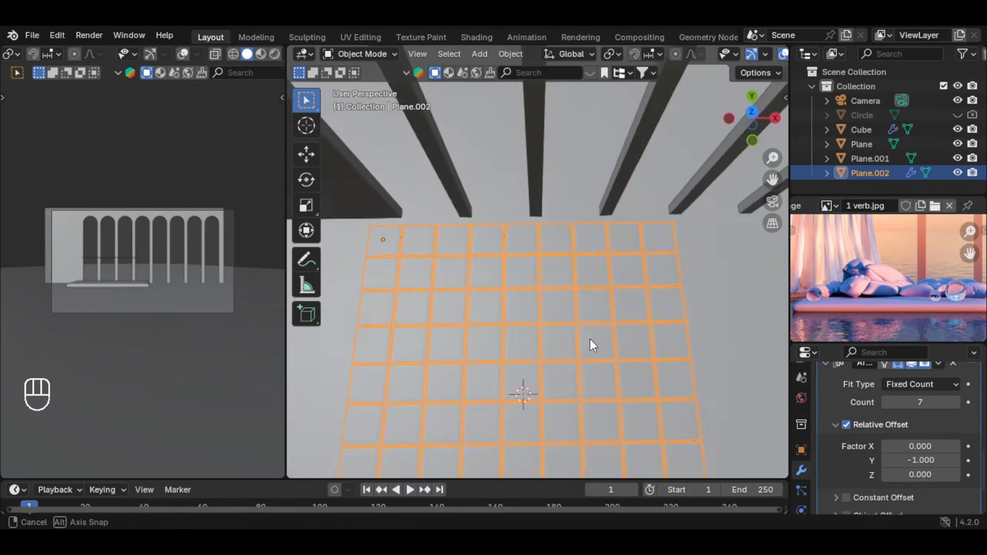
Apply both Array modifiers and check the resulting patch mesh in Edit Mode
{"action": "middle_click_drag", "start_coordinate": [590, 339], "coordinate": [856, 373]}
{"action": "scroll", "coordinate": [856, 373], "scroll_direction": "down", "scroll_amount": 5}
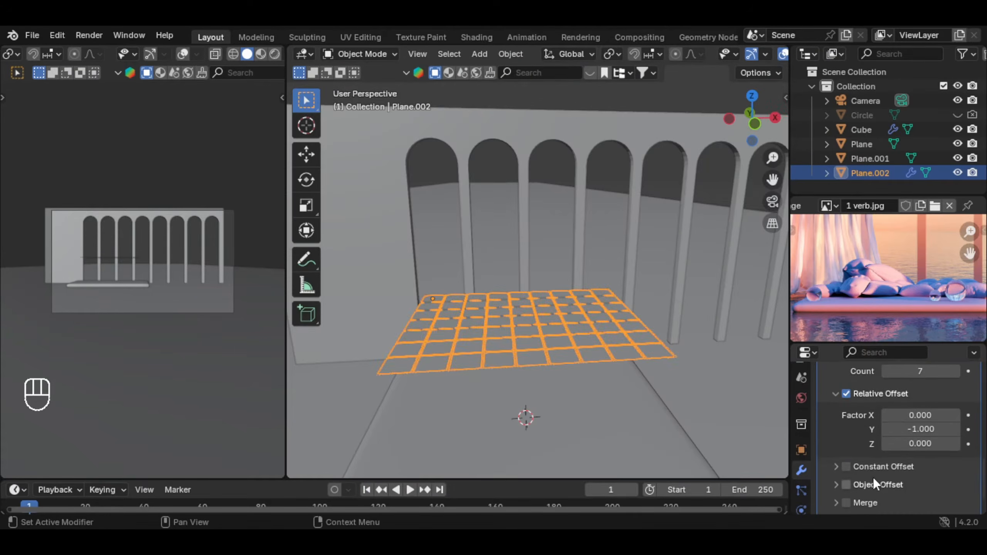
{"action": "scroll", "coordinate": [866, 484], "scroll_direction": "down", "scroll_amount": 2}
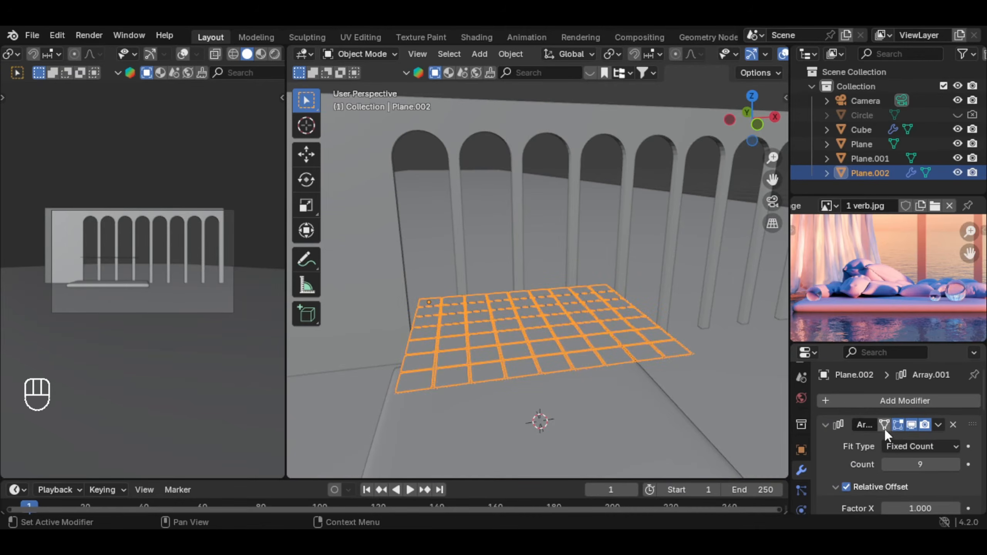
{"action": "key", "text": "ctrl+a"}
{"action": "key", "text": "ctrl+a"}
{"action": "key", "text": "Tab"}
{"action": "middle_click_drag", "start_coordinate": [506, 350], "coordinate": [501, 272]}
{"action": "key", "text": "Tab"}
Add Cloth physics to the patch grid and enable Pressure with a value of 5
{"action": "left_click", "coordinate": [801, 481]}
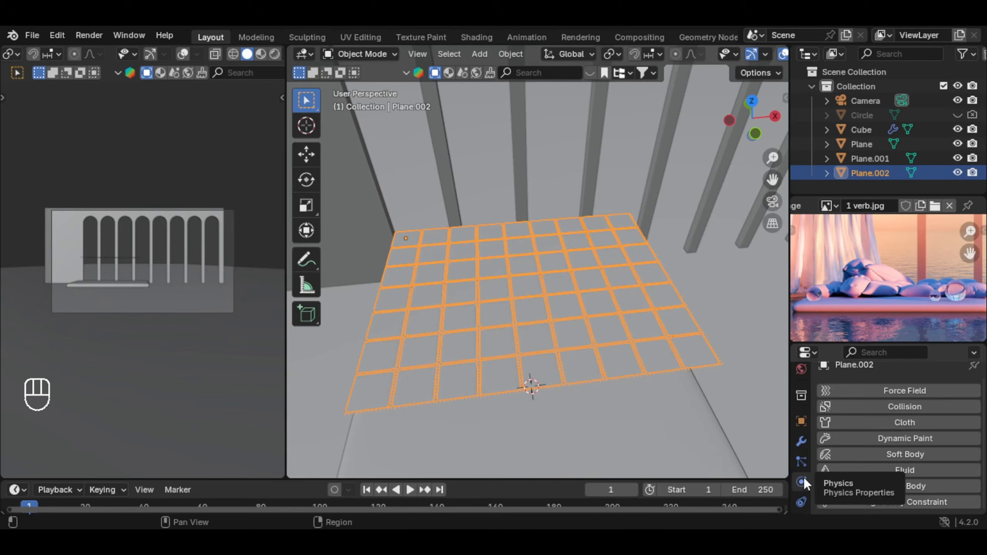
{"action": "left_click", "coordinate": [901, 422]}
{"action": "middle_click_drag", "start_coordinate": [662, 374], "coordinate": [664, 385], "text": "shift"}
{"action": "scroll", "coordinate": [947, 454], "scroll_direction": "down", "scroll_amount": 6}
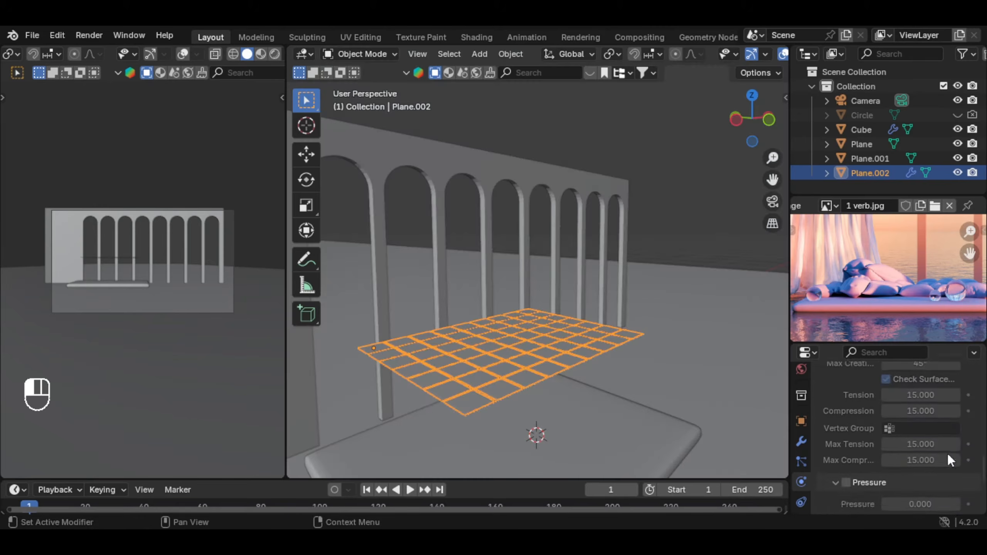
{"action": "left_click", "coordinate": [847, 410]}
{"action": "middle_click_drag", "start_coordinate": [611, 381], "coordinate": [661, 365]}
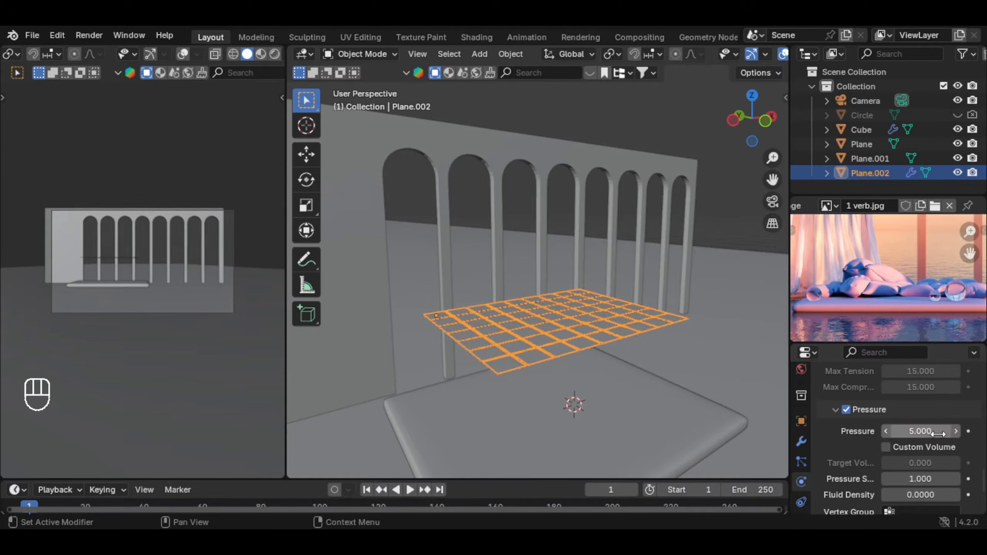
Enable Sewing in the cloth's Shape settings
{"action": "scroll", "coordinate": [867, 463], "scroll_direction": "down", "scroll_amount": 5}
{"action": "scroll", "coordinate": [902, 463], "scroll_direction": "down", "scroll_amount": 3}
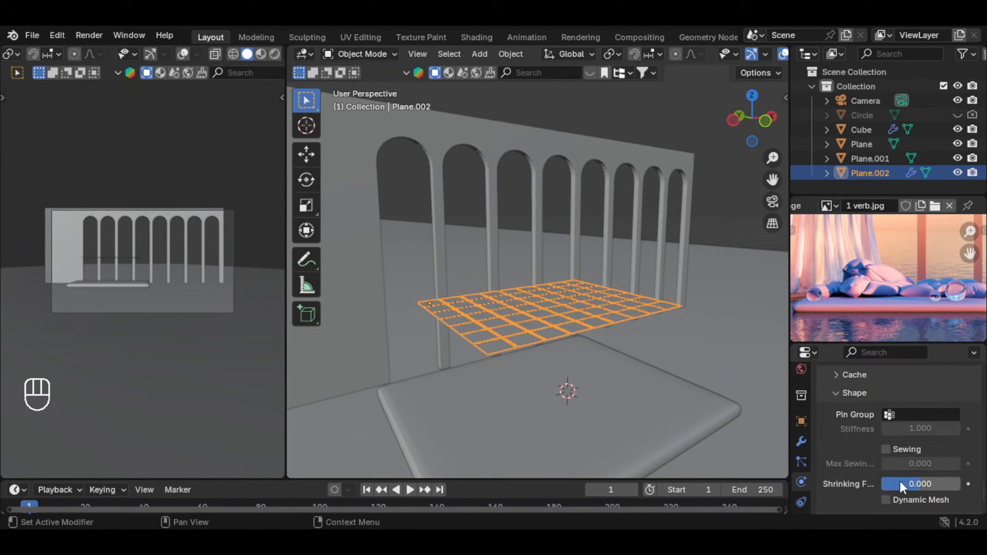
{"action": "left_click", "coordinate": [885, 449]}
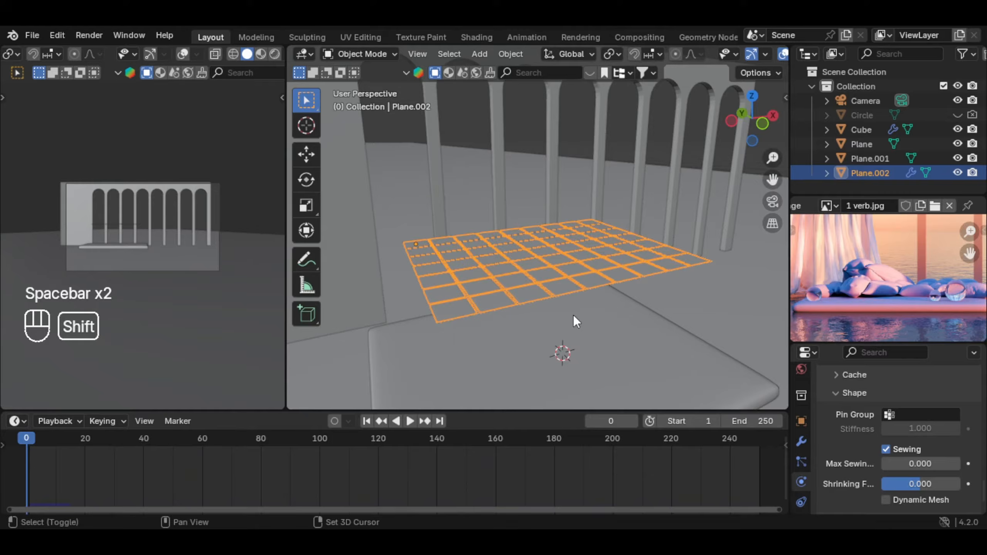
Merge all vertices of the patch grid by distance in Edit Mode, repeating the merge once, and return to Object Mode
{"action": "middle_click_drag", "start_coordinate": [574, 321], "coordinate": [569, 326], "text": "shift"}
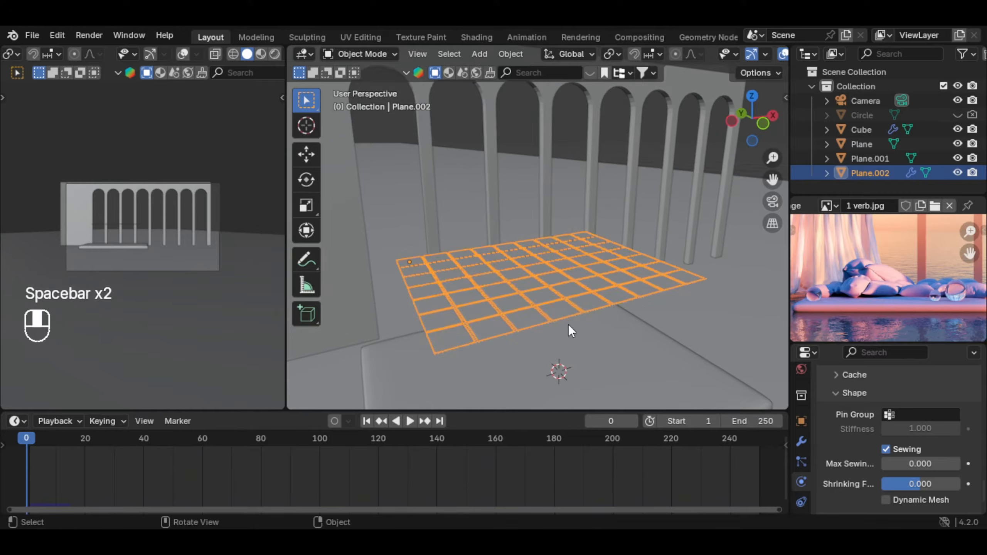
{"action": "key", "text": "Tab"}
{"action": "key", "text": "a"}
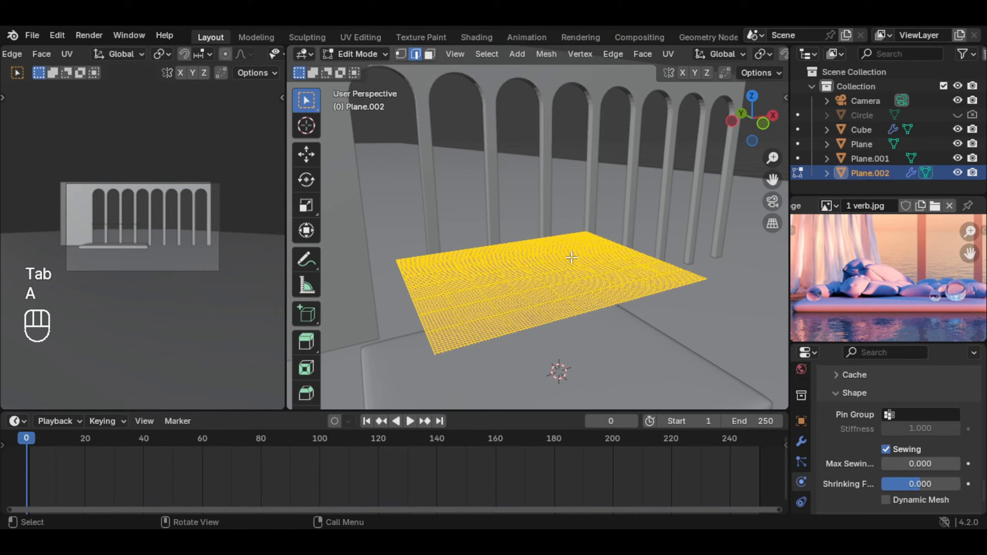
{"action": "key", "text": "m"}
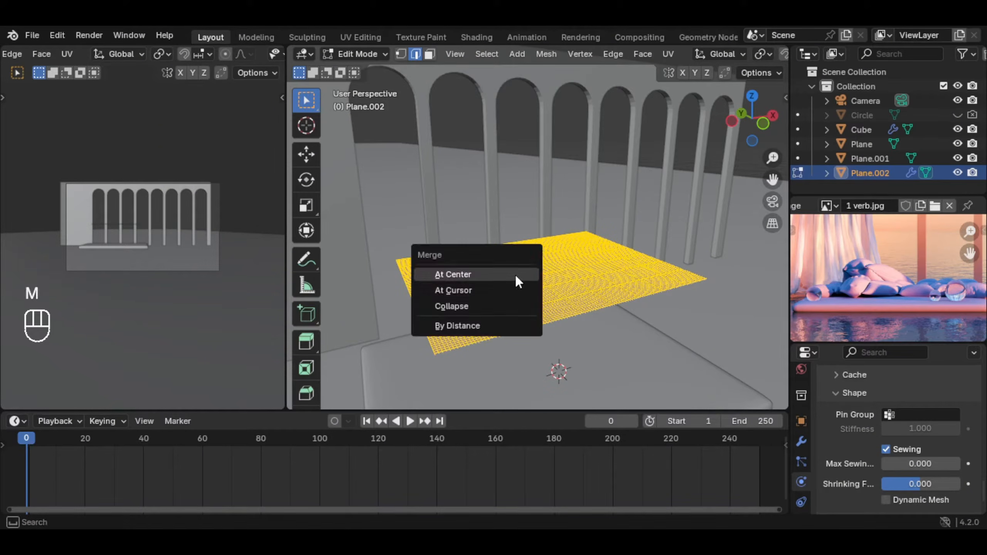
{"action": "left_click", "coordinate": [481, 324]}
{"action": "key", "text": "m"}
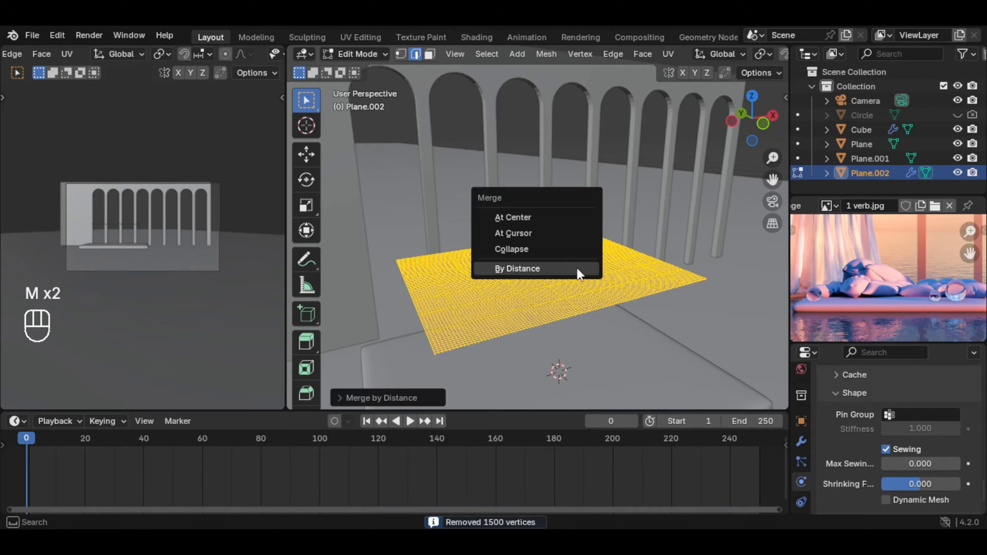
{"action": "left_click", "coordinate": [544, 269]}
{"action": "key", "text": "Tab"}
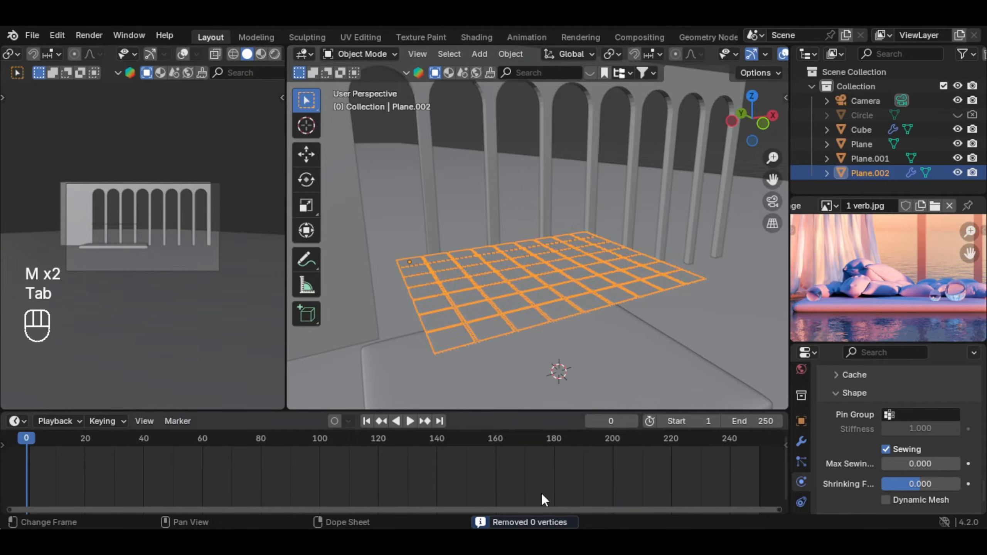
In top view, select the leftover geometry protruding along the patch grid's +X border and delete it
{"action": "middle_click_drag", "start_coordinate": [534, 256], "coordinate": [517, 287]}
{"action": "scroll", "coordinate": [617, 279], "scroll_direction": "up", "scroll_amount": 1}
{"action": "scroll", "coordinate": [543, 284], "scroll_direction": "up", "scroll_amount": 3}
{"action": "middle_click_drag", "start_coordinate": [617, 279], "coordinate": [534, 253], "text": "shift"}
{"action": "key", "text": "Tab"}
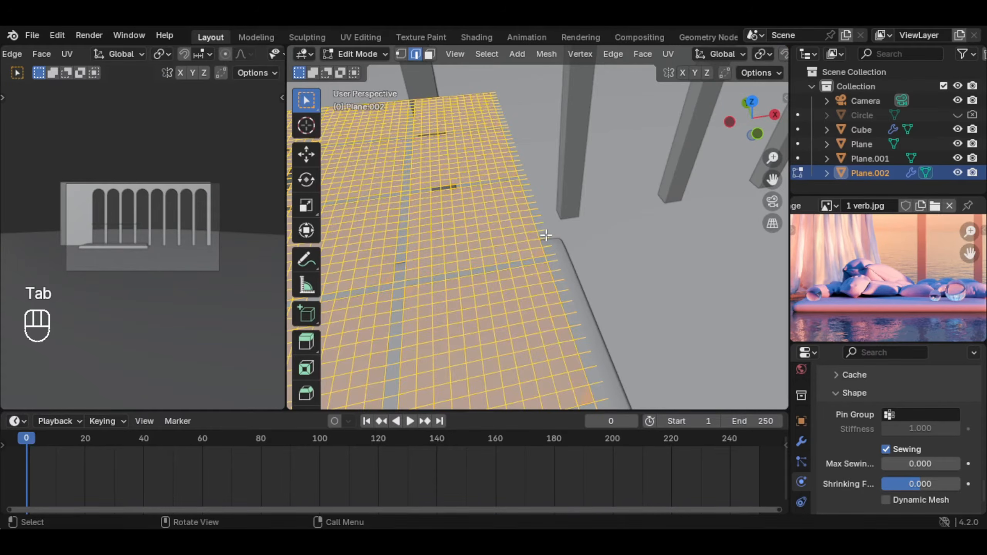
{"action": "key", "text": "KP_7"}
{"action": "scroll", "coordinate": [580, 189], "scroll_direction": "down", "scroll_amount": 1}
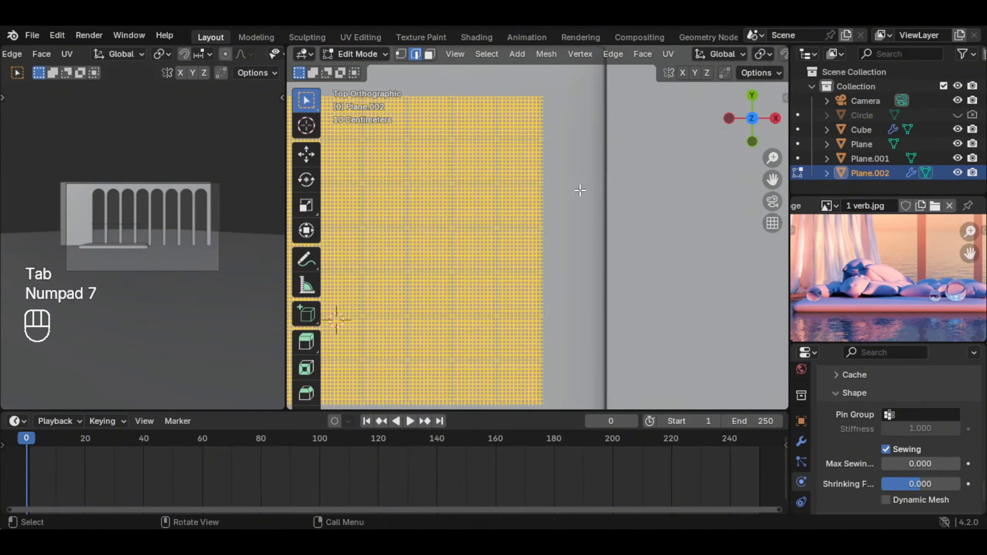
{"action": "scroll", "coordinate": [541, 78], "scroll_direction": "down", "scroll_amount": 1}
{"action": "left_click_drag", "start_coordinate": [541, 97], "coordinate": [591, 387]}
{"action": "middle_click_drag", "start_coordinate": [555, 321], "coordinate": [468, 287], "text": "shift"}
{"action": "scroll", "coordinate": [534, 275], "scroll_direction": "up", "scroll_amount": 5}
{"action": "key", "text": "x"}
{"action": "left_click", "coordinate": [528, 275]}
Delete the leftover row of geometry along the patch grid's -Y border and leave Edit Mode
{"action": "scroll", "coordinate": [505, 273], "scroll_direction": "down", "scroll_amount": 2}
{"action": "scroll", "coordinate": [485, 290], "scroll_direction": "down", "scroll_amount": 2}
{"action": "scroll", "coordinate": [485, 289], "scroll_direction": "up", "scroll_amount": 2}
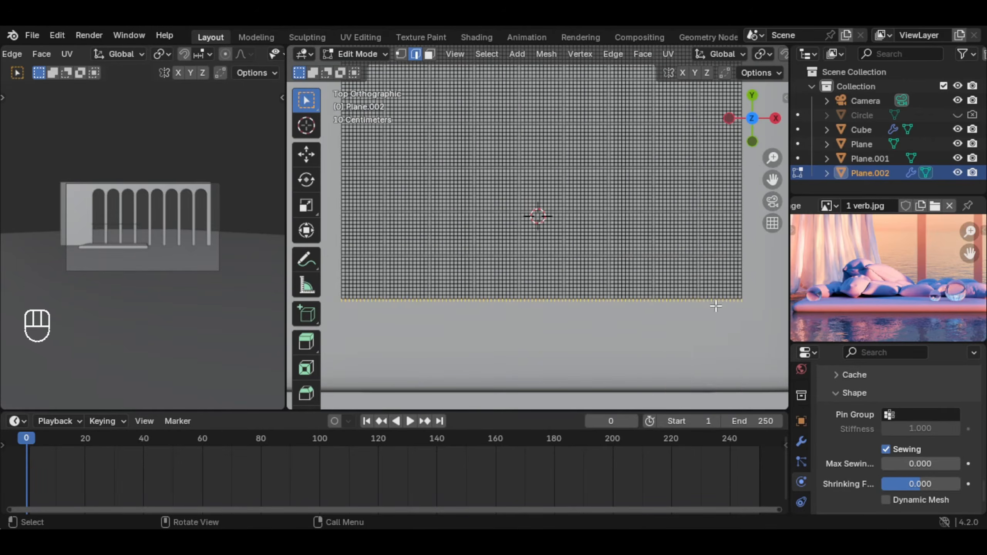
{"action": "key", "text": "x"}
{"action": "key", "text": "Tab"}
Play the cloth simulation, examine the seams between the inflated patches up close, and return to frame 0
{"action": "middle_click_drag", "start_coordinate": [589, 256], "coordinate": [562, 276]}
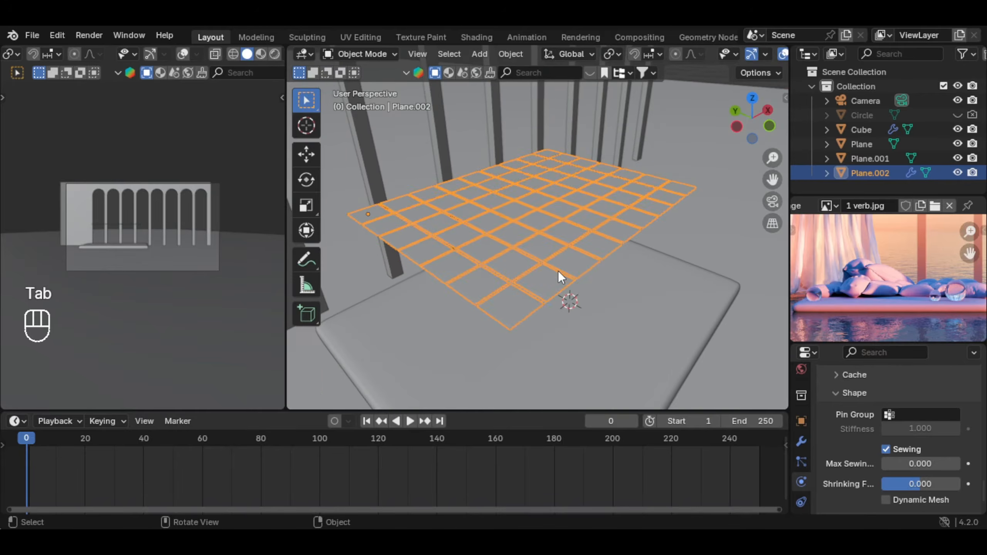
{"action": "key", "text": "space"}
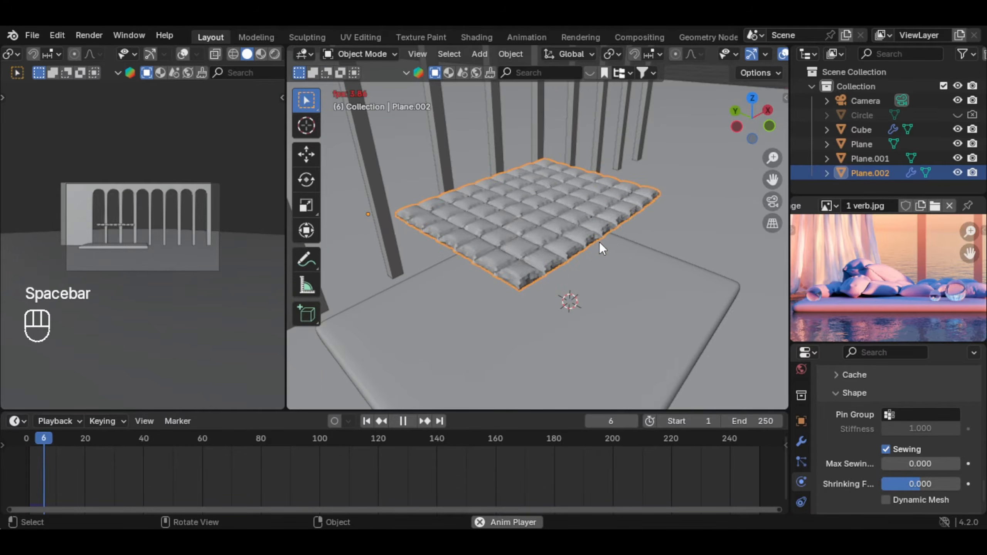
{"action": "key", "text": "space"}
{"action": "scroll", "coordinate": [640, 311], "scroll_direction": "up", "scroll_amount": 4}
{"action": "middle_click_drag", "start_coordinate": [599, 242], "coordinate": [519, 233]}
{"action": "left_click", "coordinate": [18, 439]}
{"action": "key", "text": "space"}
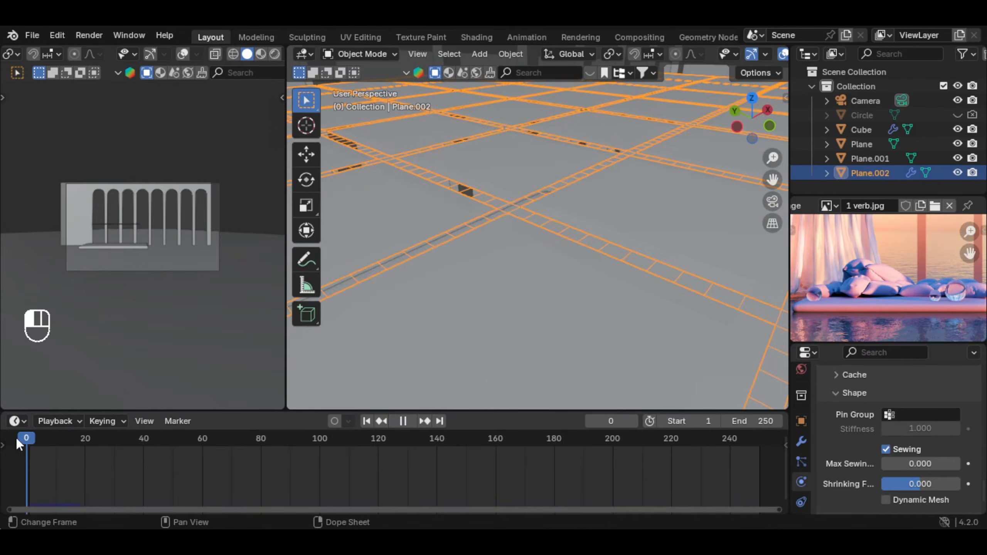
Set the cloth's Max Sewing Force to 1
{"action": "scroll", "coordinate": [609, 261], "scroll_direction": "down", "scroll_amount": 3}
{"action": "scroll", "coordinate": [933, 436], "scroll_direction": "down", "scroll_amount": 1}
{"action": "double_click", "coordinate": [933, 436]}
{"action": "type", "text": "1"}
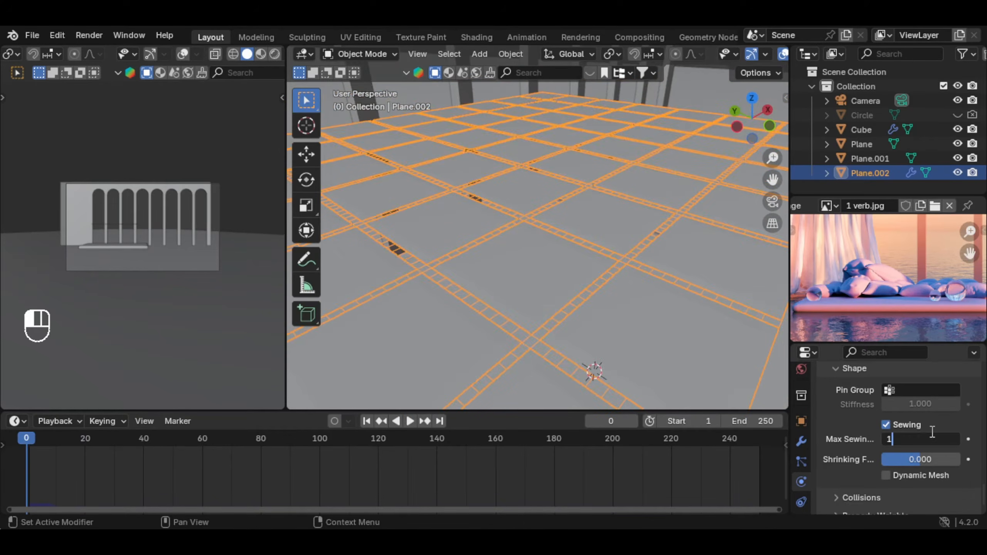
{"action": "key", "text": "Return"}
Enable Self Collisions in the cloth's Collisions settings
{"action": "scroll", "coordinate": [886, 468], "scroll_direction": "down", "scroll_amount": 2}
{"action": "left_click", "coordinate": [887, 468]}
{"action": "scroll", "coordinate": [909, 447], "scroll_direction": "down", "scroll_amount": 4}
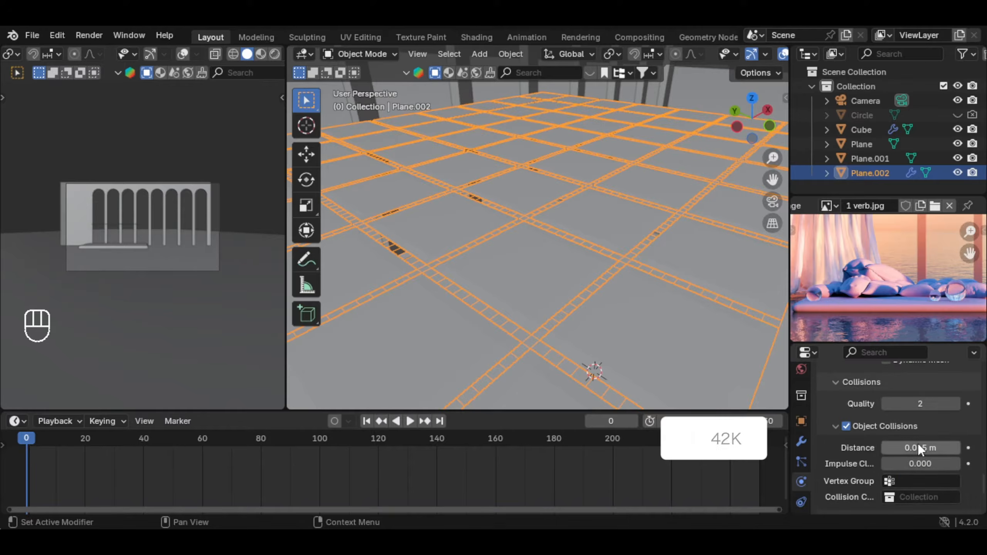
{"action": "scroll", "coordinate": [918, 443], "scroll_direction": "down", "scroll_amount": 3}
{"action": "scroll", "coordinate": [887, 435], "scroll_direction": "up", "scroll_amount": 4}
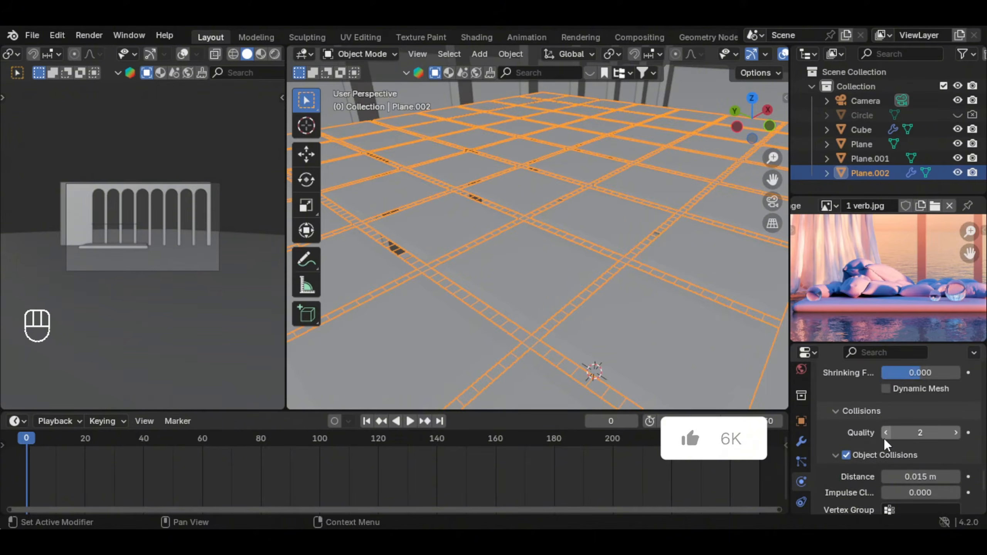
{"action": "scroll", "coordinate": [869, 468], "scroll_direction": "down", "scroll_amount": 3}
{"action": "left_click", "coordinate": [847, 463]}
{"action": "scroll", "coordinate": [916, 468], "scroll_direction": "down", "scroll_amount": 2}
{"action": "scroll", "coordinate": [562, 269], "scroll_direction": "down", "scroll_amount": 3}
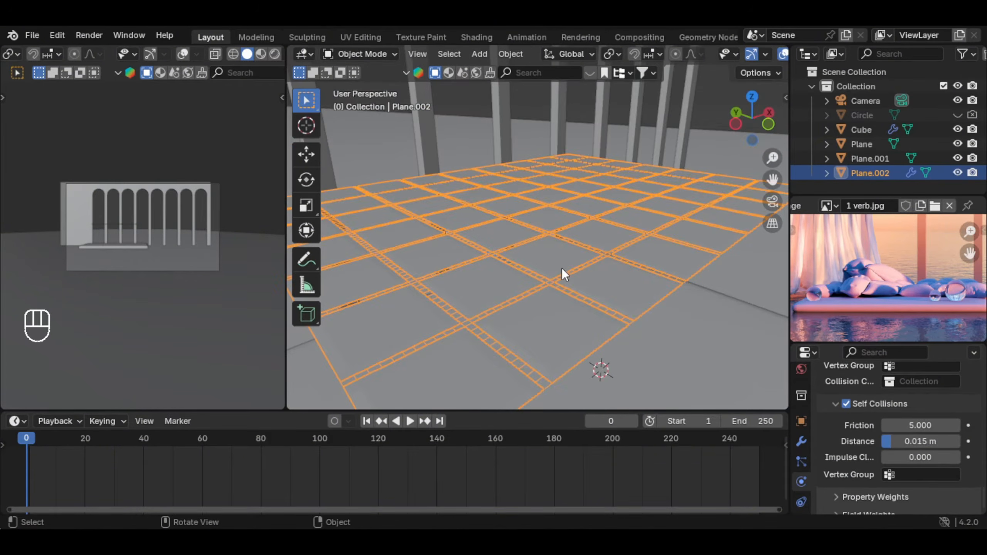
Test the simulation with self collisions and apply Shade Smooth to the quilt
{"action": "key", "text": "space"}
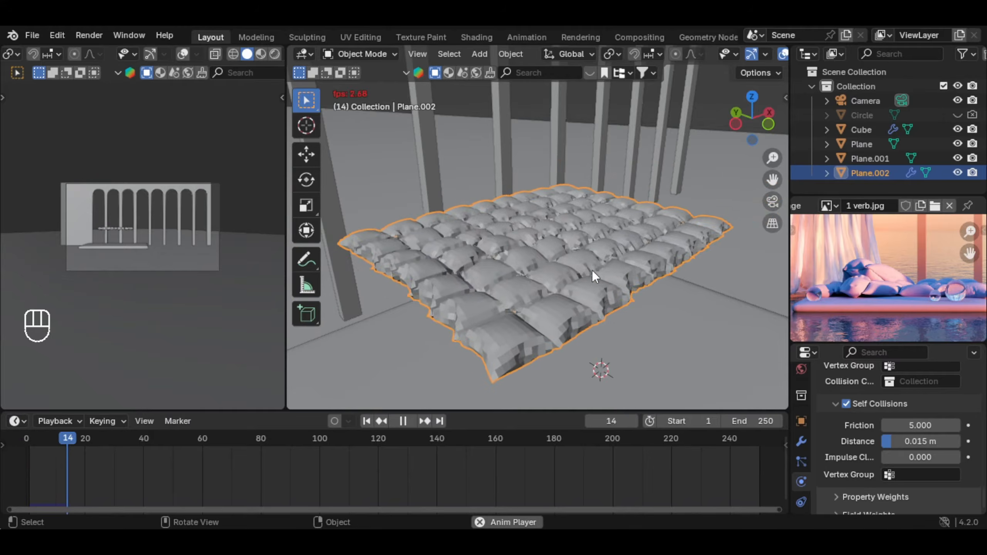
{"action": "right_click", "coordinate": [535, 215]}
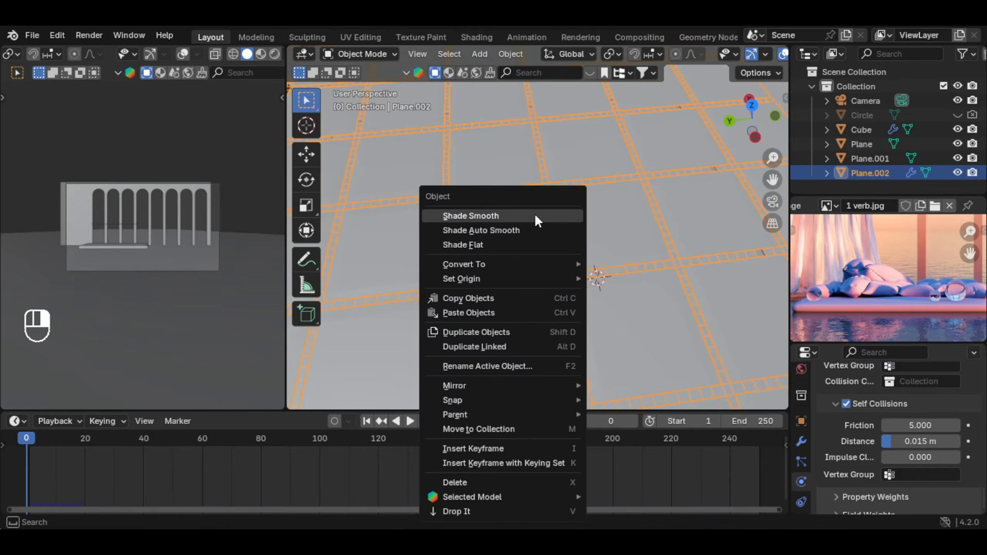
{"action": "left_click", "coordinate": [531, 214]}
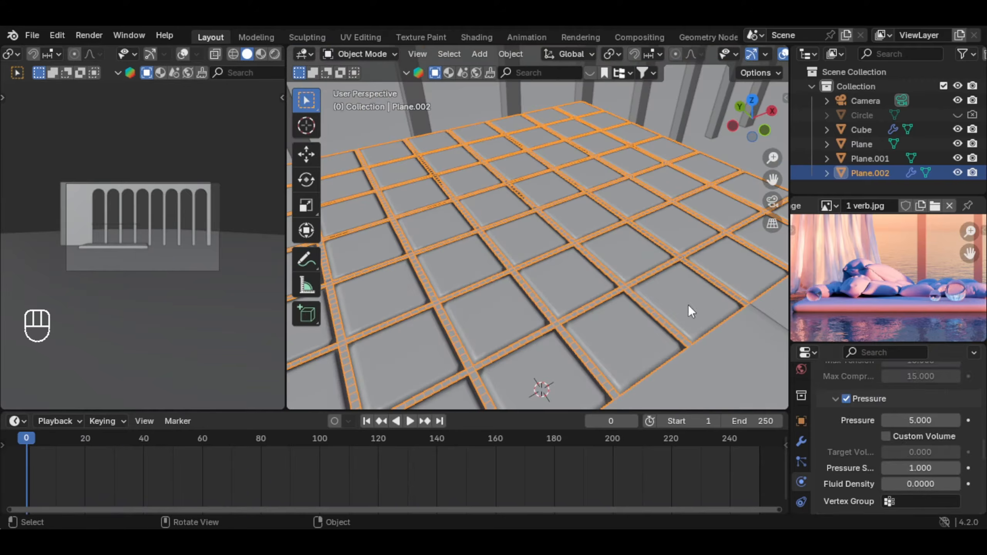
Set the cloth's Max Sewing Force to 2, inspect the simulated quilt, and go back to frame 0
{"action": "scroll", "coordinate": [914, 432], "scroll_direction": "down", "scroll_amount": 2}
{"action": "scroll", "coordinate": [914, 432], "scroll_direction": "down", "scroll_amount": 8}
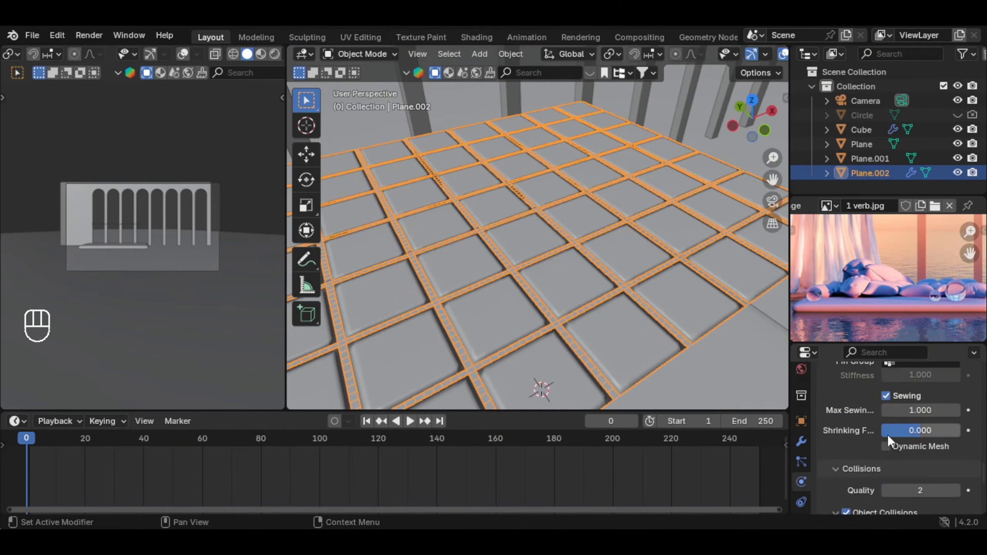
{"action": "left_click", "coordinate": [918, 412]}
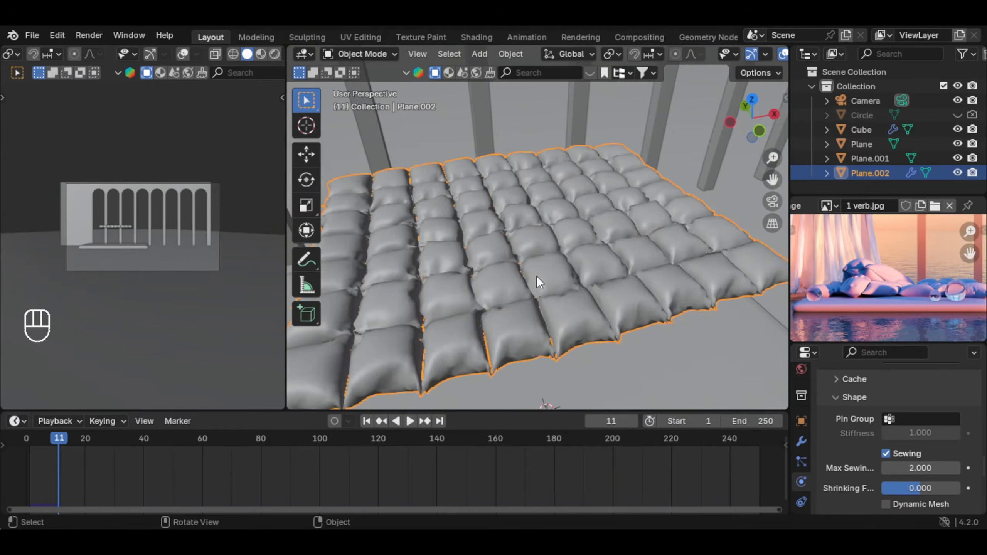
{"action": "middle_click_drag", "start_coordinate": [537, 276], "coordinate": [603, 310], "text": "shift"}
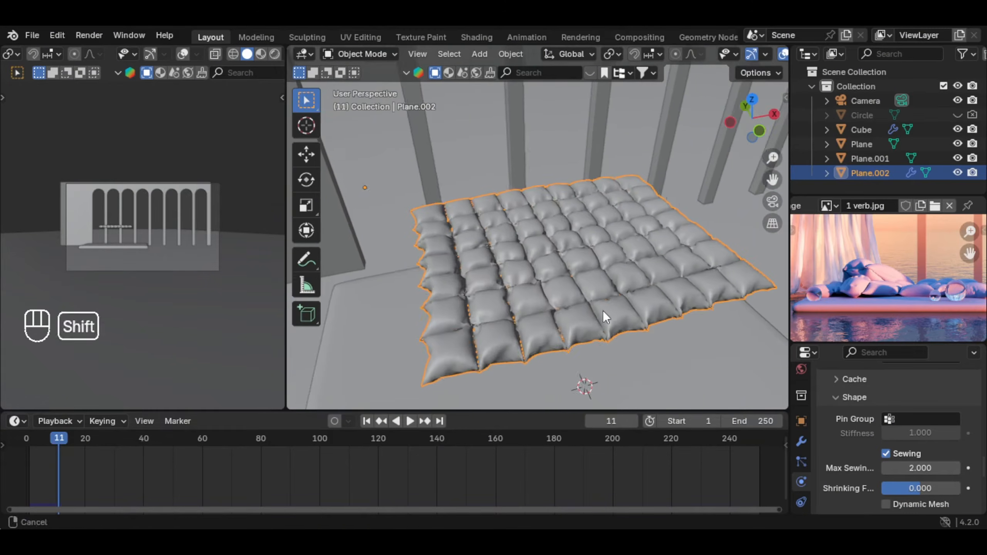
{"action": "left_click", "coordinate": [2, 441]}
{"action": "key", "text": "space"}
{"action": "scroll", "coordinate": [556, 272], "scroll_direction": "down", "scroll_amount": 4}
{"action": "middle_click_drag", "start_coordinate": [537, 337], "coordinate": [622, 287]}
Select one patch near the quilt's middle and pull it upward with proportional editing at a size of about 1.95 m
{"action": "key", "text": "Tab"}
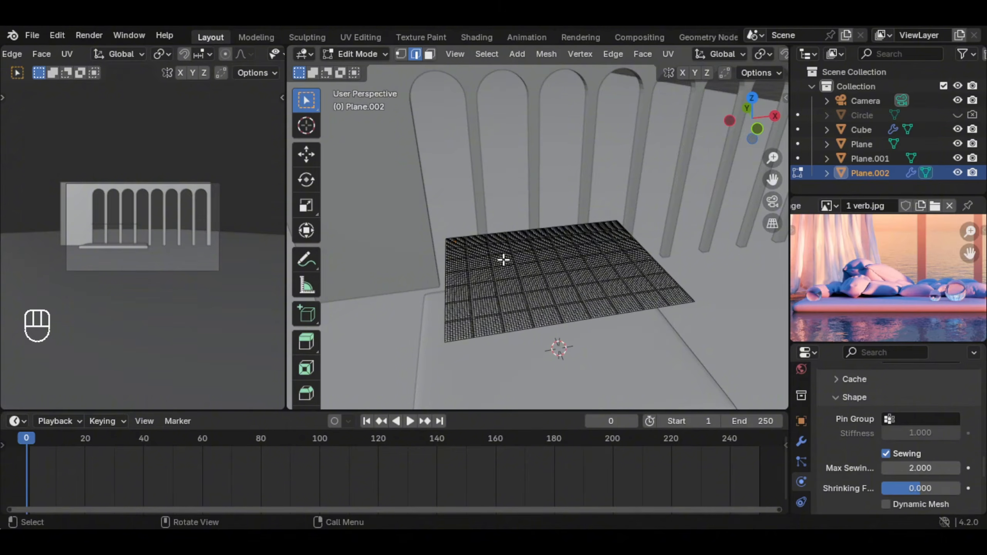
{"action": "left_click", "coordinate": [533, 275], "text": "alt"}
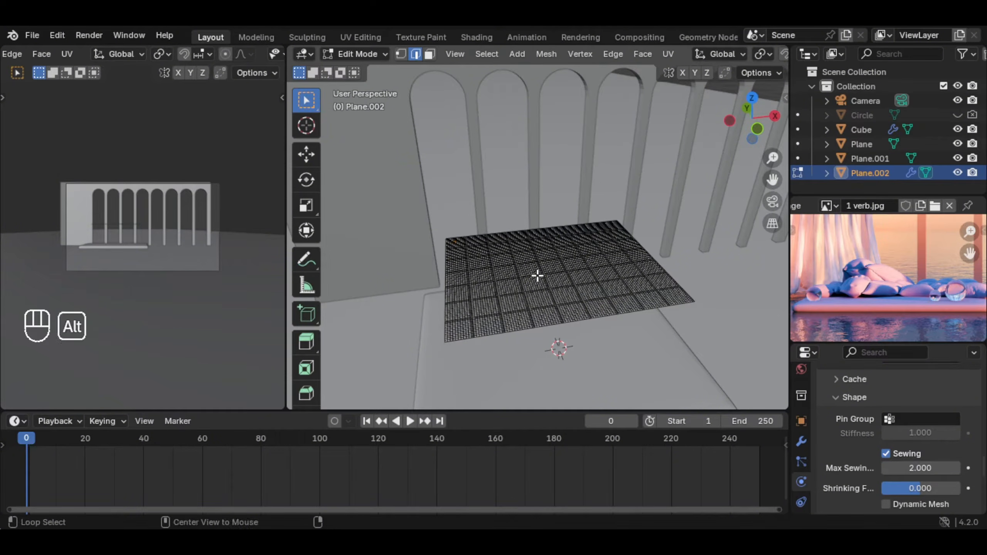
{"action": "scroll", "coordinate": [745, 51], "scroll_direction": "down", "scroll_amount": 5}
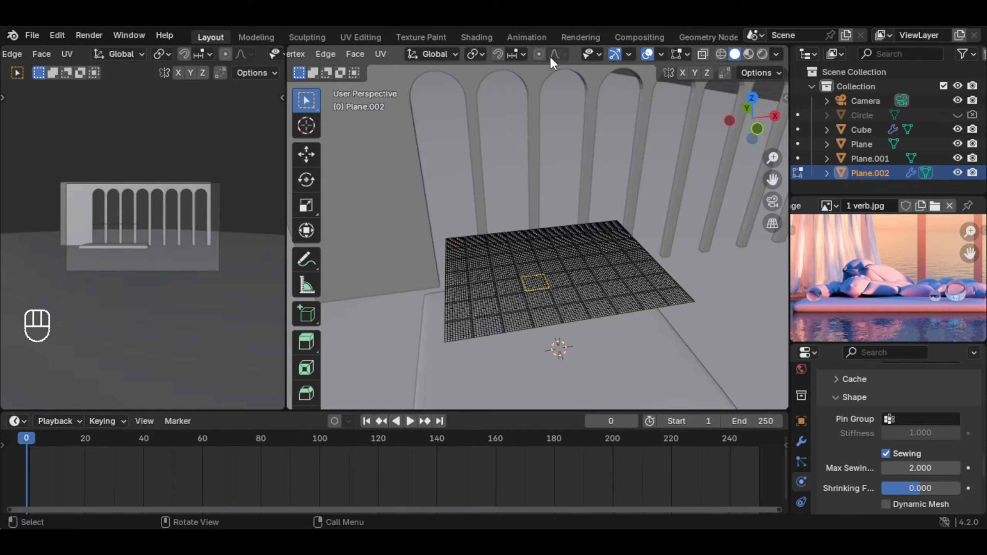
{"action": "left_click", "coordinate": [539, 53]}
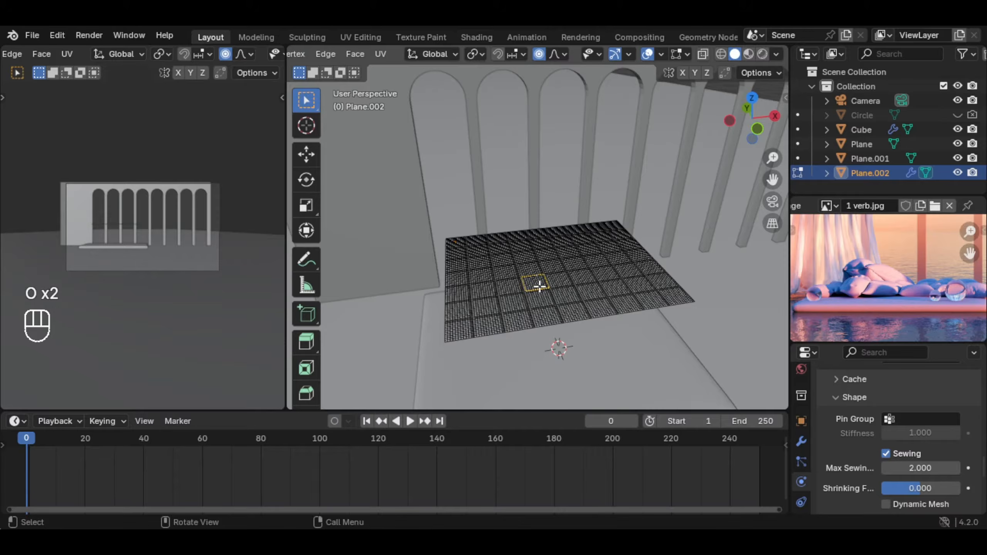
{"action": "key", "text": "g"}
{"action": "scroll", "coordinate": [544, 290], "scroll_direction": "down", "scroll_amount": 3}
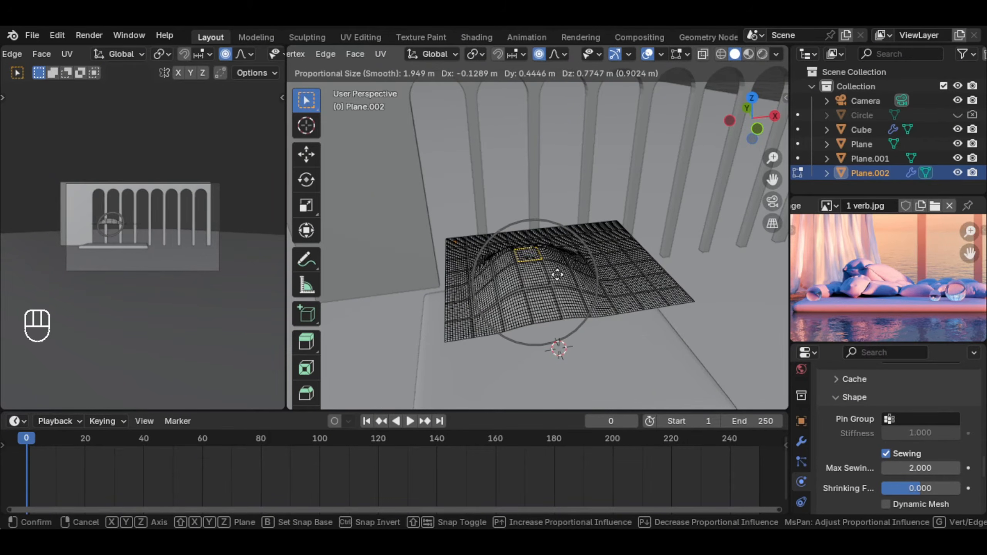
{"action": "left_click", "coordinate": [489, 257]}
Pull several more patches of the quilt upward with proportional editing to form uneven folds, and return to Object Mode
{"action": "middle_click_drag", "start_coordinate": [489, 257], "coordinate": [590, 298]}
{"action": "key", "text": "g"}
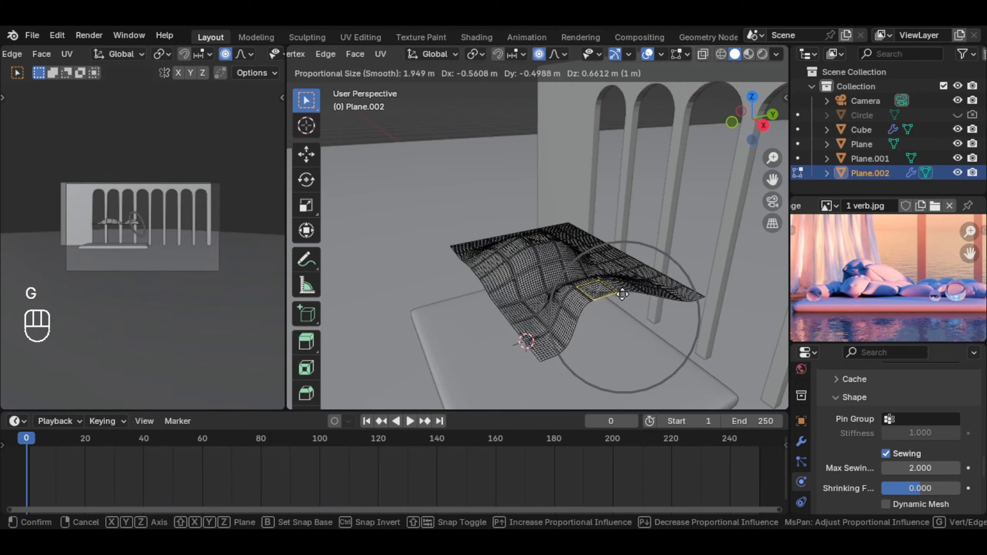
{"action": "left_click", "coordinate": [598, 290]}
{"action": "middle_click_drag", "start_coordinate": [598, 289], "coordinate": [720, 271]}
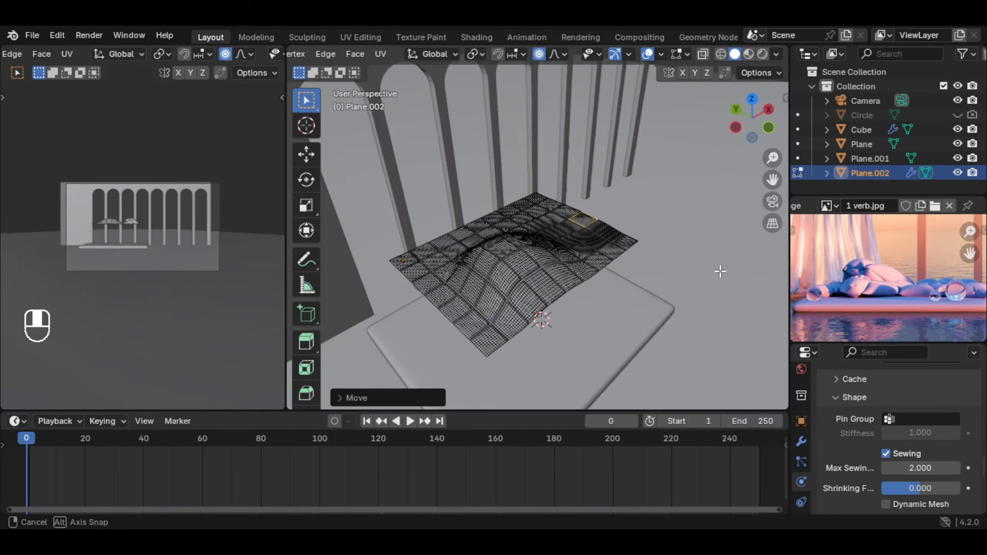
{"action": "left_click", "coordinate": [472, 234]}
{"action": "key", "text": "g"}
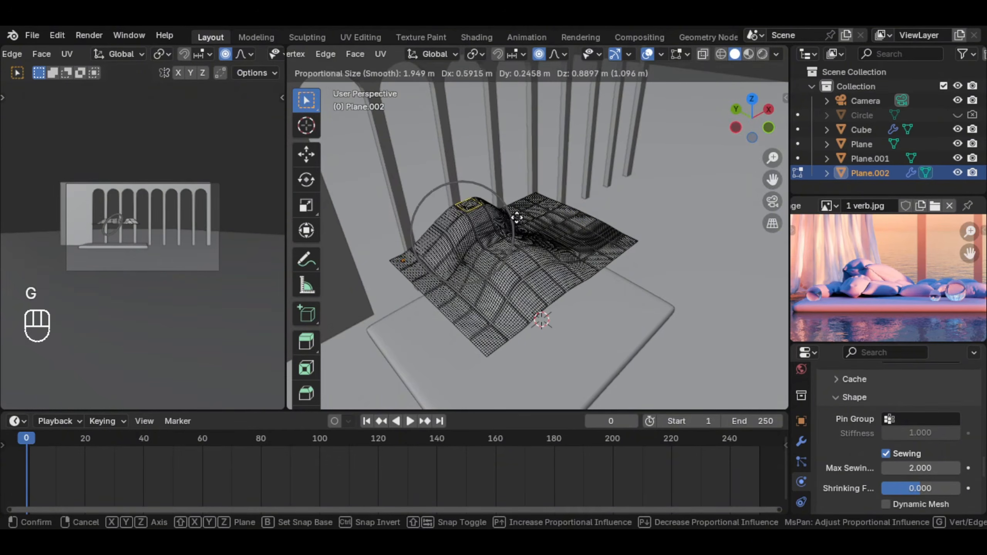
{"action": "left_click", "coordinate": [533, 208]}
{"action": "key", "text": "g"}
{"action": "middle_click_drag", "start_coordinate": [552, 224], "coordinate": [434, 221]}
{"action": "left_click", "coordinate": [565, 221]}
{"action": "key", "text": "Tab"}
Play the cloth simulation up to frame 15 to check how the folded quilt crumples and falls
{"action": "middle_click_drag", "start_coordinate": [666, 285], "coordinate": [565, 312]}
{"action": "scroll", "coordinate": [642, 270], "scroll_direction": "down", "scroll_amount": 3}
{"action": "key", "text": "space"}
{"action": "key", "text": "space"}
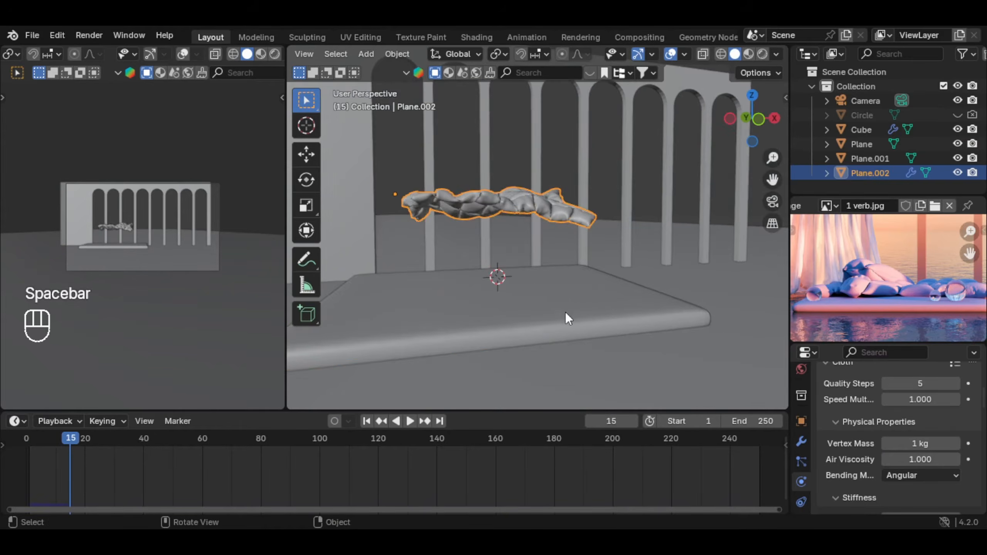
Add Collision physics to the rounded slab
{"action": "scroll", "coordinate": [566, 312], "scroll_direction": "up", "scroll_amount": 2}
{"action": "left_click", "coordinate": [617, 298]}
{"action": "left_click", "coordinate": [903, 406]}
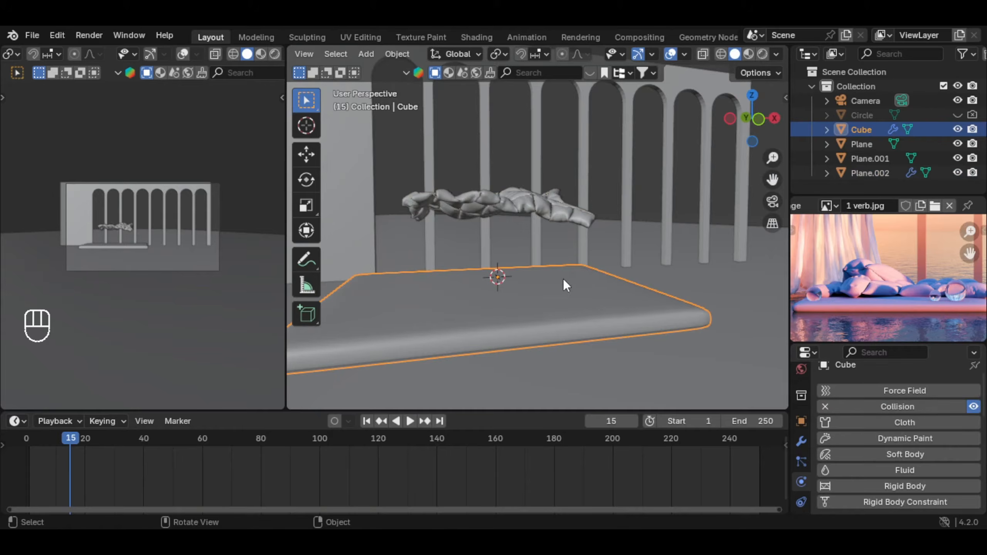
{"action": "middle_click_drag", "start_coordinate": [563, 278], "coordinate": [597, 322]}
Return to the first frame and reposition the quilt above the slab
{"action": "key", "text": "shift+Left"}
{"action": "left_click", "coordinate": [613, 260]}
{"action": "middle_click_drag", "start_coordinate": [612, 259], "coordinate": [597, 316]}
{"action": "key", "text": "g"}
{"action": "key", "text": "z"}
{"action": "right_click", "coordinate": [582, 280]}
{"action": "key", "text": "g"}
{"action": "left_click", "coordinate": [608, 292]}
Run the cloth simulation to frame 19 so the quilt drops onto the slab, and inspect its folds
{"action": "scroll", "coordinate": [583, 274], "scroll_direction": "down", "scroll_amount": 3}
{"action": "key", "text": "space"}
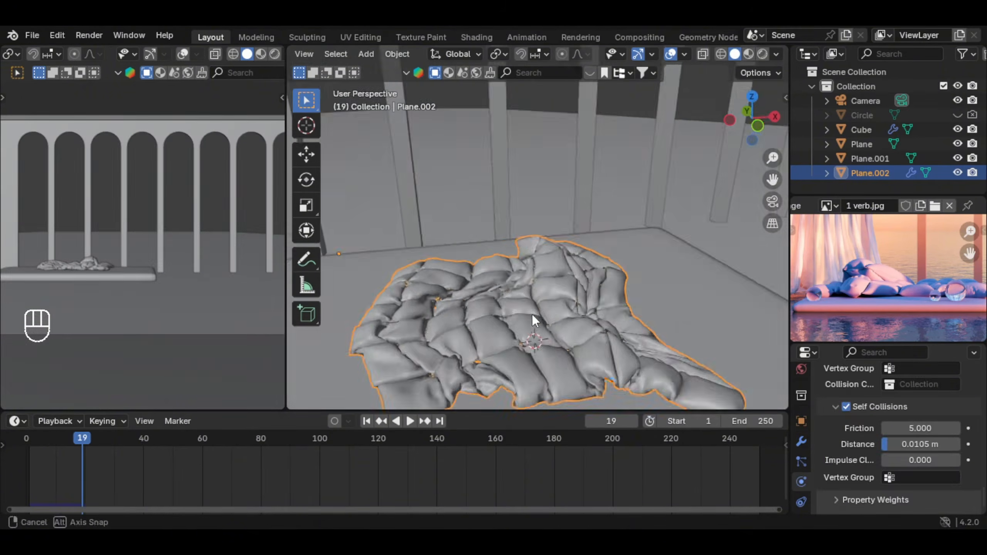
{"action": "middle_click_drag", "start_coordinate": [532, 315], "coordinate": [551, 322]}
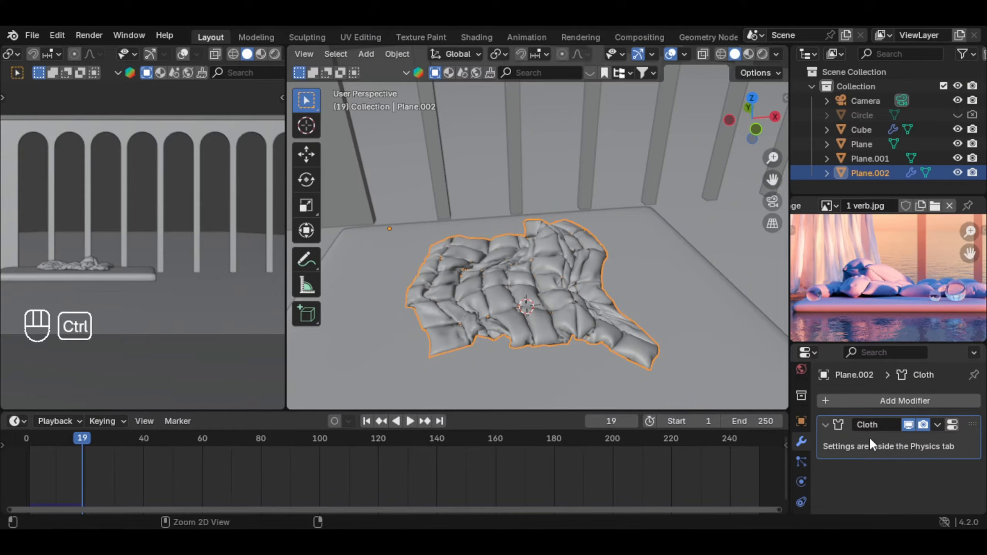
Apply the Cloth modifier to the quilt and select its entire mesh in Edit Mode
{"action": "left_click", "coordinate": [937, 424]}
{"action": "left_click", "coordinate": [914, 305]}
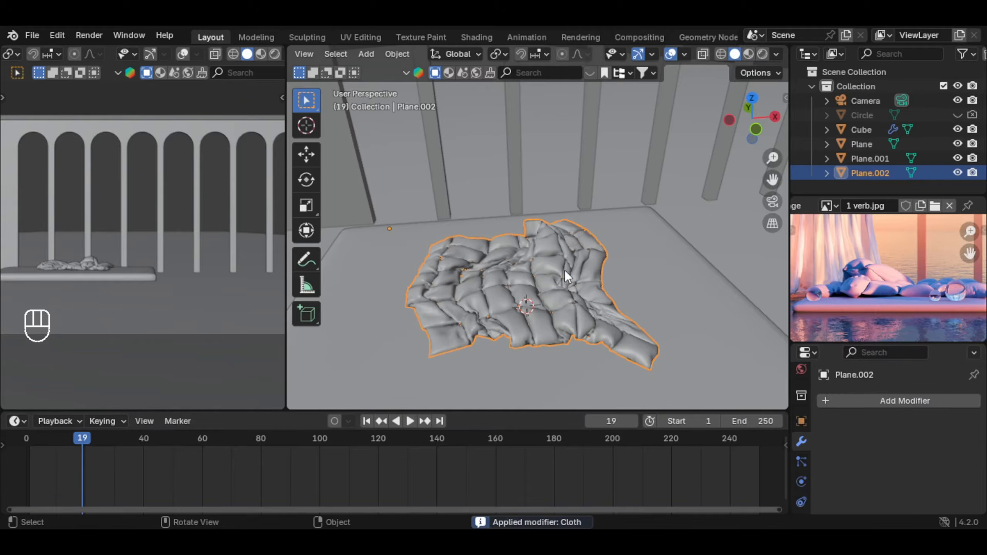
{"action": "middle_click_drag", "start_coordinate": [564, 270], "coordinate": [574, 247]}
{"action": "key", "text": "Tab"}
{"action": "key", "text": "a"}
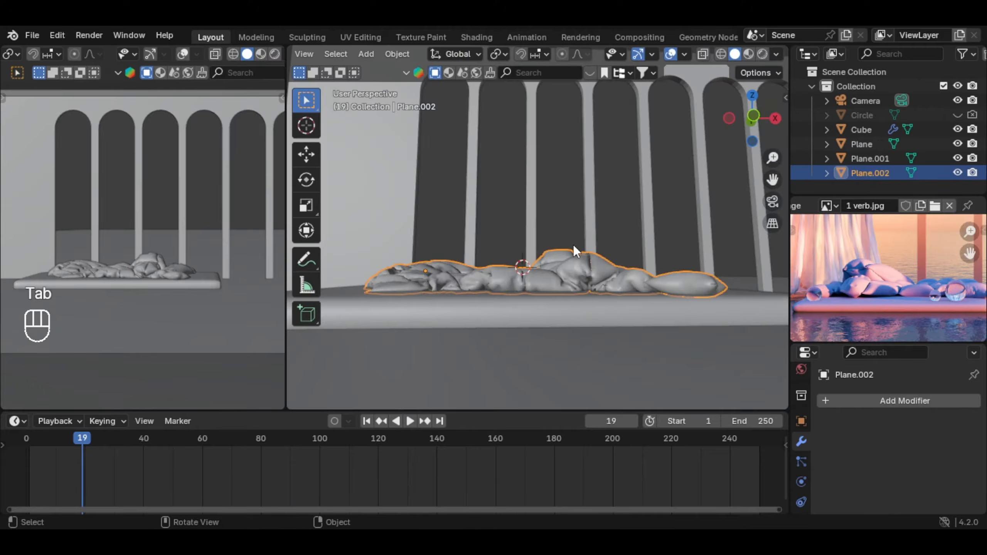
Adjust the quilt's height on the slab and give it a level 2 Subdivision Surface modifier
{"action": "key", "text": "g"}
{"action": "key", "text": "z"}
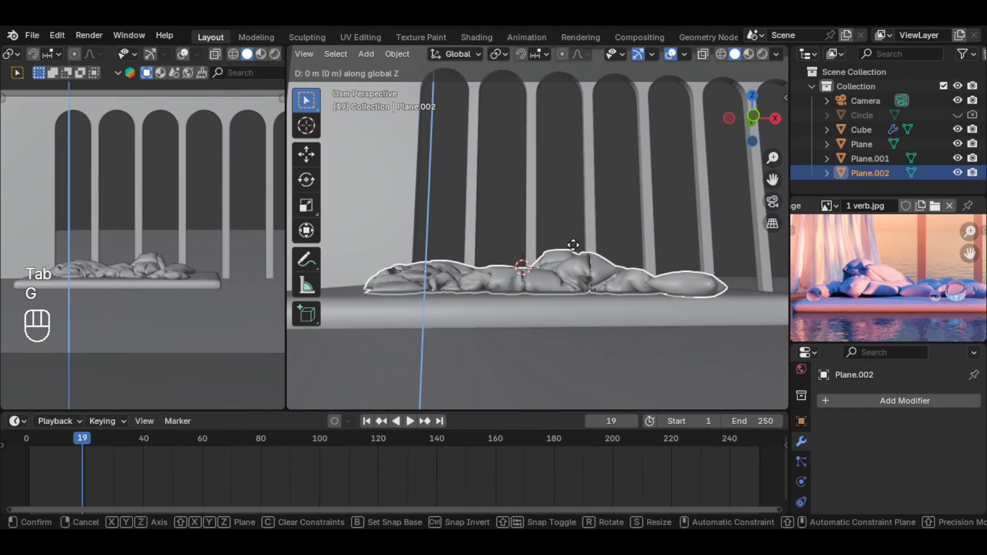
{"action": "left_click", "coordinate": [573, 236]}
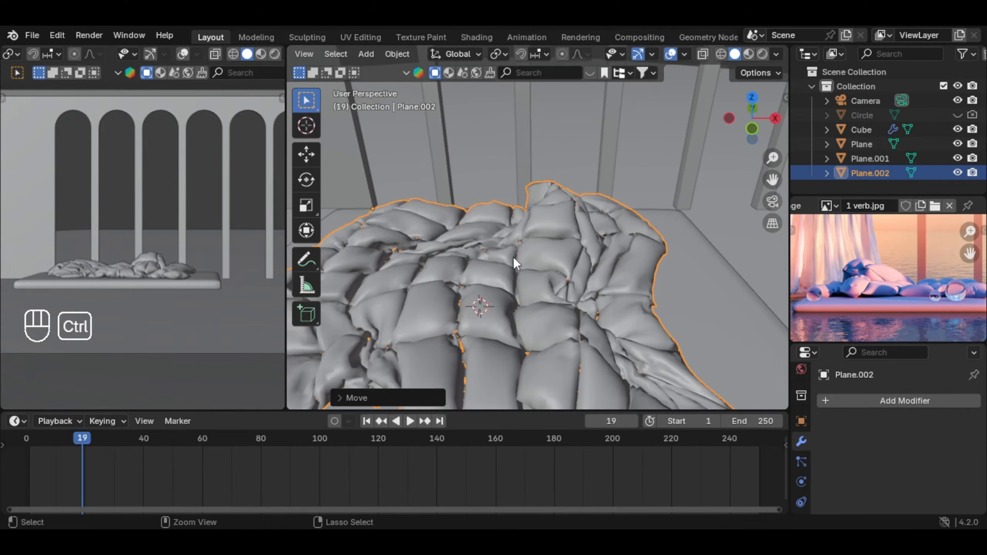
{"action": "key", "text": "ctrl+2"}
{"action": "middle_click_drag", "start_coordinate": [514, 257], "coordinate": [401, 246]}
{"action": "scroll", "coordinate": [583, 356], "scroll_direction": "up", "scroll_amount": 5}
{"action": "scroll", "coordinate": [599, 249], "scroll_direction": "down", "scroll_amount": 5}
Slide the quilt along the X axis to free more room at the slab's pillow end
{"action": "key", "text": "g"}
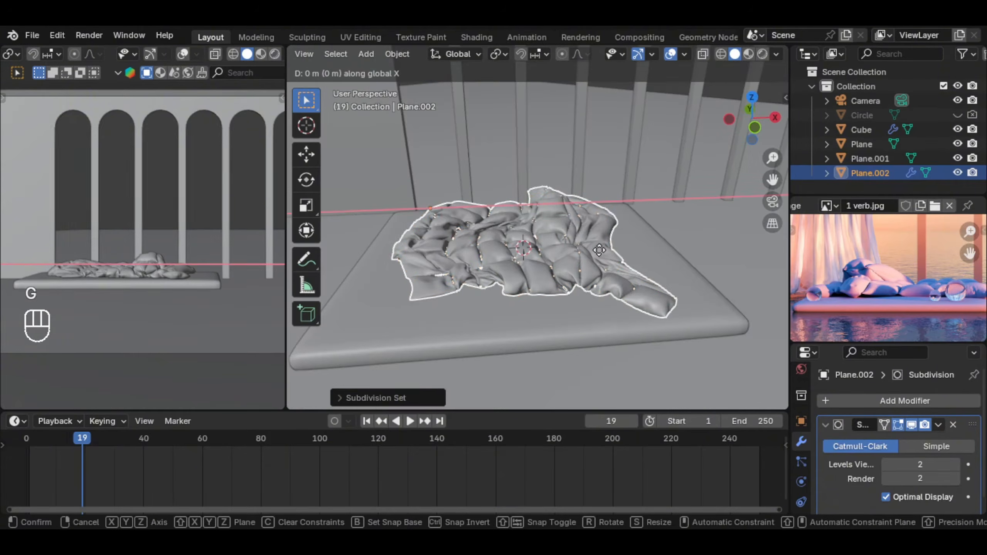
{"action": "left_click", "coordinate": [575, 252]}
{"action": "middle_click_drag", "start_coordinate": [575, 252], "coordinate": [560, 251], "text": "shift"}
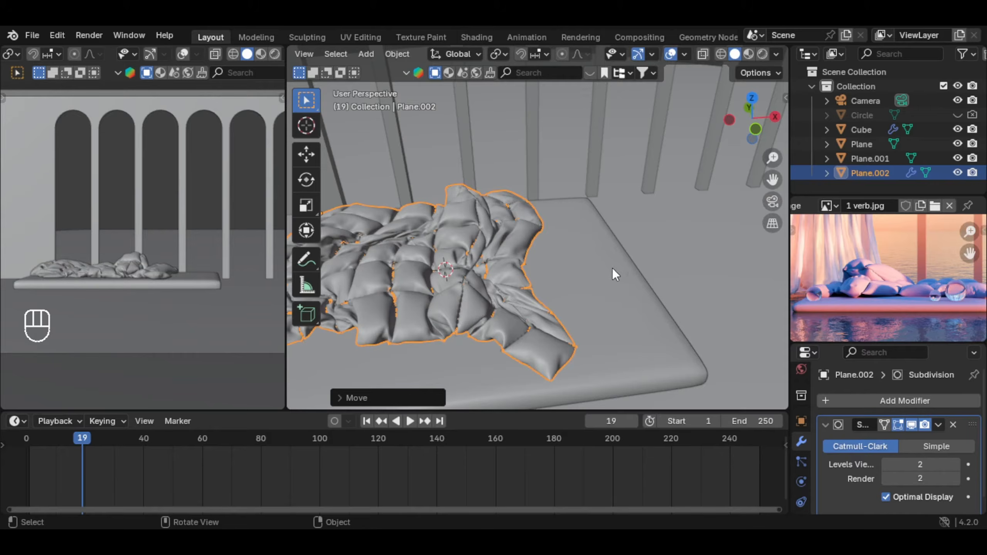
Add a plane above the free end of the quilt and subdivide it with 10 cuts for a pillow
{"action": "middle_click_drag", "start_coordinate": [613, 269], "coordinate": [583, 249]}
{"action": "left_click", "coordinate": [583, 249]}
{"action": "key", "text": "shift+a"}
{"action": "left_click", "coordinate": [634, 230]}
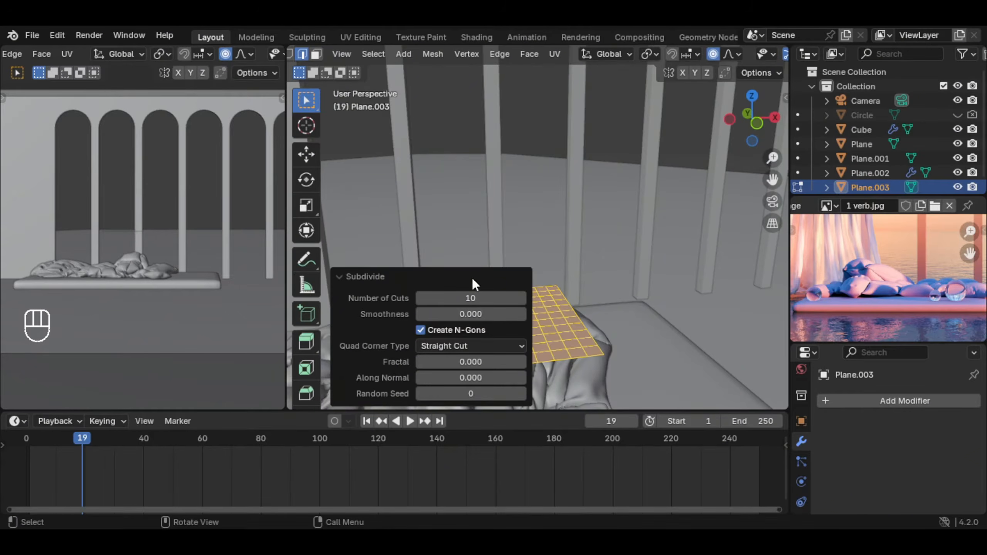
{"action": "middle_click_drag", "start_coordinate": [473, 278], "coordinate": [529, 283], "text": "shift"}
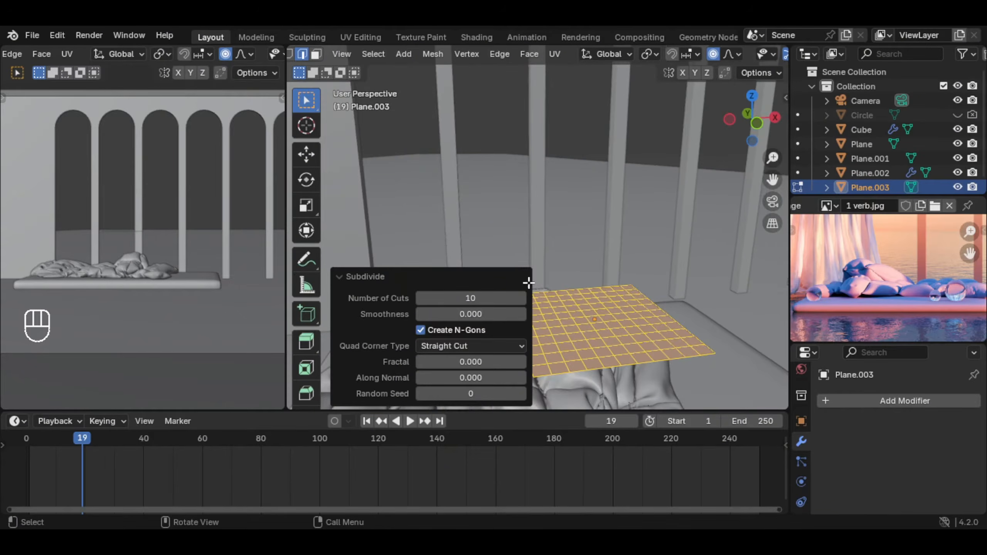
{"action": "left_click", "coordinate": [529, 278]}
Extrude the pillow grid slightly upward, select its sharp edges and flatten them with a Z scale of 0
{"action": "middle_click_drag", "start_coordinate": [634, 312], "coordinate": [639, 310], "text": "shift"}
{"action": "key", "text": "e"}
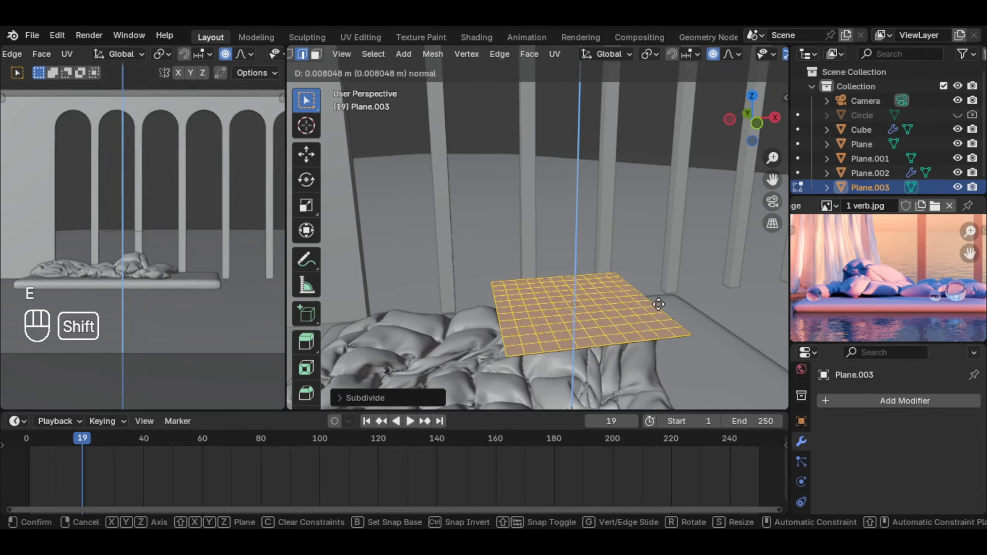
{"action": "left_click", "coordinate": [652, 286]}
{"action": "left_click", "coordinate": [373, 53]}
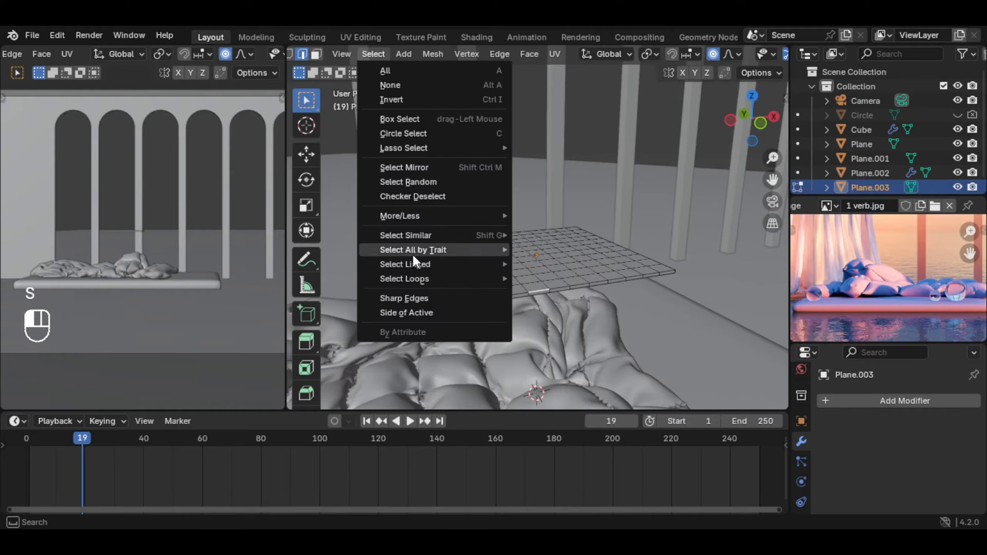
{"action": "left_click", "coordinate": [418, 298]}
{"action": "key", "text": "s"}
{"action": "key", "text": "z"}
{"action": "key", "text": "0"}
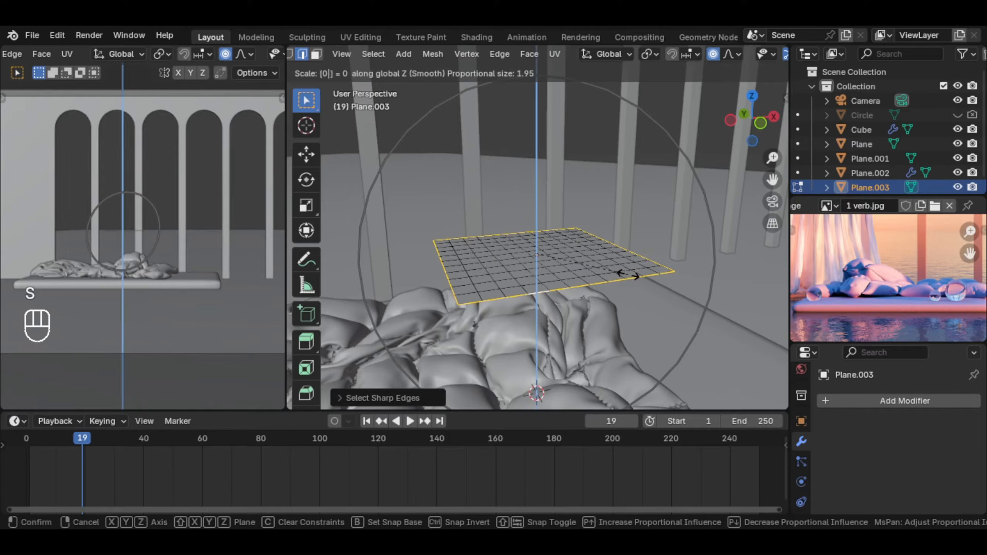
{"action": "left_click", "coordinate": [627, 274]}
{"action": "key", "text": "Tab"}
Add Cloth physics to the pillow plane and set its Vertex Mass to 0.01
{"action": "left_click", "coordinate": [801, 481]}
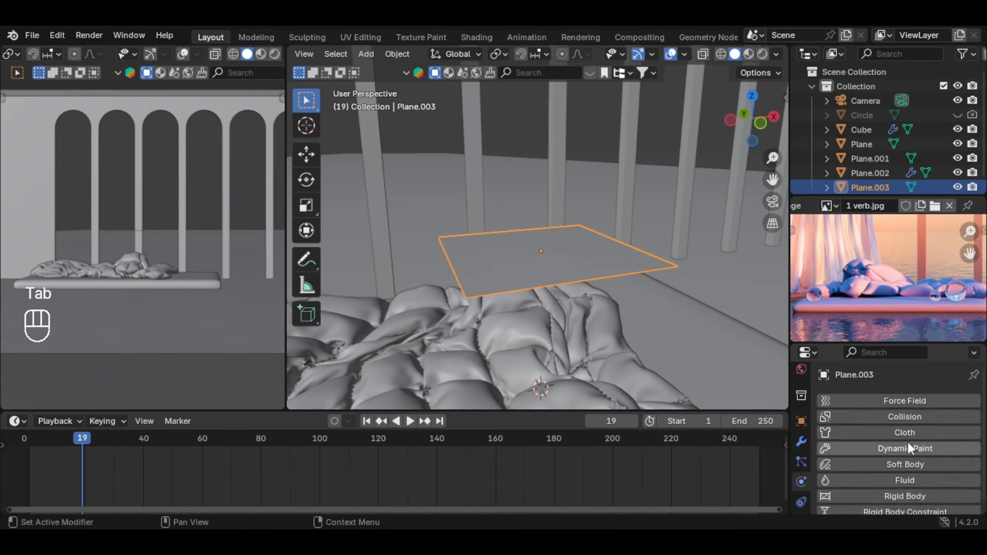
{"action": "left_click", "coordinate": [930, 428]}
{"action": "scroll", "coordinate": [930, 421], "scroll_direction": "down", "scroll_amount": 5}
{"action": "left_click", "coordinate": [928, 386]}
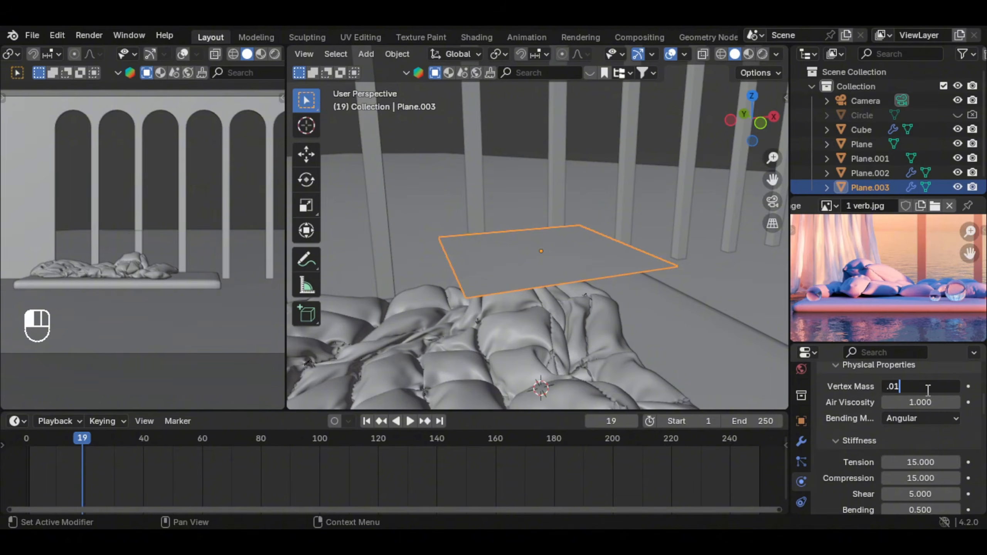
Turn on Self Collisions for the pillow cloth and set the self-collision distance to 0.001 m
{"action": "scroll", "coordinate": [927, 389], "scroll_direction": "down", "scroll_amount": 6}
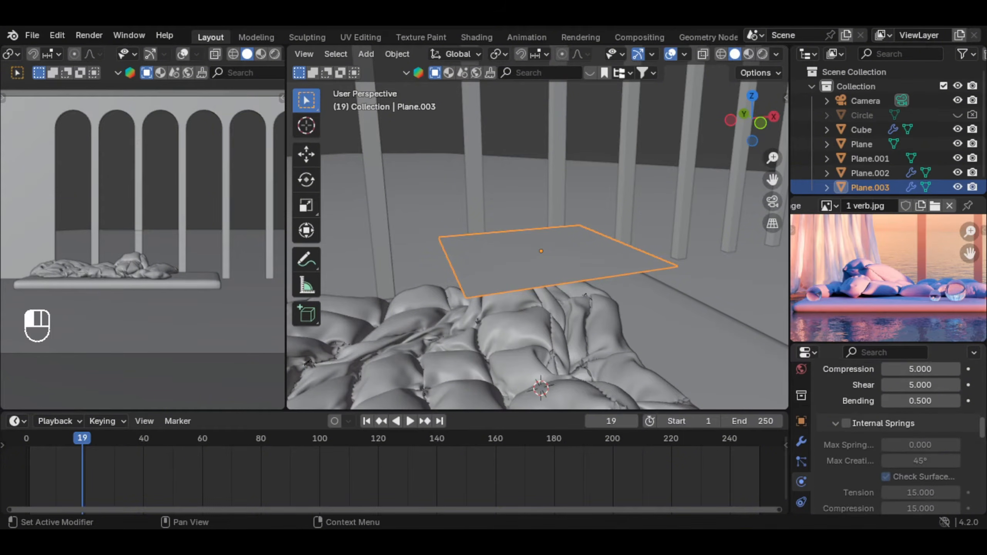
{"action": "scroll", "coordinate": [982, 438], "scroll_direction": "down", "scroll_amount": 5}
{"action": "left_click", "coordinate": [934, 417]}
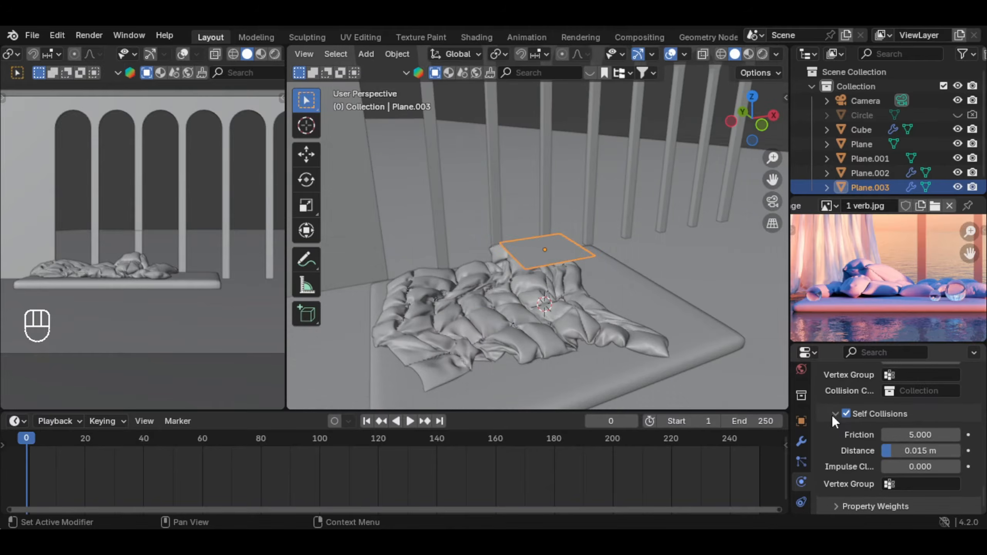
{"action": "left_click", "coordinate": [846, 414]}
{"action": "left_click", "coordinate": [847, 414]}
{"action": "left_click", "coordinate": [927, 454]}
{"action": "type", "text": "0.001"}
{"action": "key", "text": "Return"}
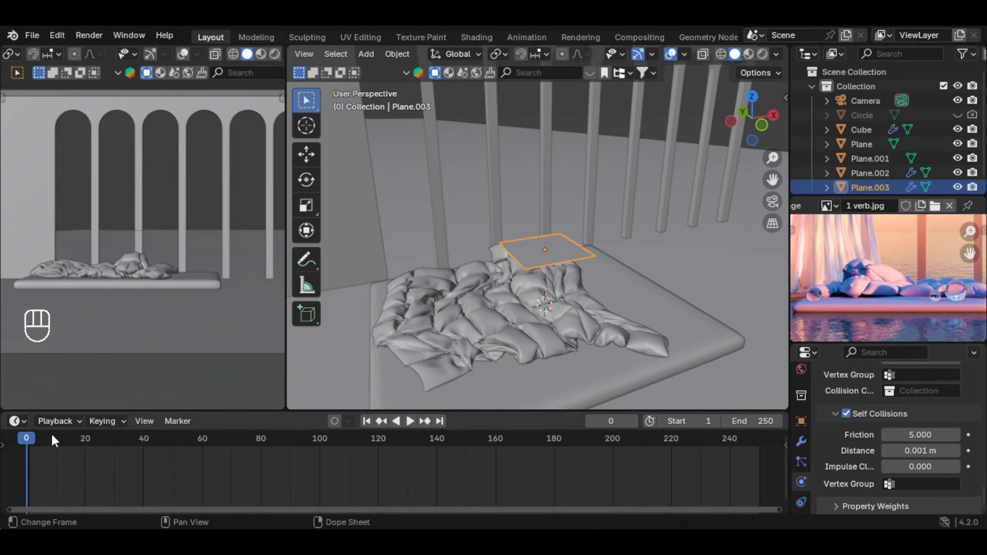
Test the pillow's cloth simulation and subdivide its entire mesh once more
{"action": "middle_click_drag", "start_coordinate": [608, 292], "coordinate": [554, 296], "text": "shift"}
{"action": "key", "text": "space"}
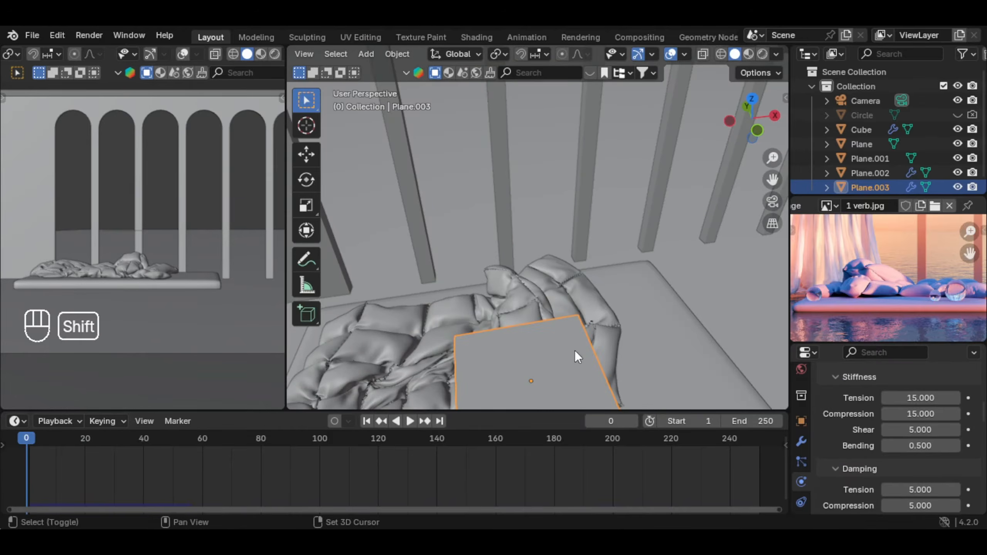
{"action": "middle_click_drag", "start_coordinate": [575, 350], "coordinate": [562, 230]}
{"action": "key", "text": "Tab"}
{"action": "key", "text": "a"}
{"action": "right_click", "coordinate": [562, 230]}
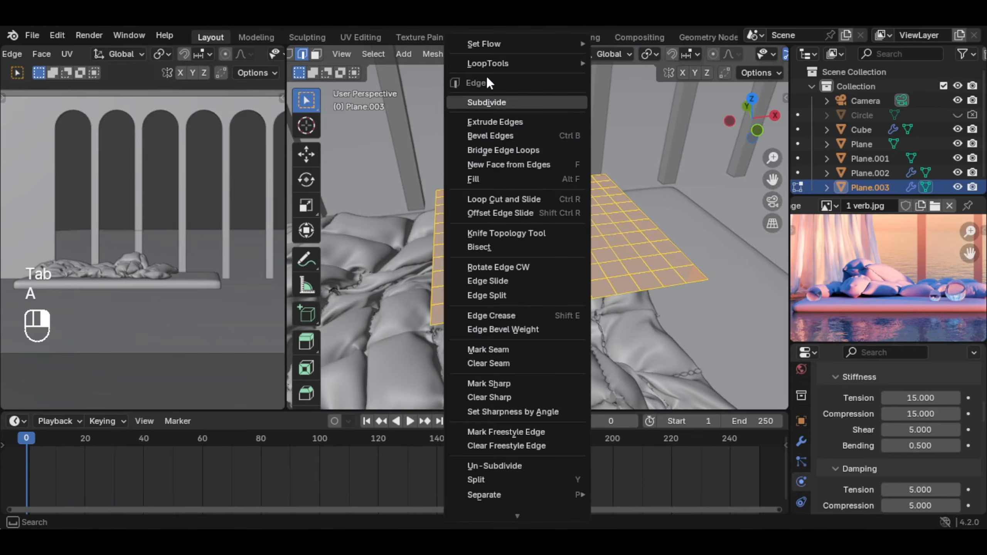
{"action": "left_click", "coordinate": [499, 100]}
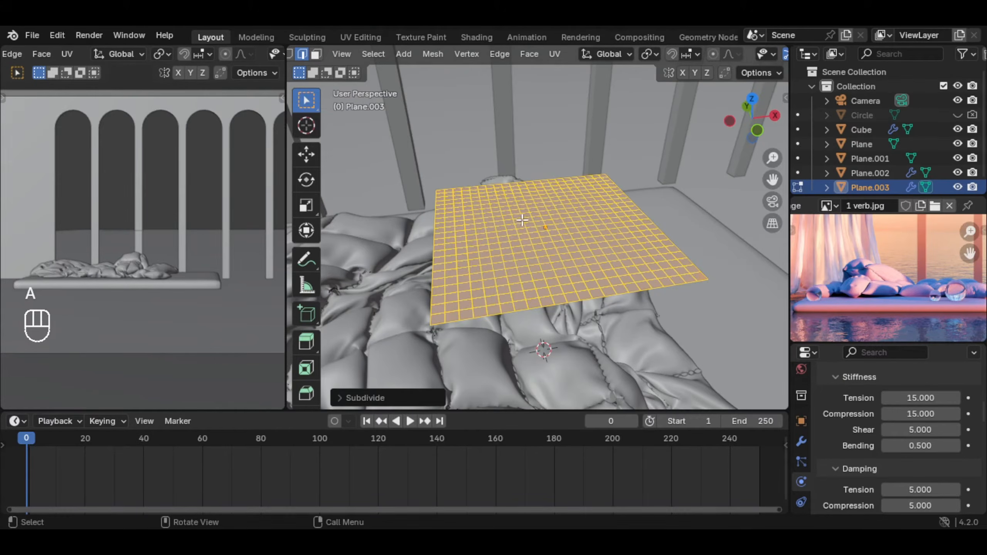
{"action": "key", "text": "Tab"}
Run the cloth simulation to frame 31 to inflate the pillow and shade it smooth
{"action": "key", "text": "space"}
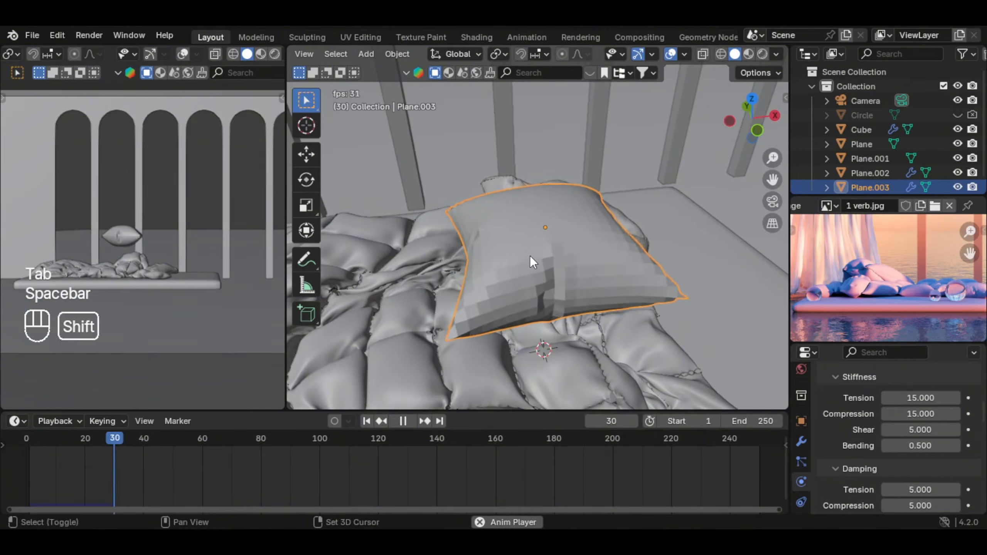
{"action": "middle_click_drag", "start_coordinate": [530, 255], "coordinate": [588, 346]}
{"action": "key", "text": "space"}
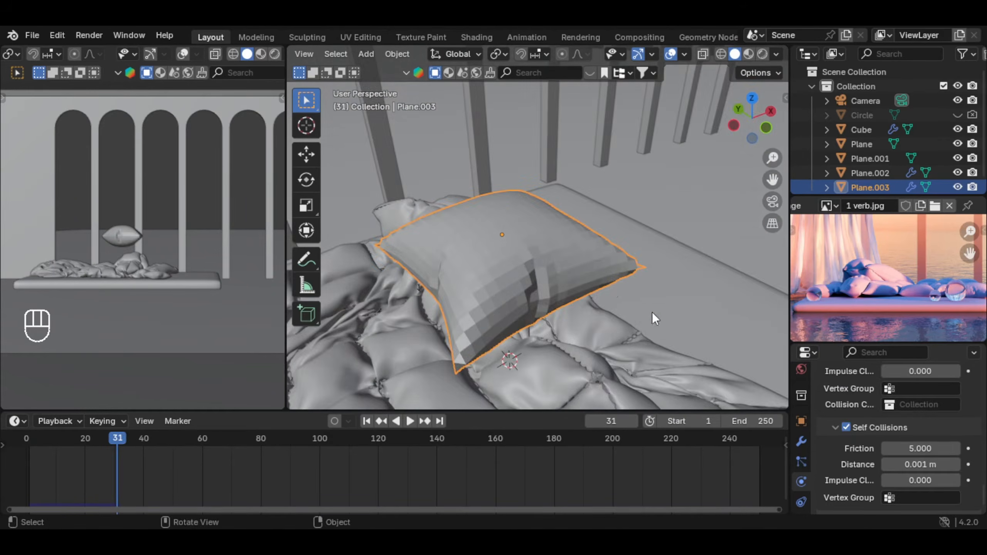
{"action": "middle_click_drag", "start_coordinate": [654, 314], "coordinate": [535, 275]}
{"action": "right_click", "coordinate": [493, 222]}
{"action": "left_click", "coordinate": [482, 216]}
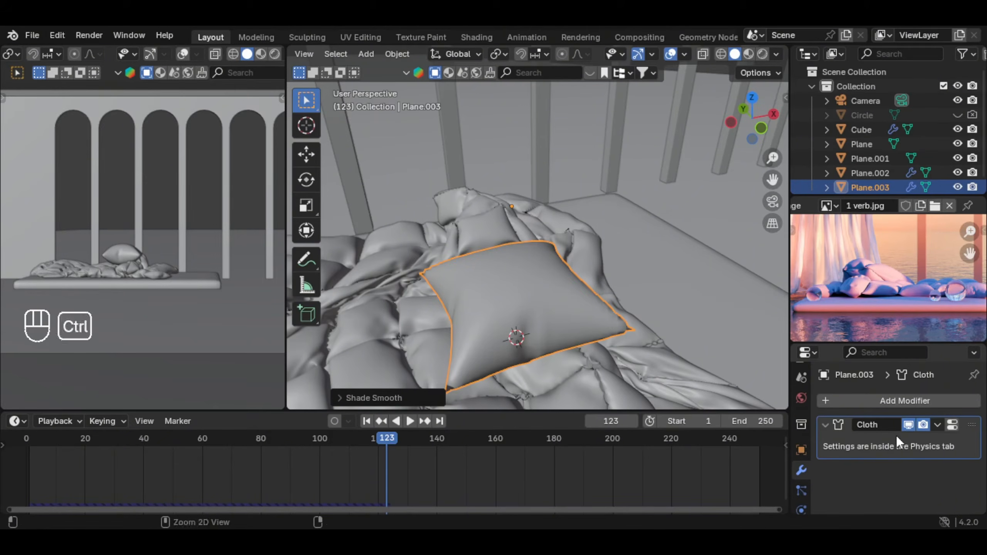
Apply the pillow's Cloth modifier at frame 123 and set its origin to geometry
{"action": "key", "text": "ctrl+a"}
{"action": "right_click", "coordinate": [585, 244]}
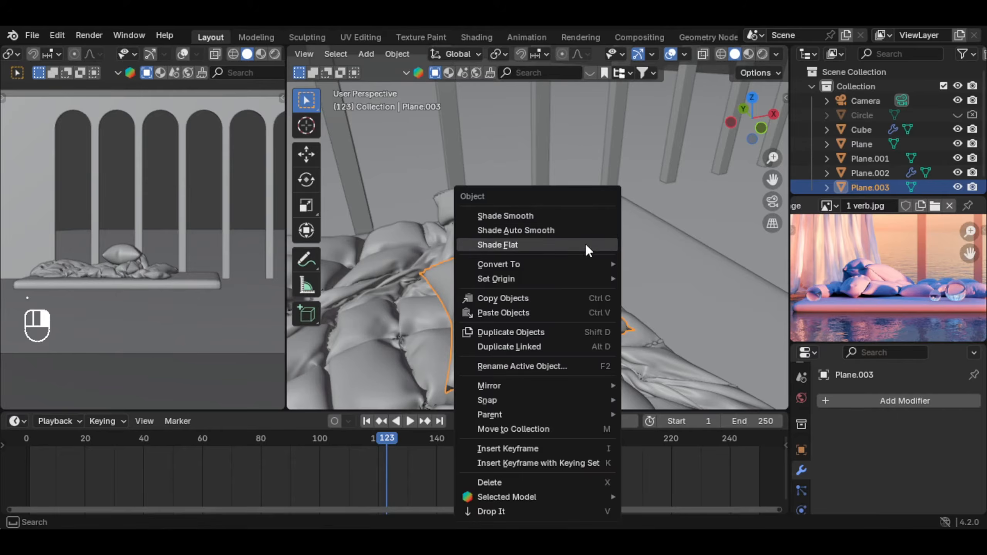
{"action": "mouse_move", "coordinate": [573, 264]}
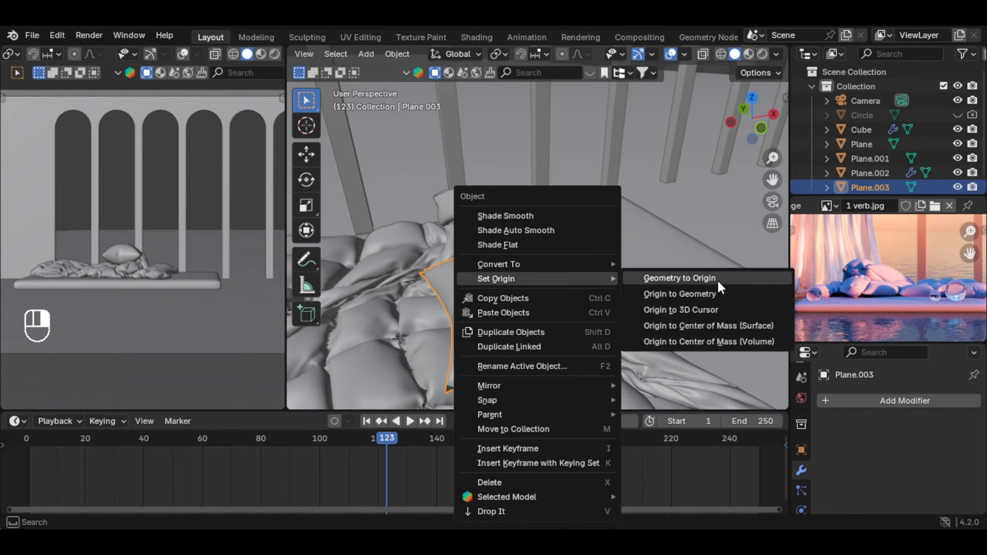
{"action": "left_click", "coordinate": [668, 294]}
Flatten the pillow slightly along Z and move it off the quilt down onto the slab's free end
{"action": "key", "text": "s"}
{"action": "key", "text": "z"}
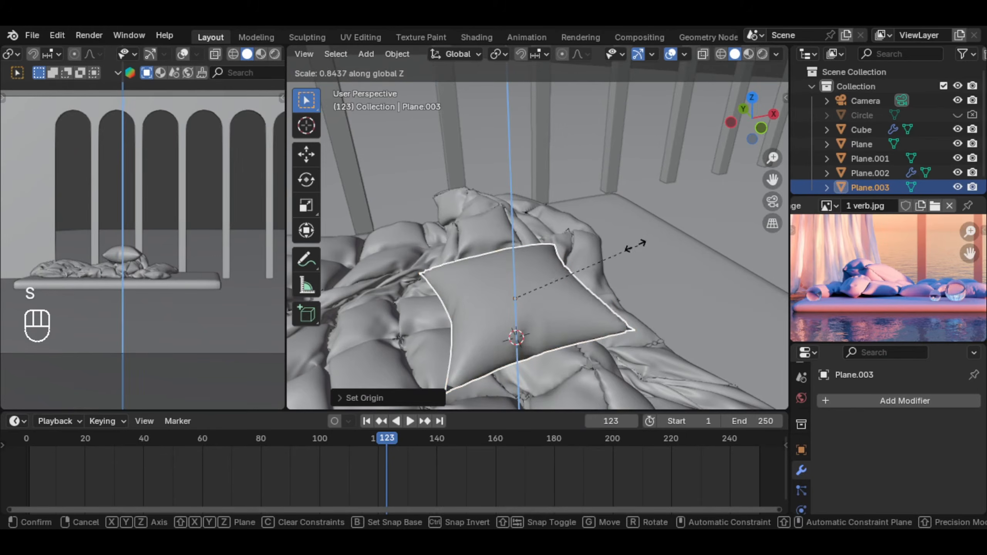
{"action": "left_click", "coordinate": [560, 263]}
{"action": "middle_click_drag", "start_coordinate": [560, 262], "coordinate": [541, 211]}
{"action": "key", "text": "g"}
{"action": "left_click", "coordinate": [744, 267]}
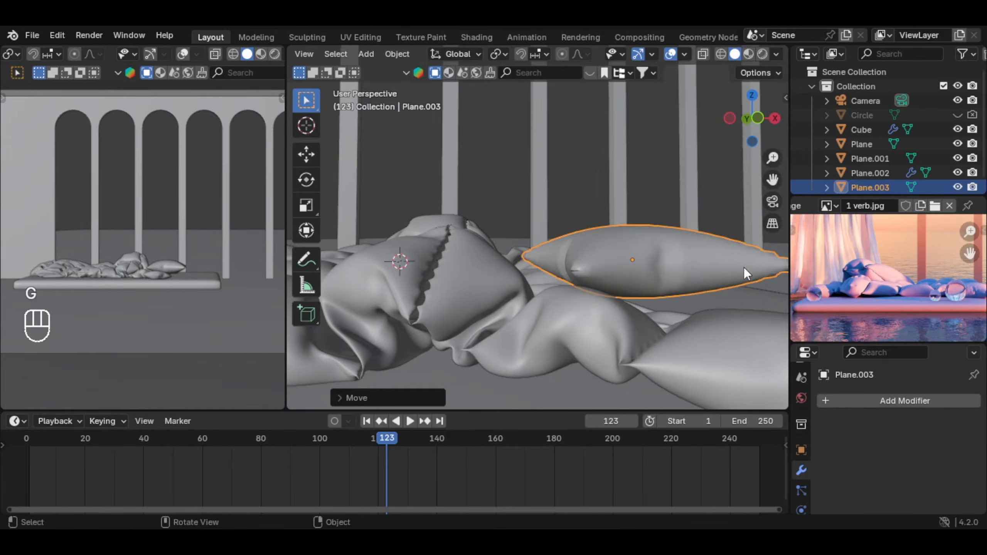
{"action": "middle_click_drag", "start_coordinate": [744, 267], "coordinate": [466, 267], "text": "shift"}
{"action": "key", "text": "g"}
{"action": "left_click", "coordinate": [636, 275]}
{"action": "middle_click_drag", "start_coordinate": [637, 276], "coordinate": [562, 299]}
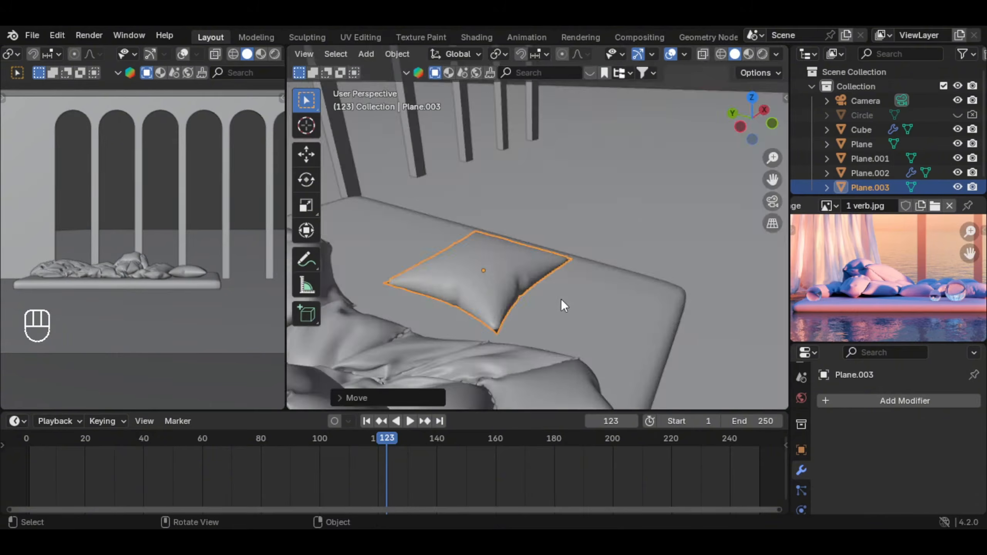
Rotate the pillow in top view and place it between the quilt and the slab's end, near the wall side
{"action": "key", "text": "KP_7"}
{"action": "key", "text": "r"}
{"action": "left_click", "coordinate": [645, 149]}
{"action": "middle_click_drag", "start_coordinate": [645, 149], "coordinate": [524, 348], "text": "shift"}
{"action": "key", "text": "g"}
{"action": "left_click", "coordinate": [538, 155]}
{"action": "middle_click_drag", "start_coordinate": [538, 155], "coordinate": [540, 271], "text": "shift"}
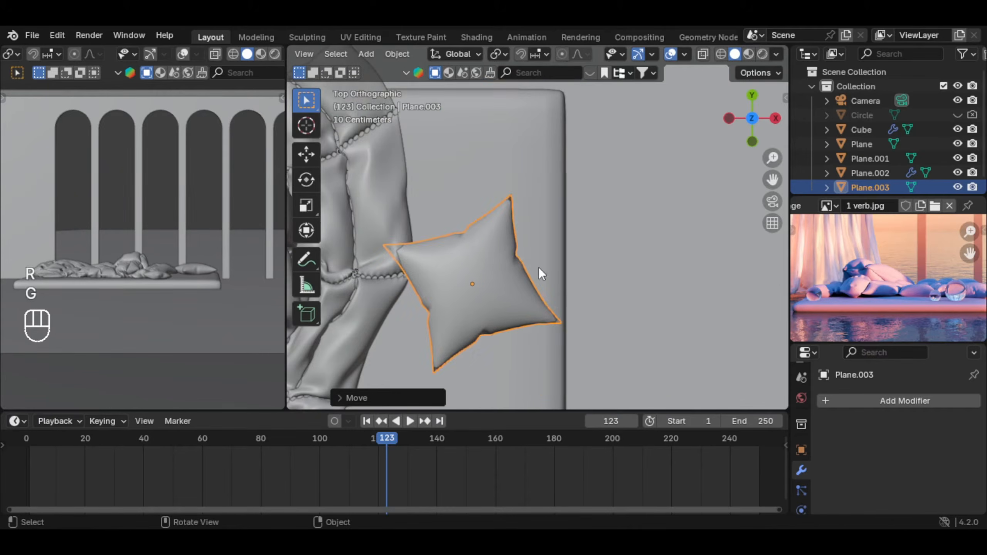
{"action": "key", "text": "g"}
{"action": "left_click", "coordinate": [506, 282]}
Duplicate the pillow and place the copy in front of the first one, rotated and slightly enlarged
{"action": "key", "text": "shift+d"}
{"action": "left_click", "coordinate": [529, 184]}
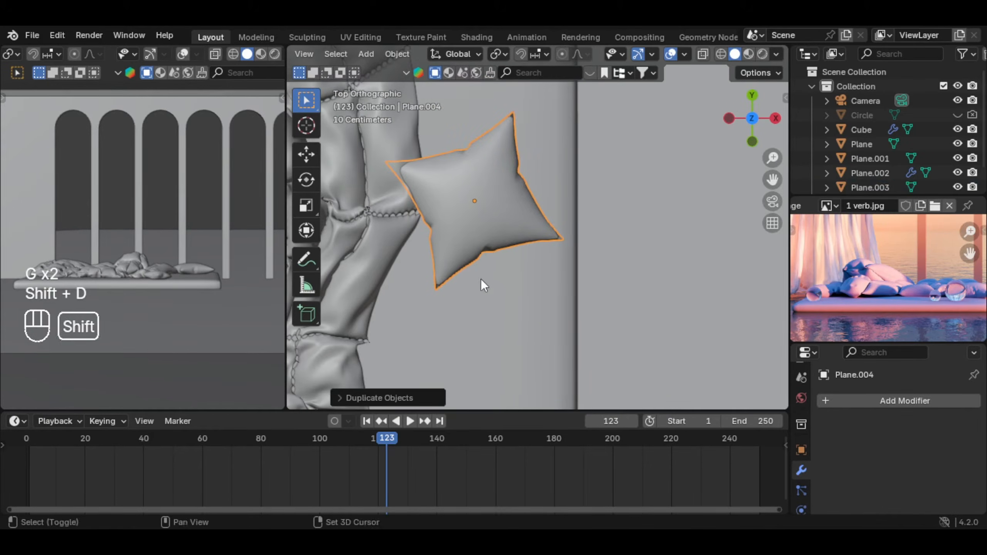
{"action": "scroll", "coordinate": [549, 175], "scroll_direction": "down", "scroll_amount": 4}
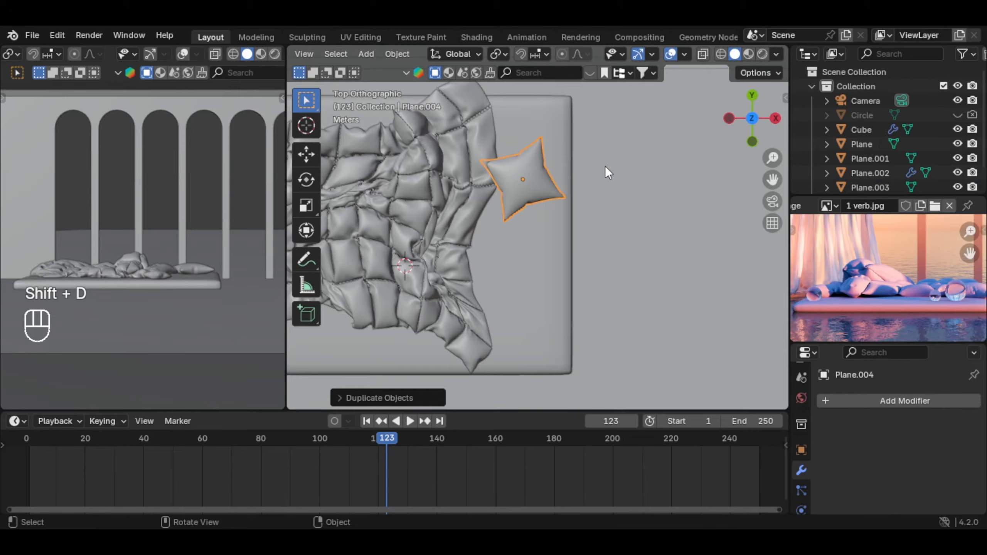
{"action": "key", "text": "g"}
{"action": "left_click", "coordinate": [602, 249]}
{"action": "key", "text": "r"}
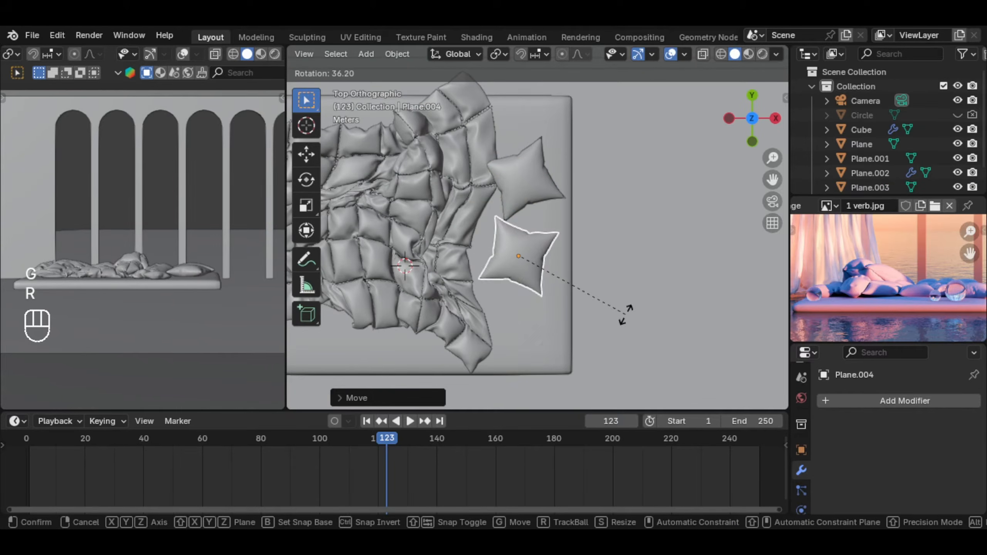
{"action": "key", "text": "s"}
{"action": "left_click", "coordinate": [672, 304]}
{"action": "key", "text": "g"}
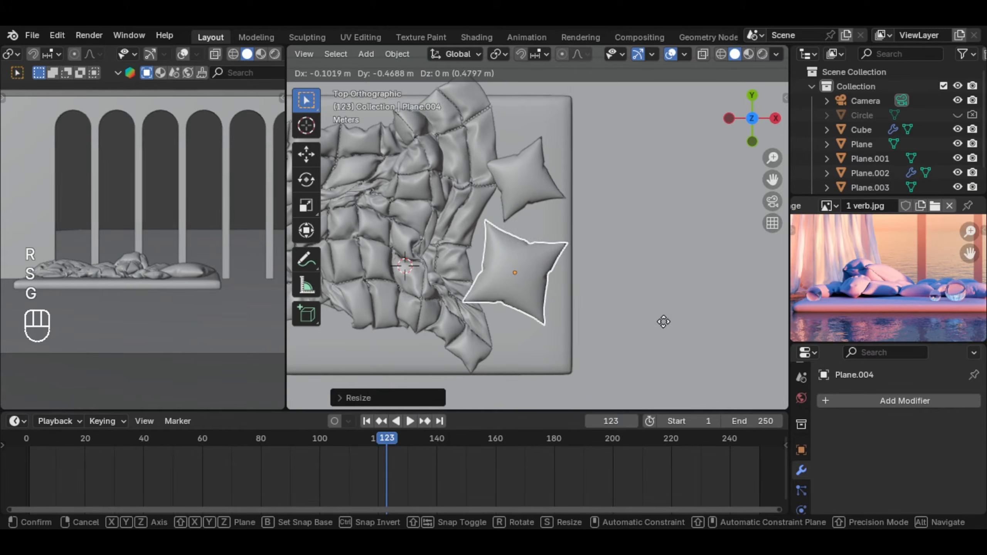
{"action": "left_click", "coordinate": [664, 321]}
{"action": "middle_click_drag", "start_coordinate": [664, 322], "coordinate": [570, 214]}
{"action": "left_click", "coordinate": [609, 257]}
Add a new plane at the 3D cursor and rotate it 90° about the X axis
{"action": "middle_click_drag", "start_coordinate": [610, 257], "coordinate": [591, 284]}
{"action": "scroll", "coordinate": [895, 257], "scroll_direction": "up", "scroll_amount": 3}
{"action": "middle_click_drag", "start_coordinate": [476, 220], "coordinate": [517, 251], "text": "shift"}
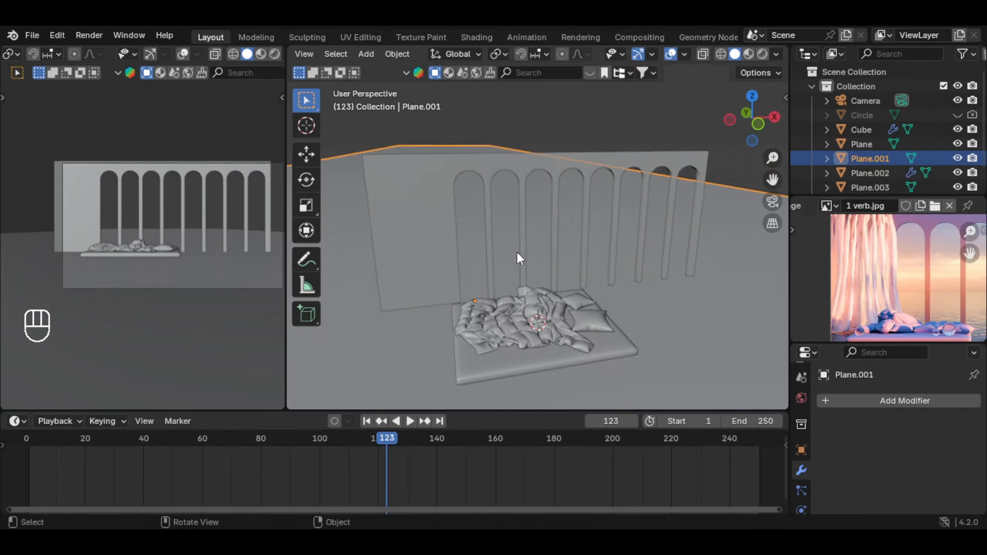
{"action": "scroll", "coordinate": [528, 244], "scroll_direction": "down", "scroll_amount": 2}
{"action": "key", "text": "shift+a"}
{"action": "mouse_move", "coordinate": [551, 227]}
{"action": "left_click", "coordinate": [593, 229]}
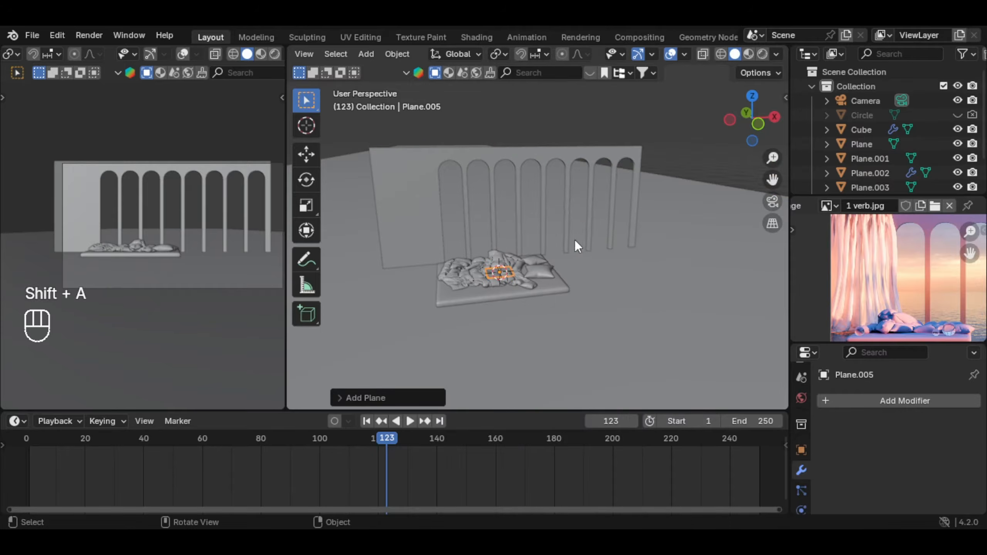
{"action": "key", "text": "r"}
{"action": "key", "text": "x"}
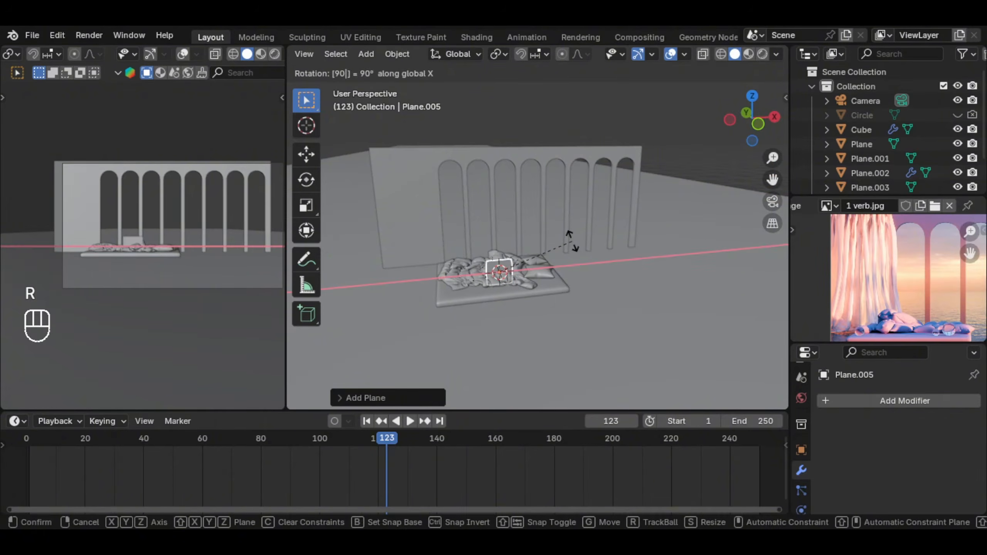
{"action": "left_click", "coordinate": [572, 241]}
Raise the new plane along Z above the quilt and scale its whole mesh up uniformly to about the wall's height
{"action": "key", "text": "g"}
{"action": "key", "text": "z"}
{"action": "left_click", "coordinate": [566, 203]}
{"action": "key", "text": "Tab"}
{"action": "key", "text": "a"}
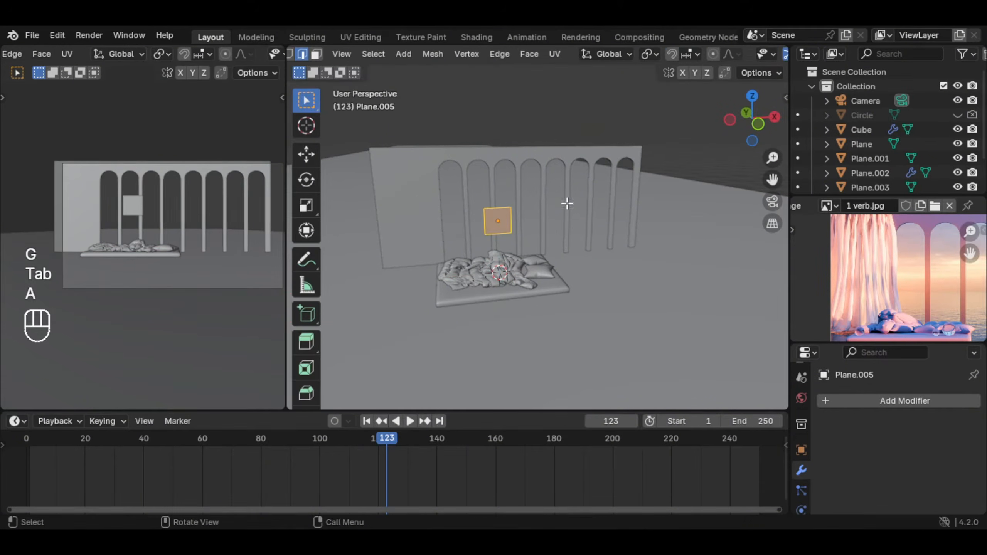
{"action": "key", "text": "s"}
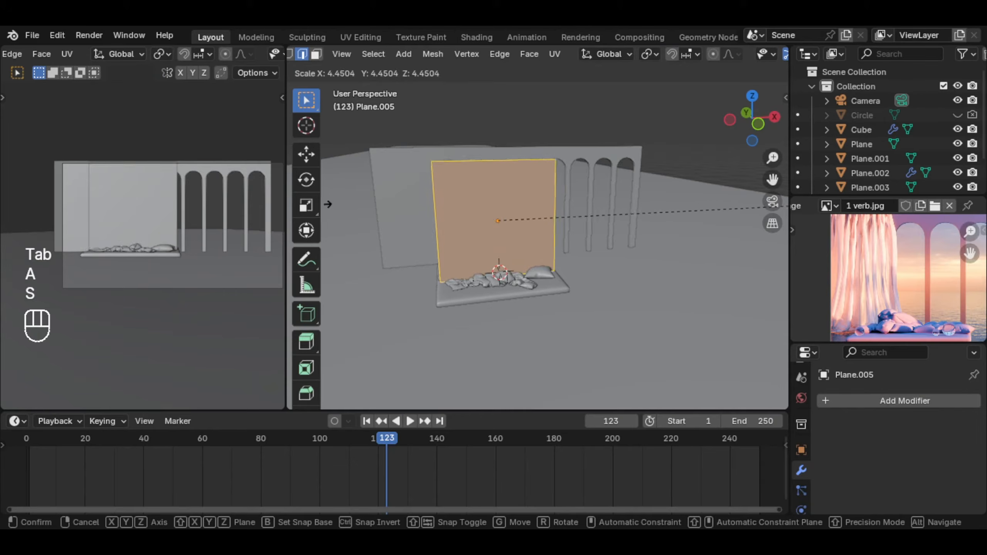
{"action": "left_click", "coordinate": [362, 204]}
Stretch the curtain plane's mesh along X so it spans most of the arched wall
{"action": "scroll", "coordinate": [524, 216], "scroll_direction": "down", "scroll_amount": 2}
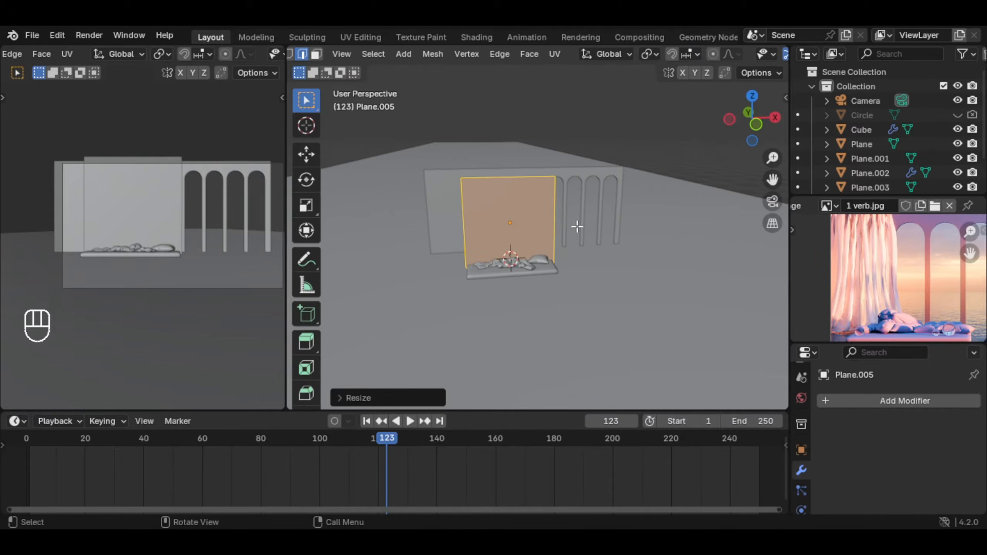
{"action": "key", "text": "s"}
{"action": "key", "text": "x"}
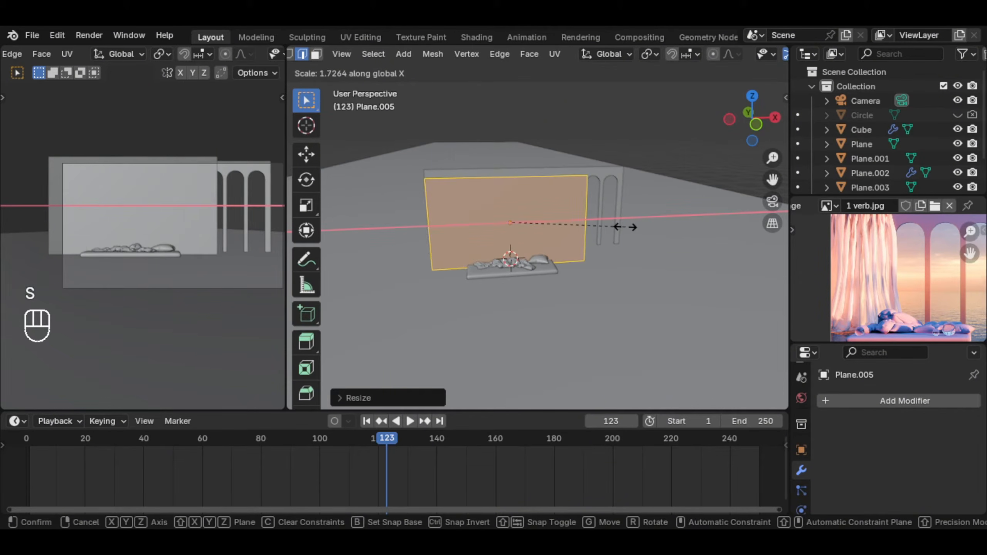
{"action": "left_click", "coordinate": [617, 225]}
Subdivide the curtain plane's mesh with 50 cuts
{"action": "scroll", "coordinate": [520, 260], "scroll_direction": "up", "scroll_amount": 4}
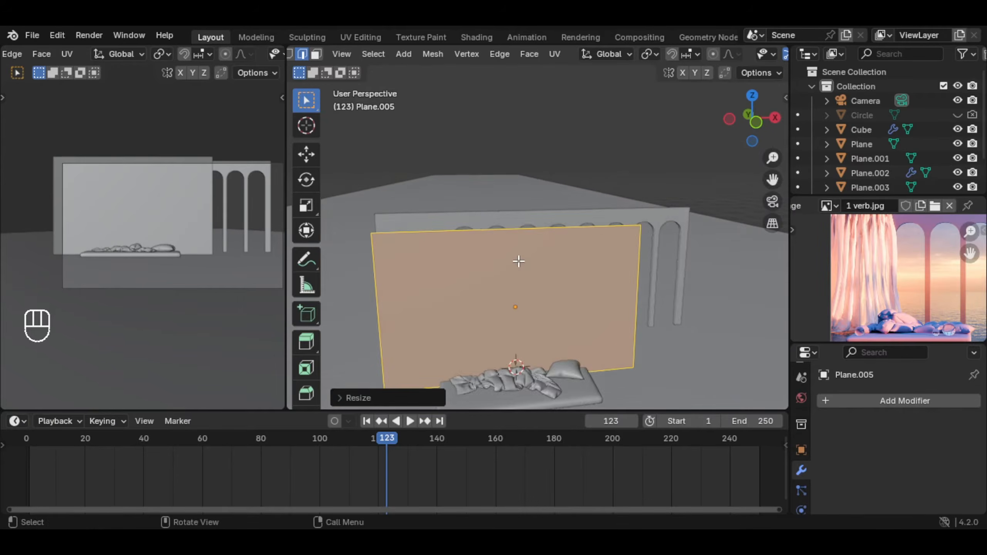
{"action": "key", "text": "ctrl+e"}
{"action": "left_click", "coordinate": [466, 102]}
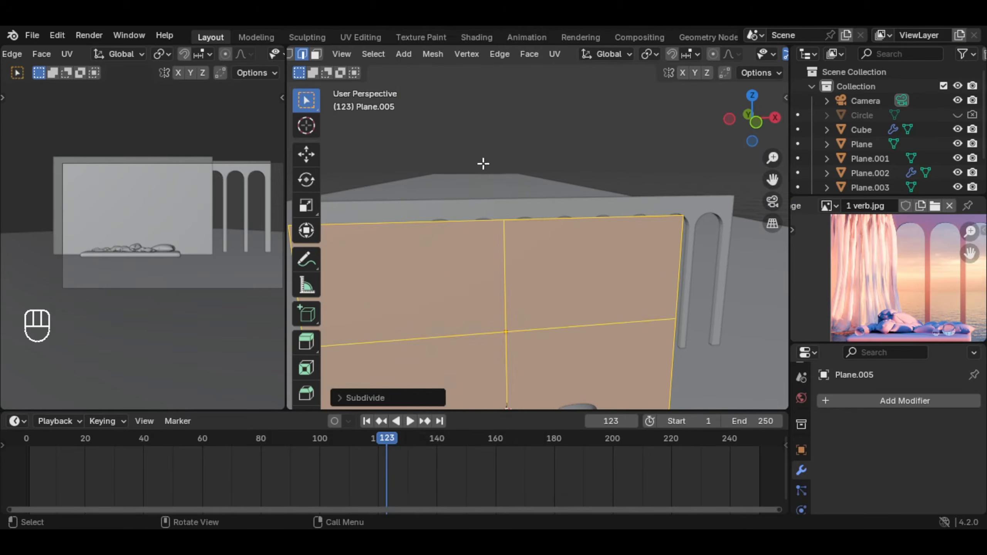
{"action": "middle_click_drag", "start_coordinate": [530, 242], "coordinate": [557, 220], "text": "shift"}
{"action": "scroll", "coordinate": [557, 221], "scroll_direction": "down", "scroll_amount": 1}
{"action": "scroll", "coordinate": [591, 249], "scroll_direction": "down", "scroll_amount": 1}
{"action": "middle_click_drag", "start_coordinate": [591, 249], "coordinate": [551, 206], "text": "shift"}
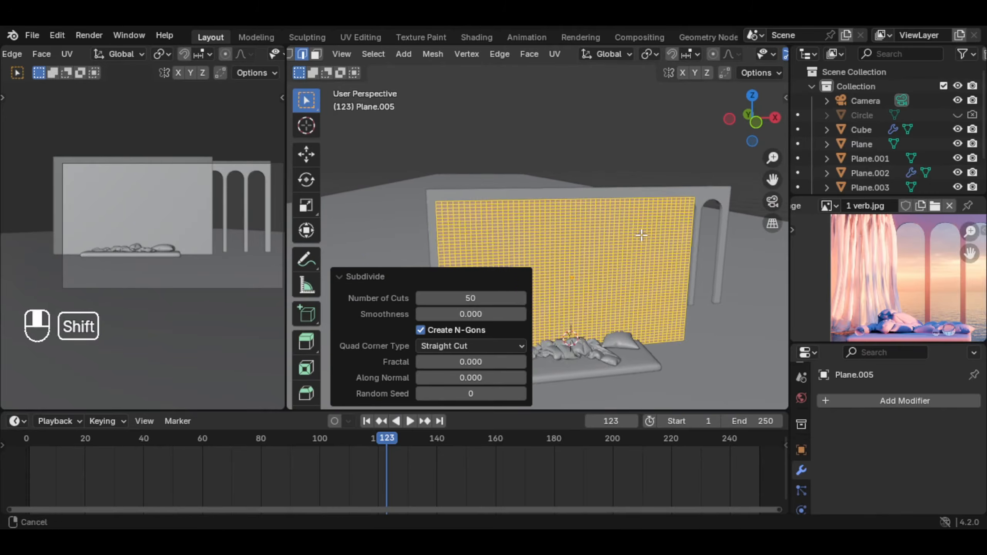
{"action": "scroll", "coordinate": [629, 244], "scroll_direction": "up", "scroll_amount": 2}
Select only the curtain plane's top edge row and assign it to a new vertex group with weight 1.000
{"action": "key", "text": "alt+a"}
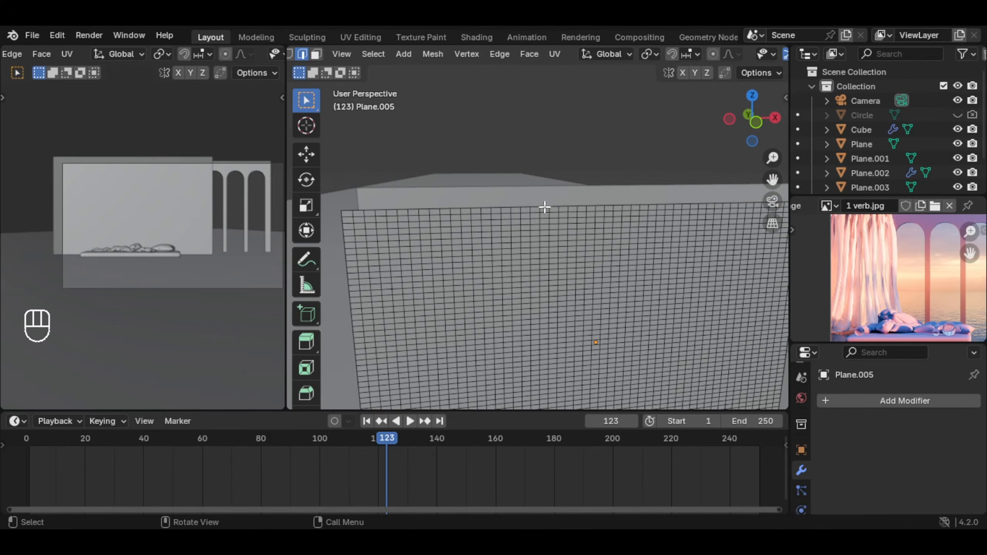
{"action": "scroll", "coordinate": [559, 213], "scroll_direction": "down", "scroll_amount": 2}
{"action": "middle_click_drag", "start_coordinate": [637, 249], "coordinate": [622, 248]}
{"action": "middle_click_drag", "start_coordinate": [669, 258], "coordinate": [649, 252], "text": "shift"}
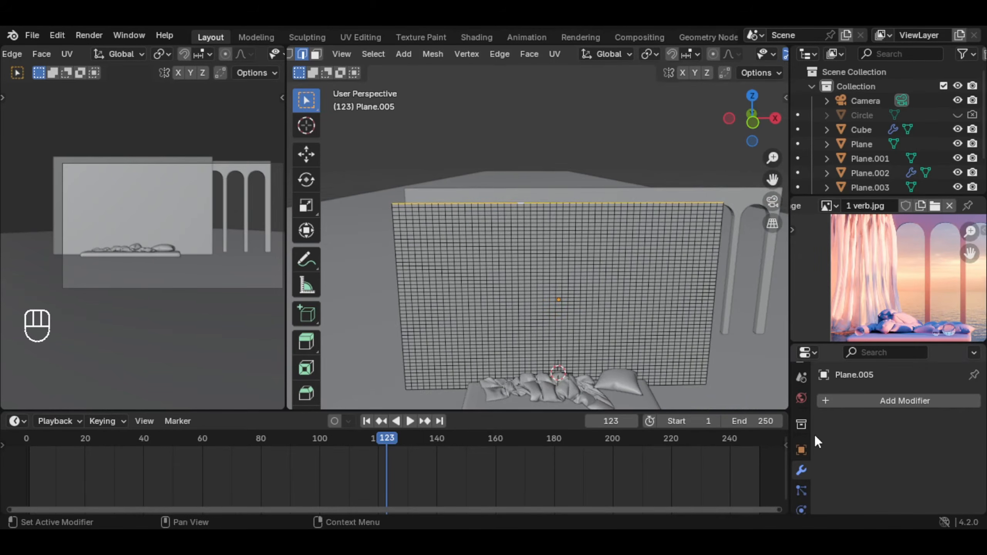
{"action": "left_click", "coordinate": [802, 452]}
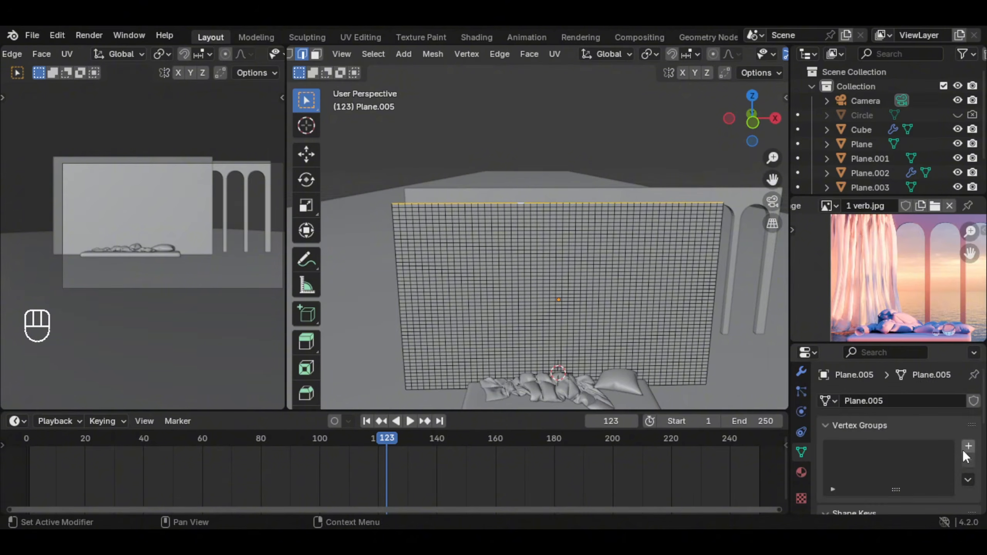
{"action": "left_click", "coordinate": [967, 447]}
{"action": "scroll", "coordinate": [939, 445], "scroll_direction": "down", "scroll_amount": 2}
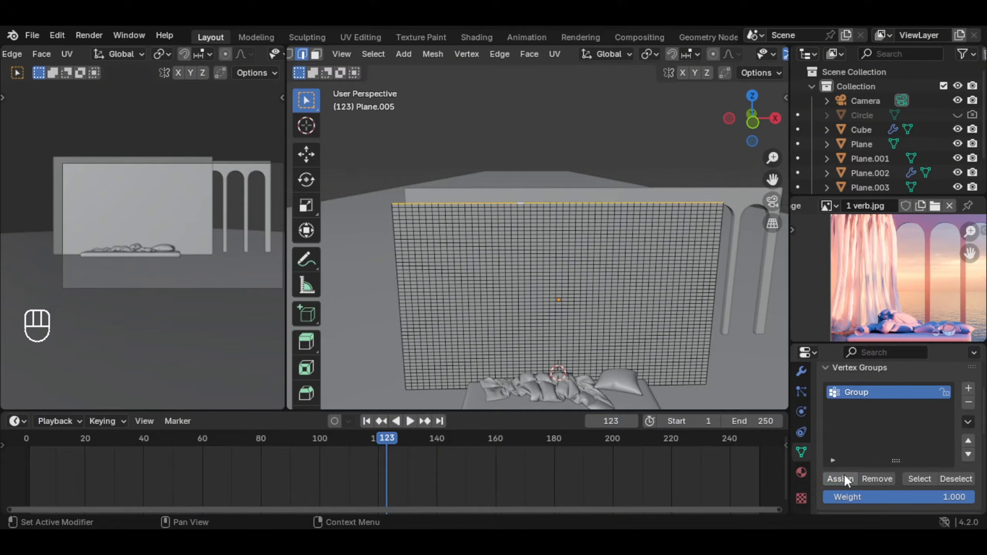
{"action": "key", "text": "Tab"}
Add a path curve, move it just above the curtain's top edge, and scale its points to about the curtain's width
{"action": "key", "text": "shift+a"}
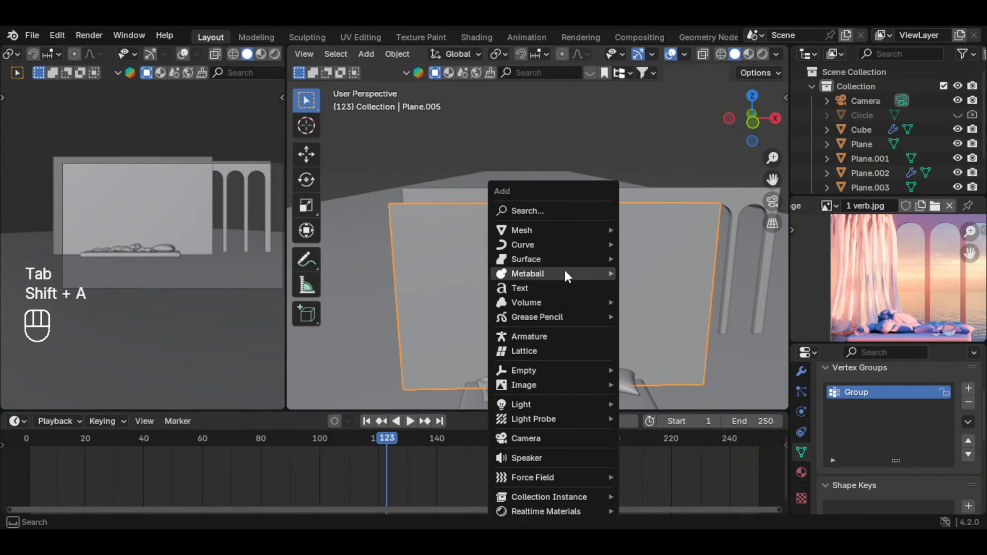
{"action": "mouse_move", "coordinate": [563, 244]}
{"action": "left_click", "coordinate": [660, 307]}
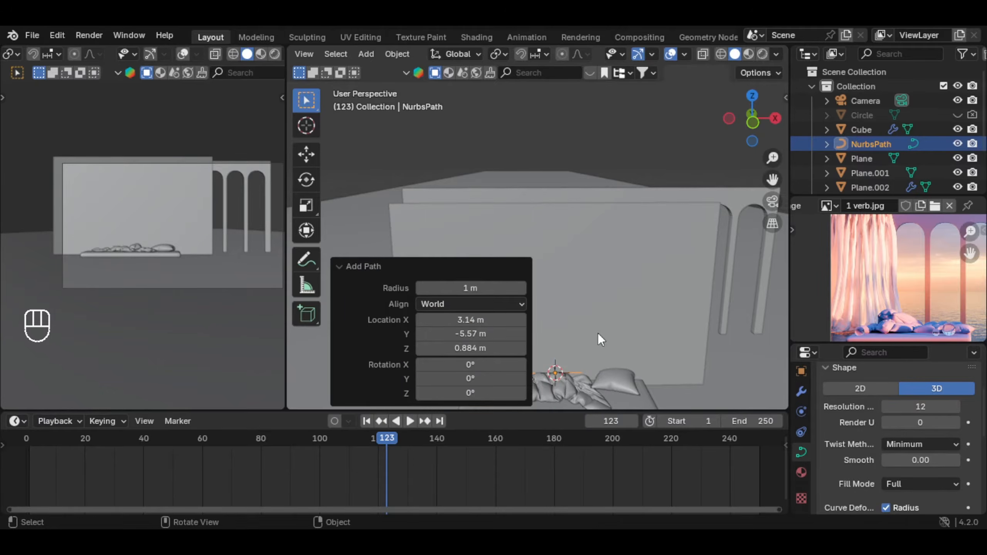
{"action": "key", "text": "g"}
{"action": "left_click", "coordinate": [594, 194]}
{"action": "key", "text": "Tab"}
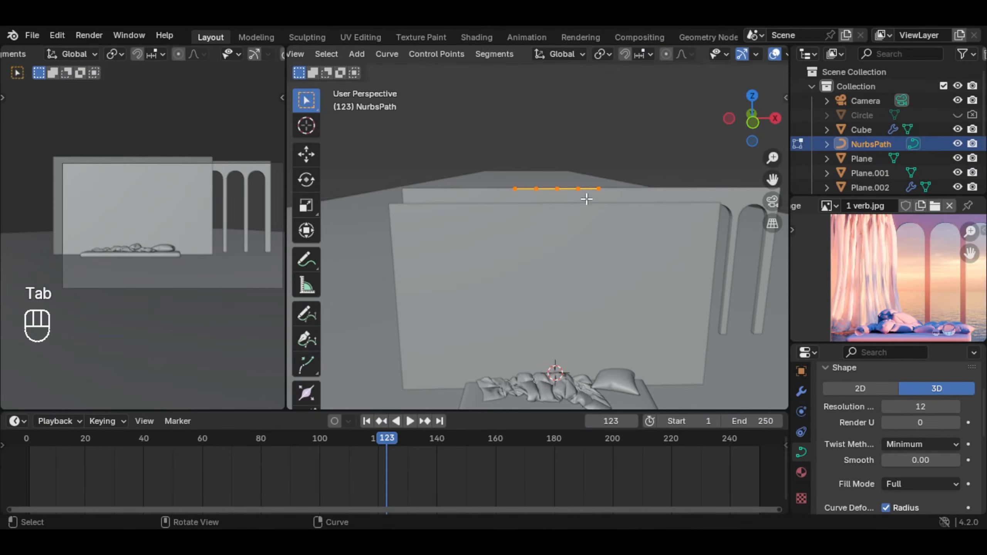
{"action": "key", "text": "s"}
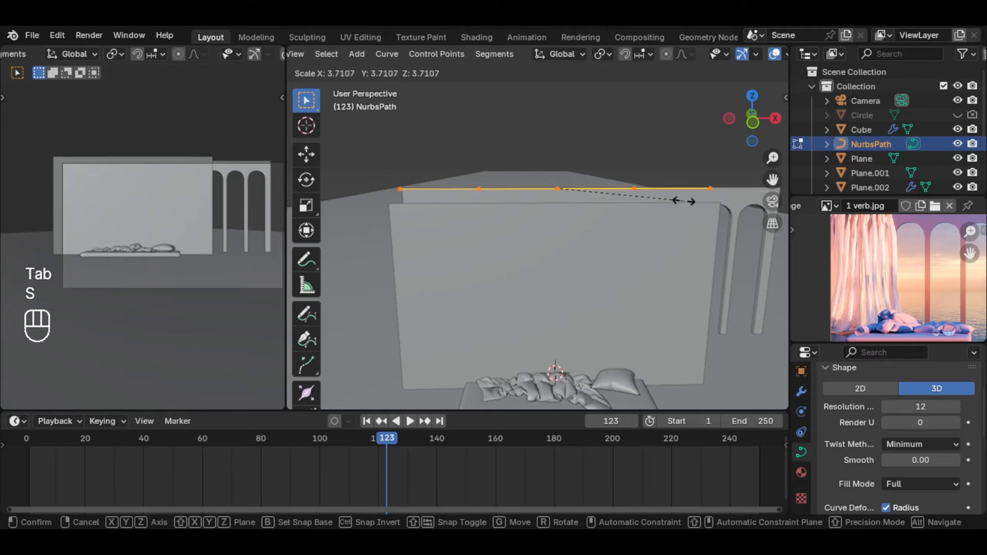
{"action": "left_click", "coordinate": [699, 202]}
{"action": "key", "text": "Tab"}
Add a Copy Scale constraint to the curtain, targeting the path on the X axis only, and set the timeline to frame 0
{"action": "left_click", "coordinate": [629, 280]}
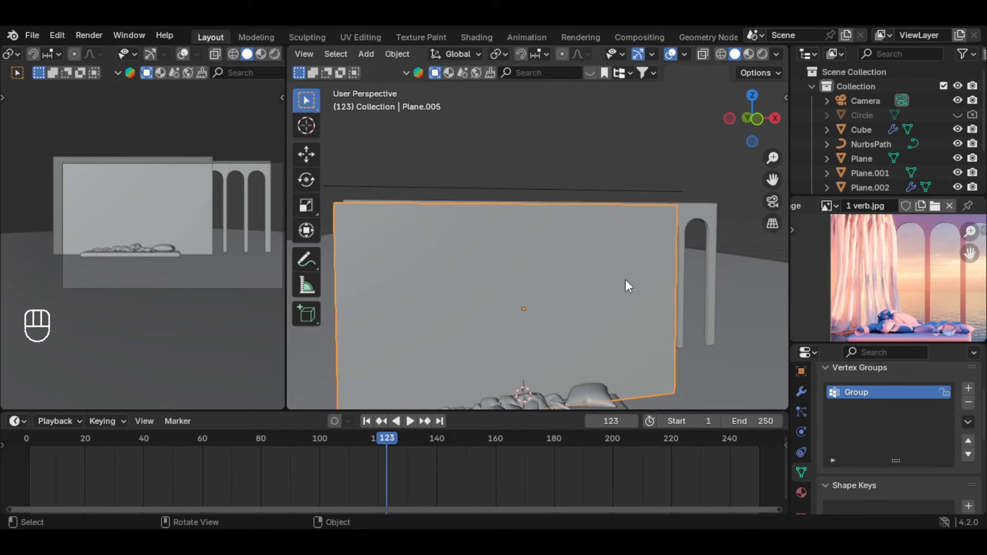
{"action": "left_click", "coordinate": [803, 391]}
{"action": "left_click", "coordinate": [801, 451]}
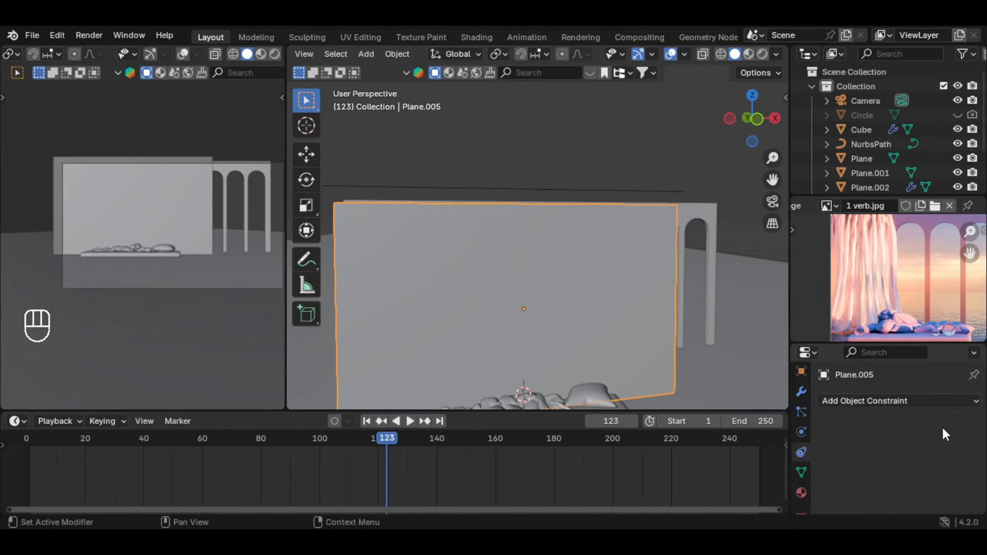
{"action": "left_click", "coordinate": [917, 401]}
{"action": "left_click", "coordinate": [774, 256]}
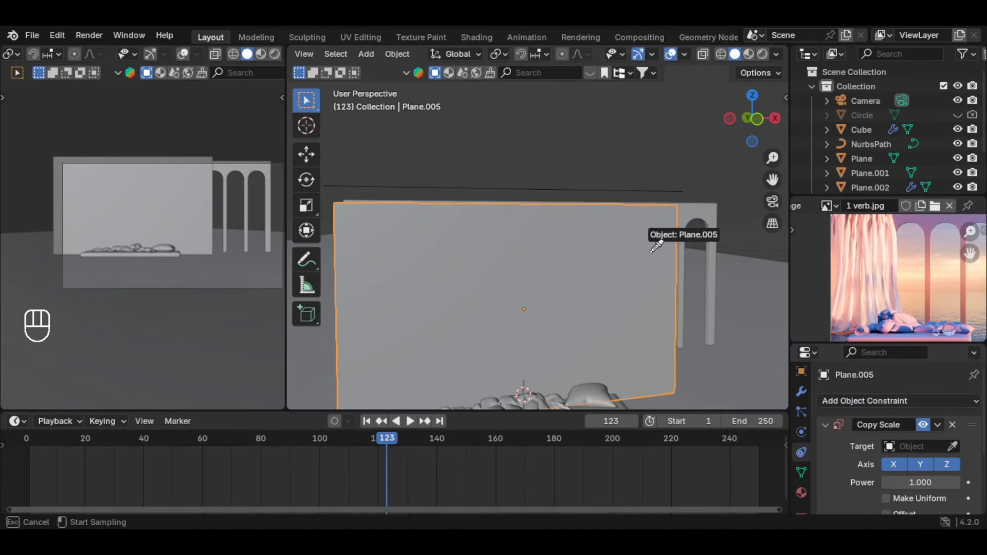
{"action": "left_click", "coordinate": [615, 190]}
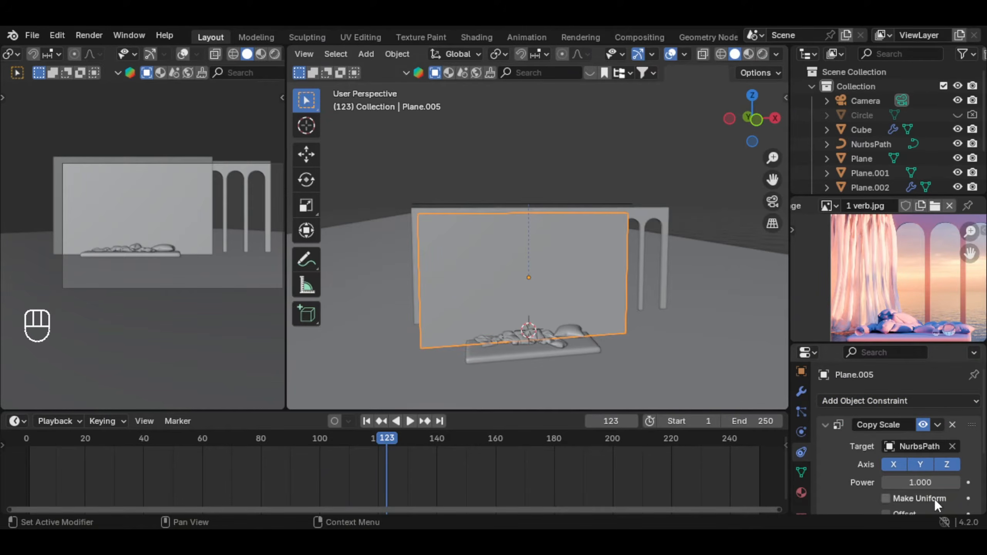
{"action": "left_click", "coordinate": [77, 440]}
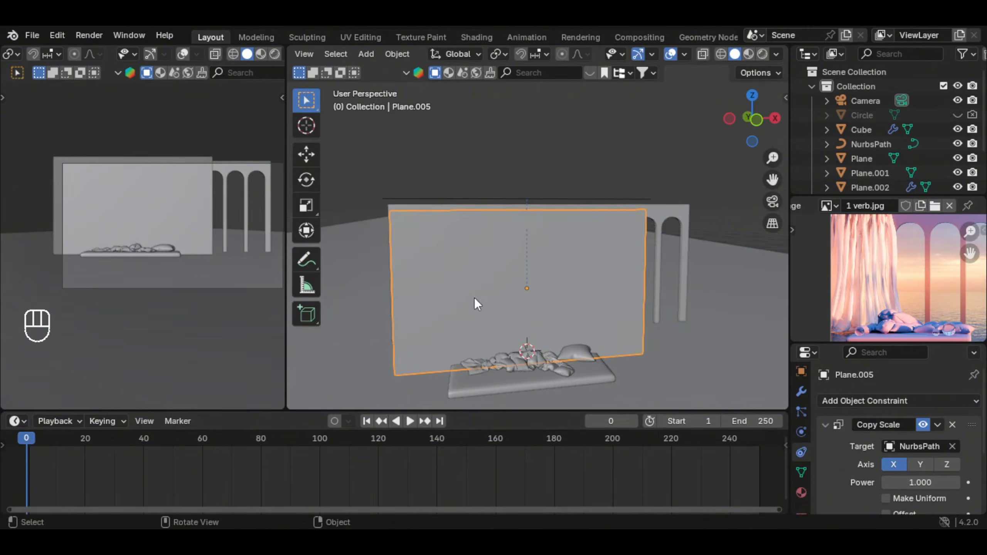
Add Cloth physics to the curtain and load the preset with tension 5 and bending 0.05
{"action": "left_click", "coordinate": [801, 392]}
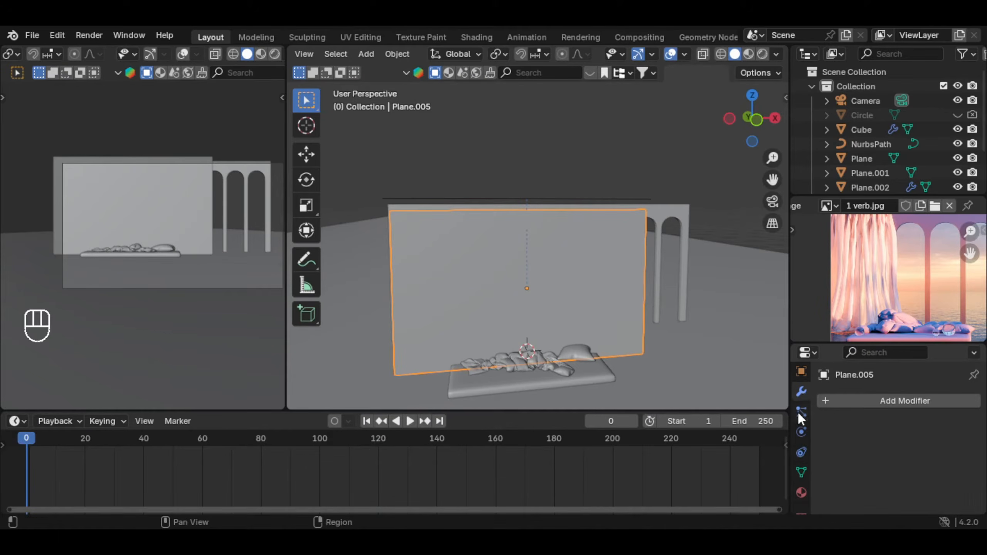
{"action": "left_click", "coordinate": [800, 431]}
{"action": "scroll", "coordinate": [936, 412], "scroll_direction": "down", "scroll_amount": 6}
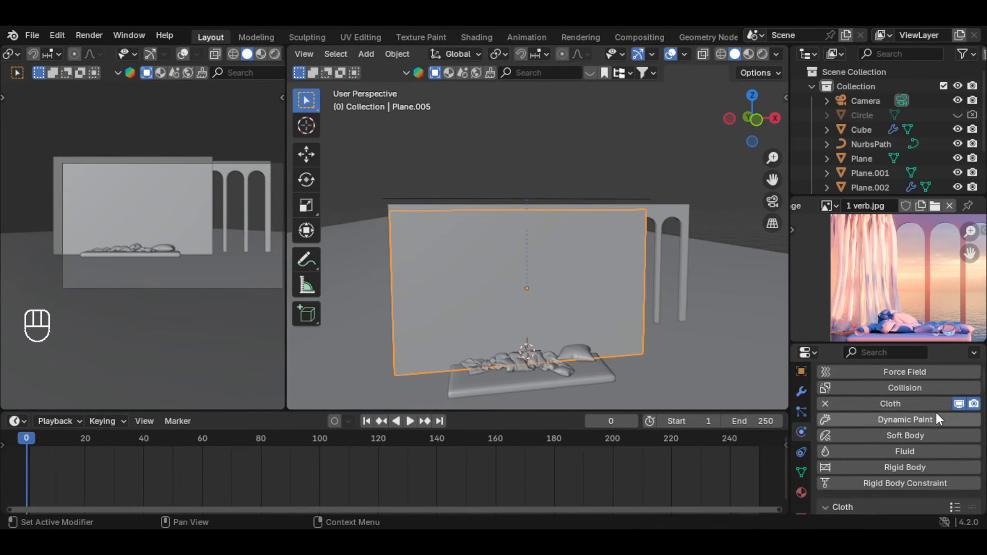
{"action": "left_click", "coordinate": [956, 391]}
{"action": "left_click", "coordinate": [893, 294]}
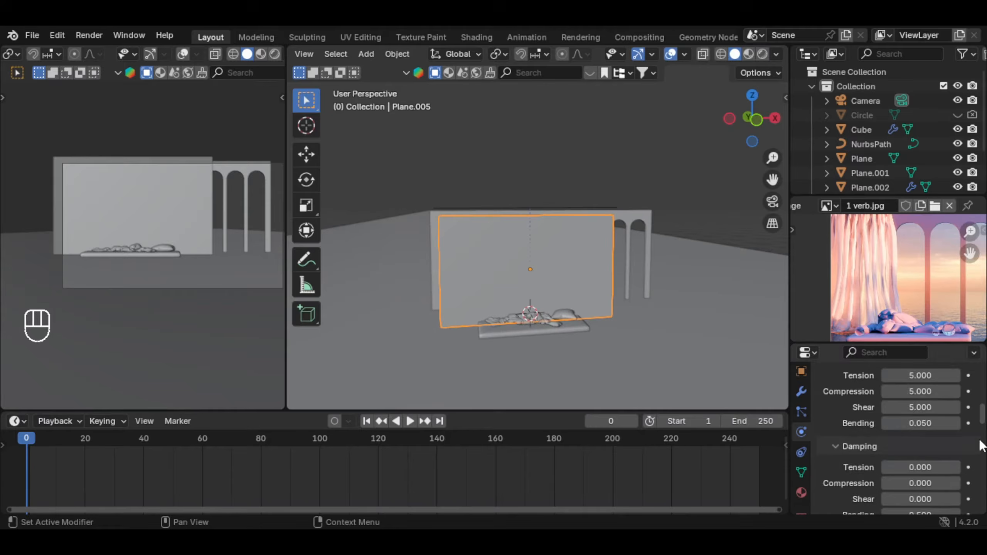
Set the cloth's pin group to the vertex group named Group
{"action": "scroll", "coordinate": [979, 490], "scroll_direction": "down", "scroll_amount": 12}
{"action": "scroll", "coordinate": [976, 491], "scroll_direction": "down", "scroll_amount": 4}
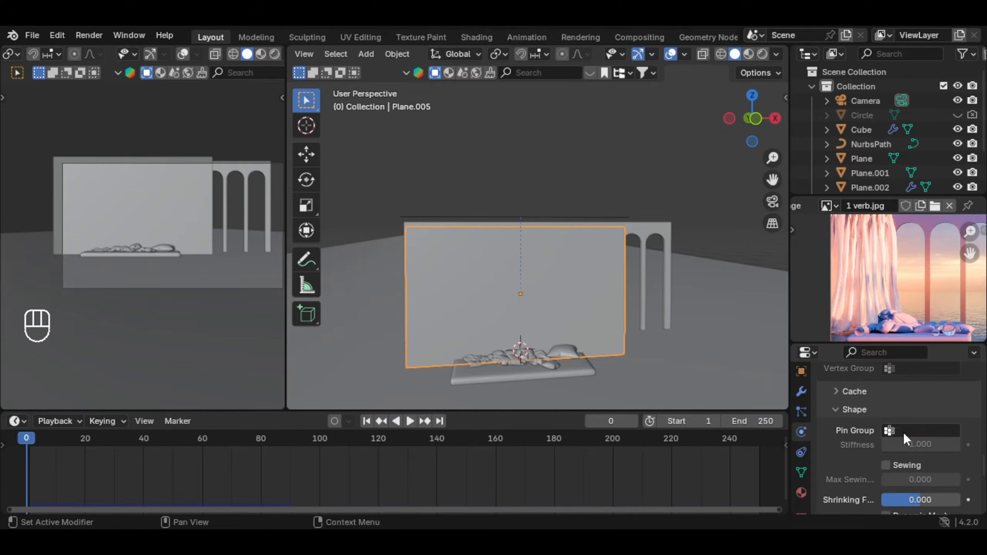
{"action": "left_click", "coordinate": [904, 431]}
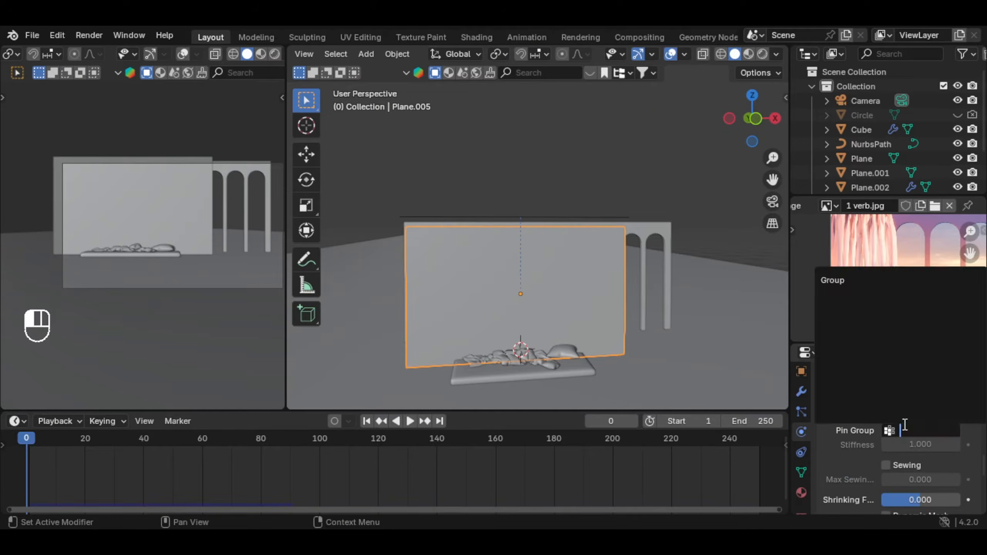
{"action": "left_click", "coordinate": [851, 283]}
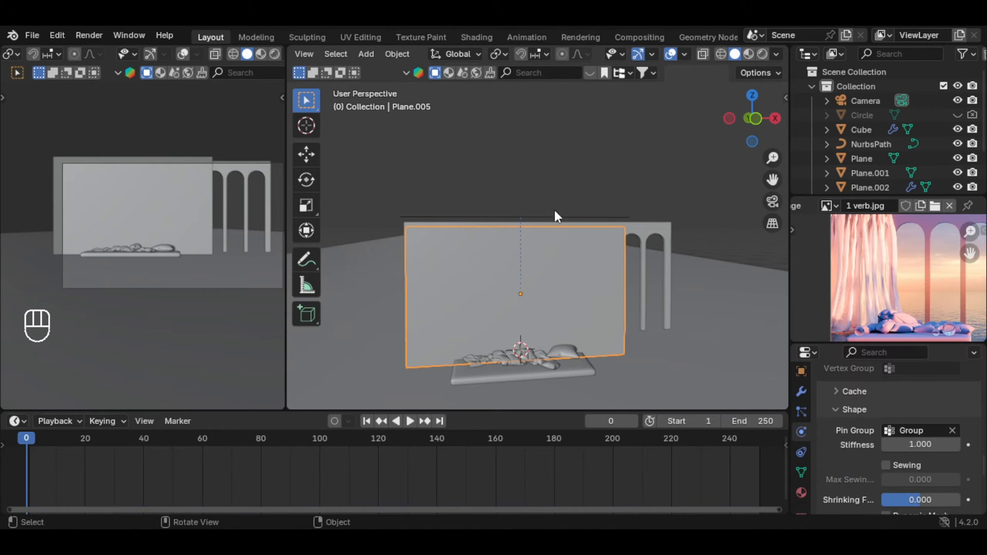
Run the cloth simulation while shrinking the path along X to gather the curtain into folds, and stop playback once it hangs narrow
{"action": "left_click", "coordinate": [587, 217]}
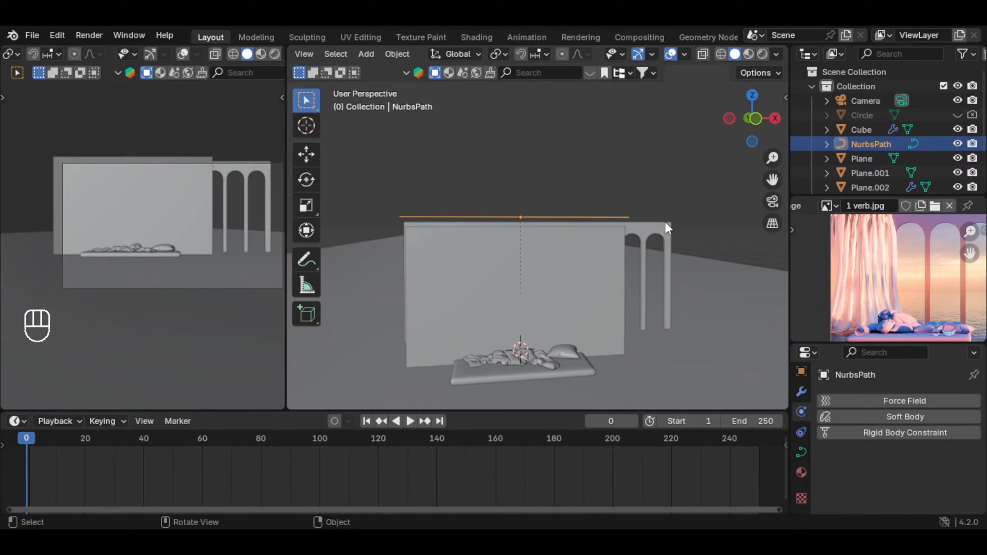
{"action": "key", "text": "space"}
{"action": "key", "text": "s"}
{"action": "key", "text": "y"}
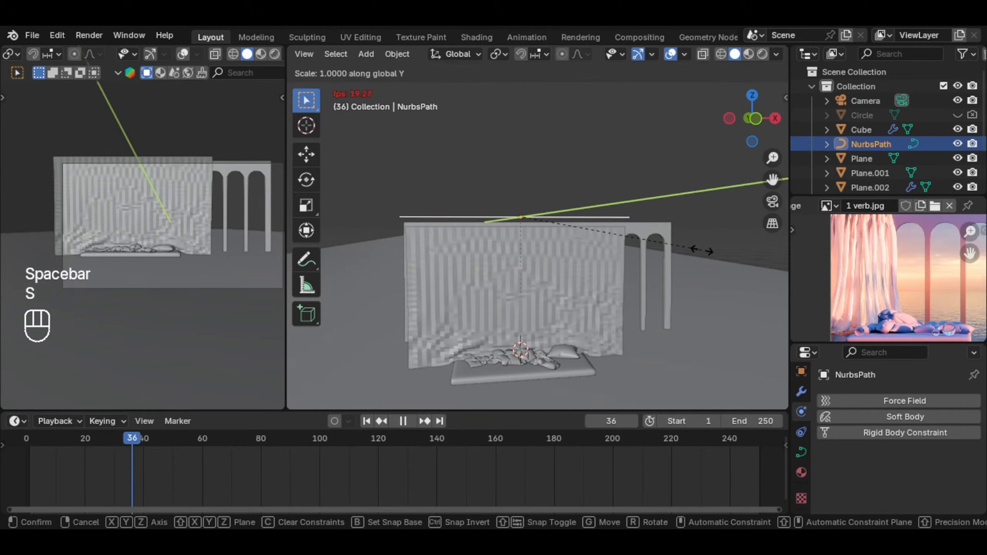
{"action": "key", "text": "x"}
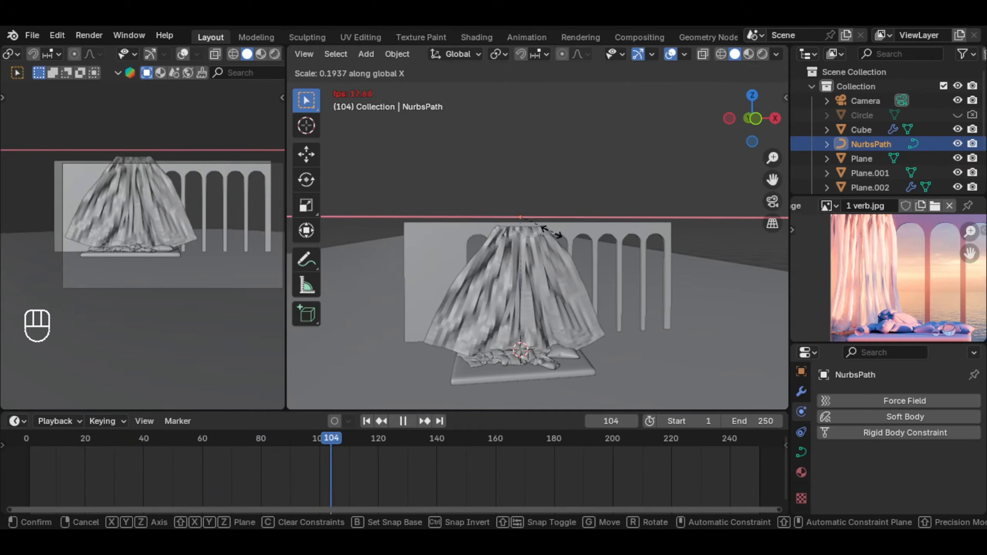
{"action": "left_click", "coordinate": [563, 235]}
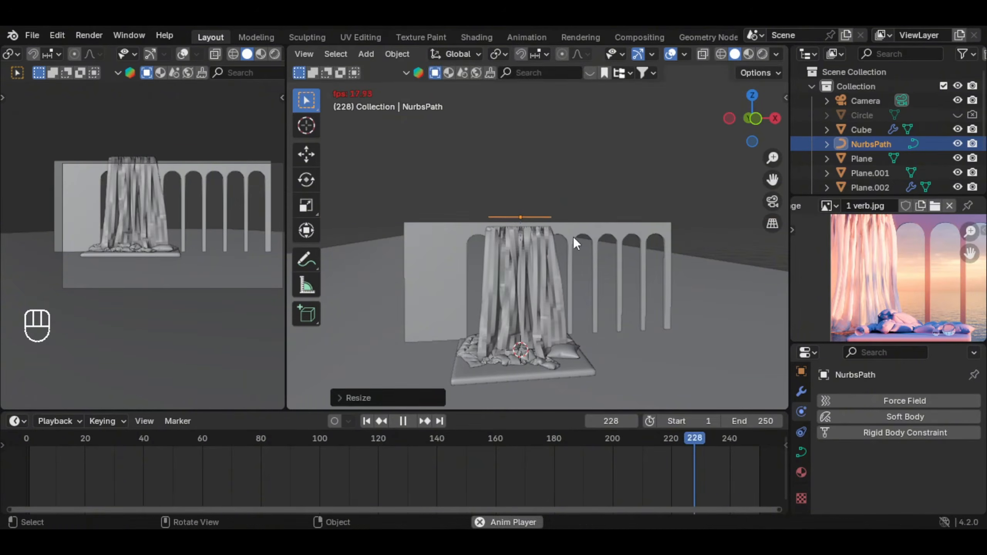
{"action": "key", "text": "space"}
Shade the gathered curtain smooth and apply its Cloth modifier at frame 188
{"action": "scroll", "coordinate": [561, 266], "scroll_direction": "up", "scroll_amount": 5}
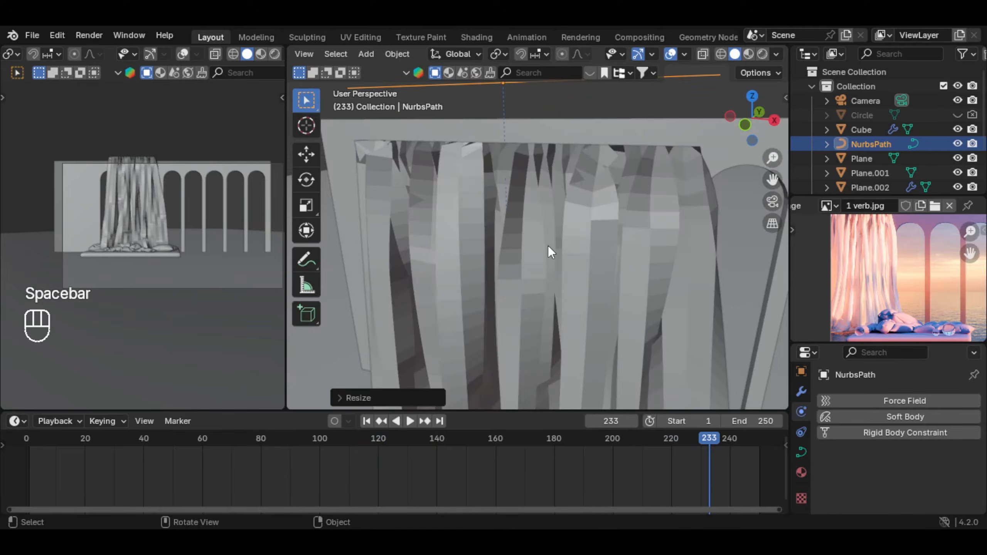
{"action": "left_click", "coordinate": [547, 245]}
{"action": "right_click", "coordinate": [548, 241]}
{"action": "left_click", "coordinate": [516, 185]}
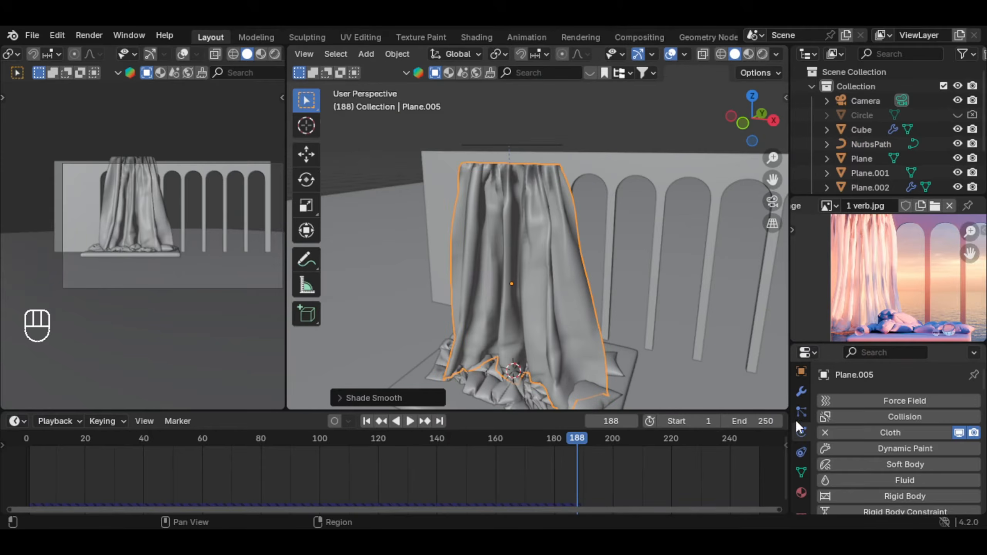
{"action": "left_click", "coordinate": [802, 392]}
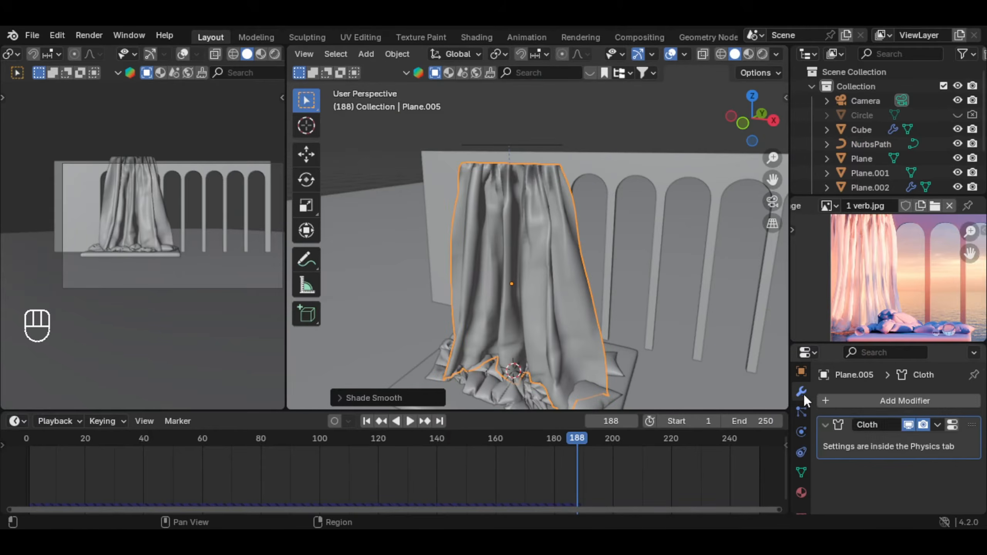
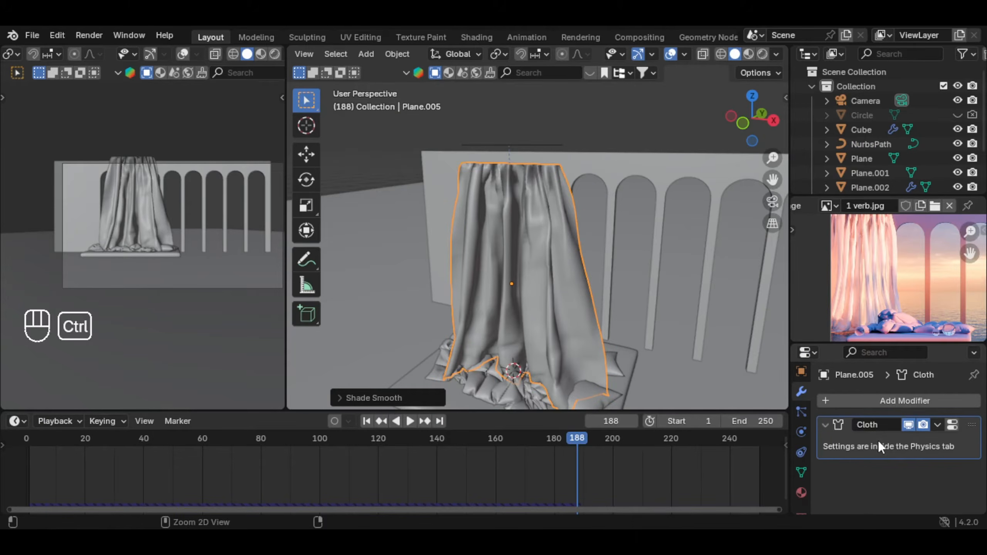
{"action": "key", "text": "ctrl+a"}
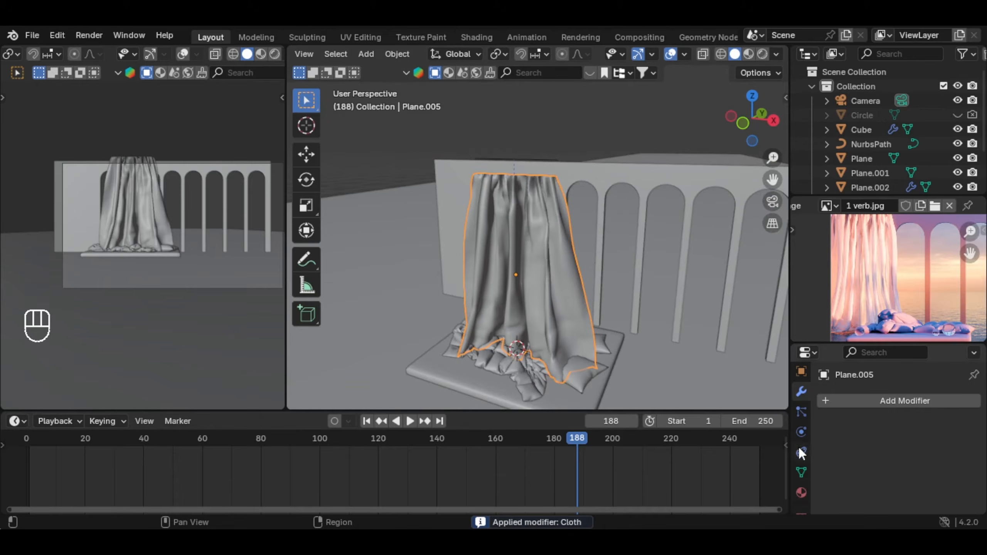
Apply the Copy Scale constraint and delete the path above the curtain
{"action": "left_click", "coordinate": [801, 453]}
{"action": "left_click", "coordinate": [533, 164]}
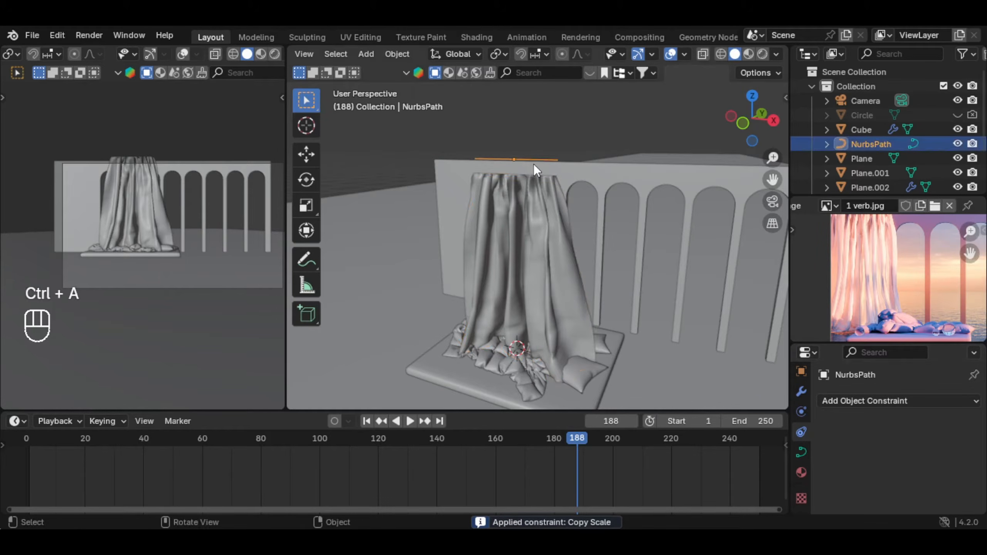
{"action": "key", "text": "x"}
{"action": "left_click", "coordinate": [529, 167]}
Add a Solidify modifier to the curtain
{"action": "left_click", "coordinate": [521, 199]}
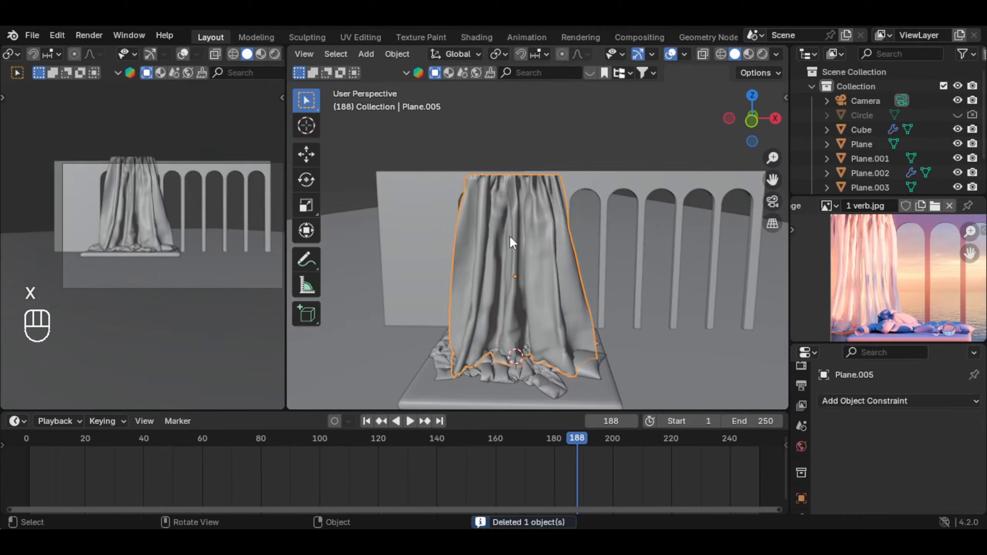
{"action": "mouse_move", "coordinate": [510, 236]}
{"action": "middle_mouse_down"}
{"action": "mouse_move", "coordinate": [473, 237]}
{"action": "mouse_move", "coordinate": [569, 258]}
{"action": "mouse_move", "coordinate": [517, 248]}
{"action": "middle_mouse_up"}
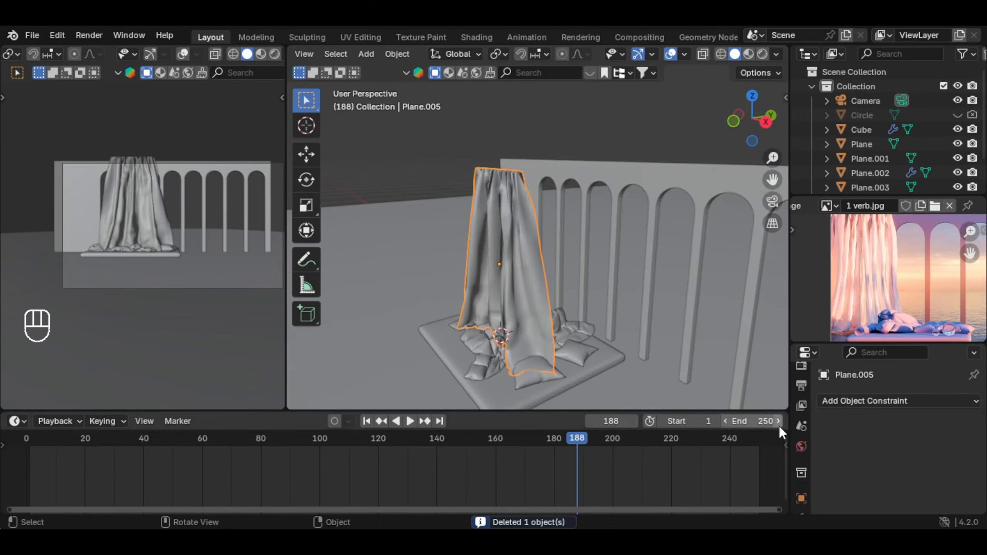
{"action": "left_click", "coordinate": [801, 432]}
{"action": "left_click", "coordinate": [867, 400]}
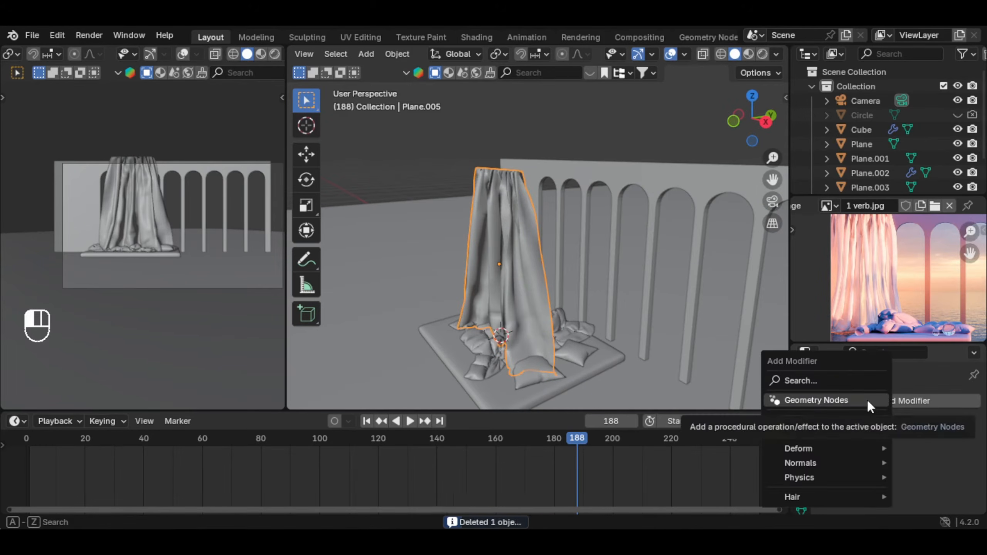
{"action": "type", "text": "sol"}
{"action": "key", "text": "Return"}
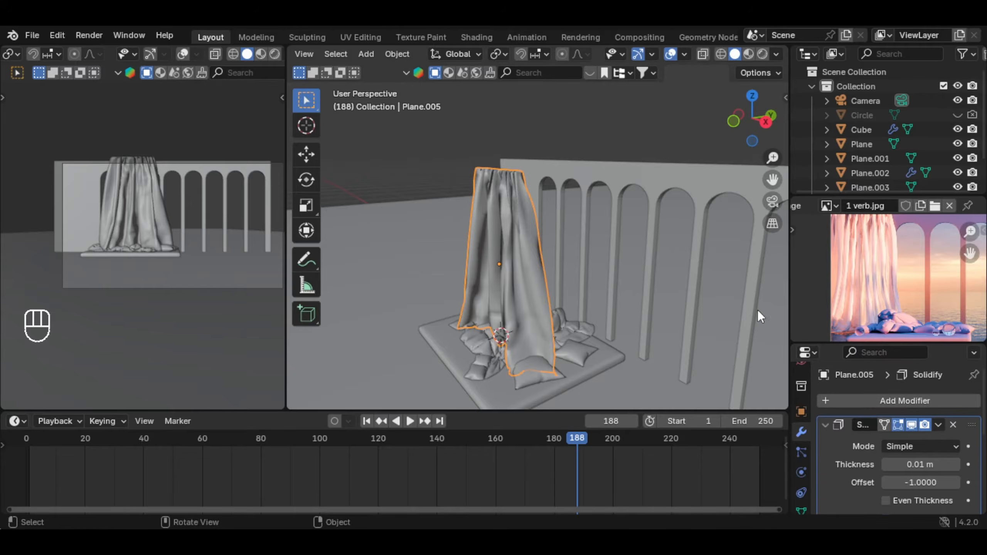
Set the curtain's Solidify thickness to 0.001 m
{"action": "scroll", "coordinate": [569, 279], "scroll_direction": "up", "scroll_amount": 3}
{"action": "scroll", "coordinate": [571, 304], "scroll_direction": "up", "scroll_amount": 4}
{"action": "middle_click_drag", "start_coordinate": [573, 320], "coordinate": [461, 324]}
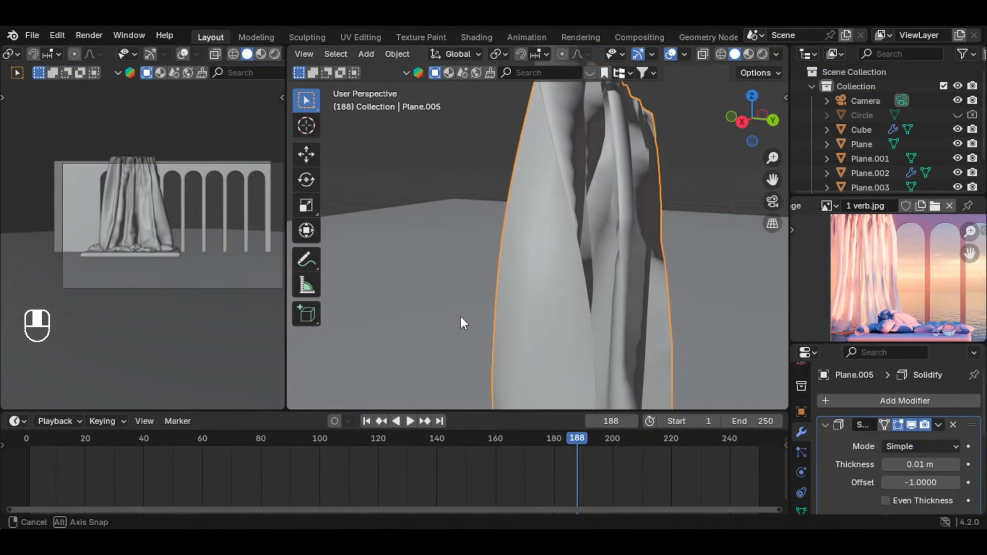
{"action": "left_click", "coordinate": [934, 464]}
{"action": "type", "text": ".001"}
{"action": "key", "text": "Return"}
{"action": "middle_click_drag", "start_coordinate": [640, 271], "coordinate": [688, 269]}
{"action": "scroll", "coordinate": [591, 255], "scroll_direction": "down", "scroll_amount": 1}
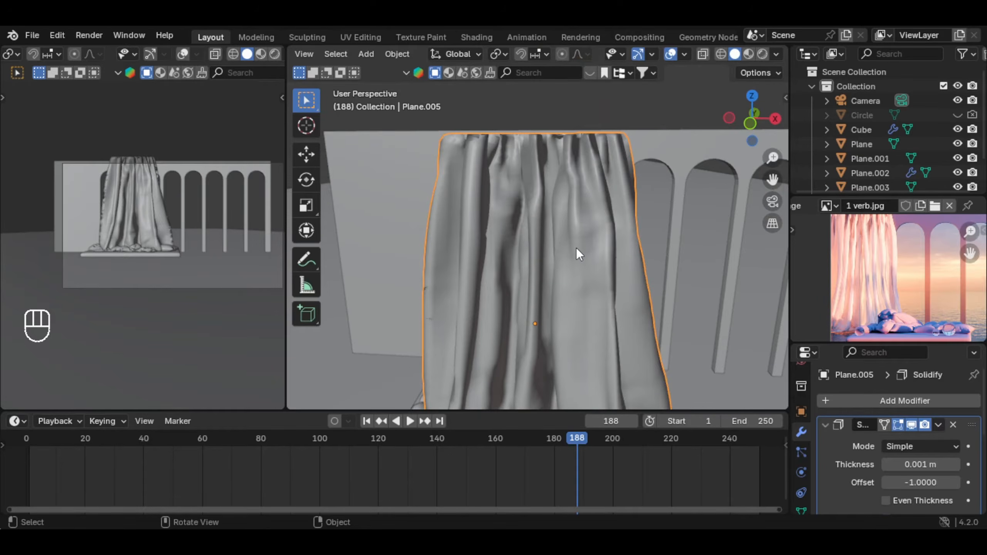
Add a level 2 Subdivision modifier to the curtain and move it along Y close to the arched wall
{"action": "key", "text": "ctrl+2"}
{"action": "mouse_move", "coordinate": [565, 246]}
{"action": "middle_mouse_down"}
{"action": "mouse_move", "coordinate": [564, 235]}
{"action": "mouse_move", "coordinate": [578, 258]}
{"action": "middle_mouse_up"}
{"action": "key", "text": "g"}
{"action": "key", "text": "y"}
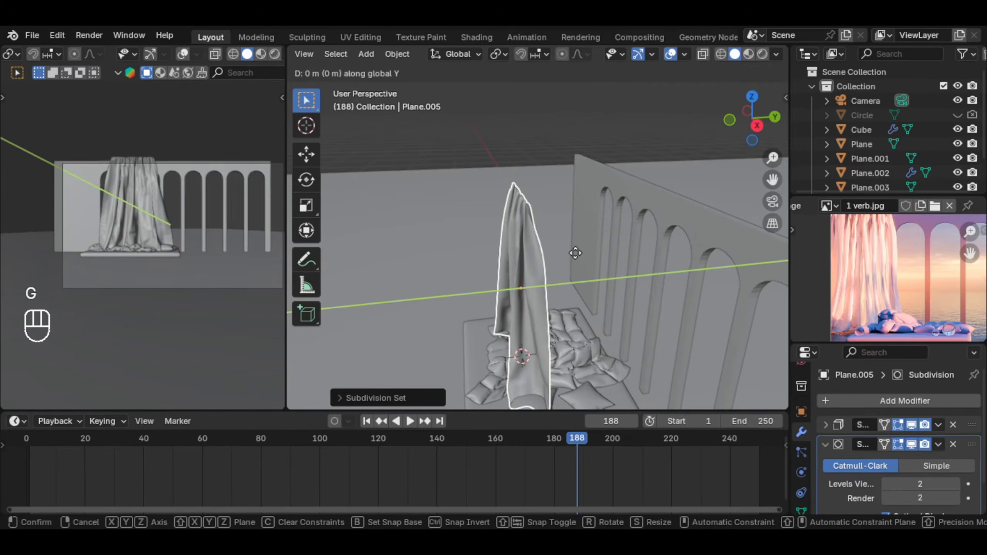
{"action": "left_click", "coordinate": [671, 251]}
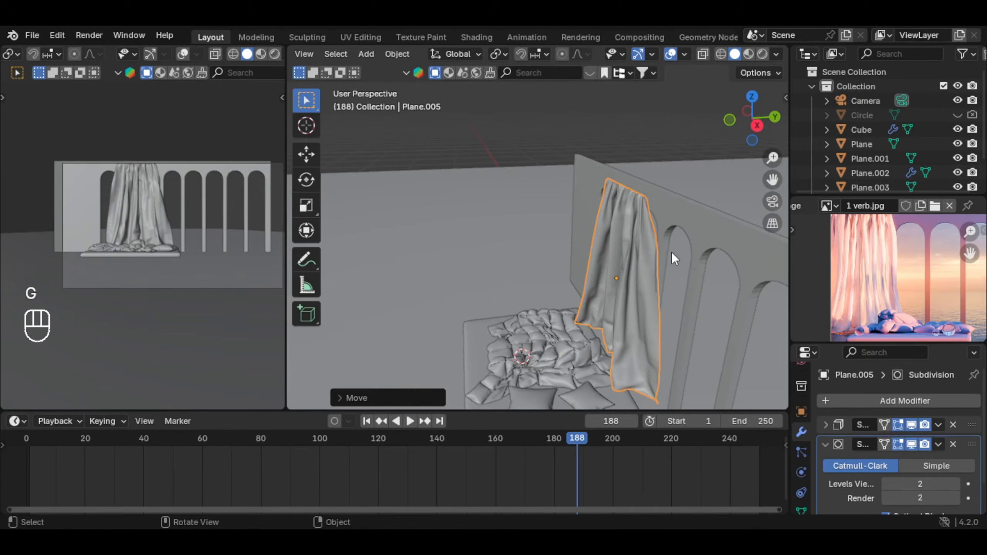
Move the curtain along X towards the solid end of the arched wall
{"action": "middle_click_drag", "start_coordinate": [671, 251], "coordinate": [573, 238]}
{"action": "key", "text": "g"}
{"action": "key", "text": "x"}
{"action": "left_click", "coordinate": [639, 274]}
Stretch the curtain slightly taller along Z and adjust its height along Z to fit the wall
{"action": "key", "text": "s"}
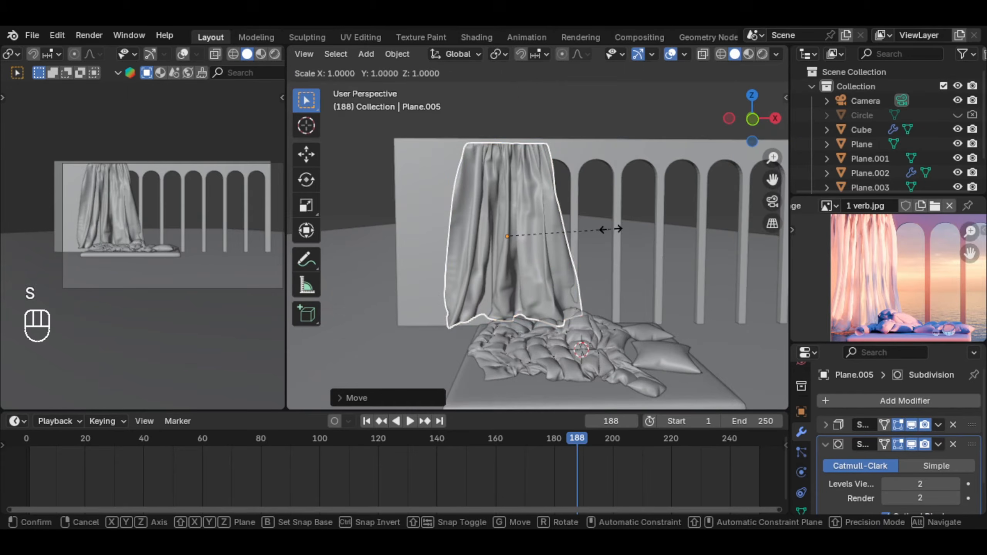
{"action": "key", "text": "z"}
{"action": "left_click", "coordinate": [621, 229]}
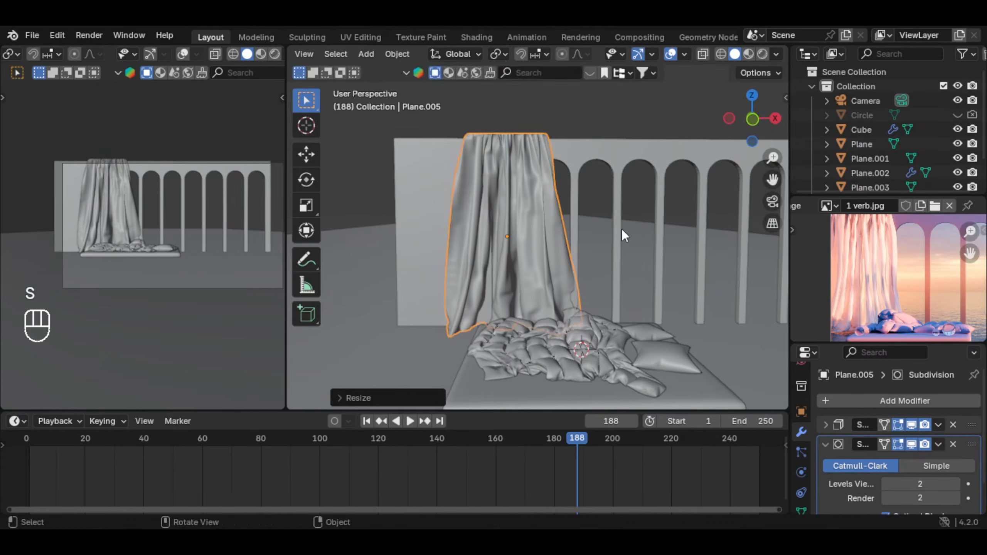
{"action": "key", "text": "g"}
{"action": "key", "text": "z"}
{"action": "left_click", "coordinate": [529, 226]}
Apply Shade Auto Smooth to the arched wall
{"action": "scroll", "coordinate": [529, 227], "scroll_direction": "down", "scroll_amount": 5}
{"action": "scroll", "coordinate": [529, 226], "scroll_direction": "up", "scroll_amount": 5}
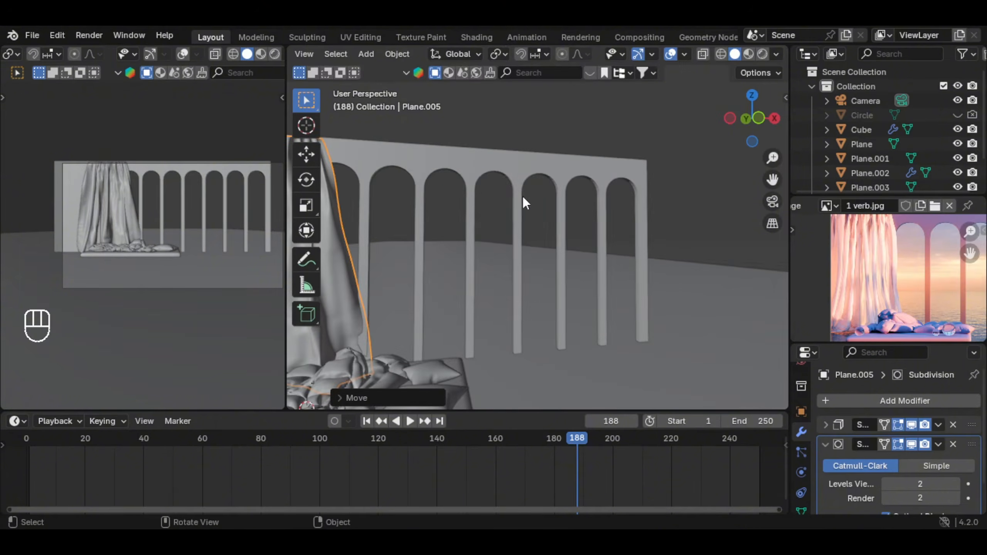
{"action": "left_click", "coordinate": [515, 170]}
{"action": "scroll", "coordinate": [515, 170], "scroll_direction": "up", "scroll_amount": 1}
{"action": "right_click", "coordinate": [515, 170]}
{"action": "right_click", "coordinate": [525, 170]}
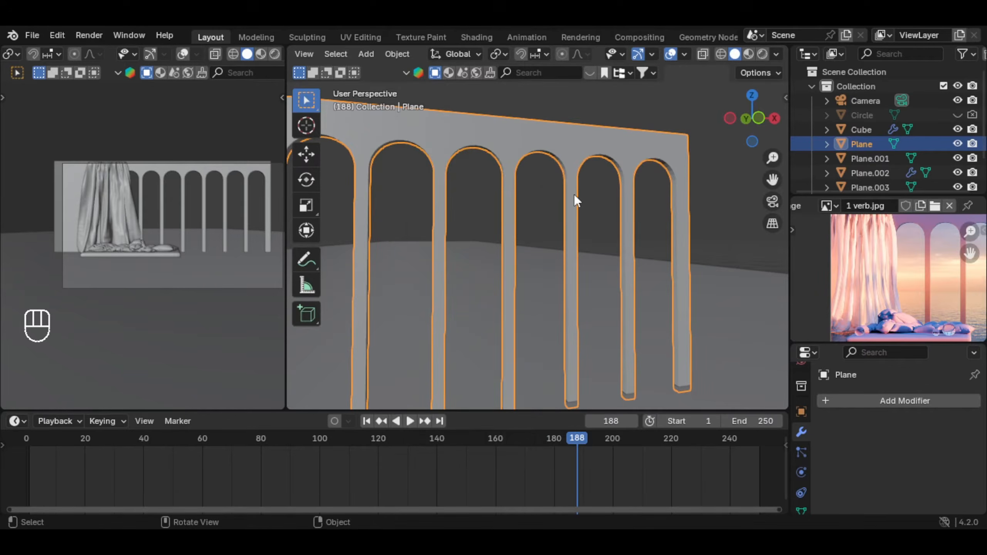
{"action": "right_click", "coordinate": [513, 145]}
{"action": "left_click", "coordinate": [489, 155]}
{"action": "middle_click_drag", "start_coordinate": [512, 160], "coordinate": [578, 176]}
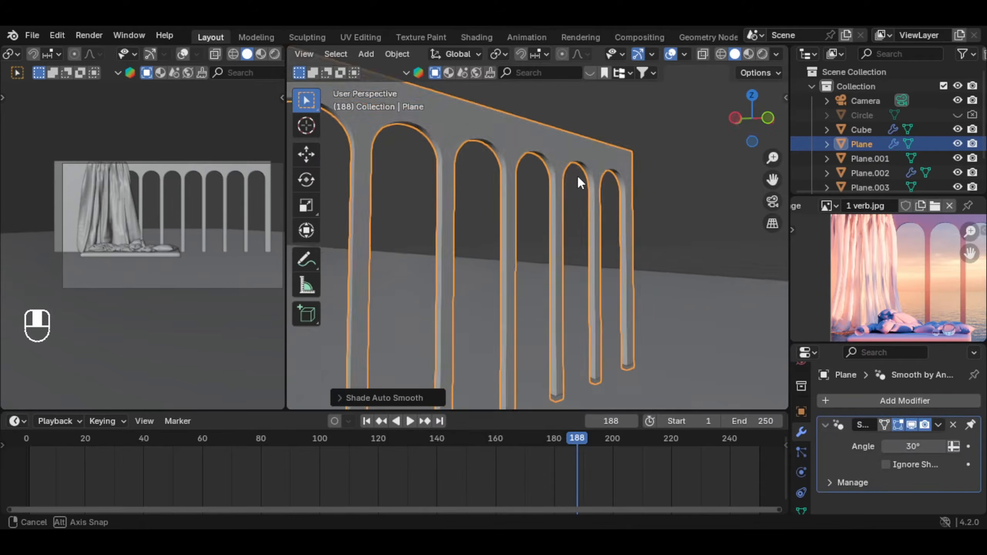
Search the online asset library for "palm", browse the models and filters, and close the results
{"action": "scroll", "coordinate": [578, 175], "scroll_direction": "down", "scroll_amount": 4}
{"action": "scroll", "coordinate": [886, 263], "scroll_direction": "up", "scroll_amount": 2}
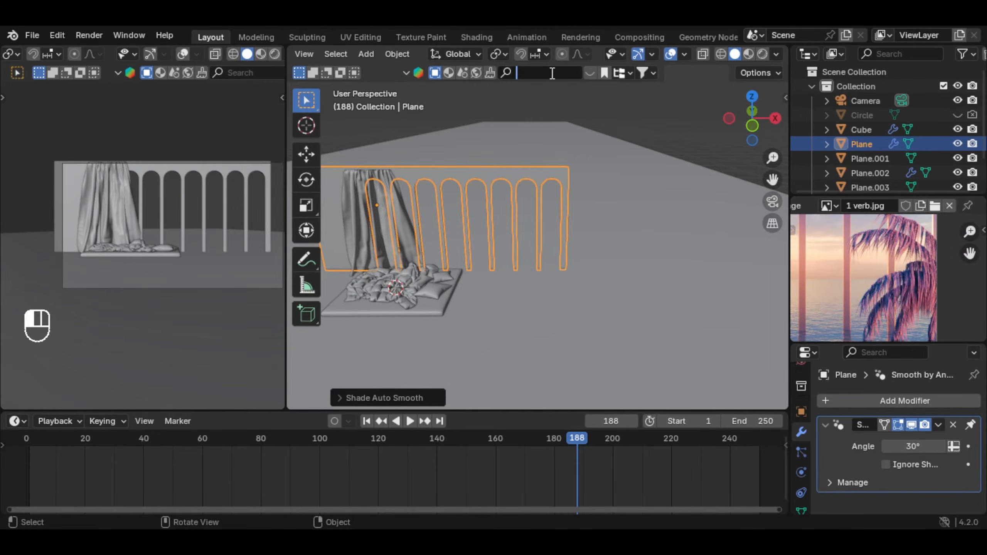
{"action": "key", "text": "Return"}
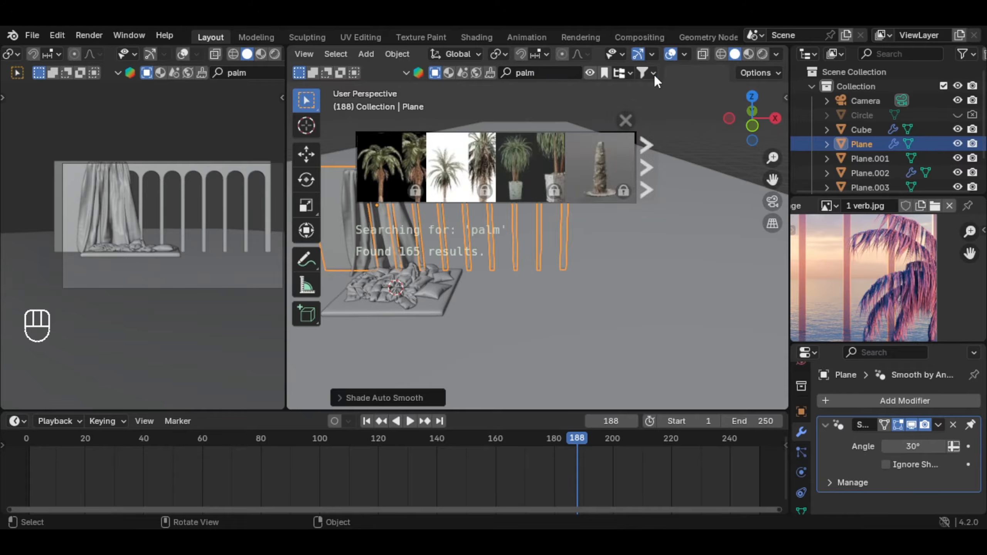
{"action": "left_click", "coordinate": [653, 74]}
{"action": "scroll", "coordinate": [381, 164], "scroll_direction": "down", "scroll_amount": 2}
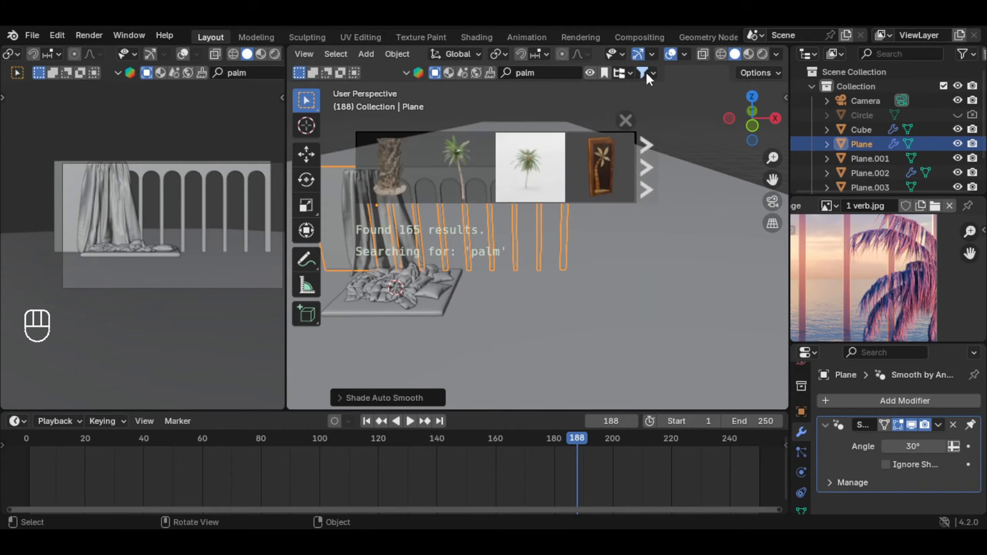
{"action": "mouse_move", "coordinate": [378, 167]}
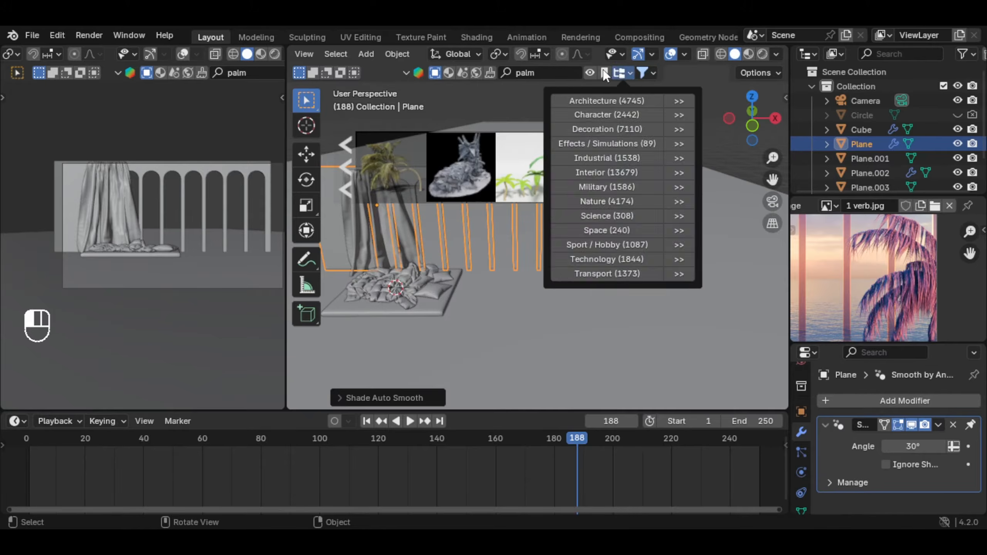
{"action": "left_click", "coordinate": [646, 72]}
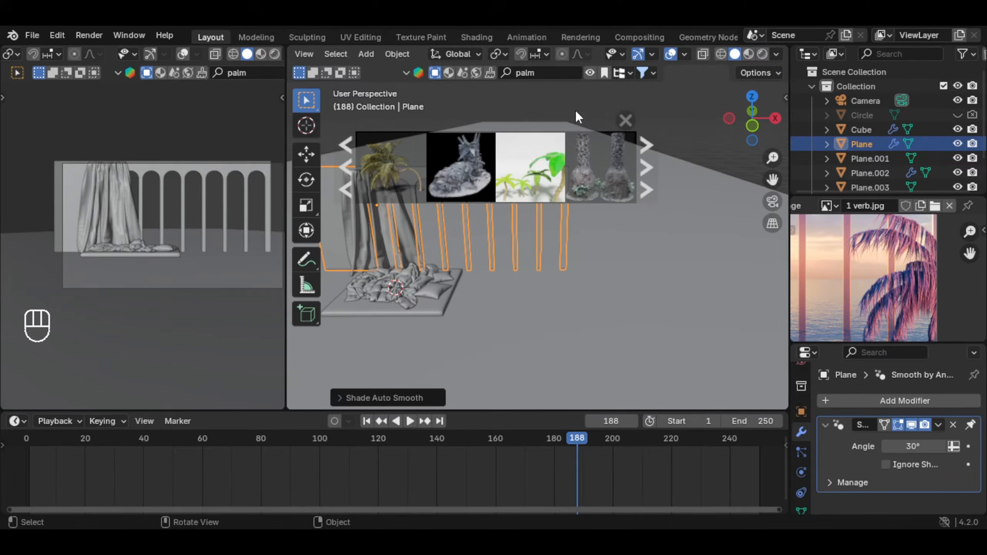
{"action": "mouse_move", "coordinate": [389, 156]}
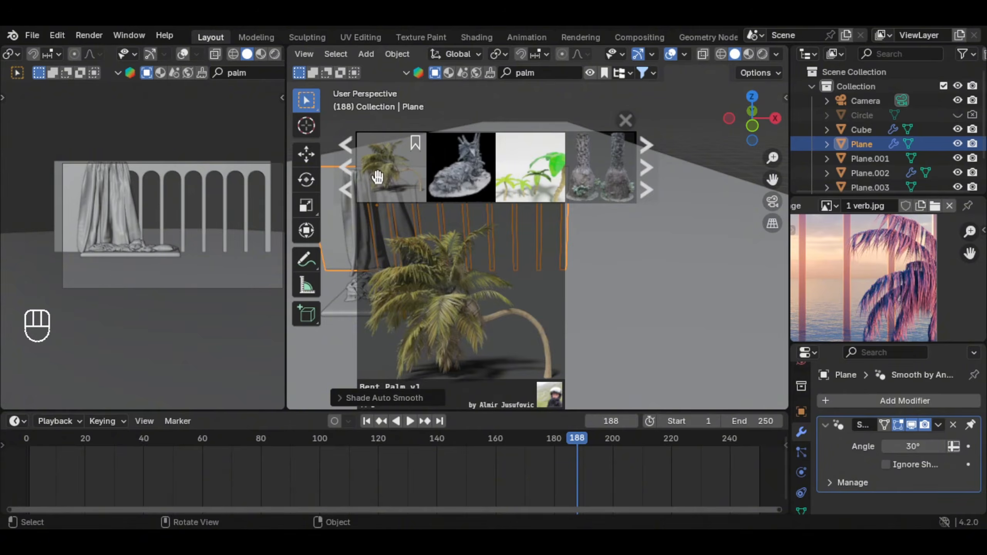
{"action": "left_click", "coordinate": [625, 121]}
Add a path curve in front view, place it beside the slab in front of the arches, and tilt it downwards
{"action": "key", "text": "KP_1"}
{"action": "key", "text": "shift+a"}
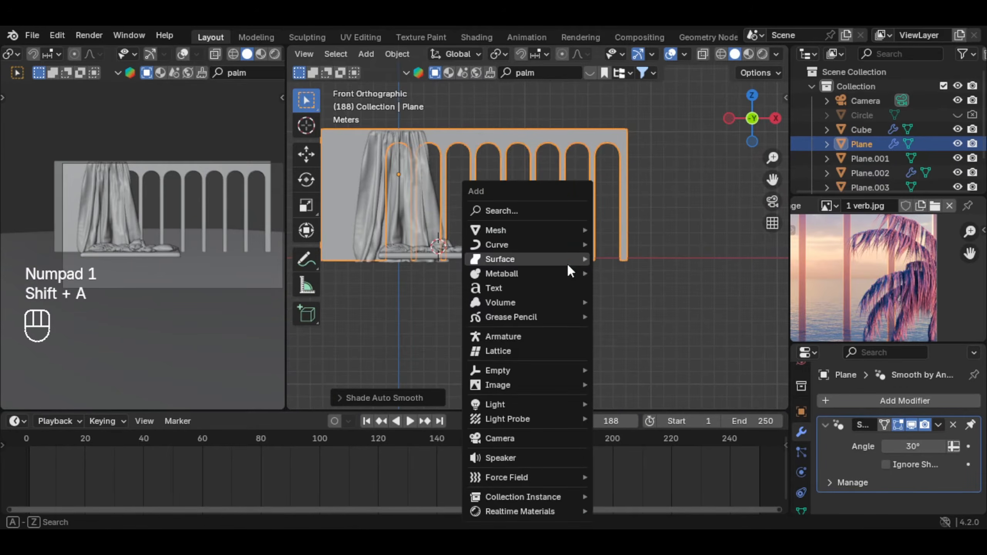
{"action": "mouse_move", "coordinate": [558, 244]}
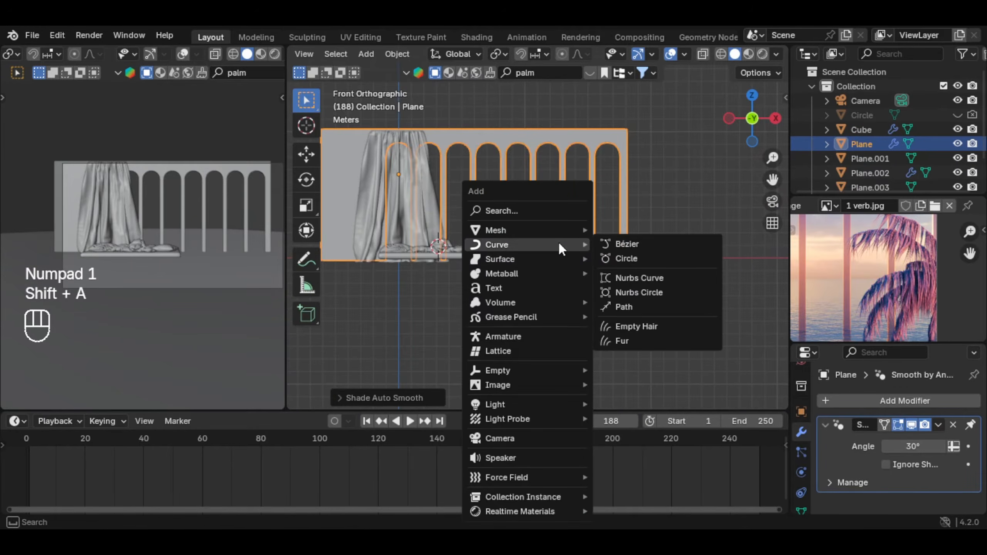
{"action": "left_click", "coordinate": [647, 307]}
{"action": "scroll", "coordinate": [513, 253], "scroll_direction": "up", "scroll_amount": 3}
{"action": "key", "text": "g"}
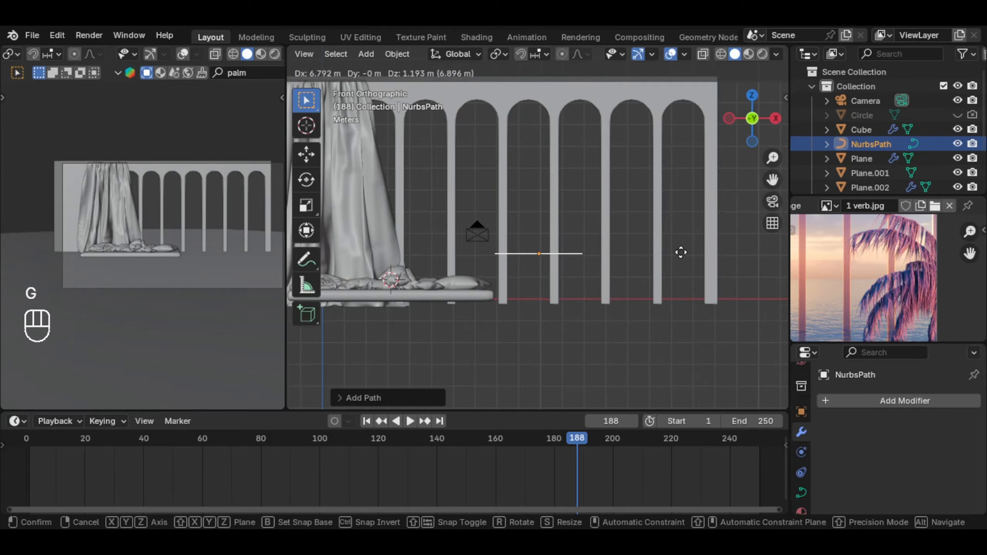
{"action": "left_click", "coordinate": [680, 254]}
{"action": "key", "text": "r"}
{"action": "left_click", "coordinate": [596, 242]}
Bend the path into an arch with proportional editing by raising its middle point and extending its left end outward
{"action": "key", "text": "Tab"}
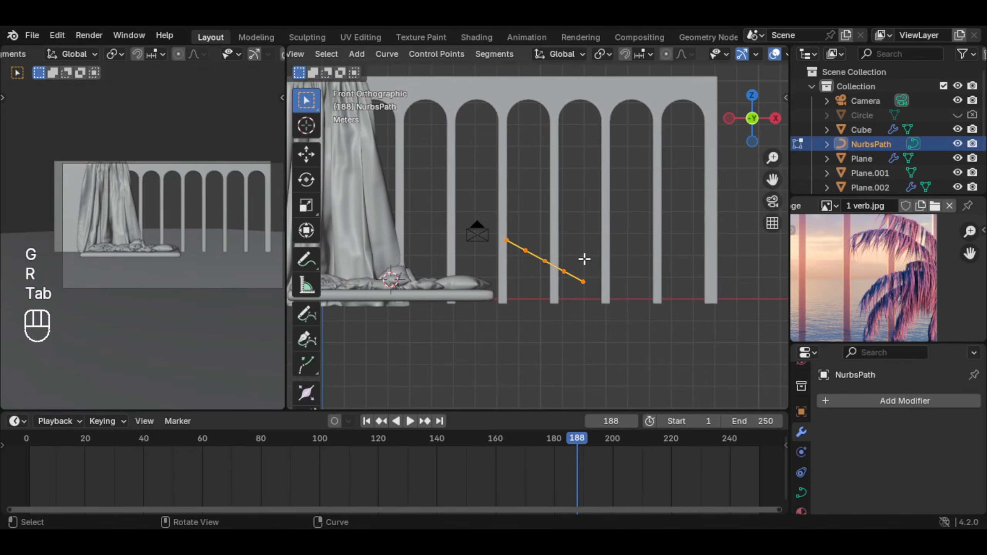
{"action": "middle_click_drag", "start_coordinate": [583, 261], "coordinate": [549, 231], "text": "shift"}
{"action": "scroll", "coordinate": [549, 231], "scroll_direction": "up", "scroll_amount": 2}
{"action": "left_click", "coordinate": [544, 176]}
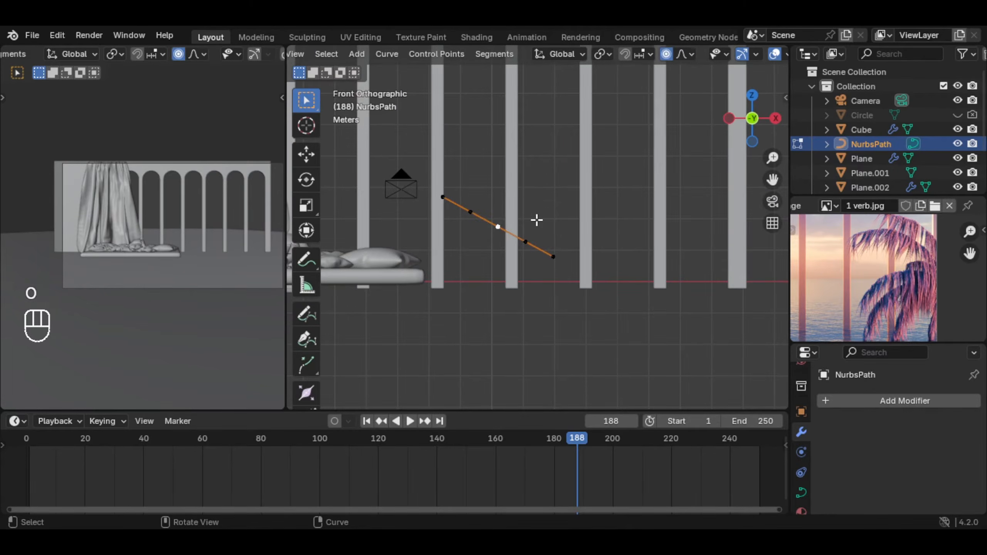
{"action": "left_click", "coordinate": [681, 55]}
{"action": "key", "text": "g"}
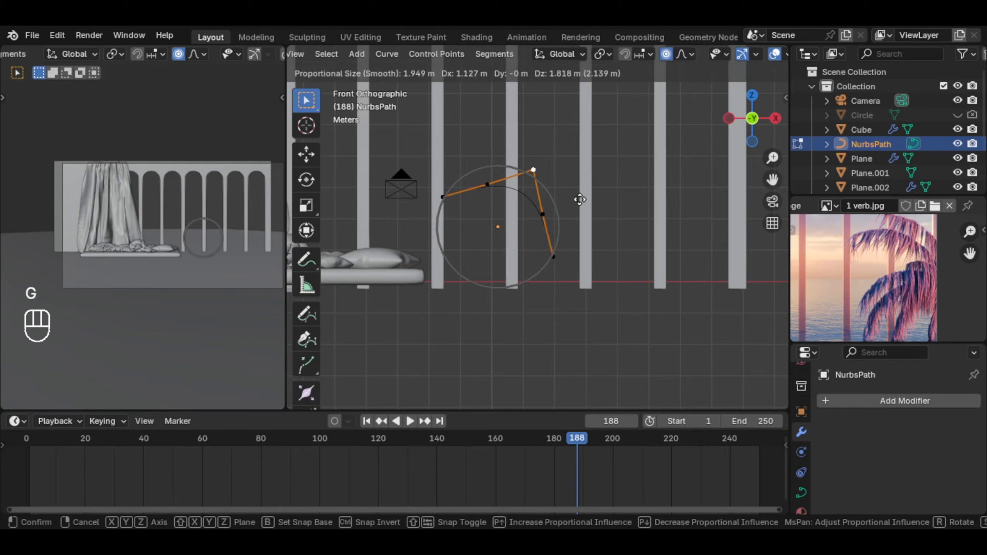
{"action": "left_click", "coordinate": [490, 214]}
{"action": "key", "text": "g"}
{"action": "left_click", "coordinate": [428, 189]}
{"action": "key", "text": "r"}
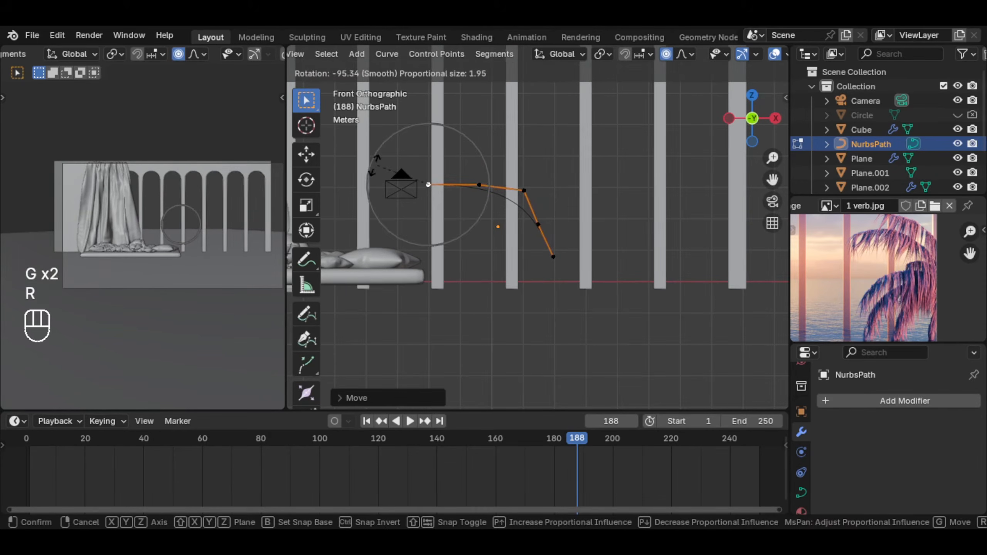
{"action": "left_click", "coordinate": [392, 168]}
Extrude two more points from the path's left end curving down over the slab, and adjust a point near the other end
{"action": "key", "text": "e"}
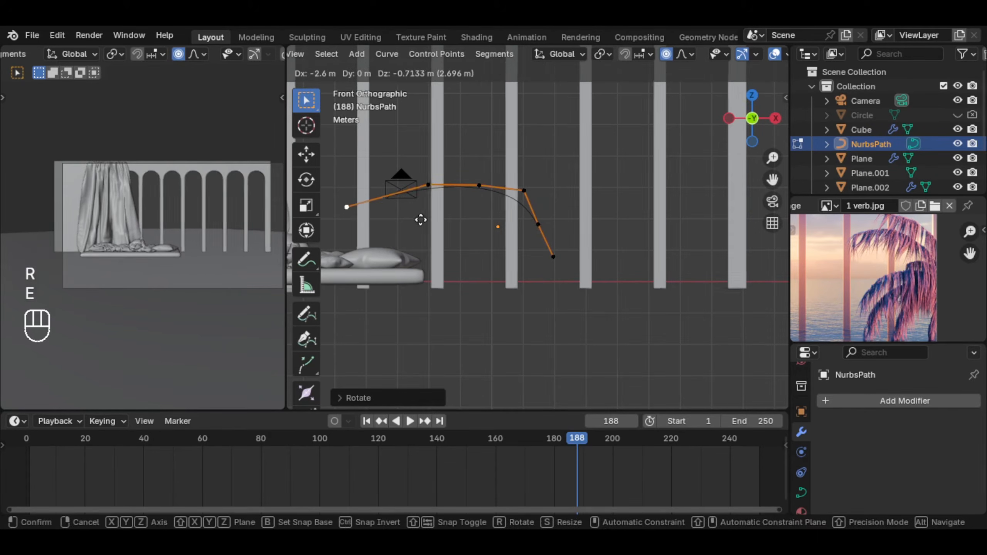
{"action": "left_click", "coordinate": [431, 228]}
{"action": "key", "text": "e"}
{"action": "left_click", "coordinate": [404, 257]}
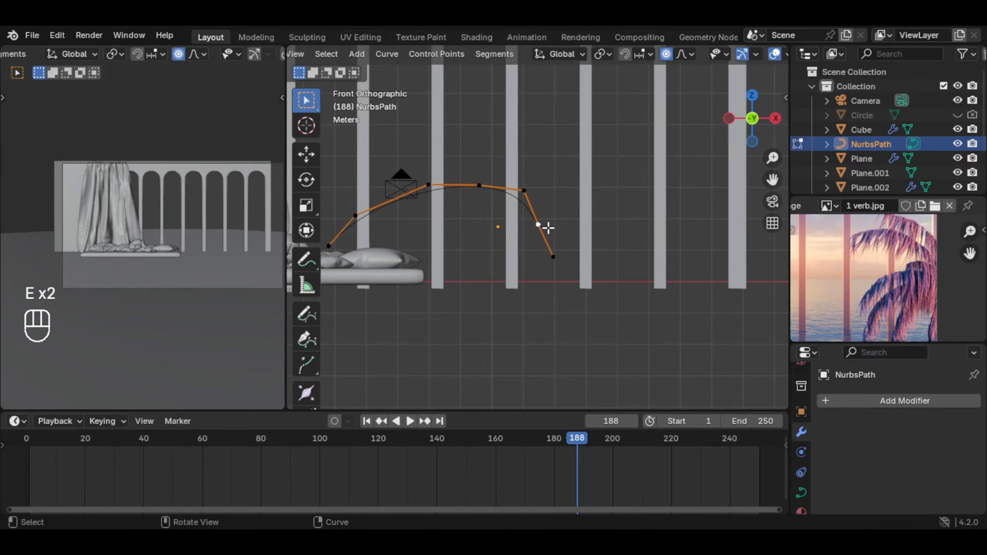
{"action": "key", "text": "g"}
{"action": "left_click", "coordinate": [516, 190]}
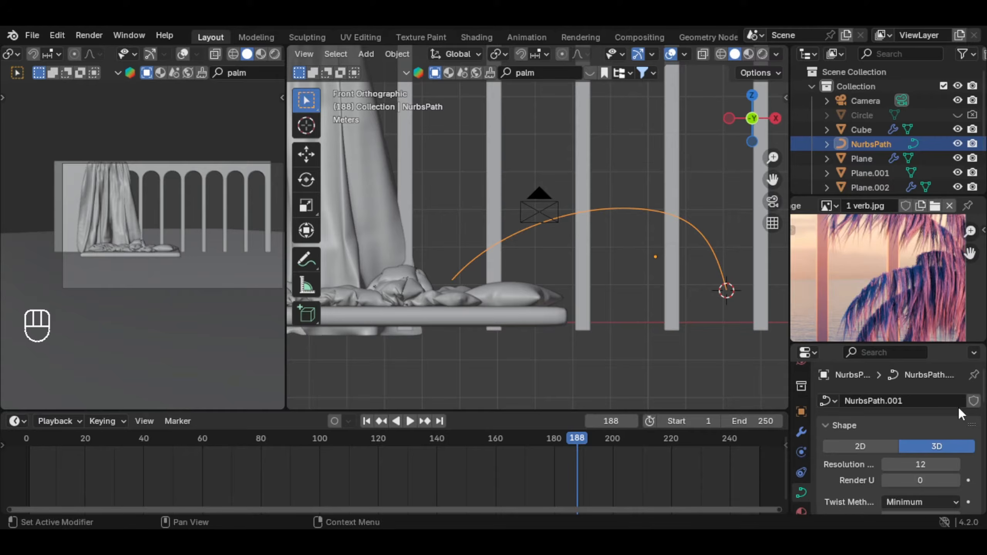
Give the arched path a round bevel with a depth of 0.07 m
{"action": "scroll", "coordinate": [958, 408], "scroll_direction": "down", "scroll_amount": 8}
{"action": "scroll", "coordinate": [968, 448], "scroll_direction": "down", "scroll_amount": 3}
{"action": "left_click", "coordinate": [864, 432]}
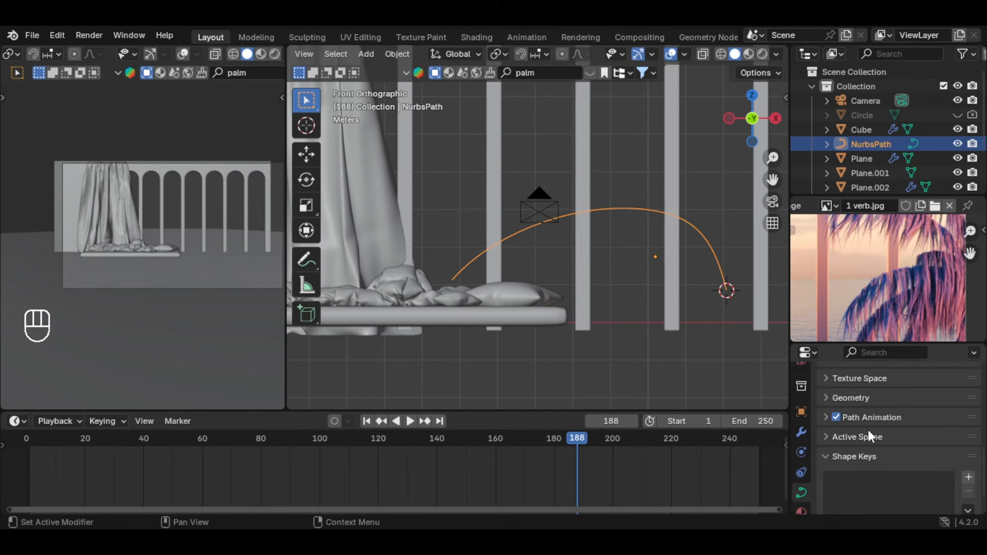
{"action": "left_click", "coordinate": [857, 398]}
{"action": "scroll", "coordinate": [860, 427], "scroll_direction": "down", "scroll_amount": 1}
{"action": "left_click", "coordinate": [851, 477]}
{"action": "scroll", "coordinate": [893, 459], "scroll_direction": "down", "scroll_amount": 2}
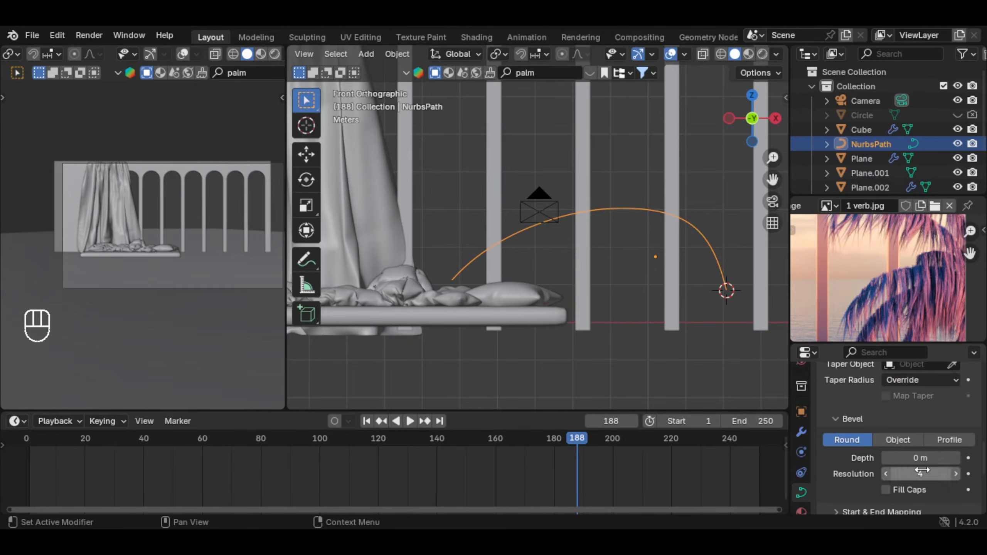
{"action": "left_click", "coordinate": [955, 458]}
{"action": "left_click", "coordinate": [955, 458]}
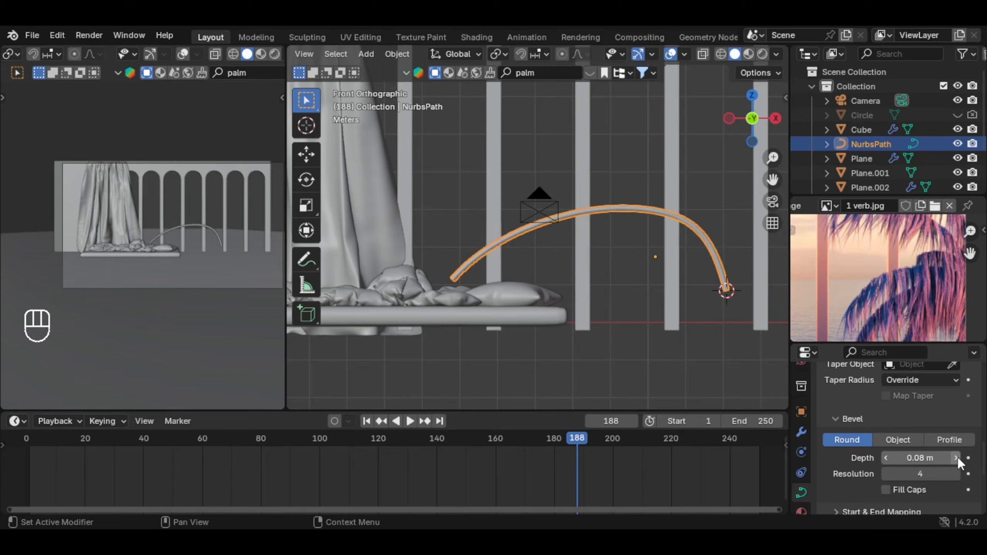
{"action": "left_click", "coordinate": [886, 458]}
{"action": "scroll", "coordinate": [499, 303], "scroll_direction": "up", "scroll_amount": 6}
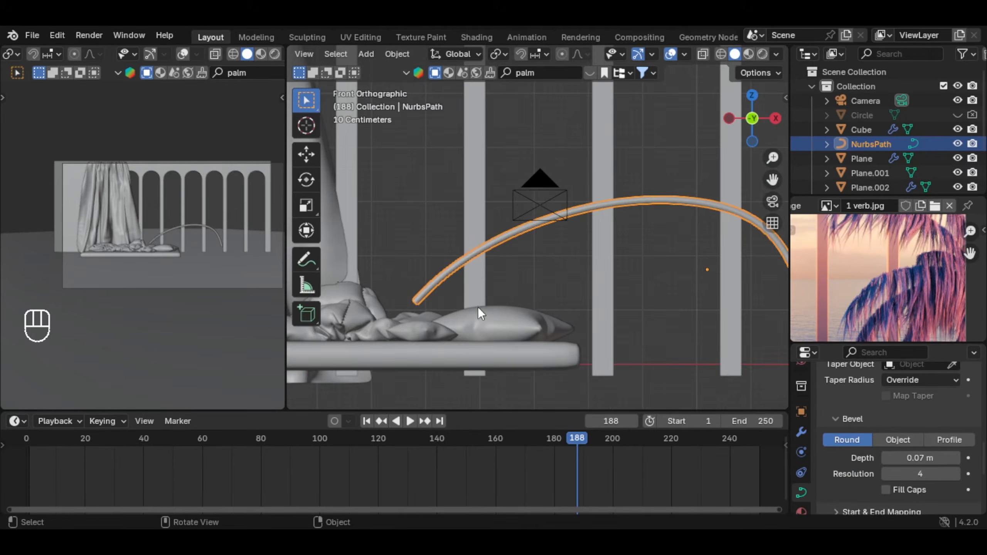
Taper the frond curve toward its free end by shrinking the radius of its tip control point
{"action": "key", "text": "Tab"}
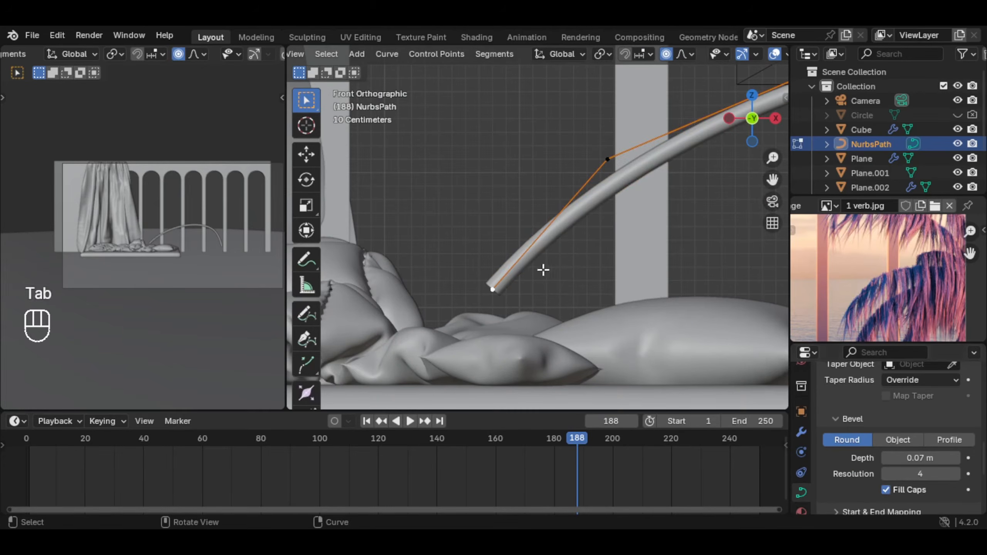
{"action": "scroll", "coordinate": [543, 269], "scroll_direction": "down", "scroll_amount": 1}
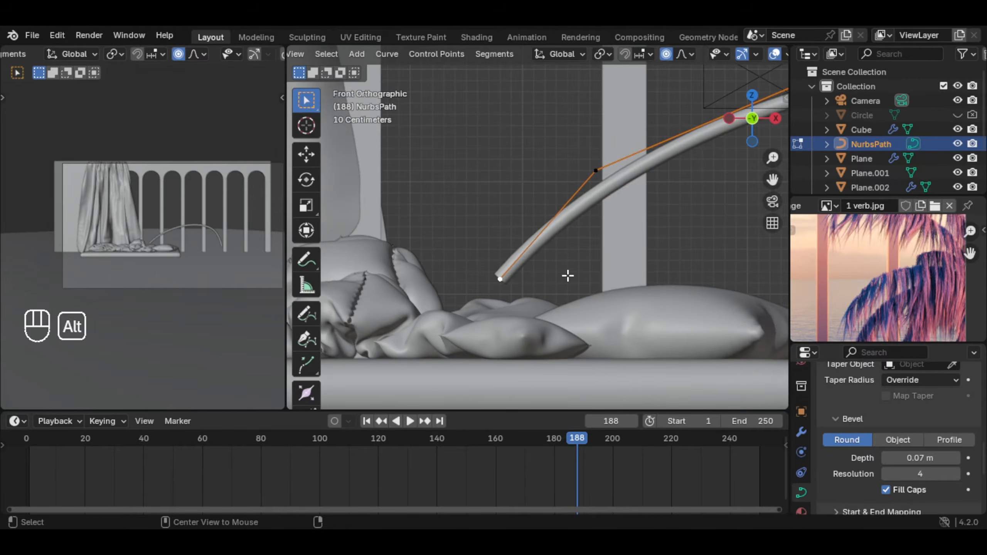
{"action": "key", "text": "alt+s"}
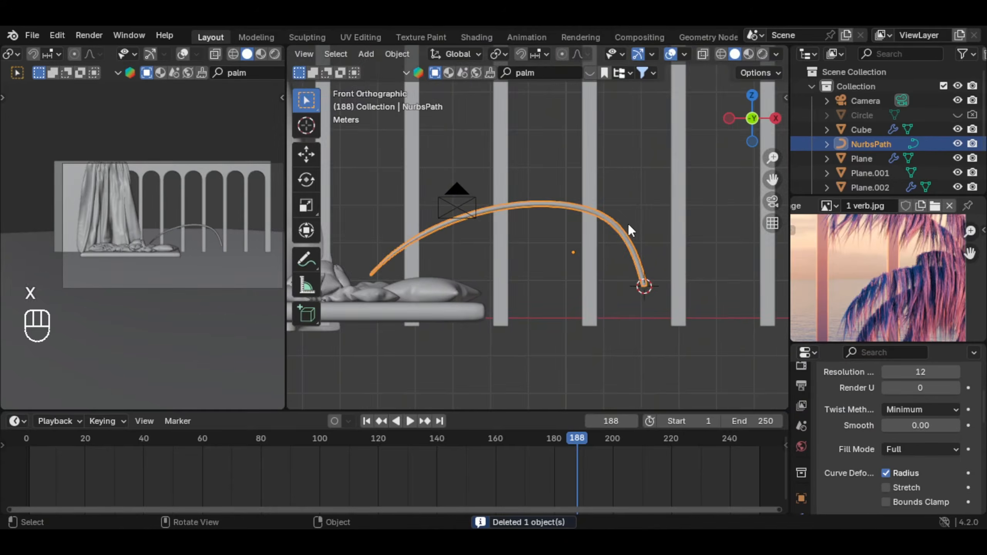
Snap the 3D cursor to the control point at the curve's base and set the curve's origin to the 3D cursor
{"action": "key", "text": "Tab"}
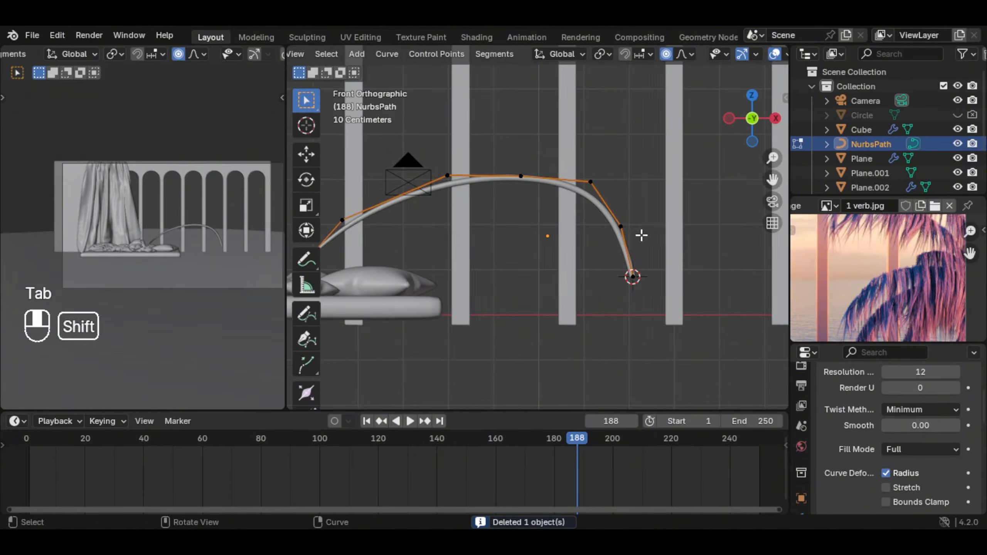
{"action": "left_click", "coordinate": [634, 276]}
{"action": "key", "text": "shift+s"}
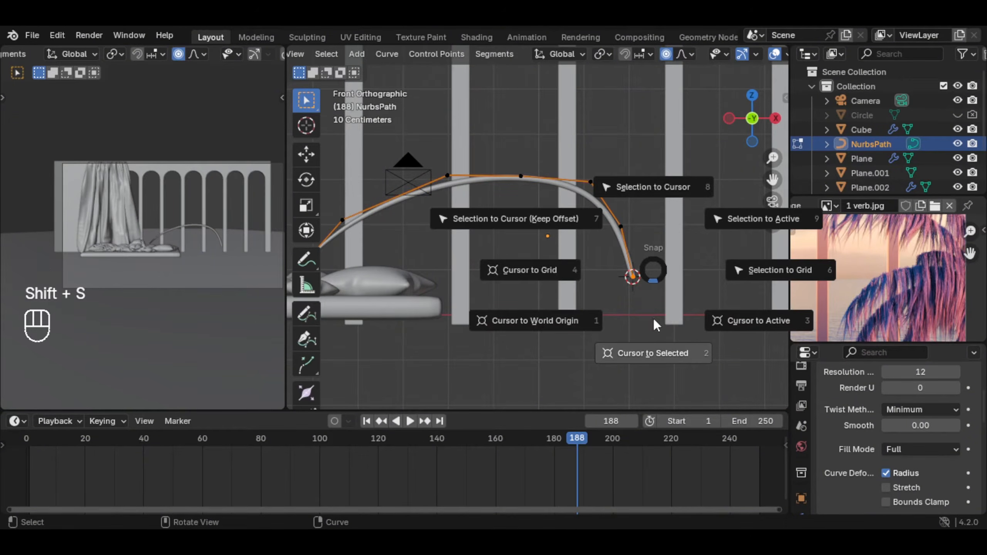
{"action": "left_click", "coordinate": [652, 280]}
{"action": "middle_click_drag", "start_coordinate": [648, 274], "coordinate": [661, 281], "text": "shift"}
{"action": "key", "text": "Tab"}
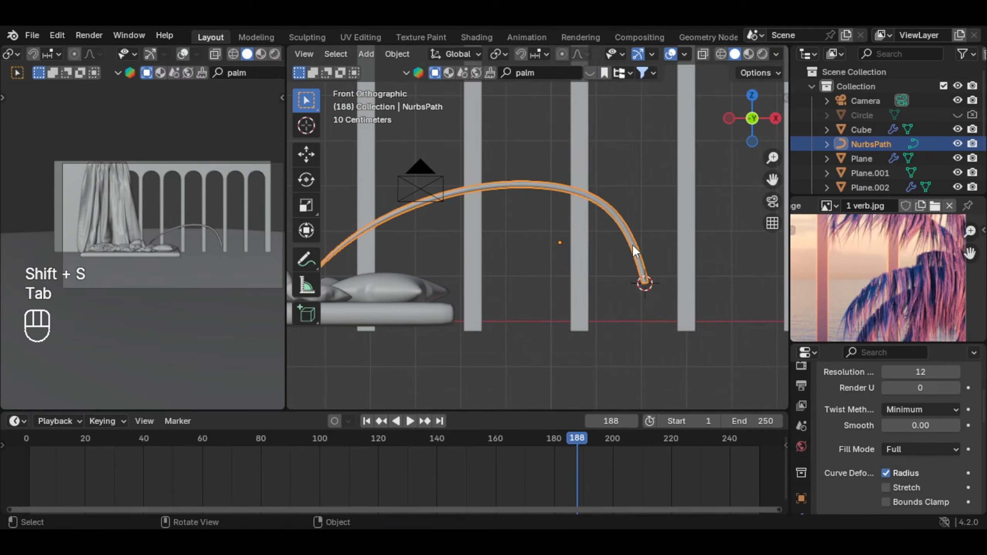
{"action": "right_click", "coordinate": [621, 231]}
{"action": "mouse_move", "coordinate": [621, 232]}
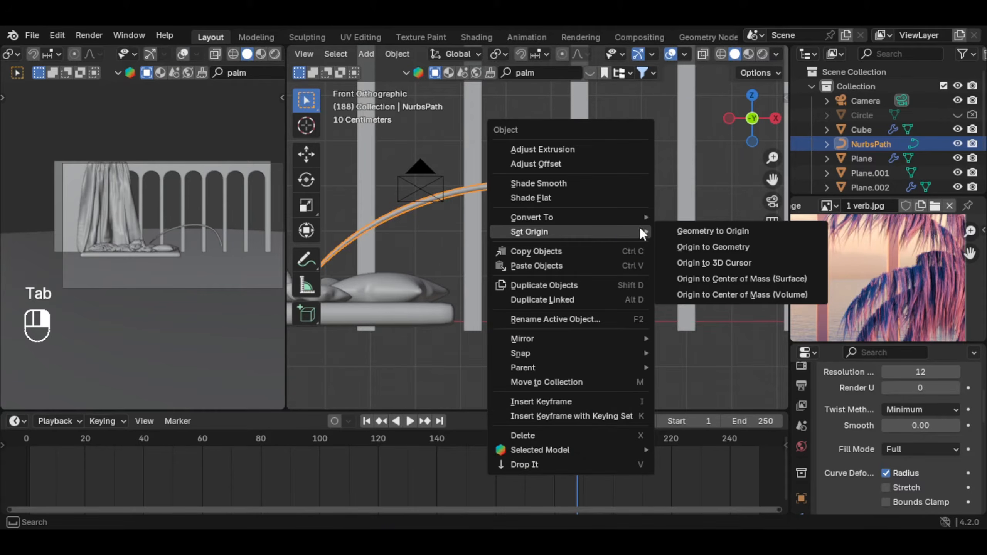
{"action": "left_click", "coordinate": [740, 263]}
Duplicate the frond curve and raise the copy slightly along the Z axis
{"action": "scroll", "coordinate": [681, 249], "scroll_direction": "down", "scroll_amount": 2}
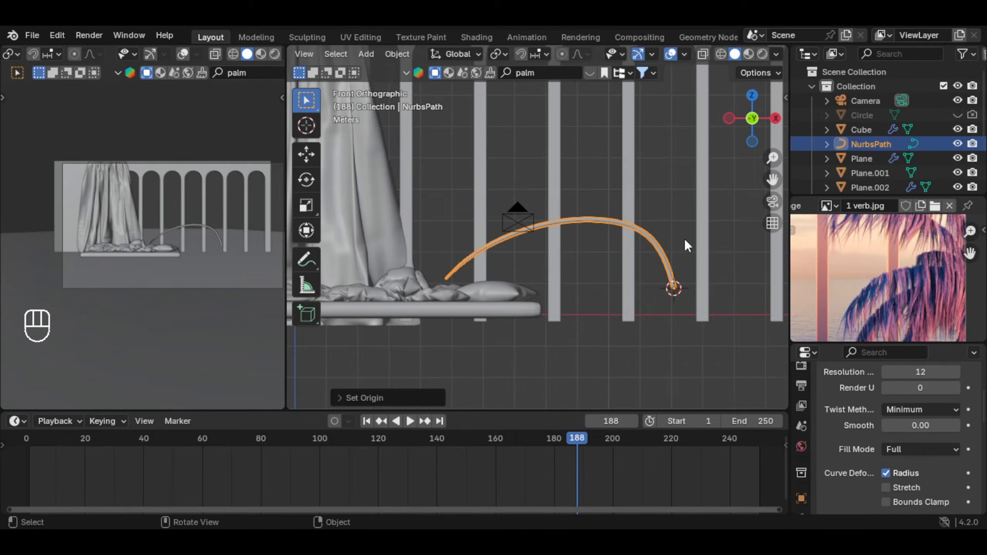
{"action": "key", "text": "shift+d"}
{"action": "right_click", "coordinate": [693, 221]}
{"action": "key", "text": "g"}
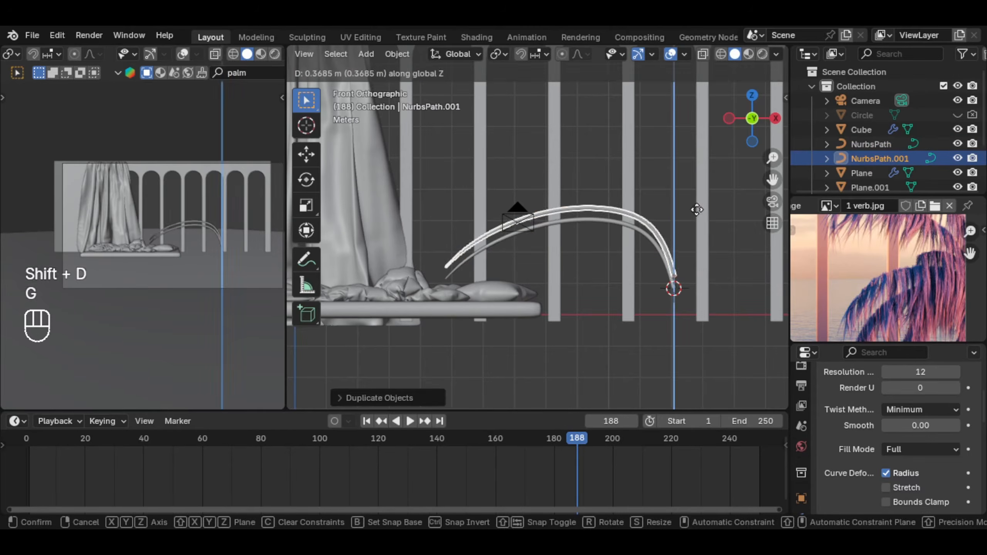
{"action": "left_click", "coordinate": [534, 191]}
Raise the control points at the free end of the copied curve so it arches well above the original
{"action": "key", "text": "Tab"}
{"action": "key", "text": "g"}
{"action": "left_click", "coordinate": [538, 175]}
{"action": "left_click", "coordinate": [464, 184]}
{"action": "key", "text": "g"}
{"action": "left_click", "coordinate": [492, 232]}
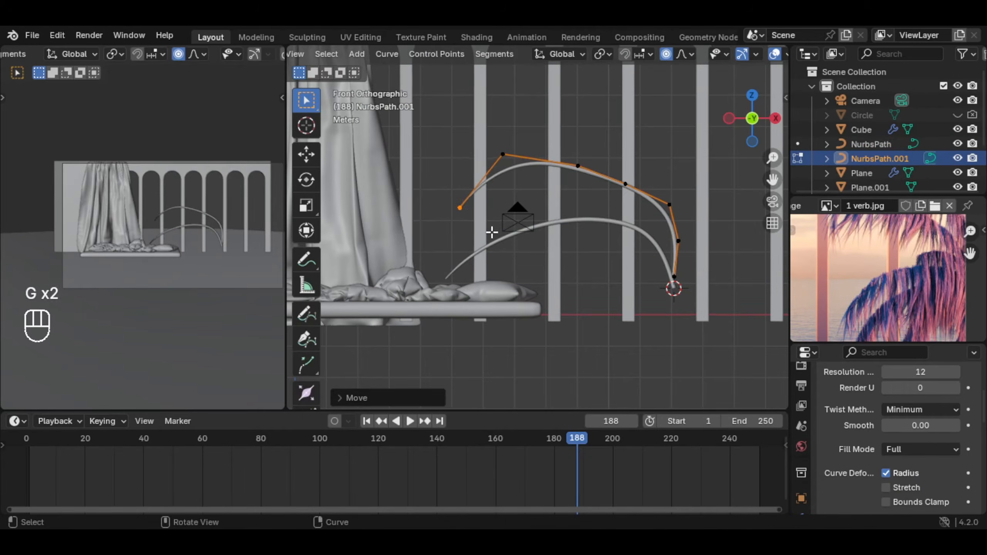
Lower the third control point from the copied curve's tip and raise the fourth to reshape its crest
{"action": "left_click", "coordinate": [579, 167]}
{"action": "key", "text": "g"}
{"action": "left_click", "coordinate": [595, 200]}
{"action": "left_click", "coordinate": [625, 190]}
{"action": "key", "text": "g"}
{"action": "left_click", "coordinate": [632, 173]}
Pull the copied curve's tip downward so the end droops, and return to Object Mode
{"action": "left_click", "coordinate": [464, 210]}
{"action": "key", "text": "g"}
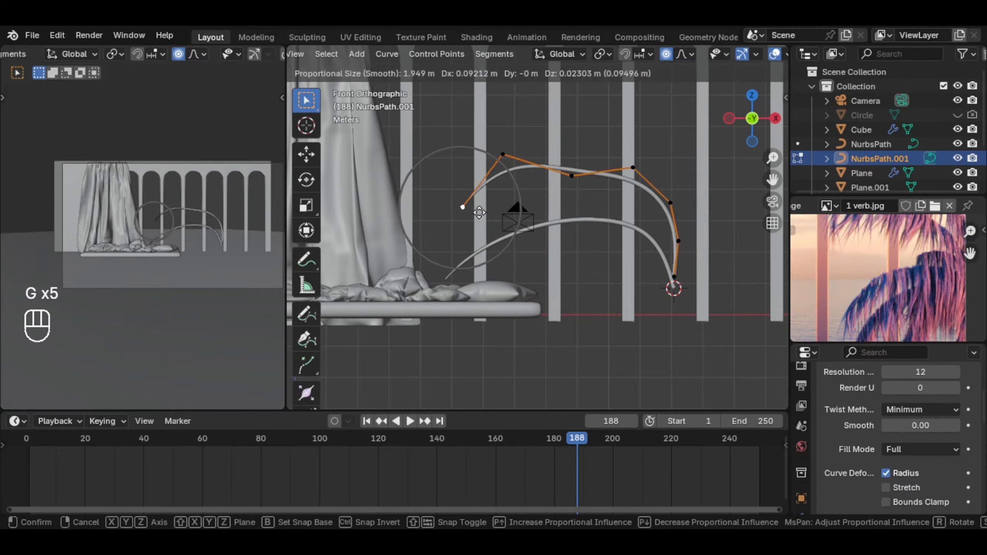
{"action": "left_click", "coordinate": [490, 232]}
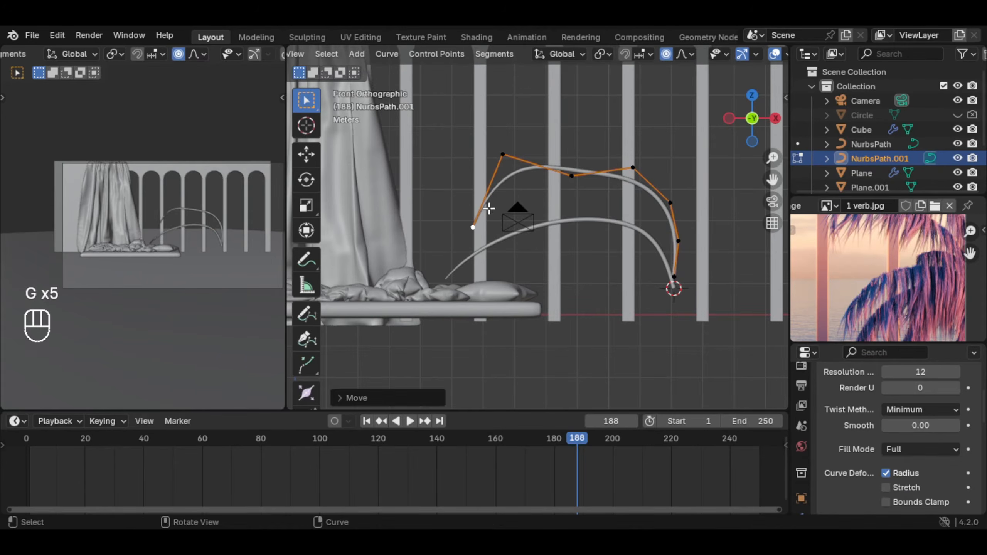
{"action": "key", "text": "g"}
{"action": "left_click", "coordinate": [472, 206]}
{"action": "key", "text": "Tab"}
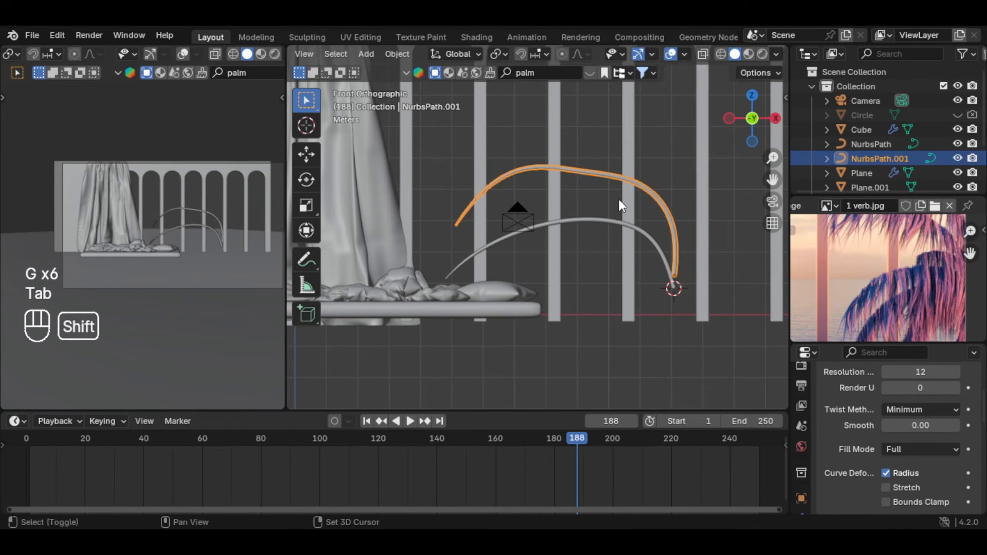
Duplicate the upper frond curve, raise the copy slightly, and rotate it about 25 degrees upward around its base
{"action": "middle_click_drag", "start_coordinate": [619, 199], "coordinate": [597, 302], "text": "shift"}
{"action": "key", "text": "shift+d"}
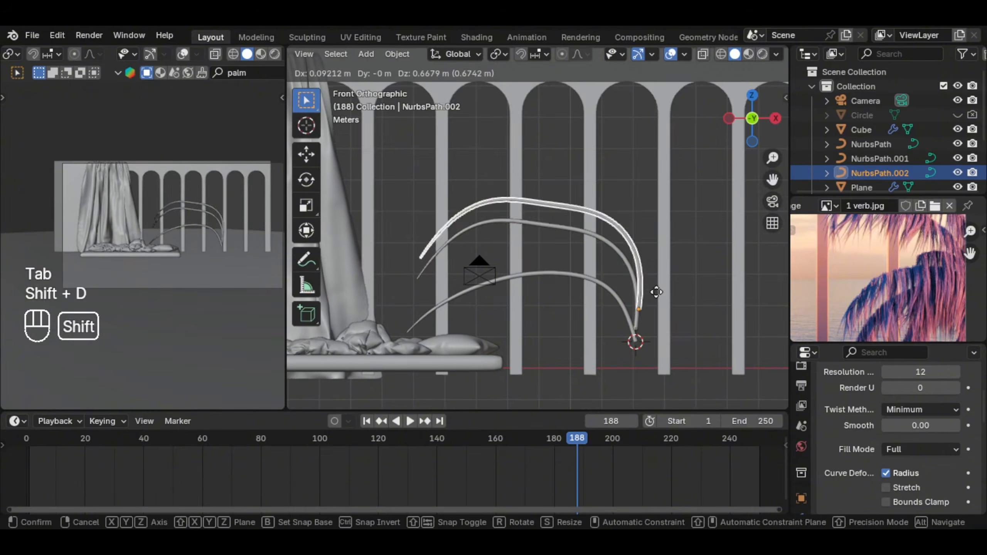
{"action": "right_click", "coordinate": [656, 288]}
{"action": "key", "text": "g"}
{"action": "left_click", "coordinate": [660, 272]}
{"action": "key", "text": "r"}
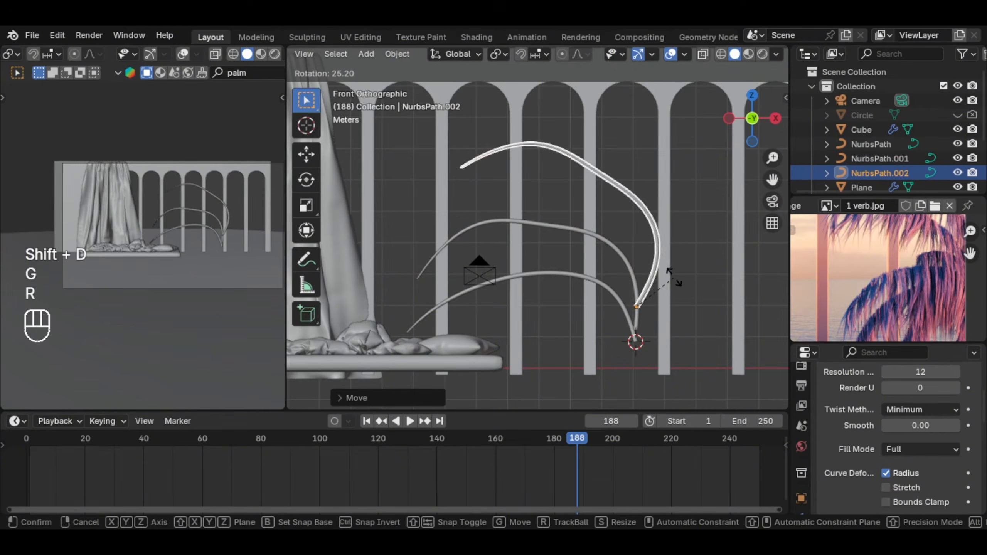
{"action": "left_click", "coordinate": [676, 279]}
Lower the tip and the upper control points of the new top curve so its free end droops
{"action": "key", "text": "Tab"}
{"action": "key", "text": "g"}
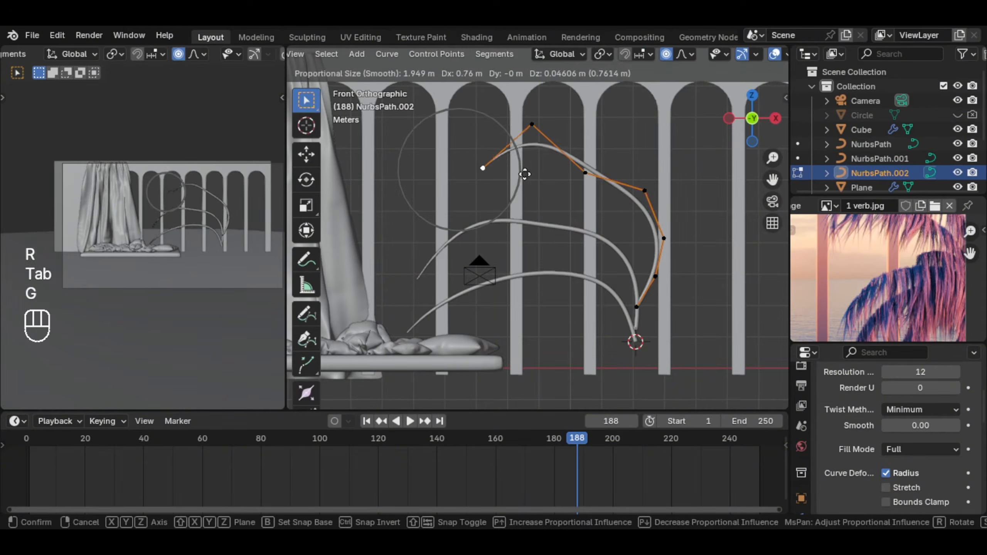
{"action": "left_click", "coordinate": [508, 205]}
{"action": "left_click", "coordinate": [532, 125]}
{"action": "key", "text": "g"}
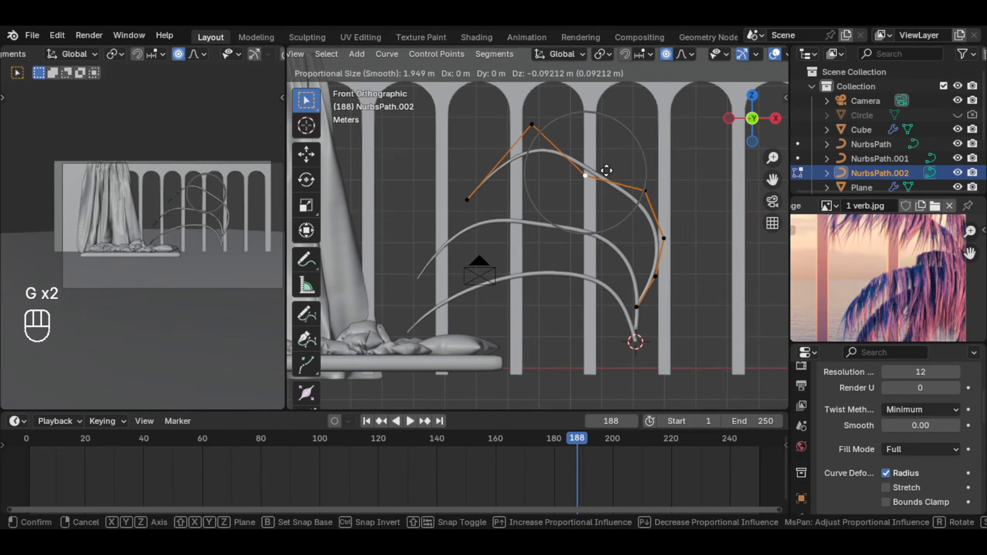
{"action": "left_click", "coordinate": [531, 115]}
{"action": "key", "text": "g"}
{"action": "left_click", "coordinate": [510, 151]}
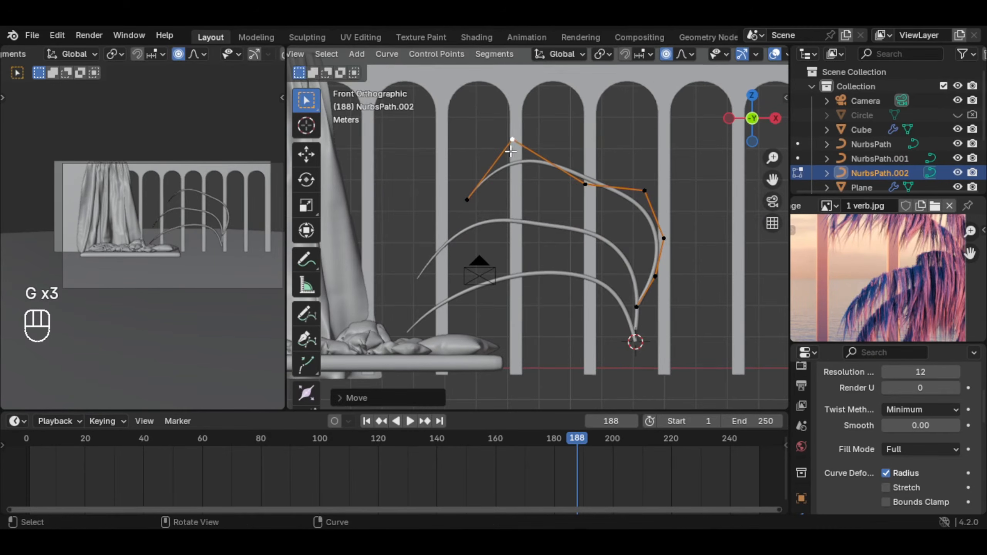
Pull the control points along the outer bend of the top curve inward, above its base
{"action": "left_click", "coordinate": [645, 191]}
{"action": "key", "text": "g"}
{"action": "left_click", "coordinate": [606, 199]}
{"action": "left_click", "coordinate": [662, 238]}
{"action": "key", "text": "g"}
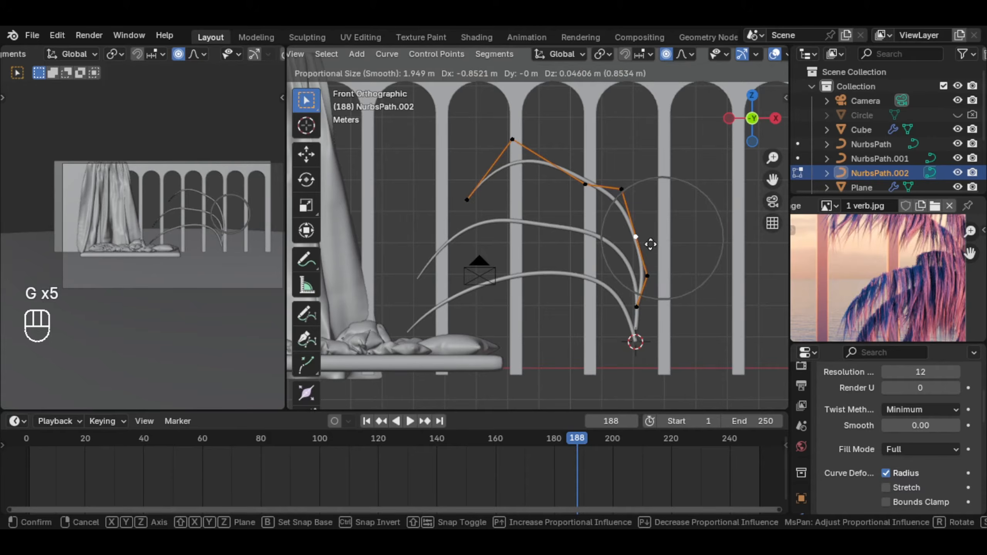
{"action": "left_click", "coordinate": [651, 248]}
{"action": "left_click", "coordinate": [655, 276]}
{"action": "key", "text": "g"}
{"action": "left_click", "coordinate": [610, 242]}
{"action": "key", "text": "Tab"}
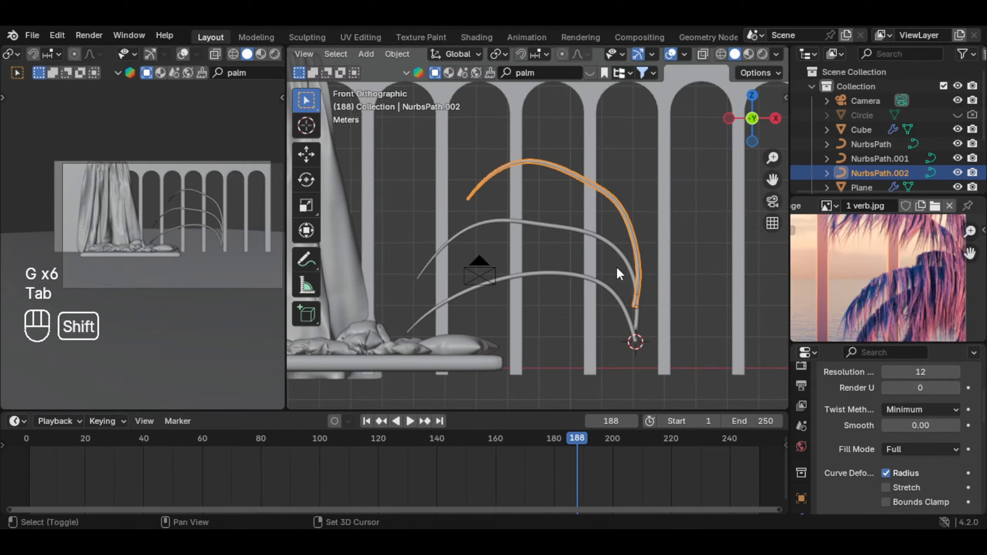
Move the tip of the lowest frond curve down to the edge of the bed cushions
{"action": "middle_click_drag", "start_coordinate": [618, 268], "coordinate": [608, 260], "text": "shift"}
{"action": "left_click", "coordinate": [439, 298]}
{"action": "key", "text": "Tab"}
{"action": "key", "text": "g"}
{"action": "left_click", "coordinate": [501, 336]}
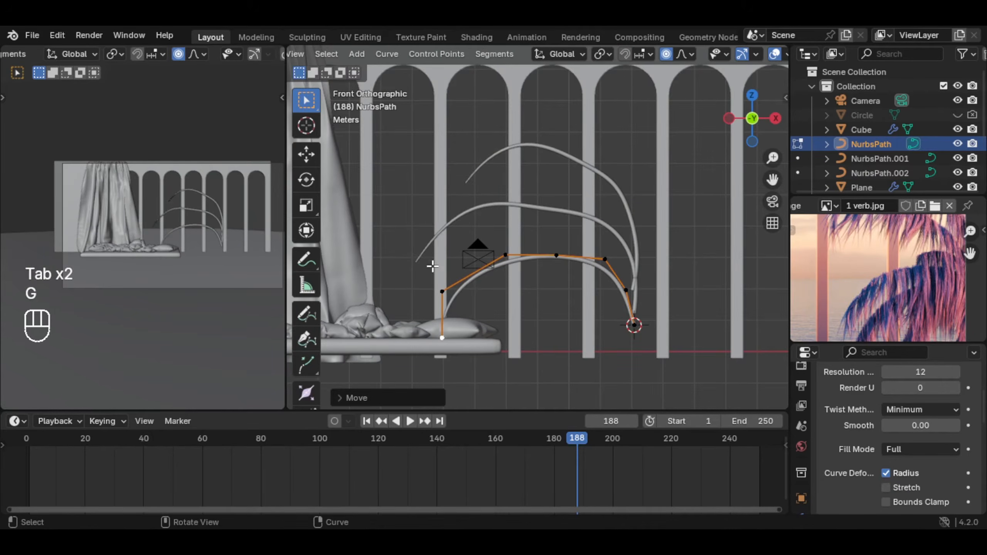
{"action": "key", "text": "Tab"}
Lower the tip of the middle frond curve
{"action": "left_click", "coordinate": [416, 257]}
{"action": "key", "text": "Tab"}
{"action": "key", "text": "g"}
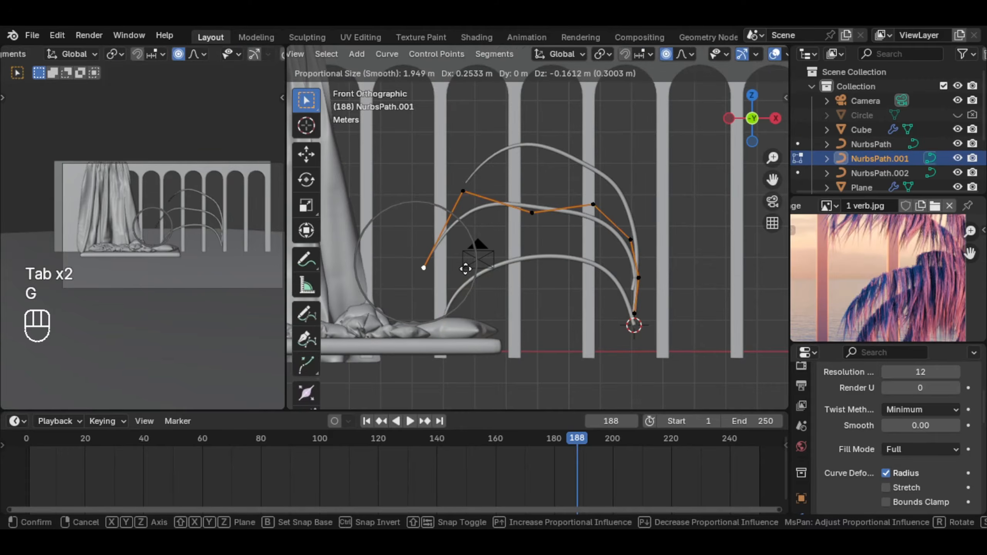
{"action": "left_click", "coordinate": [489, 290]}
{"action": "key", "text": "Tab"}
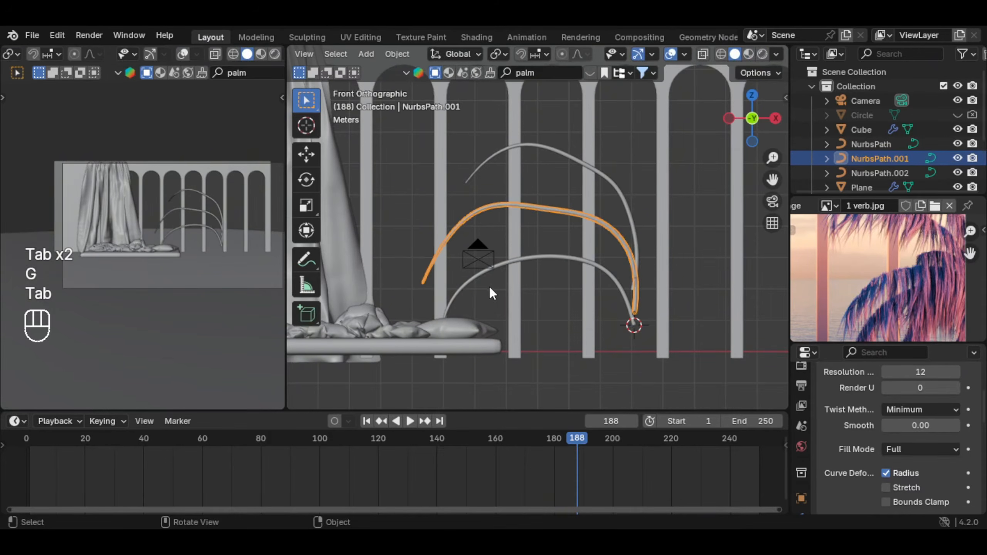
Duplicate the lowest frond curve and raise the copy slightly along the Z axis
{"action": "left_click", "coordinate": [613, 300]}
{"action": "key", "text": "shift+d"}
{"action": "right_click", "coordinate": [658, 284]}
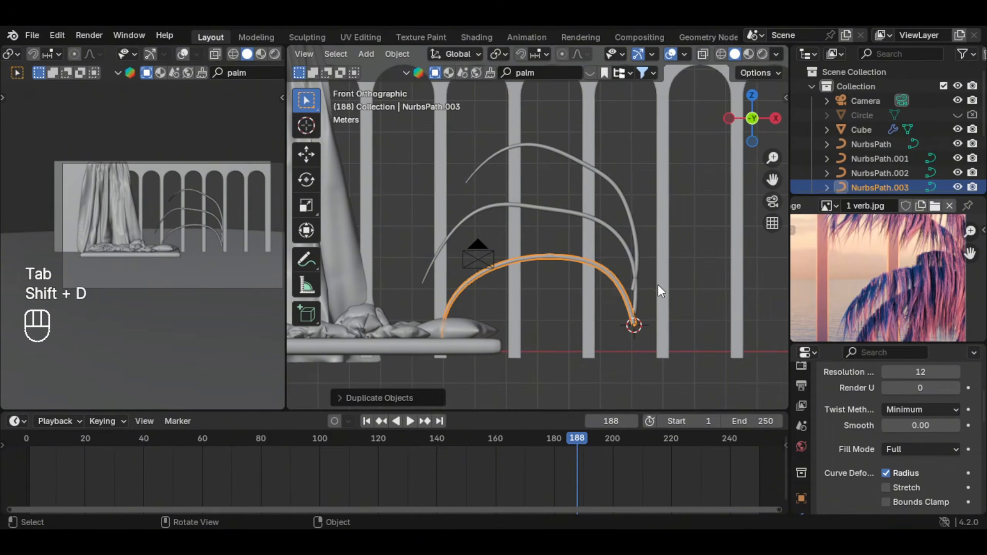
{"action": "key", "text": "g"}
{"action": "key", "text": "z"}
{"action": "left_click", "coordinate": [658, 264]}
Rotate the new copy upward, scale it down, and nudge it into place between the lowest and middle fronds
{"action": "key", "text": "r"}
{"action": "left_click", "coordinate": [666, 277]}
{"action": "key", "text": "s"}
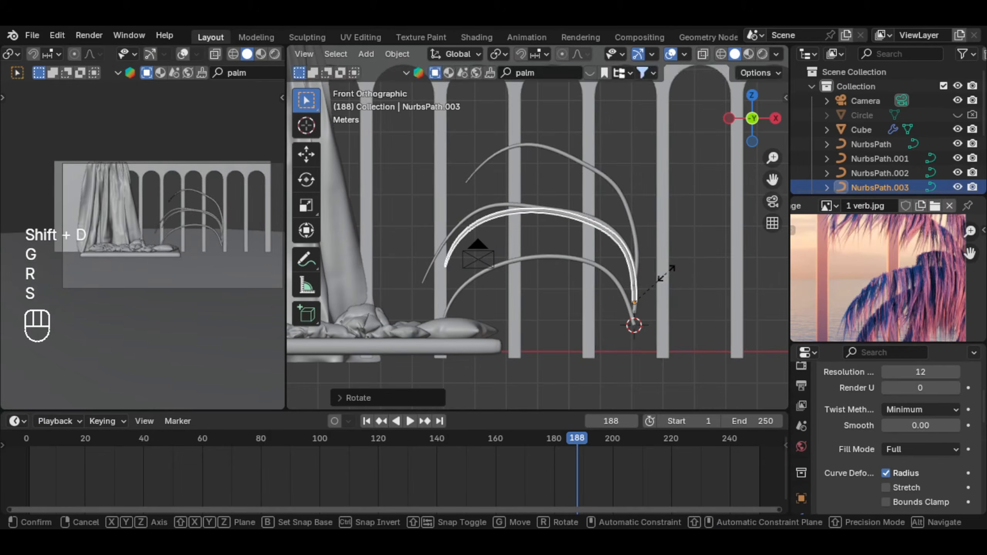
{"action": "left_click", "coordinate": [641, 276]}
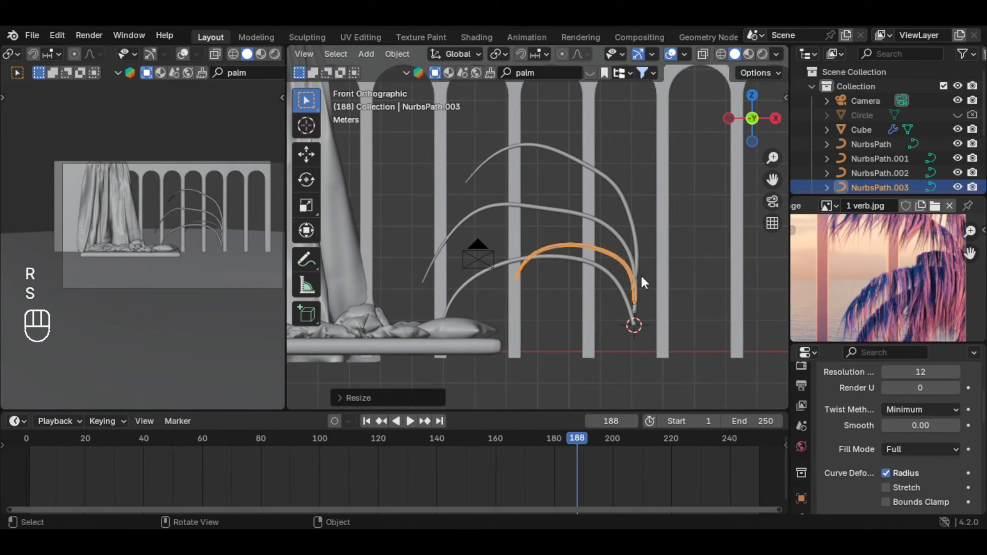
{"action": "key", "text": "r"}
{"action": "key", "text": "g"}
{"action": "left_click", "coordinate": [645, 255]}
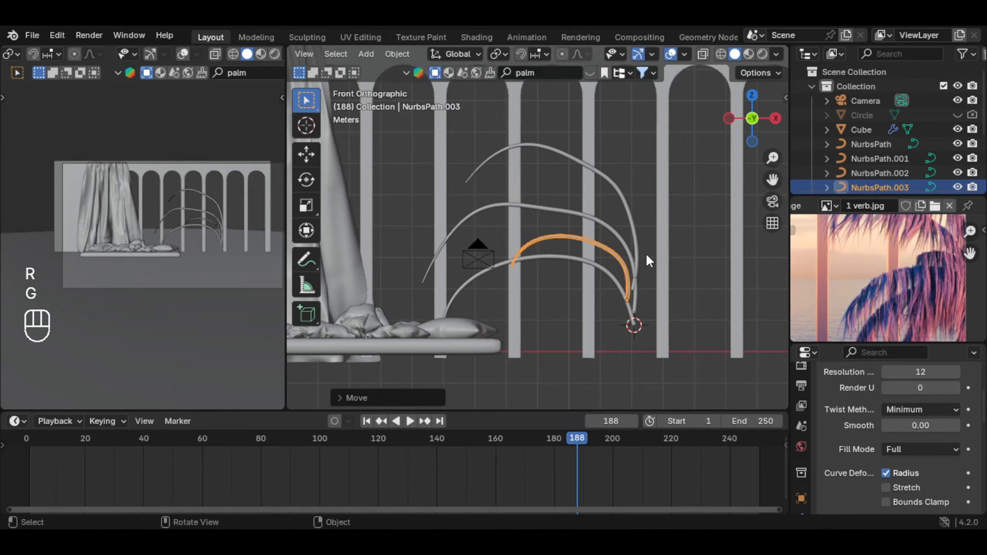
{"action": "key", "text": "r"}
{"action": "left_click", "coordinate": [651, 257]}
Reposition the small frond's free-end control points to stretch its tip outward and flatten its arch
{"action": "key", "text": "Tab"}
{"action": "key", "text": "g"}
{"action": "left_click", "coordinate": [521, 257]}
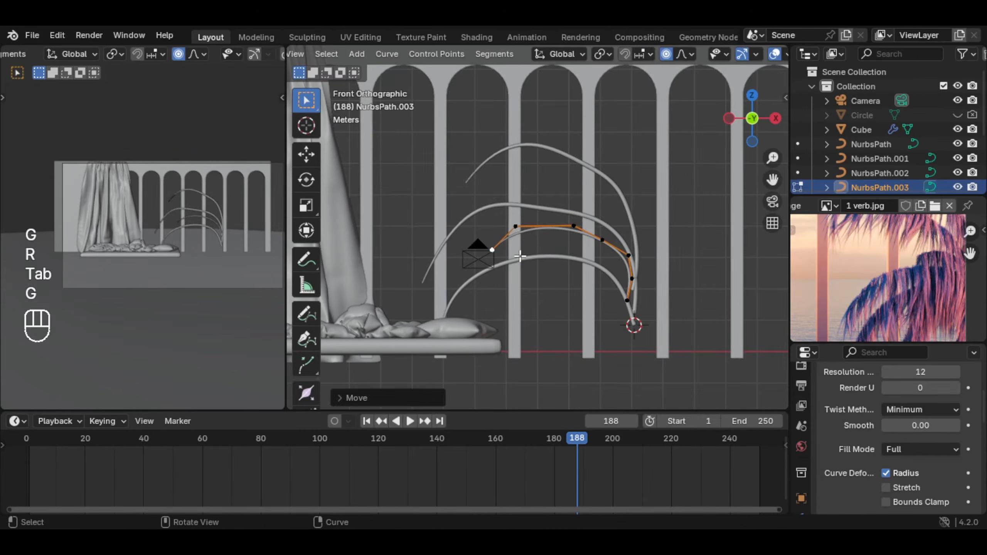
{"action": "key", "text": "g"}
{"action": "left_click", "coordinate": [506, 248]}
{"action": "key", "text": "g"}
{"action": "left_click", "coordinate": [503, 246]}
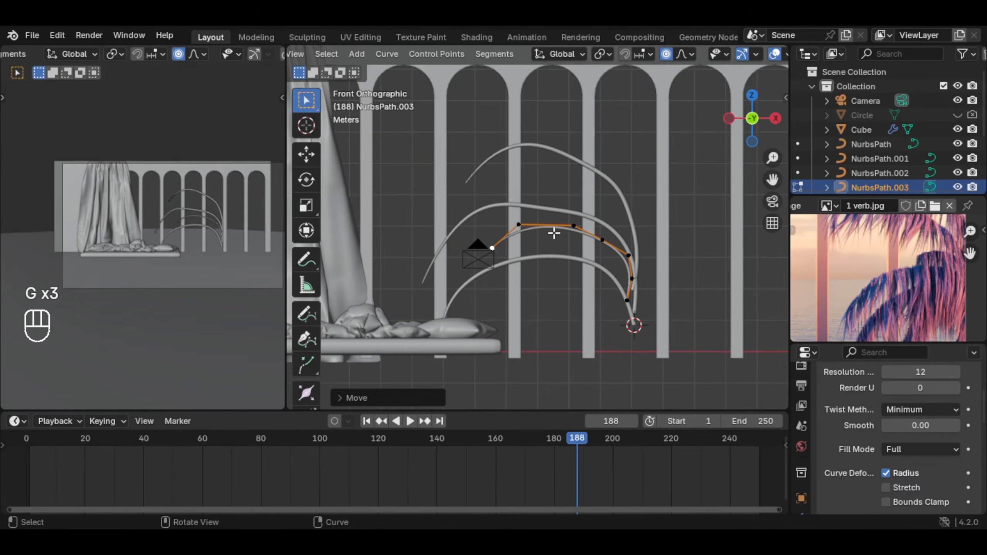
{"action": "key", "text": "g"}
{"action": "left_click", "coordinate": [569, 233]}
{"action": "key", "text": "Tab"}
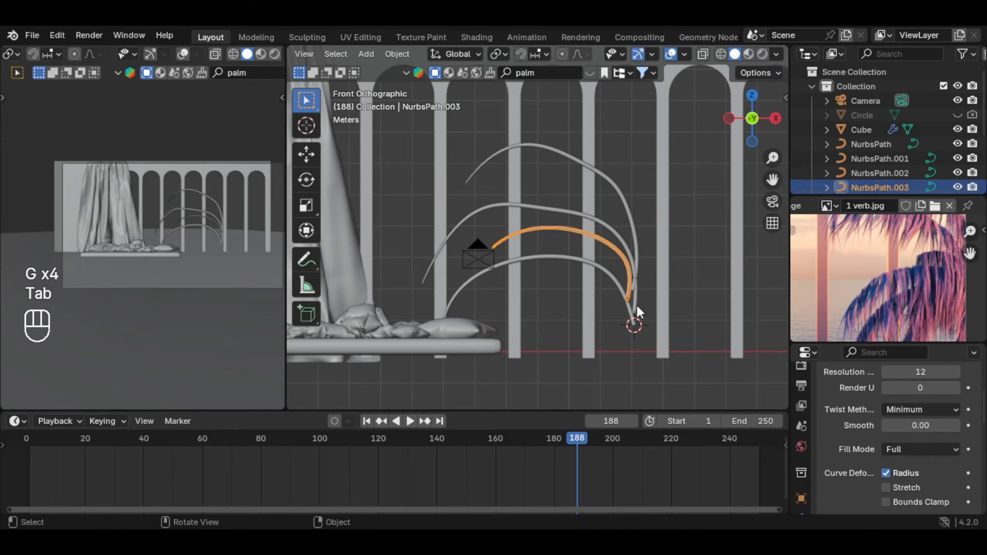
Duplicate the small frond and move, rotate and scale the copy so it arches beneath the other fronds
{"action": "key", "text": "shift+d"}
{"action": "key", "text": "h"}
{"action": "key", "text": "ctrl+z"}
{"action": "key", "text": "g"}
{"action": "key", "text": "r"}
{"action": "key", "text": "s"}
{"action": "key", "text": "s"}
Duplicate the lowest small frond, then move, rotate and shrink the copy into the gap just above it
{"action": "key", "text": "shift+d"}
{"action": "key", "text": "g"}
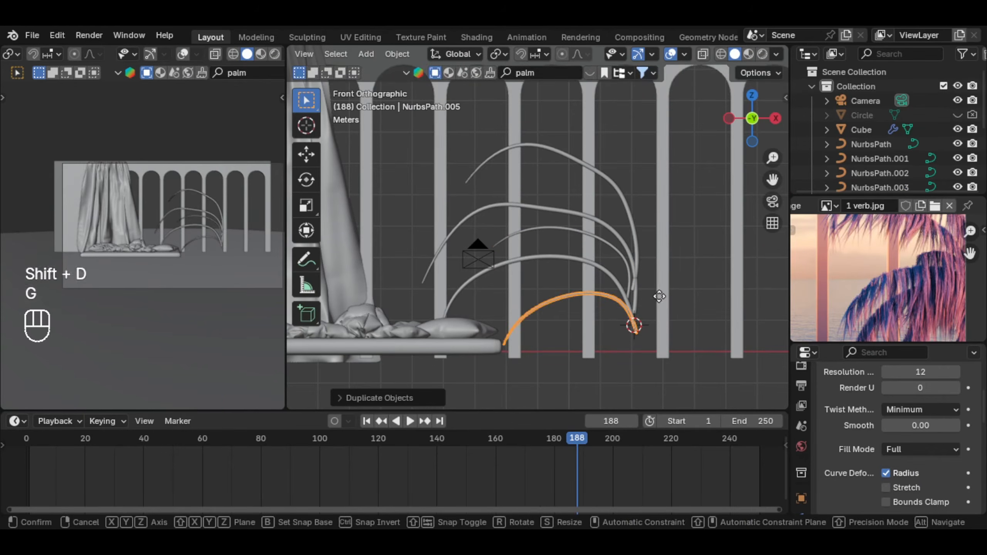
{"action": "left_click", "coordinate": [648, 276]}
{"action": "key", "text": "r"}
{"action": "key", "text": "s"}
{"action": "key", "text": "r"}
{"action": "key", "text": "g"}
Adjust the control points of the smallest frond to give it a flatter arch of its own
{"action": "key", "text": "Tab"}
{"action": "key", "text": "g"}
{"action": "key", "text": "g"}
{"action": "key", "text": "g"}
{"action": "key", "text": "g"}
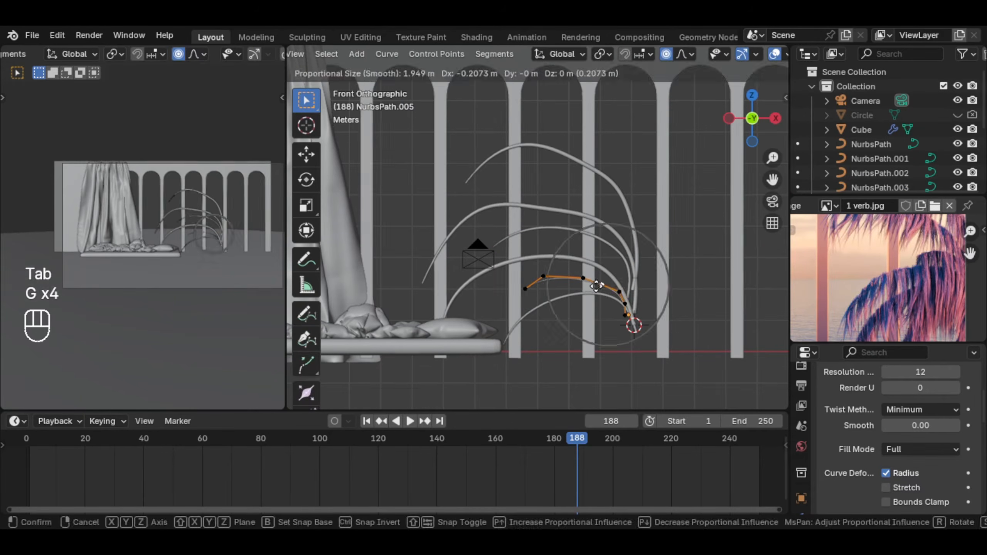
{"action": "left_click", "coordinate": [597, 286]}
{"action": "key", "text": "g"}
{"action": "key", "text": "g"}
{"action": "key", "text": "Tab"}
Duplicate the top frond curve and rotate the copy to stand more upright above it
{"action": "left_click", "coordinate": [626, 197]}
{"action": "key", "text": "shift+d"}
{"action": "key", "text": "r"}
Move the upright frond's upper, middle and lower control points to smooth its bend and pull it inward
{"action": "key", "text": "Tab"}
{"action": "key", "text": "g"}
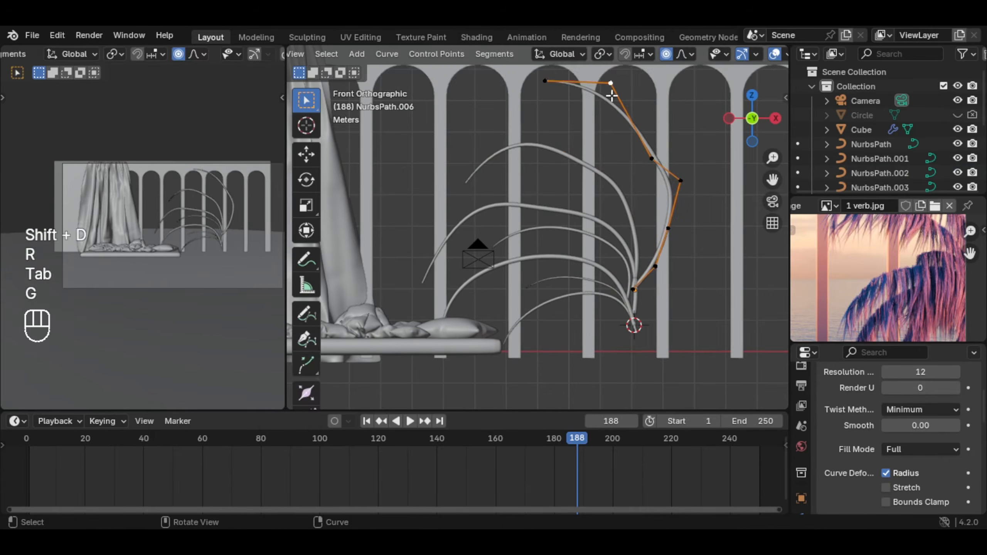
{"action": "left_click", "coordinate": [681, 180]}
{"action": "key", "text": "g"}
{"action": "key", "text": "g"}
{"action": "key", "text": "g"}
{"action": "left_click", "coordinate": [655, 267]}
{"action": "key", "text": "g"}
{"action": "key", "text": "g"}
Lower the tip of the upright frond and return to Object Mode
{"action": "left_click", "coordinate": [545, 81]}
{"action": "key", "text": "g"}
{"action": "key", "text": "Tab"}
{"action": "middle_click_drag", "start_coordinate": [569, 185], "coordinate": [562, 207], "text": "shift"}
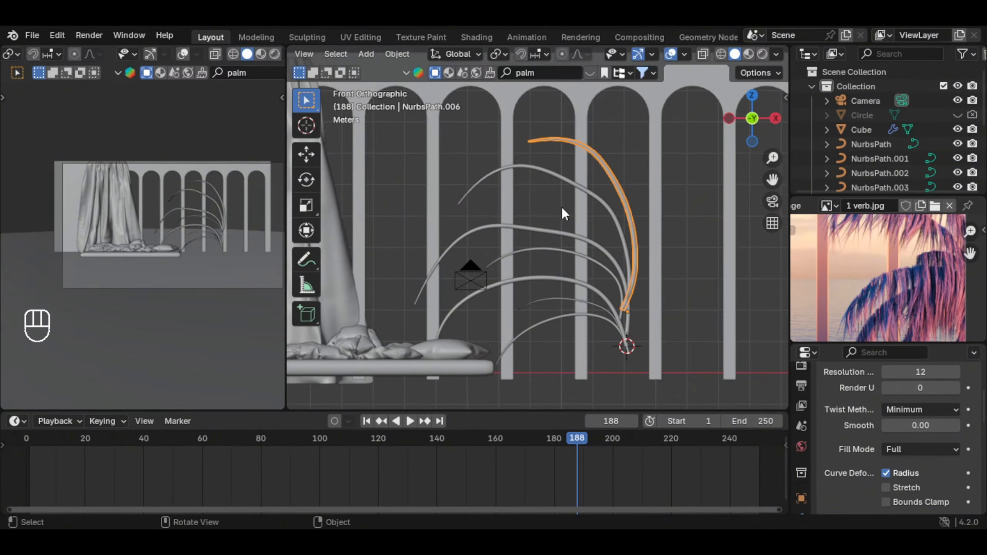
{"action": "scroll", "coordinate": [565, 213], "scroll_direction": "up", "scroll_amount": 1}
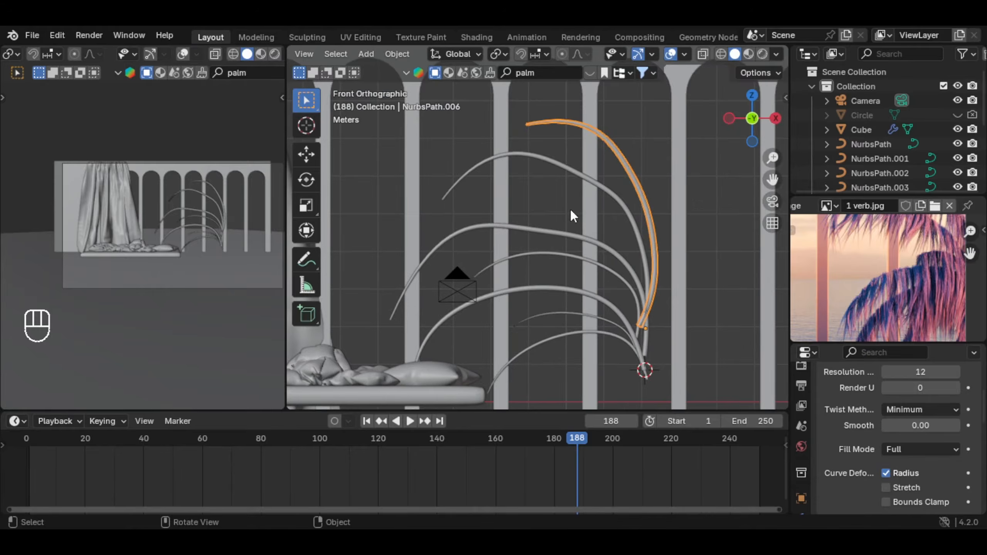
Select all seven palm frond curves and join them into a single object
{"action": "left_click", "coordinate": [541, 155], "text": "shift"}
{"action": "left_click", "coordinate": [534, 225], "text": "shift"}
{"action": "left_click", "coordinate": [530, 253], "text": "shift"}
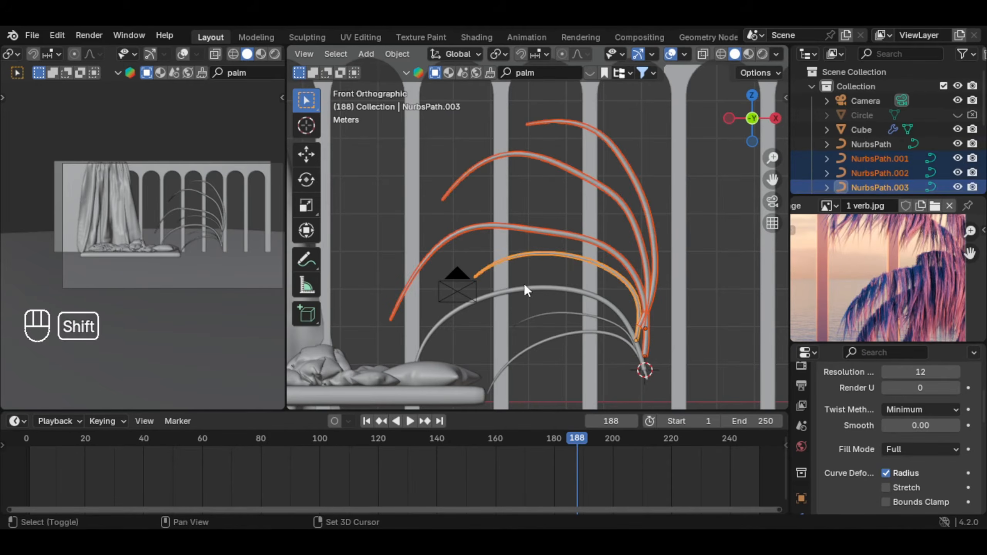
{"action": "left_click", "coordinate": [524, 289], "text": "shift"}
{"action": "left_click", "coordinate": [551, 313], "text": "shift"}
{"action": "scroll", "coordinate": [588, 241], "scroll_direction": "down", "scroll_amount": 1}
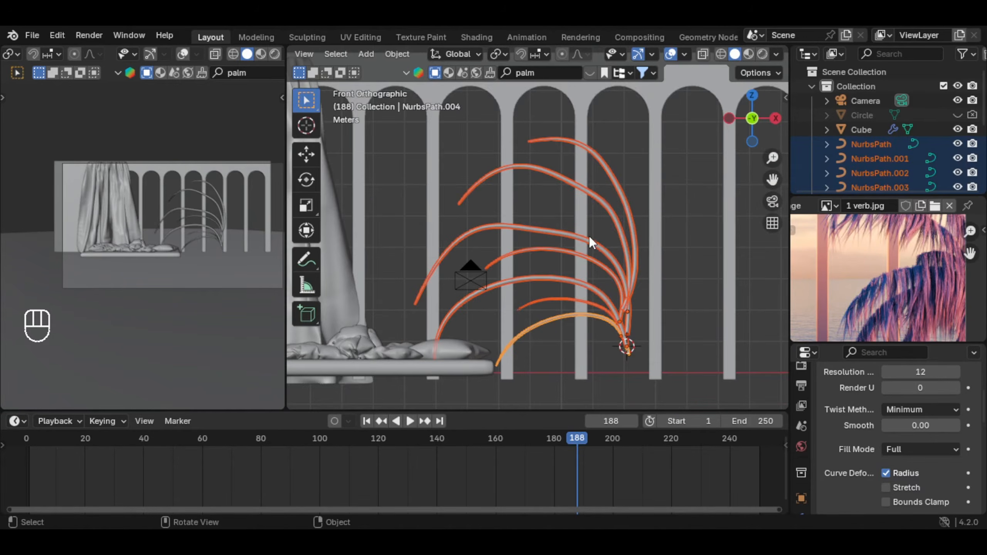
{"action": "key", "text": "ctrl+j"}
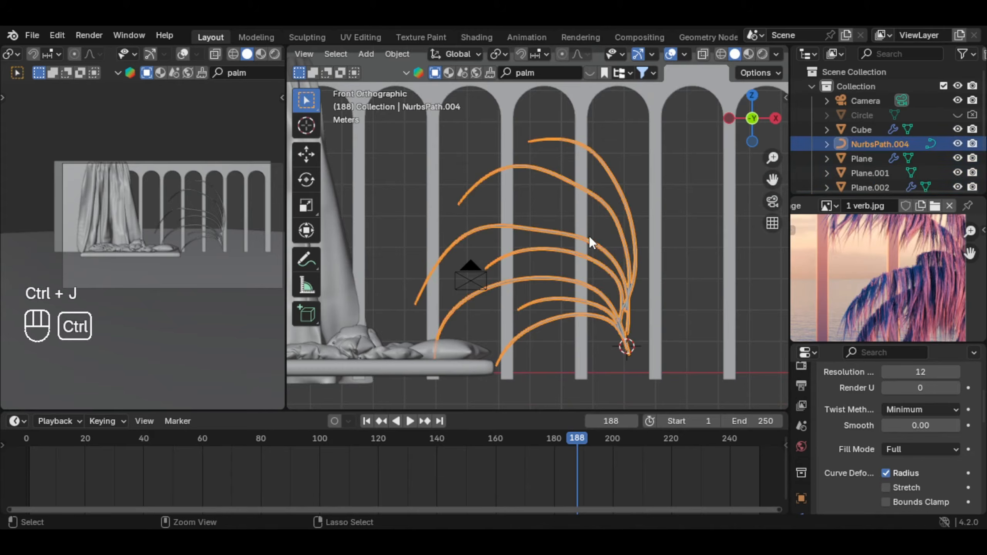
Convert the joined frond curves to a mesh
{"action": "middle_click_drag", "start_coordinate": [589, 236], "coordinate": [612, 235]}
{"action": "right_click", "coordinate": [581, 250]}
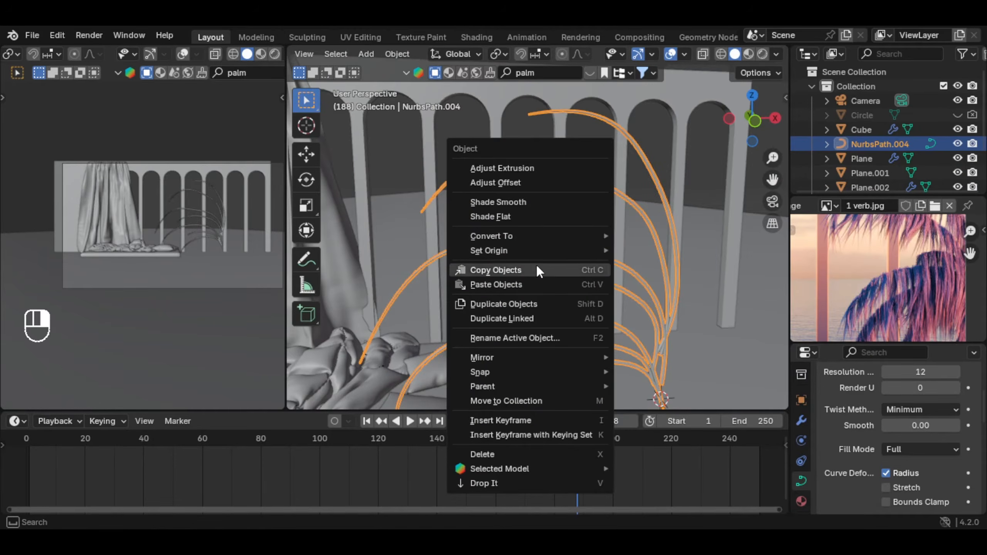
{"action": "mouse_move", "coordinate": [535, 236]}
{"action": "left_click", "coordinate": [652, 235]}
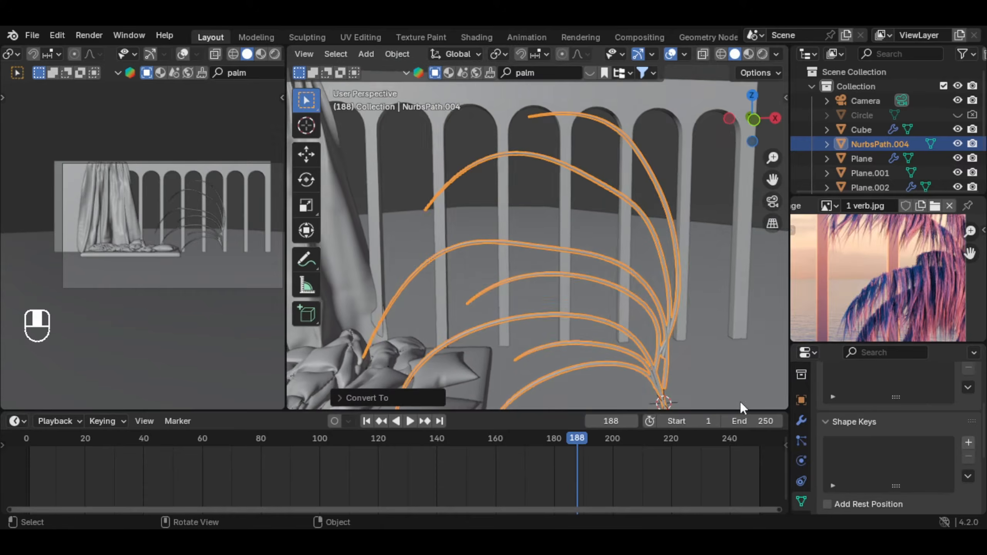
Add a particle system to the frond mesh and set its type to Hair
{"action": "left_click", "coordinate": [801, 441]}
{"action": "left_click", "coordinate": [974, 406]}
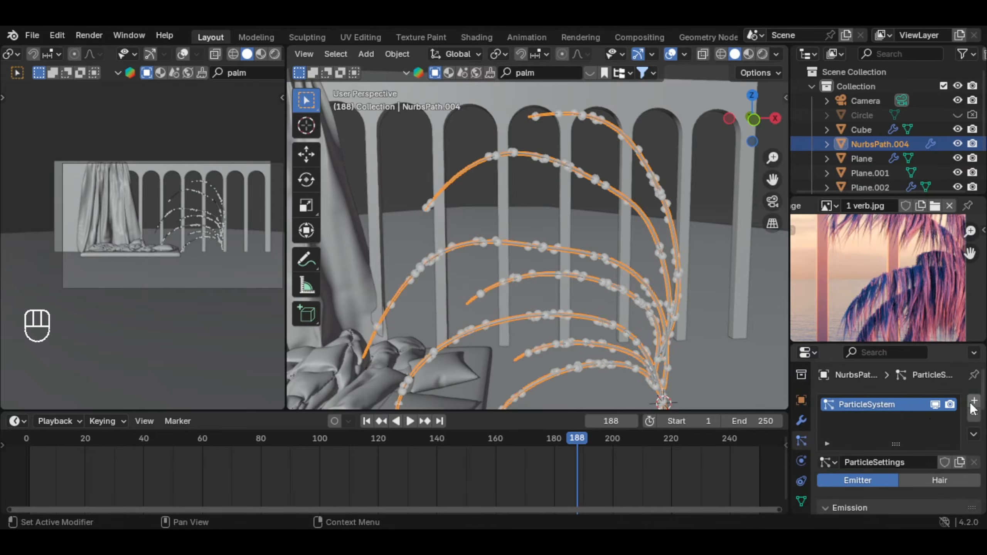
{"action": "scroll", "coordinate": [923, 426], "scroll_direction": "down", "scroll_amount": 4}
{"action": "left_click", "coordinate": [931, 423]}
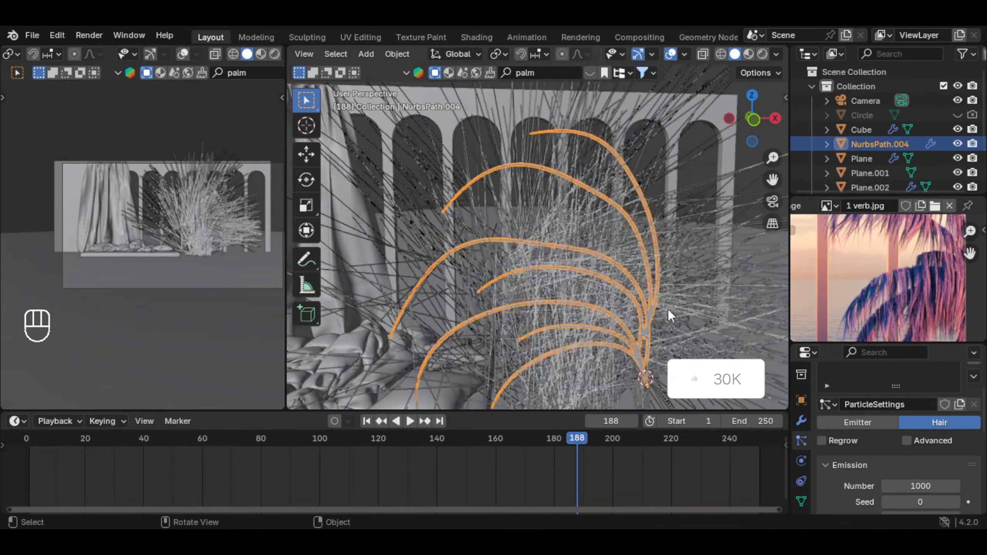
In the front view, set the hair length to 1.77 m and the segments to 3
{"action": "key", "text": "KP_1"}
{"action": "middle_click_drag", "start_coordinate": [646, 269], "coordinate": [643, 238], "text": "shift"}
{"action": "scroll", "coordinate": [934, 443], "scroll_direction": "down", "scroll_amount": 4}
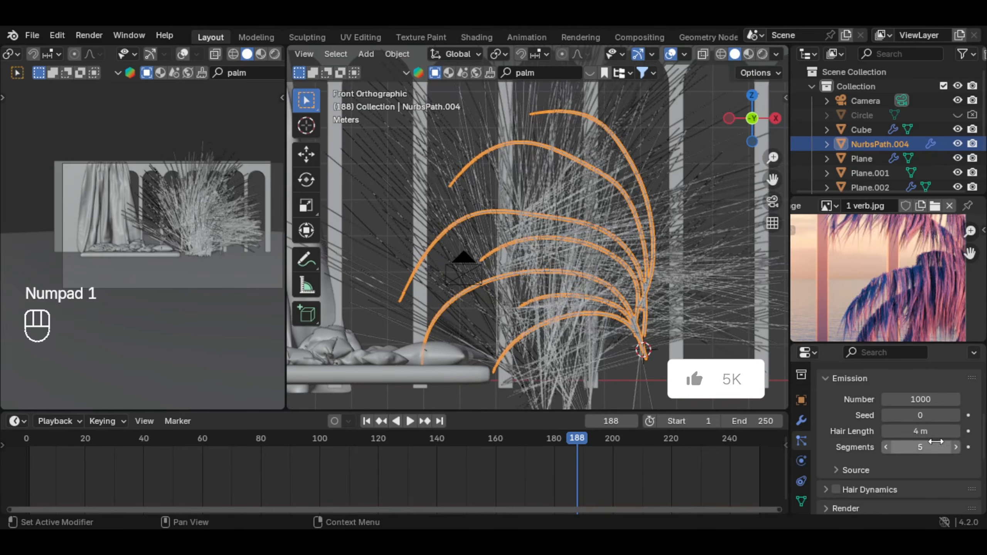
{"action": "mouse_move", "coordinate": [943, 431]}
{"action": "left_mouse_down"}
{"action": "mouse_move", "coordinate": [921, 431]}
{"action": "mouse_move", "coordinate": [941, 432]}
{"action": "left_mouse_up"}
{"action": "scroll", "coordinate": [898, 442], "scroll_direction": "down", "scroll_amount": 2}
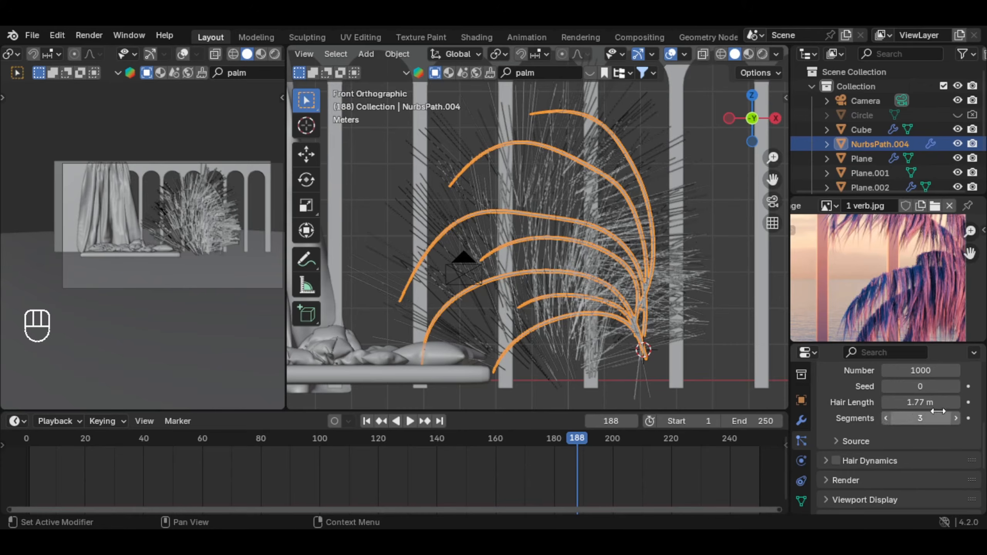
Thicken the hair strands in the Hair Shape settings, with a root diameter of 3 m
{"action": "scroll", "coordinate": [894, 427], "scroll_direction": "down", "scroll_amount": 5}
{"action": "left_click", "coordinate": [868, 425]}
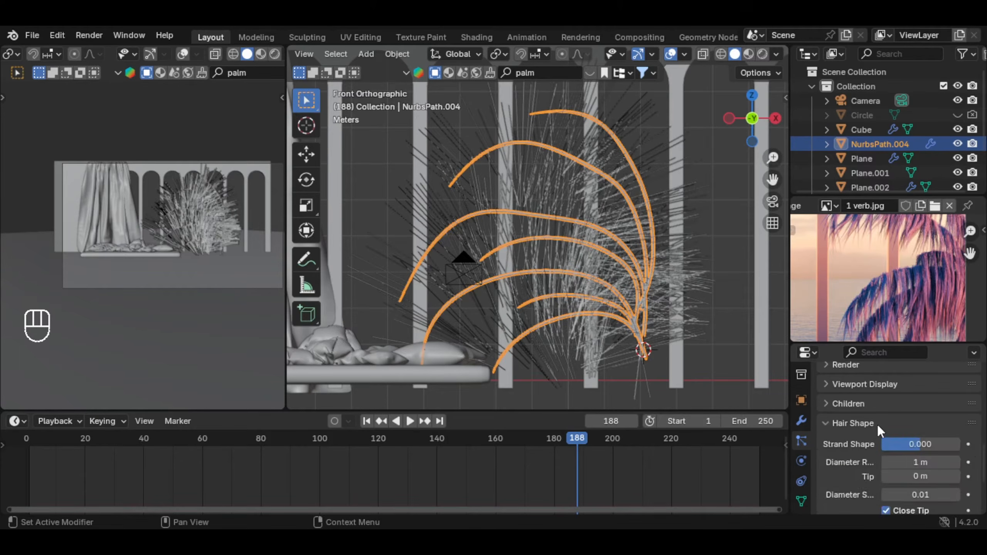
{"action": "scroll", "coordinate": [893, 412], "scroll_direction": "down", "scroll_amount": 3}
{"action": "key", "text": "Return"}
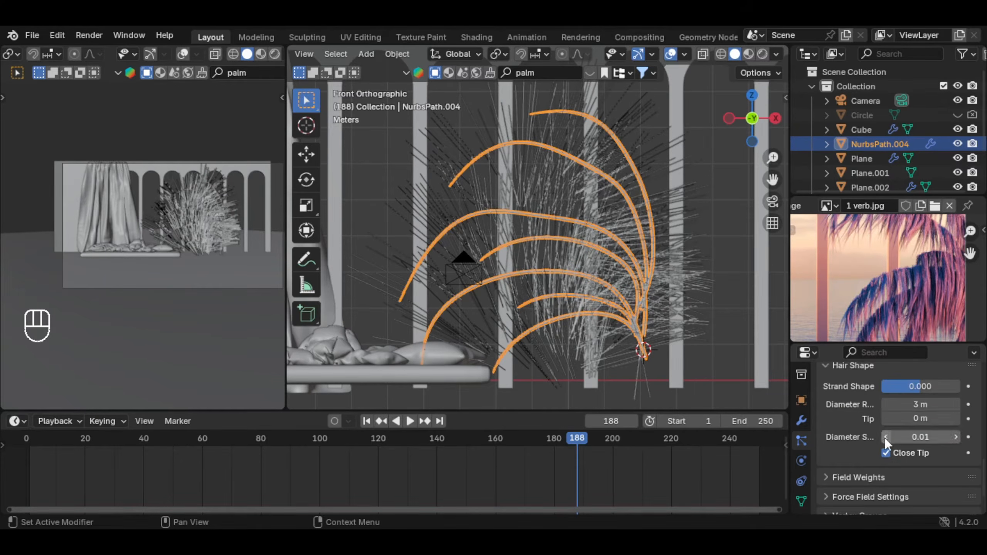
{"action": "type", "text": "1"}
{"action": "key", "text": "Return"}
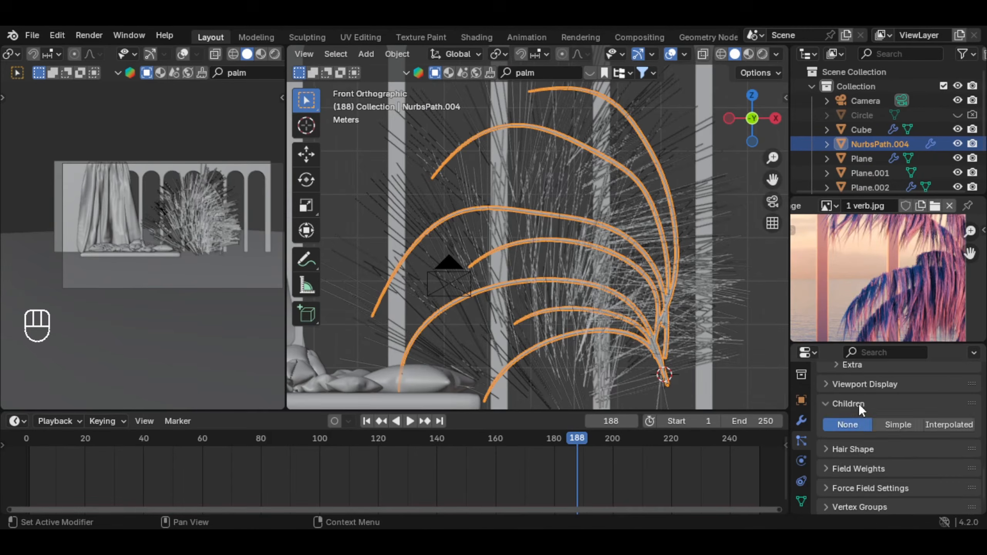
Set the hair children to Interpolated and open their render amount for editing
{"action": "left_click", "coordinate": [861, 405]}
{"action": "left_click", "coordinate": [864, 406]}
{"action": "left_click", "coordinate": [949, 424]}
{"action": "scroll", "coordinate": [833, 438], "scroll_direction": "down", "scroll_amount": 3}
{"action": "left_click", "coordinate": [928, 400]}
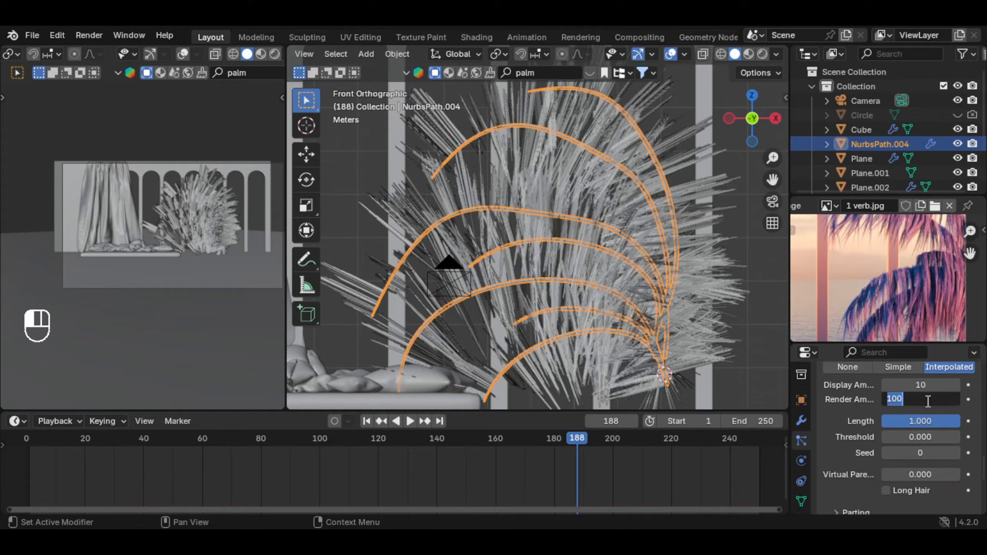
{"action": "scroll", "coordinate": [926, 402], "scroll_direction": "down", "scroll_amount": 3}
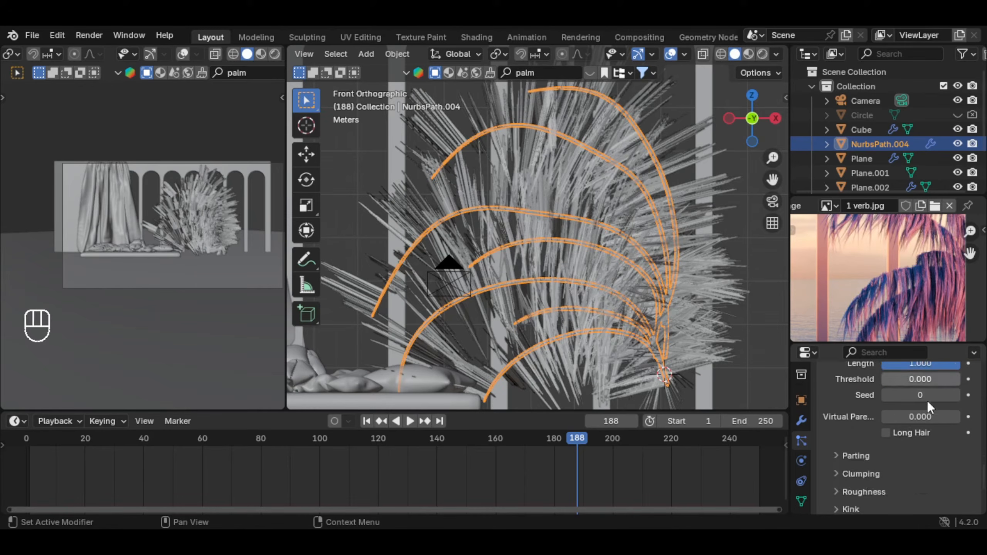
{"action": "scroll", "coordinate": [957, 411], "scroll_direction": "up", "scroll_amount": 2}
{"action": "scroll", "coordinate": [902, 456], "scroll_direction": "down", "scroll_amount": 3}
Roughen the child hairs with uniform 0.017, endpoint 0.045 at shape 1.800, and random 0.036 with threshold 0.396
{"action": "left_click", "coordinate": [881, 463]}
{"action": "scroll", "coordinate": [882, 460], "scroll_direction": "down", "scroll_amount": 2}
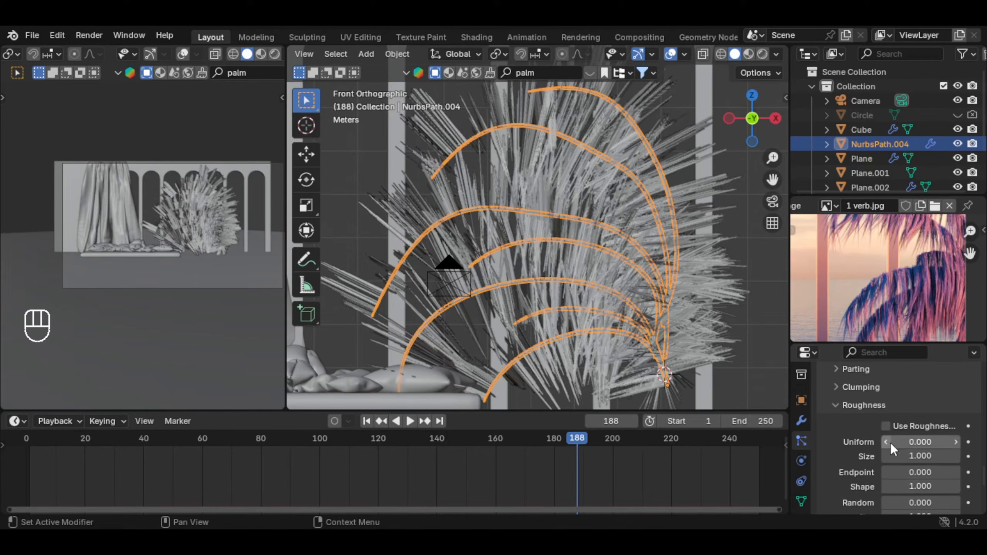
{"action": "left_click_drag", "start_coordinate": [890, 443], "coordinate": [898, 443]}
{"action": "scroll", "coordinate": [890, 443], "scroll_direction": "down", "scroll_amount": 1}
{"action": "left_click_drag", "start_coordinate": [890, 443], "coordinate": [913, 487]}
Clump the child hairs with a clump value of 1.000 and a shape of 0.999
{"action": "scroll", "coordinate": [925, 430], "scroll_direction": "up", "scroll_amount": 5}
{"action": "left_click_drag", "start_coordinate": [924, 453], "coordinate": [959, 468]}
{"action": "left_click_drag", "start_coordinate": [921, 469], "coordinate": [948, 469]}
{"action": "scroll", "coordinate": [454, 237], "scroll_direction": "up", "scroll_amount": 2}
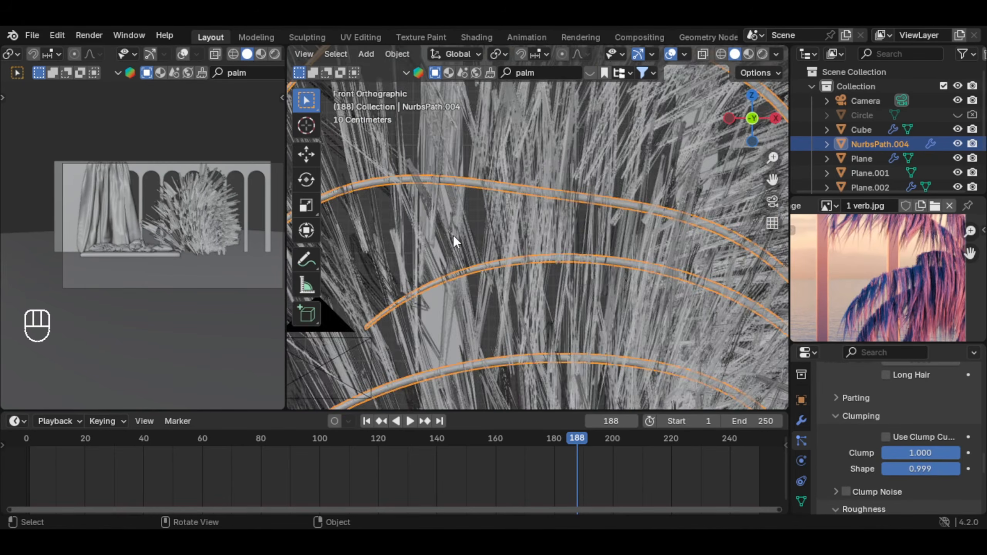
{"action": "scroll", "coordinate": [548, 263], "scroll_direction": "down", "scroll_amount": 3}
{"action": "scroll", "coordinate": [560, 255], "scroll_direction": "down", "scroll_amount": 2}
{"action": "scroll", "coordinate": [505, 194], "scroll_direction": "up", "scroll_amount": 1}
{"action": "scroll", "coordinate": [385, 54], "scroll_direction": "up", "scroll_amount": 3}
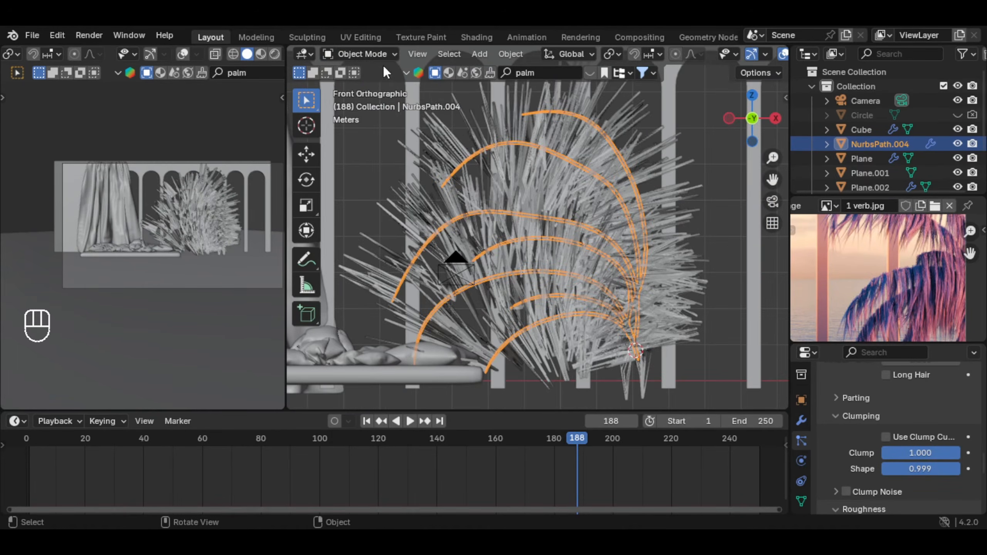
Enter Particle Edit mode and comb the hairs downward along all fronds at strength 0.881
{"action": "left_click", "coordinate": [365, 54]}
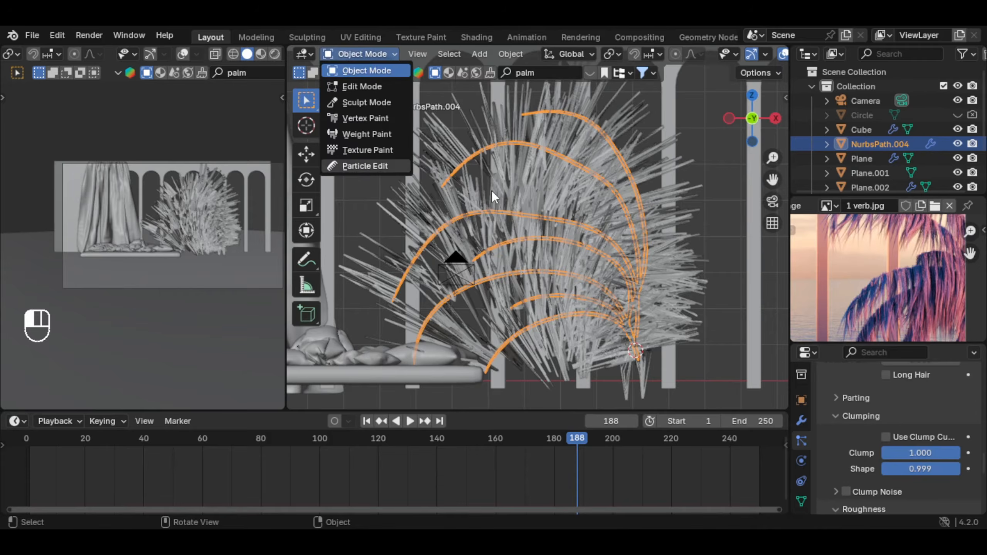
{"action": "key", "text": "p"}
{"action": "scroll", "coordinate": [544, 124], "scroll_direction": "down", "scroll_amount": 1}
{"action": "left_click_drag", "start_coordinate": [438, 73], "coordinate": [475, 73]}
{"action": "mouse_move", "coordinate": [575, 125]}
{"action": "left_mouse_down"}
{"action": "mouse_move", "coordinate": [521, 138]}
{"action": "mouse_move", "coordinate": [424, 334]}
{"action": "mouse_move", "coordinate": [641, 311]}
{"action": "mouse_move", "coordinate": [564, 282]}
{"action": "mouse_move", "coordinate": [381, 341]}
{"action": "mouse_move", "coordinate": [439, 221]}
{"action": "mouse_move", "coordinate": [436, 314]}
{"action": "mouse_move", "coordinate": [496, 286]}
{"action": "mouse_move", "coordinate": [435, 341]}
{"action": "left_mouse_up"}
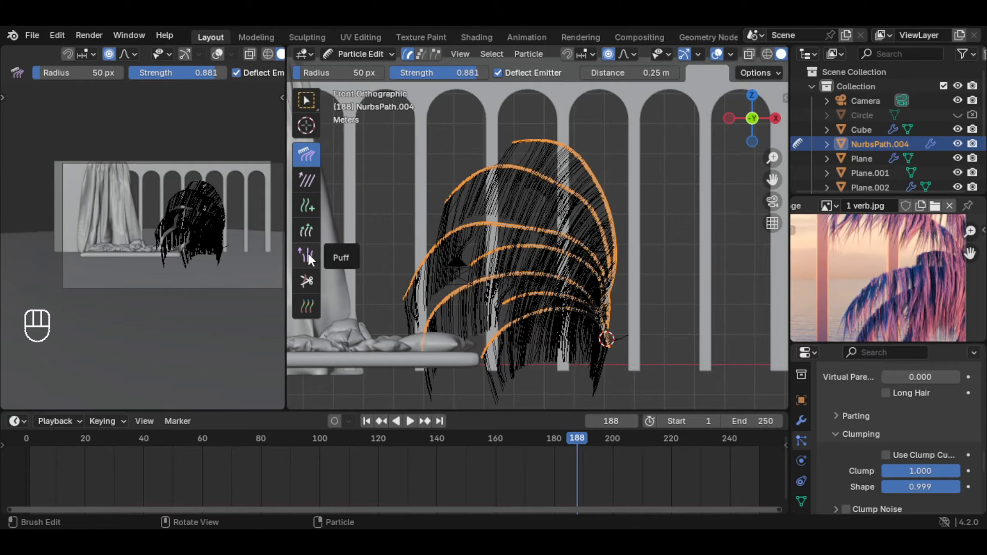
Puff the hairs around the frond tips with the Puff brush at strength 0.500 and return to Object Mode
{"action": "left_click", "coordinate": [307, 255]}
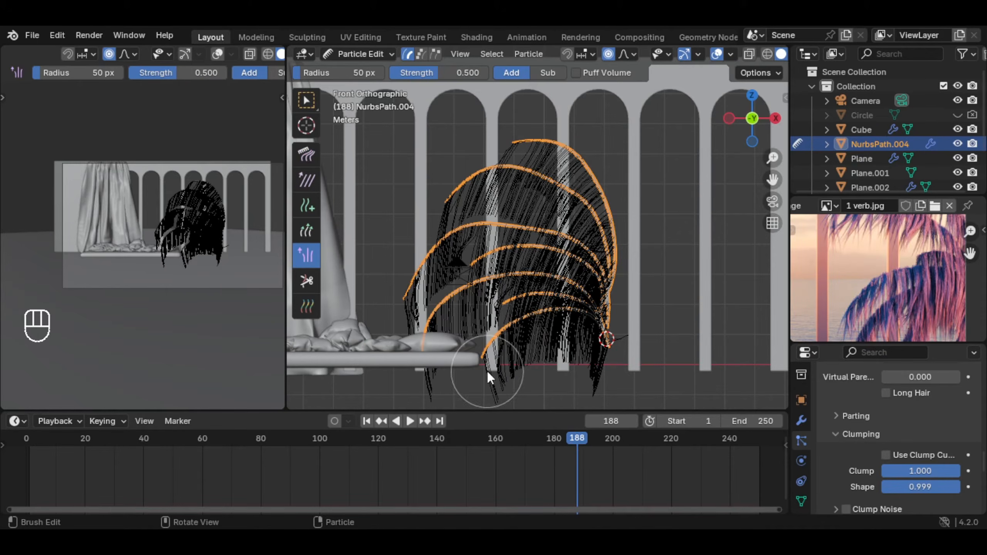
{"action": "left_click_drag", "start_coordinate": [466, 331], "coordinate": [421, 273]}
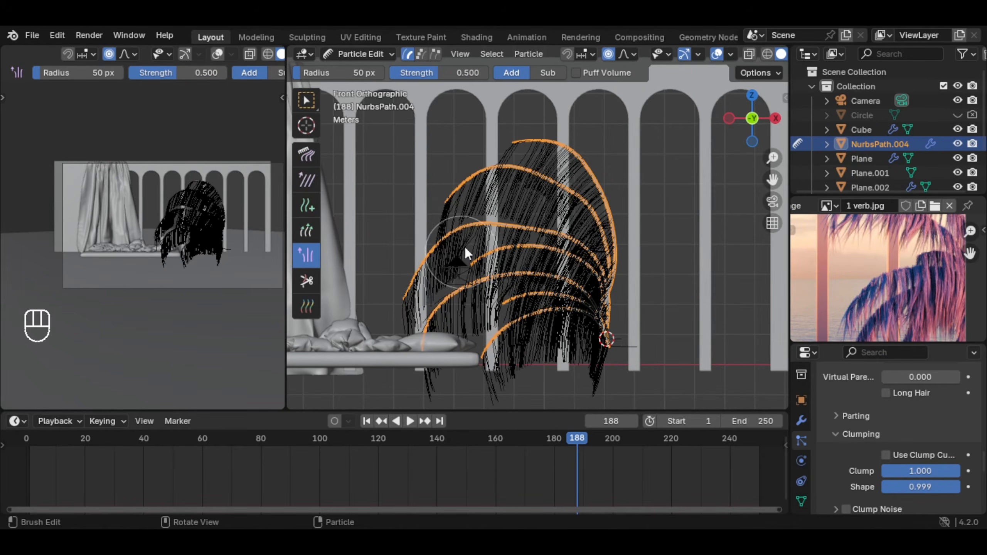
{"action": "mouse_move", "coordinate": [553, 199]}
{"action": "left_mouse_down"}
{"action": "mouse_move", "coordinate": [514, 199]}
{"action": "mouse_move", "coordinate": [599, 196]}
{"action": "mouse_move", "coordinate": [503, 203]}
{"action": "mouse_move", "coordinate": [524, 273]}
{"action": "mouse_move", "coordinate": [500, 400]}
{"action": "mouse_move", "coordinate": [536, 176]}
{"action": "mouse_move", "coordinate": [456, 266]}
{"action": "left_mouse_up"}
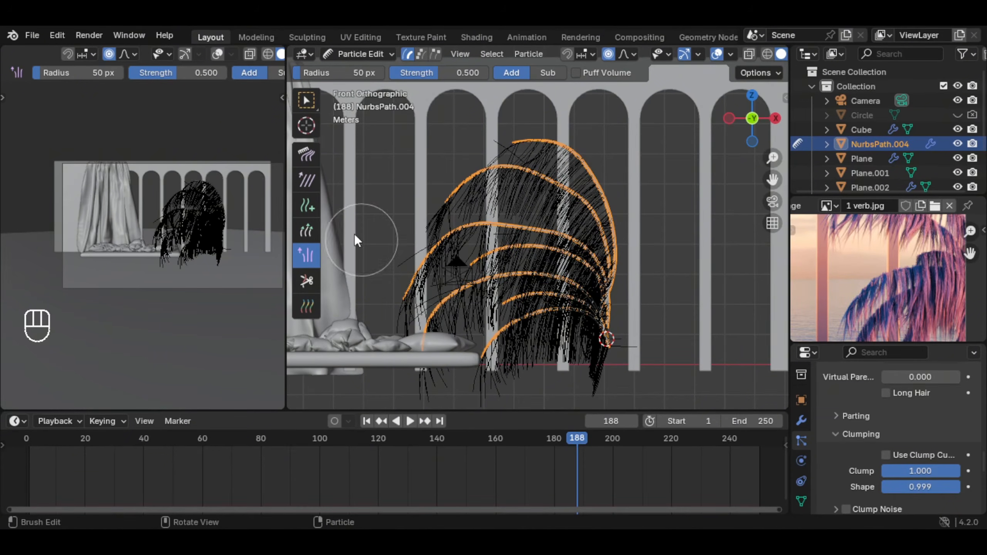
{"action": "left_click", "coordinate": [360, 54]}
{"action": "left_click", "coordinate": [344, 69]}
Return to Particle Edit mode and shorten the hanging hairs along the fronds with the Length brush set to Shrink
{"action": "scroll", "coordinate": [542, 193], "scroll_direction": "up", "scroll_amount": 5}
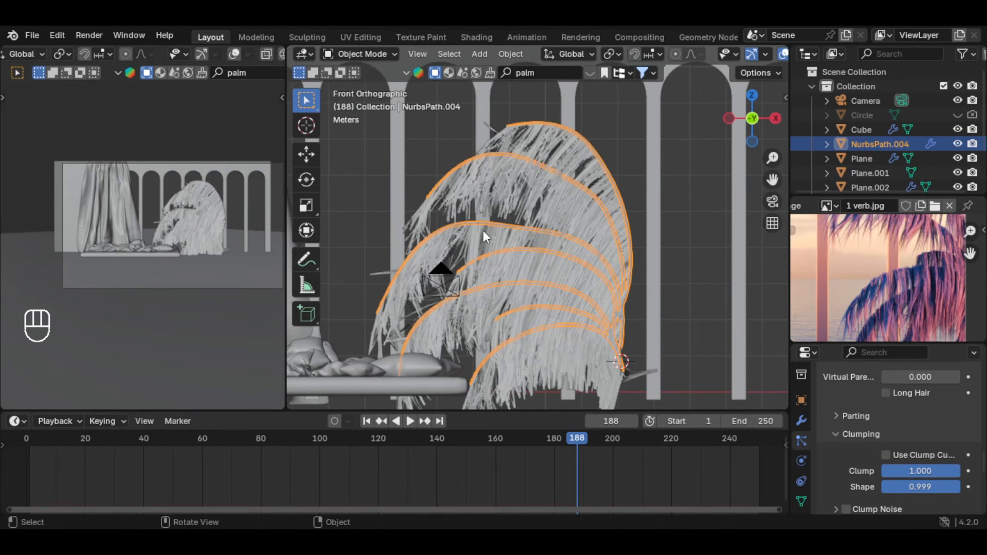
{"action": "scroll", "coordinate": [488, 214], "scroll_direction": "down", "scroll_amount": 2}
{"action": "scroll", "coordinate": [489, 214], "scroll_direction": "up", "scroll_amount": 6}
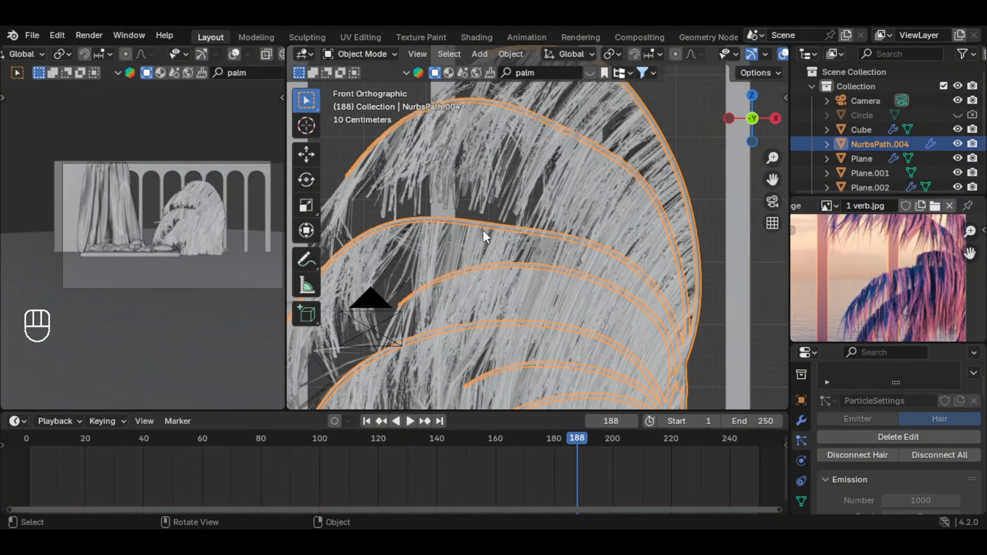
{"action": "scroll", "coordinate": [582, 235], "scroll_direction": "down", "scroll_amount": 5}
{"action": "mouse_move", "coordinate": [569, 232]}
{"action": "middle_mouse_down", "text": "shift"}
{"action": "mouse_move", "coordinate": [534, 236]}
{"action": "mouse_move", "coordinate": [561, 207]}
{"action": "mouse_move", "coordinate": [562, 222]}
{"action": "middle_mouse_up", "text": "shift"}
{"action": "scroll", "coordinate": [566, 218], "scroll_direction": "up", "scroll_amount": 1}
{"action": "left_click", "coordinate": [373, 54]}
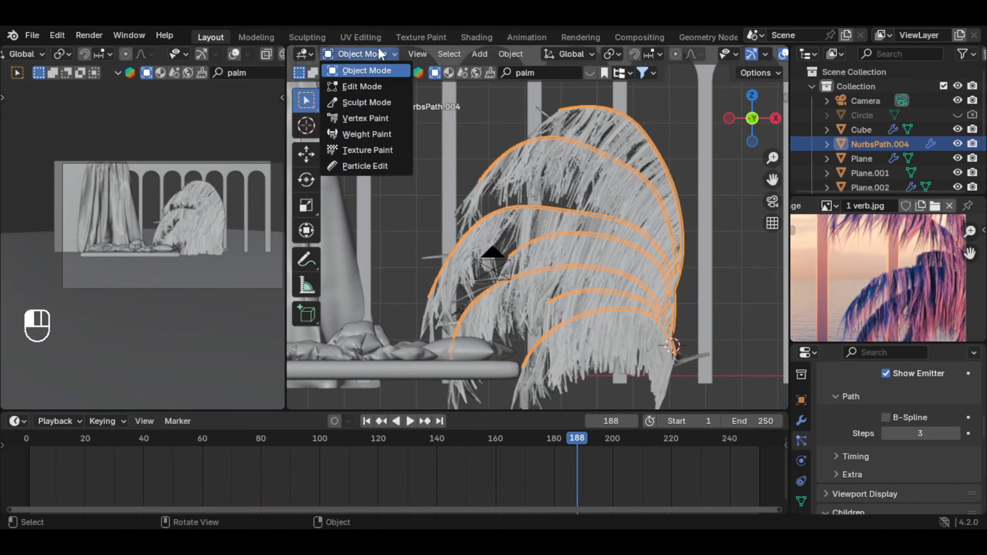
{"action": "left_click", "coordinate": [366, 166]}
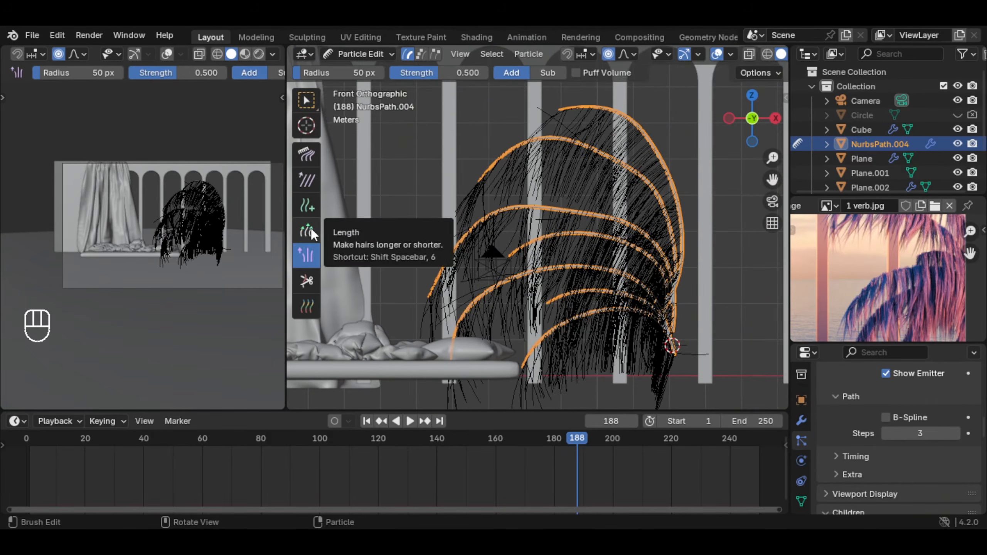
{"action": "left_click", "coordinate": [309, 230]}
{"action": "left_click", "coordinate": [553, 72]}
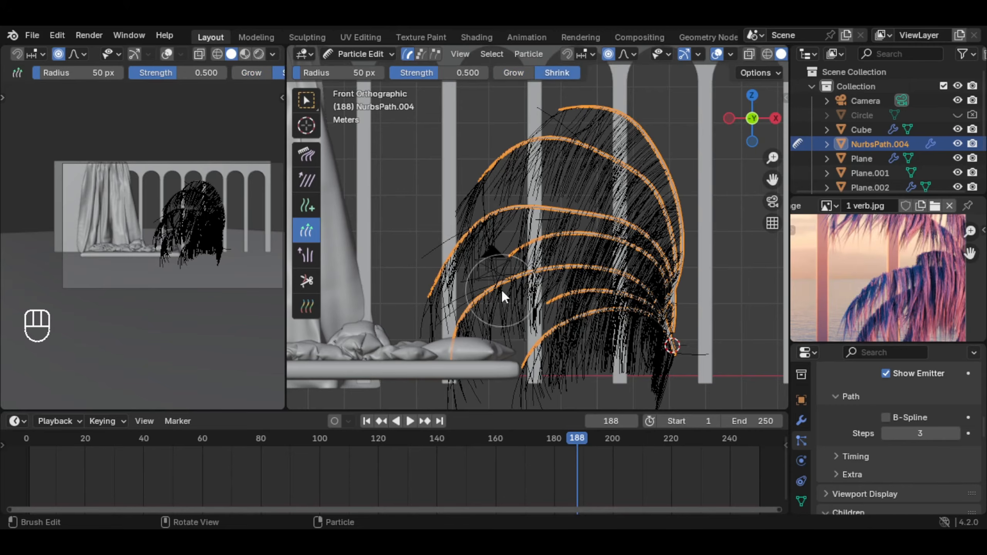
{"action": "mouse_move", "coordinate": [555, 376]}
{"action": "left_mouse_down"}
{"action": "mouse_move", "coordinate": [558, 289]}
{"action": "mouse_move", "coordinate": [601, 194]}
{"action": "mouse_move", "coordinate": [618, 199]}
{"action": "mouse_move", "coordinate": [601, 284]}
{"action": "left_mouse_up"}
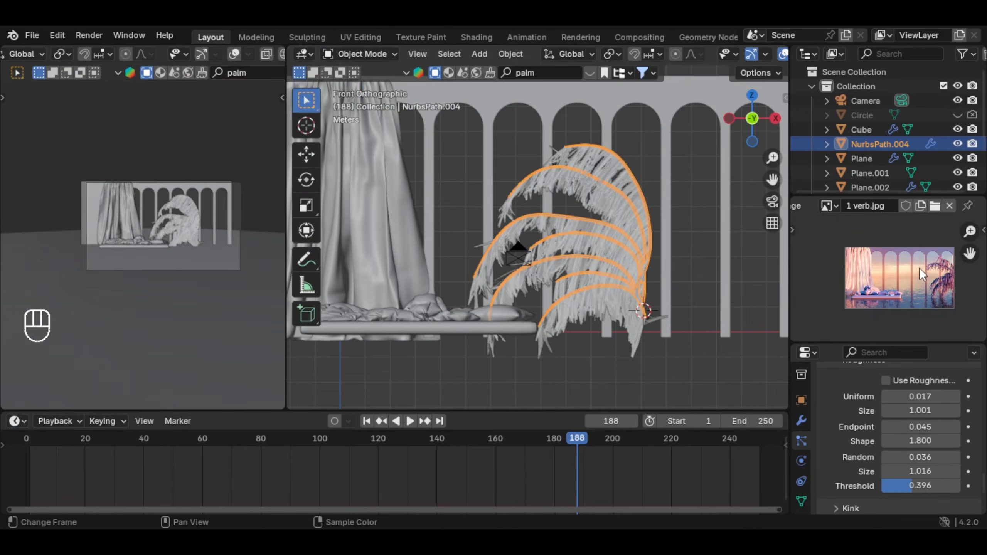
Replace the timeline with the Shader Editor, hide its sidebar and enlarge the editor area
{"action": "scroll", "coordinate": [920, 268], "scroll_direction": "up", "scroll_amount": 3}
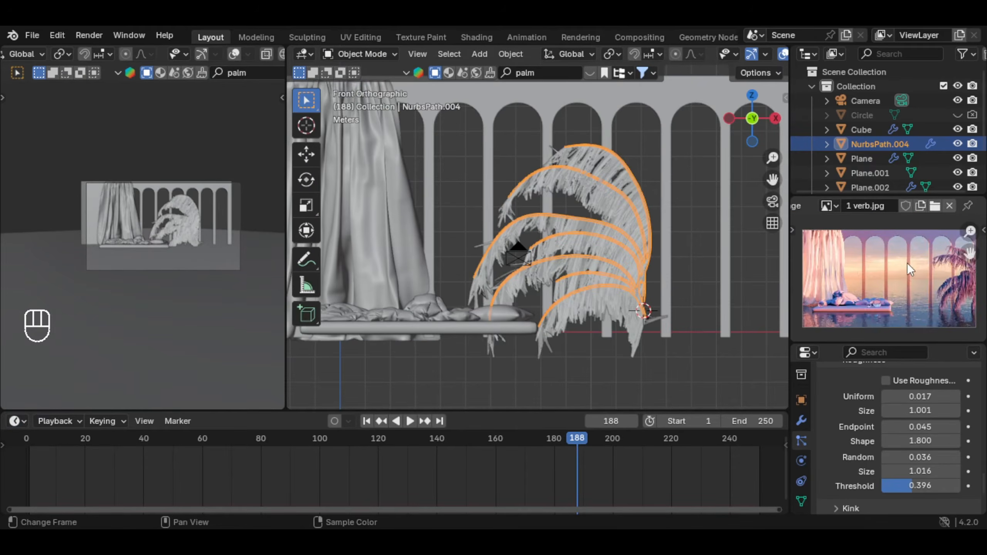
{"action": "left_click", "coordinate": [14, 421]}
{"action": "left_click", "coordinate": [101, 374]}
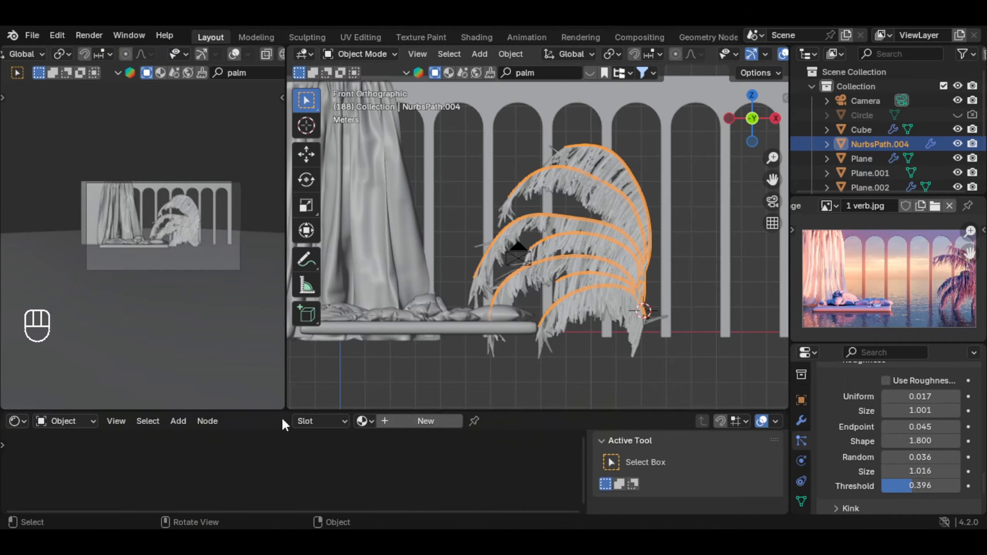
{"action": "key", "text": "n"}
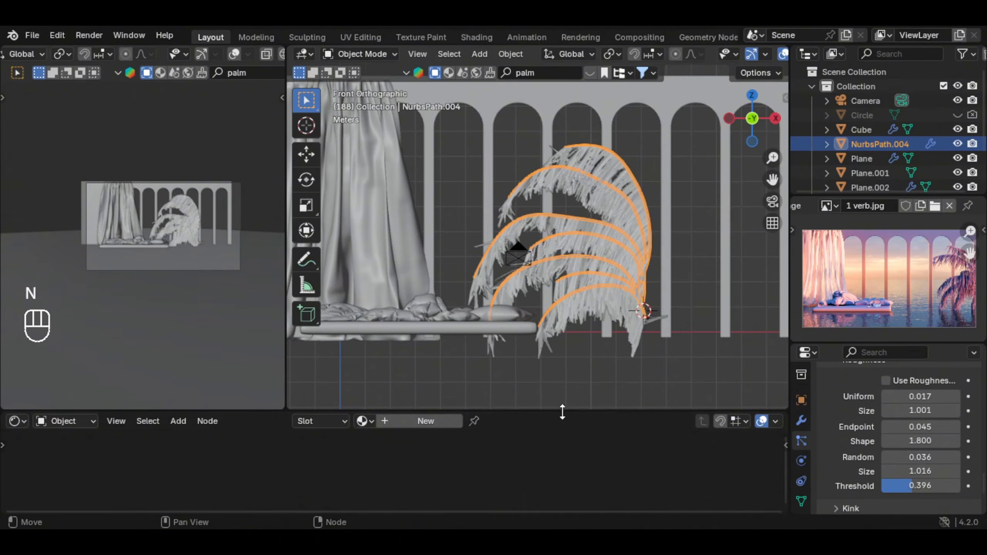
{"action": "left_click_drag", "start_coordinate": [563, 413], "coordinate": [575, 371]}
{"action": "scroll", "coordinate": [257, 56], "scroll_direction": "down", "scroll_amount": 3}
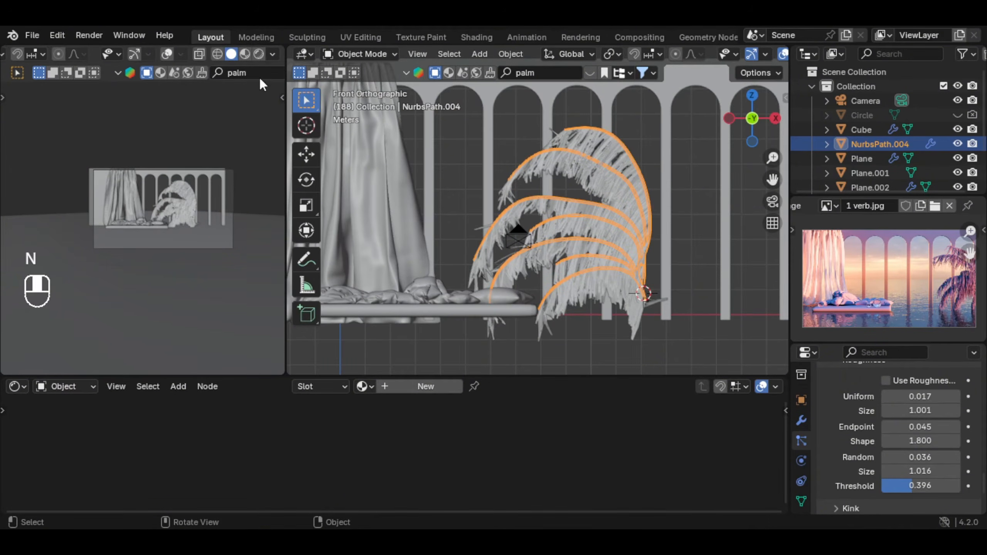
Switch both 3D viewports to Material Preview shading and open the World properties
{"action": "left_click", "coordinate": [246, 54]}
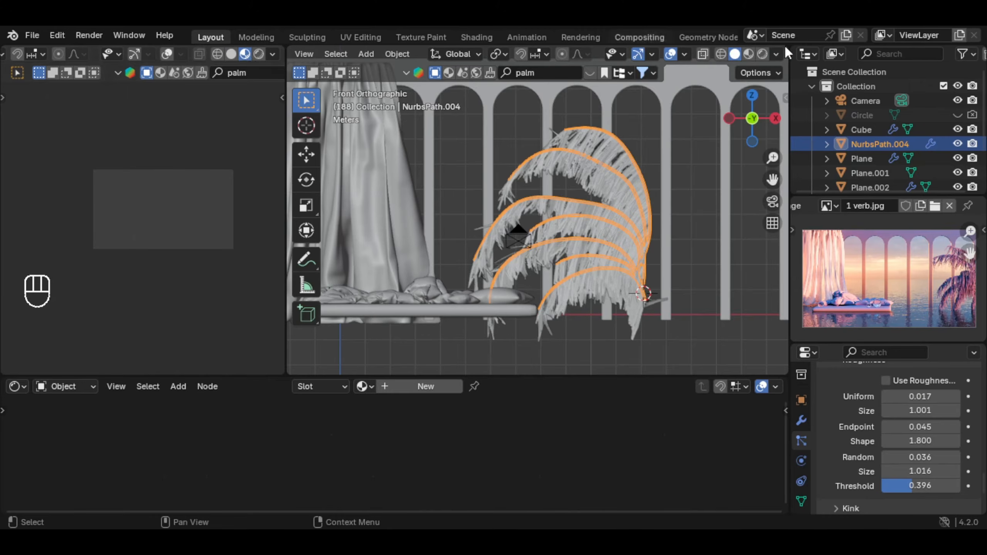
{"action": "left_click", "coordinate": [748, 54]}
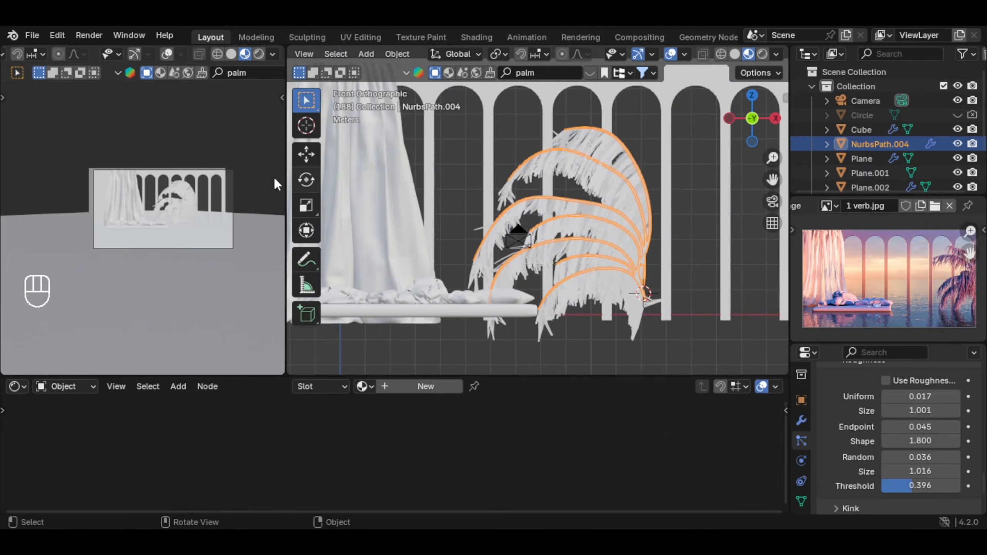
{"action": "scroll", "coordinate": [277, 184], "scroll_direction": "up", "scroll_amount": 2}
{"action": "scroll", "coordinate": [798, 421], "scroll_direction": "up", "scroll_amount": 5}
{"action": "left_click", "coordinate": [805, 428]}
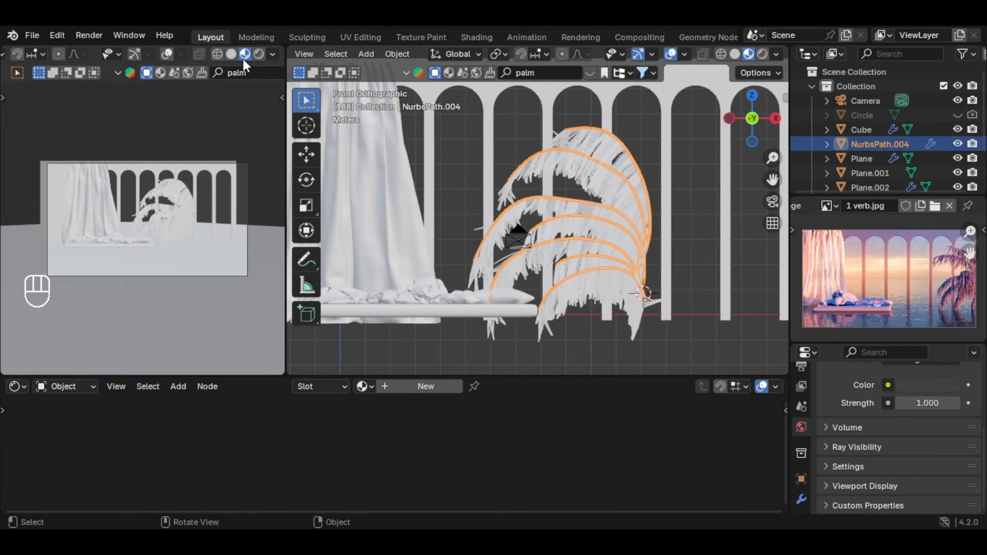
Show the camera viewport in Rendered shading and light the world with the umhlanga sunrise HDRI as an Environment Texture
{"action": "left_click", "coordinate": [257, 55]}
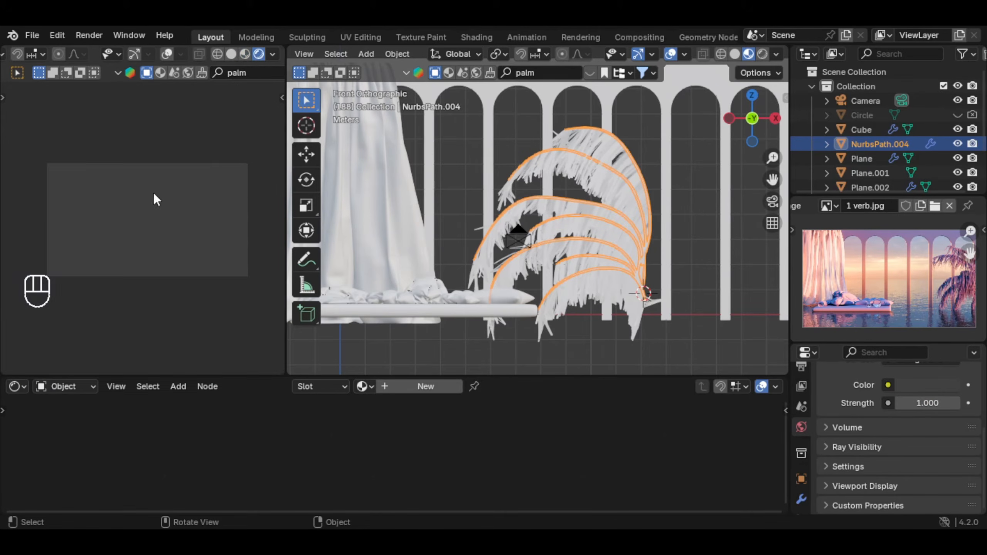
{"action": "scroll", "coordinate": [157, 179], "scroll_direction": "up", "scroll_amount": 1}
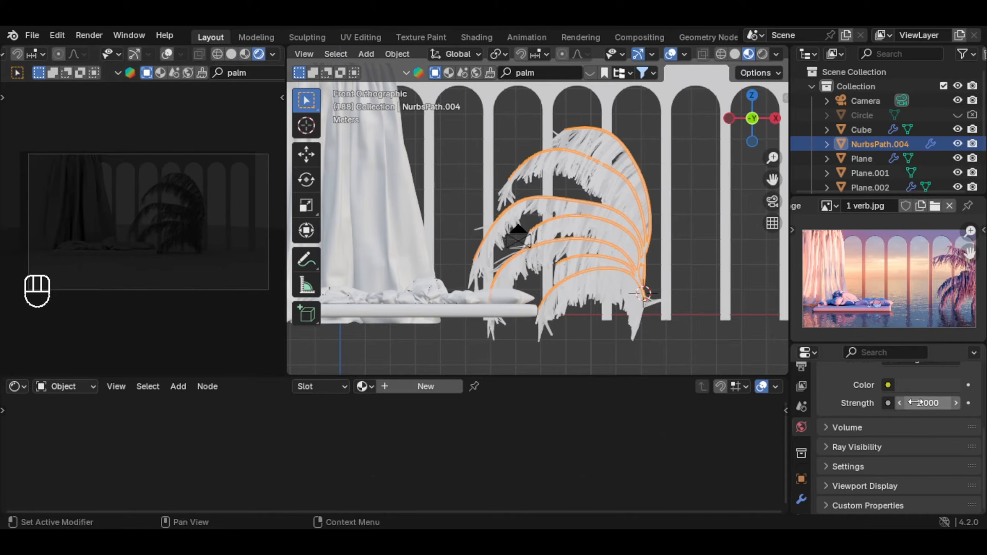
{"action": "scroll", "coordinate": [957, 401], "scroll_direction": "up", "scroll_amount": 2}
{"action": "left_click", "coordinate": [888, 414]}
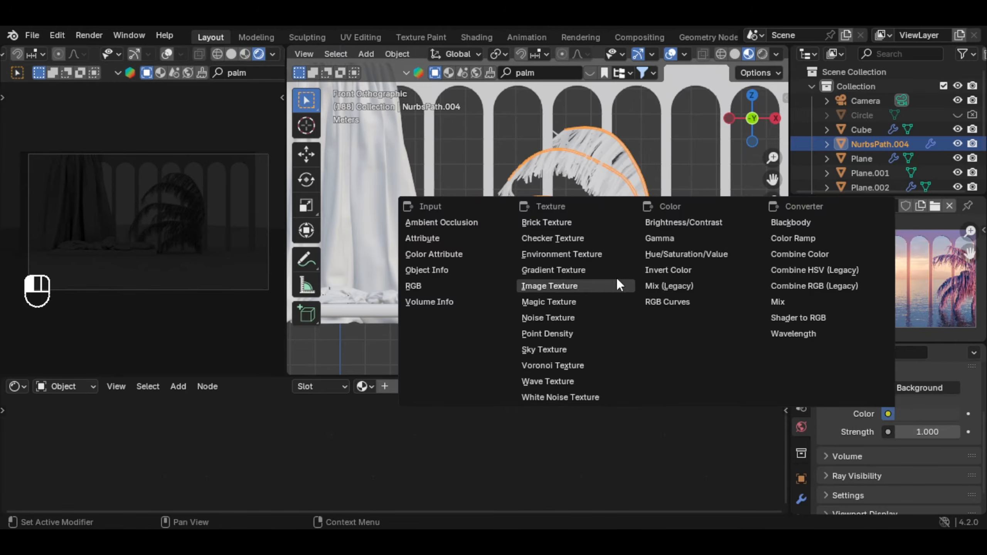
{"action": "left_click", "coordinate": [605, 254]}
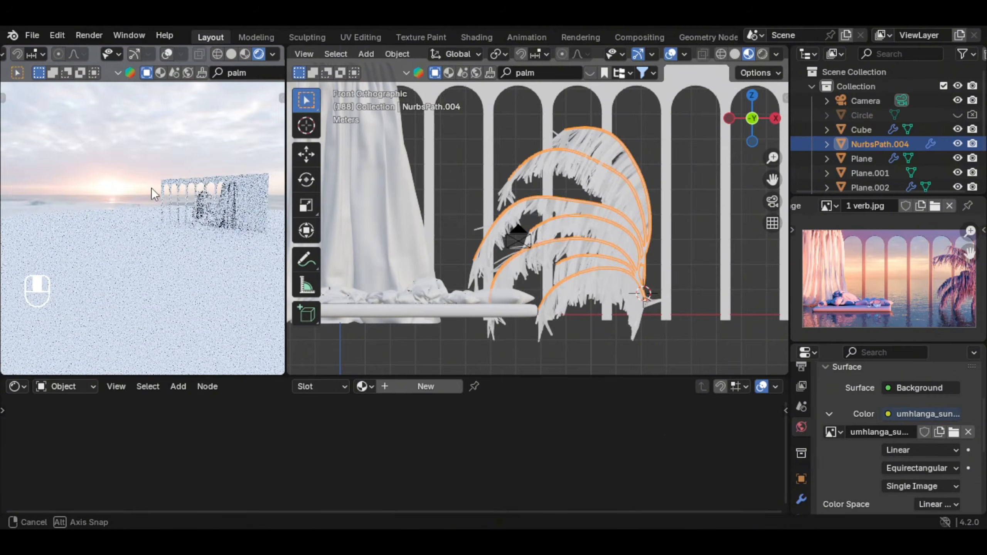
{"action": "key", "text": "KP_0"}
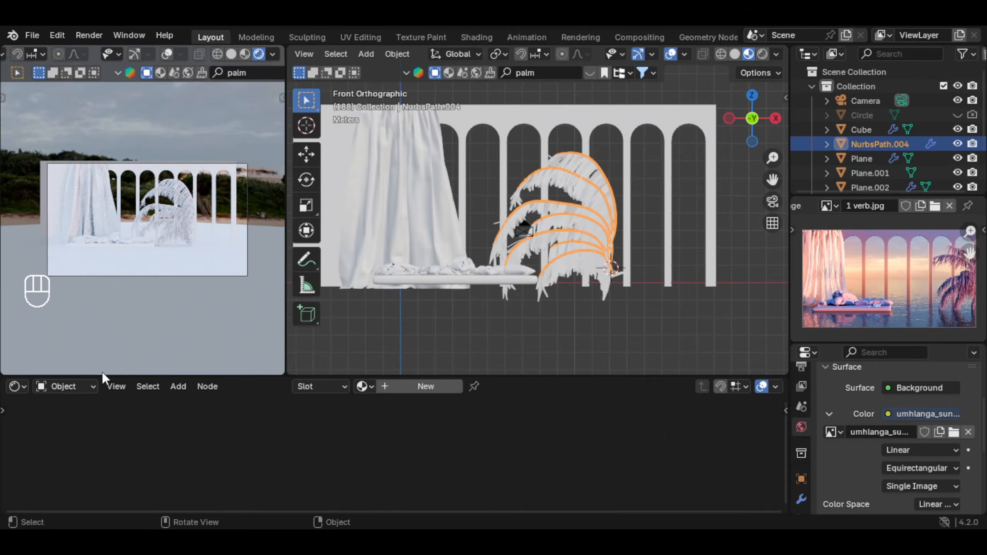
Switch the Shader Editor to the World node tree and enlarge the editor area
{"action": "left_click", "coordinate": [74, 386]}
{"action": "left_click", "coordinate": [83, 437]}
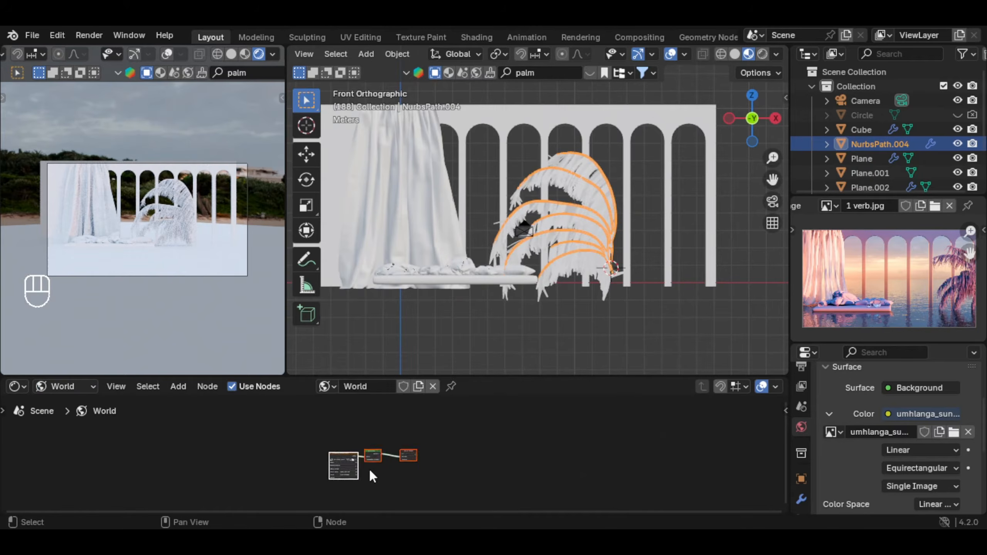
{"action": "scroll", "coordinate": [369, 468], "scroll_direction": "up", "scroll_amount": 4}
{"action": "left_click_drag", "start_coordinate": [488, 375], "coordinate": [528, 323]}
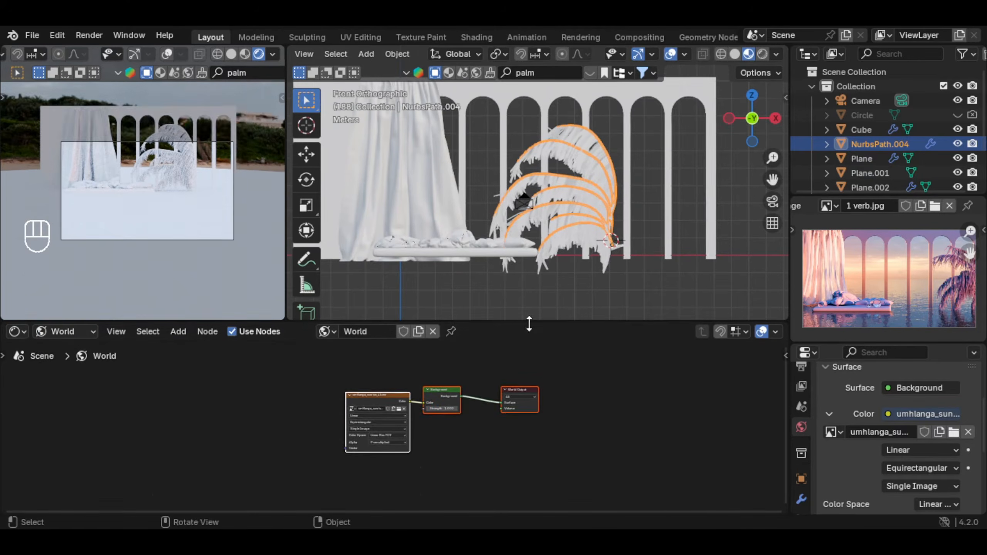
{"action": "scroll", "coordinate": [480, 402], "scroll_direction": "up", "scroll_amount": 2}
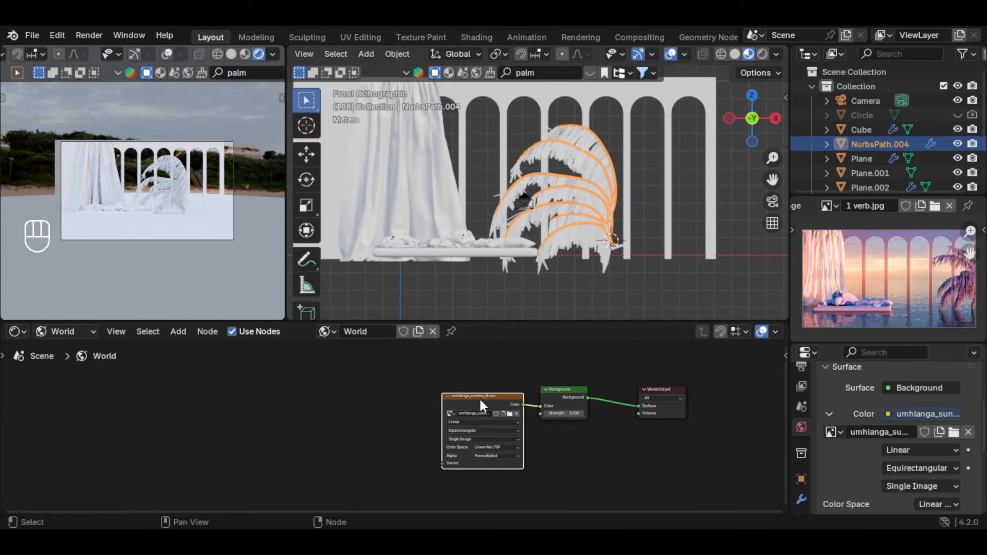
Add Mapping and Texture Coordinate nodes to the environment texture and rotate the mapping about 174° in Z
{"action": "key", "text": "ctrl+t"}
{"action": "scroll", "coordinate": [418, 460], "scroll_direction": "up", "scroll_amount": 3}
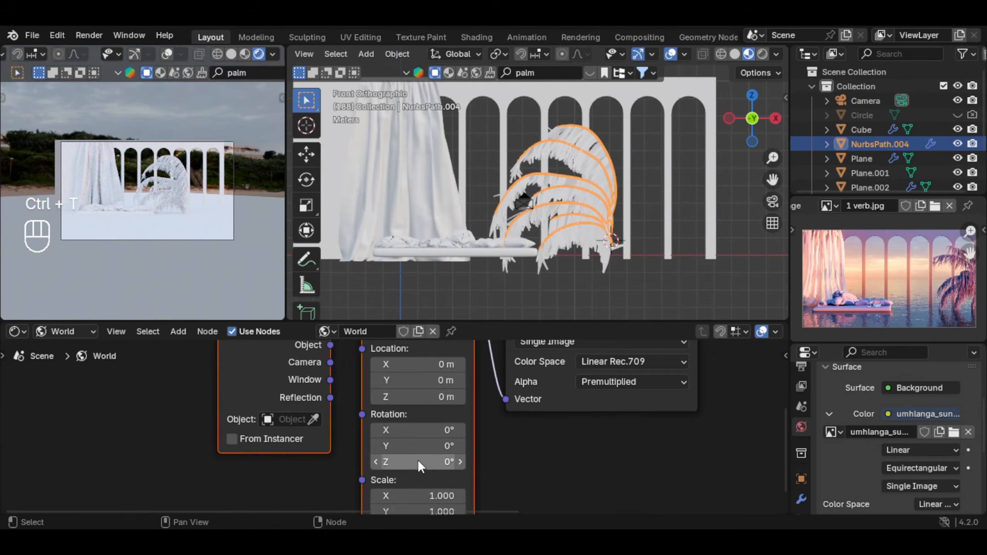
{"action": "left_click_drag", "start_coordinate": [415, 462], "coordinate": [482, 462]}
Set the world background strength to 0.400 and the environment mapping's Z rotation to 224°
{"action": "scroll", "coordinate": [918, 411], "scroll_direction": "down", "scroll_amount": 6}
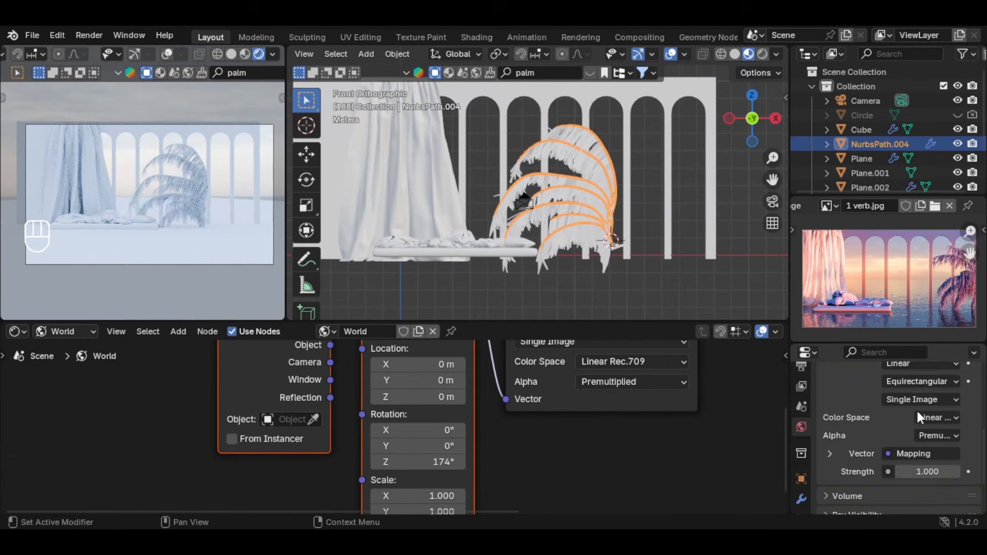
{"action": "scroll", "coordinate": [910, 451], "scroll_direction": "down", "scroll_amount": 1, "text": "ctrl"}
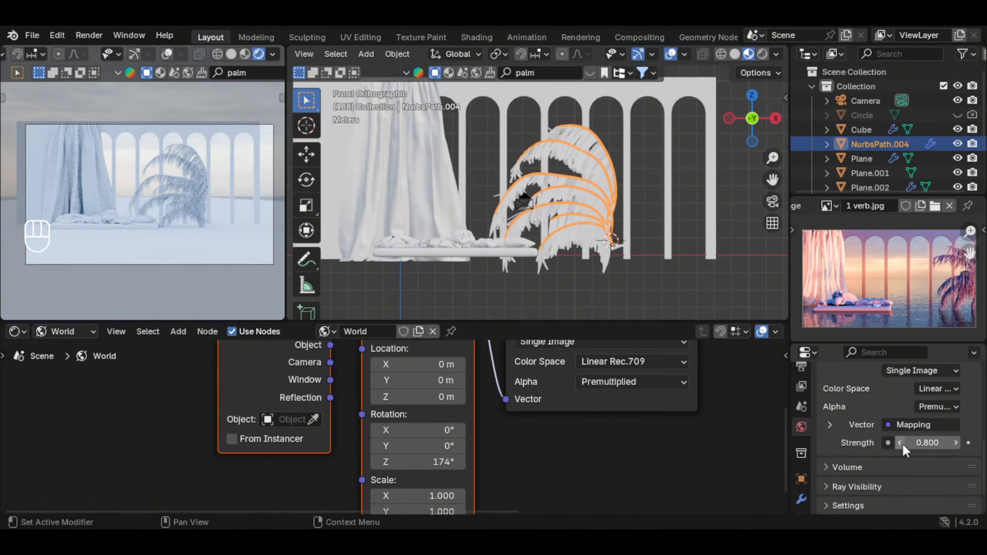
{"action": "scroll", "coordinate": [902, 444], "scroll_direction": "down", "scroll_amount": 4, "text": "ctrl"}
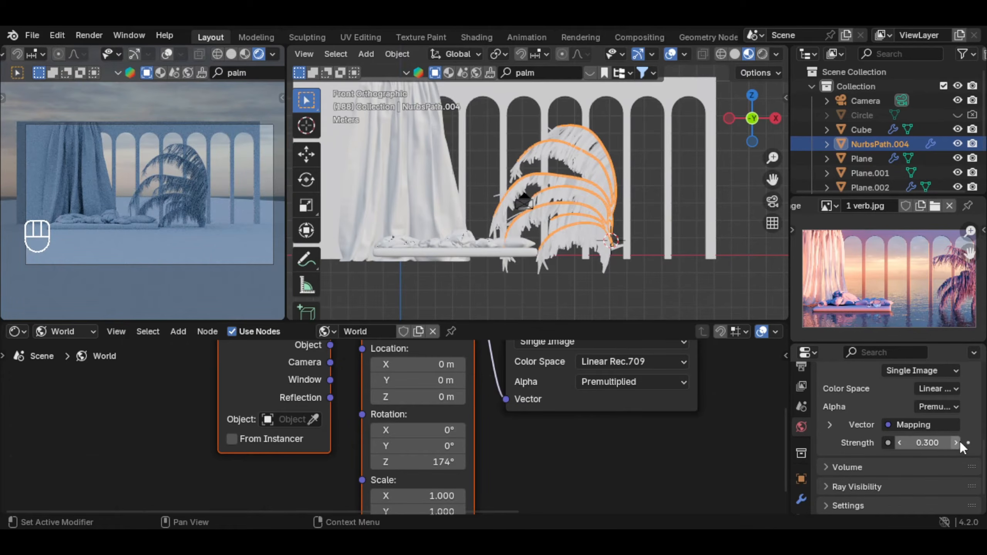
{"action": "mouse_move", "coordinate": [428, 462]}
{"action": "left_mouse_down"}
{"action": "mouse_move", "coordinate": [449, 461]}
{"action": "mouse_move", "coordinate": [418, 456]}
{"action": "left_mouse_up"}
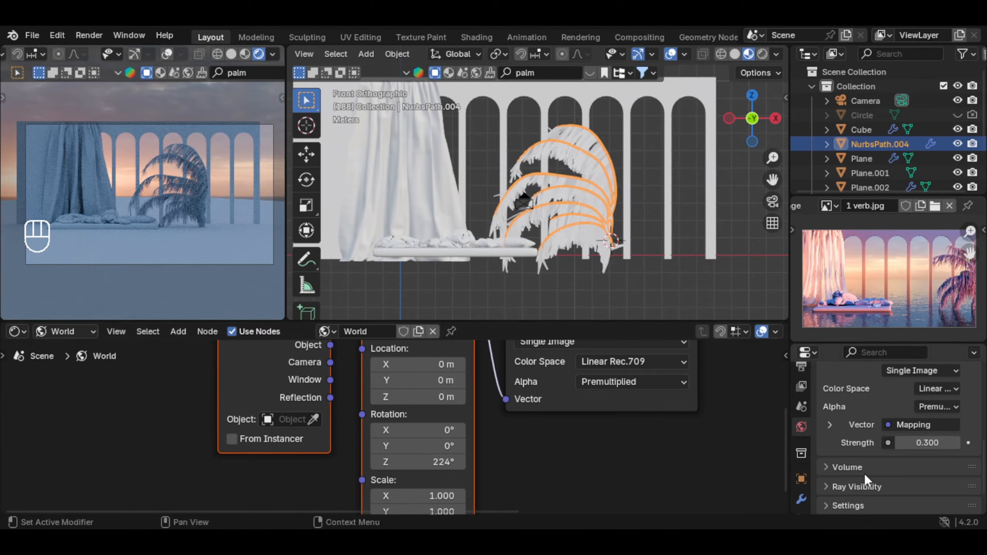
{"action": "left_click", "coordinate": [957, 443]}
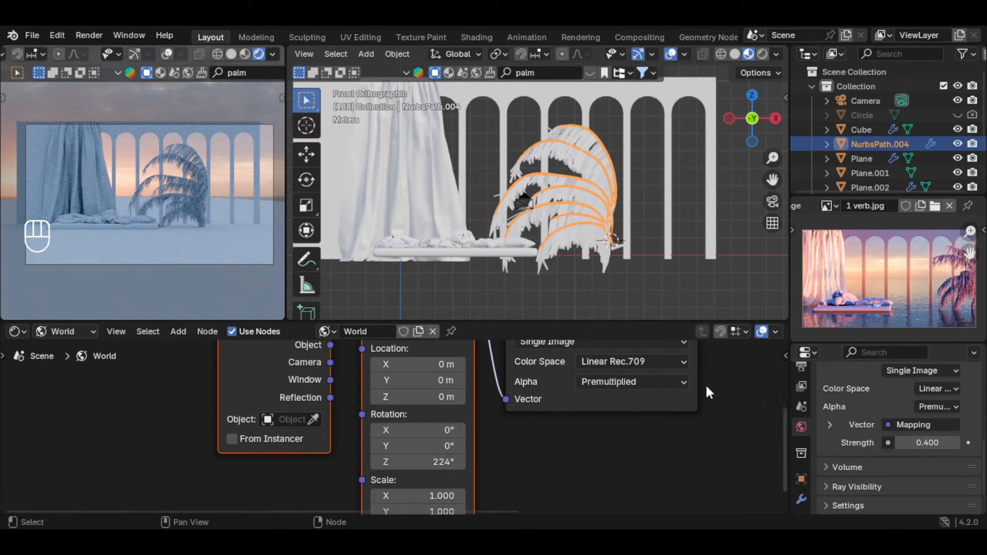
In the front view, move the palm about 5 m along the positive X axis
{"action": "middle_click_drag", "start_coordinate": [523, 251], "coordinate": [623, 232]}
{"action": "key", "text": "KP_1"}
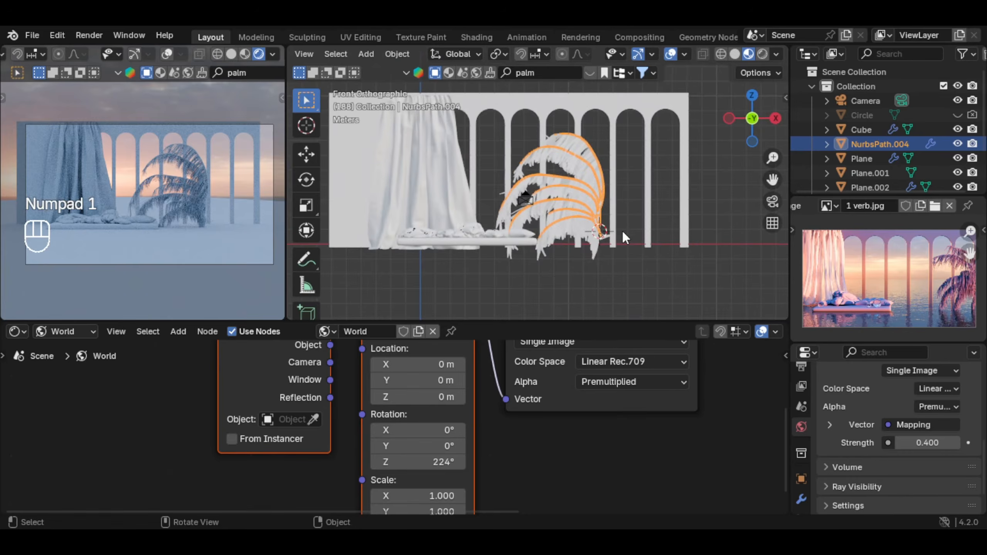
{"action": "key", "text": "g"}
{"action": "key", "text": "x"}
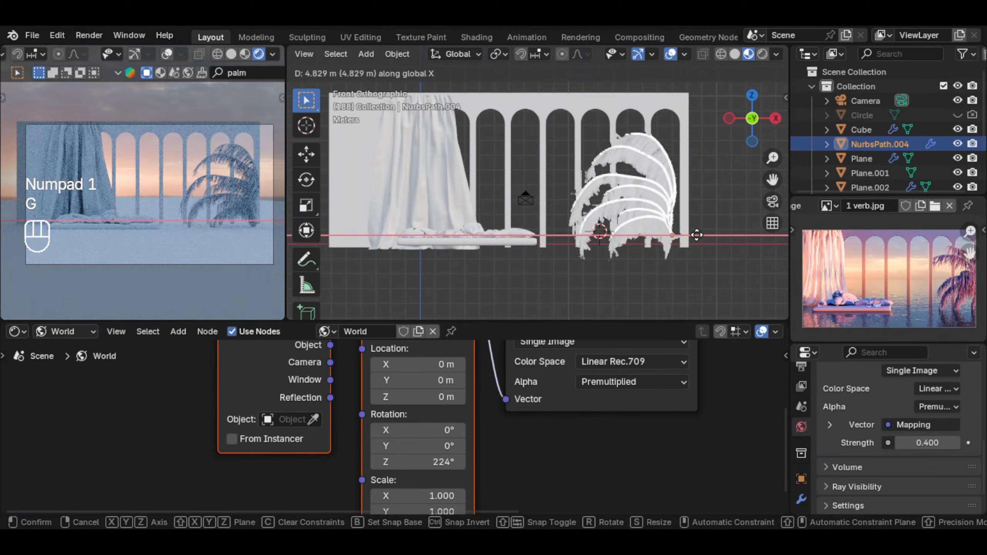
{"action": "left_click", "coordinate": [700, 234]}
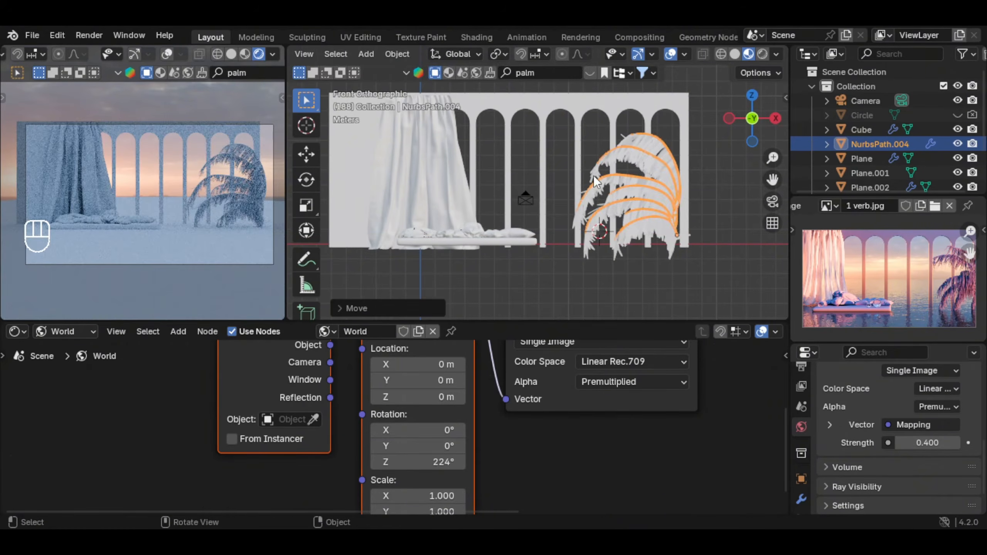
Move the camera about 2.4 m along the Y axis towards the scene
{"action": "middle_click_drag", "start_coordinate": [701, 234], "coordinate": [508, 194]}
{"action": "scroll", "coordinate": [487, 223], "scroll_direction": "down", "scroll_amount": 5}
{"action": "left_click", "coordinate": [523, 212]}
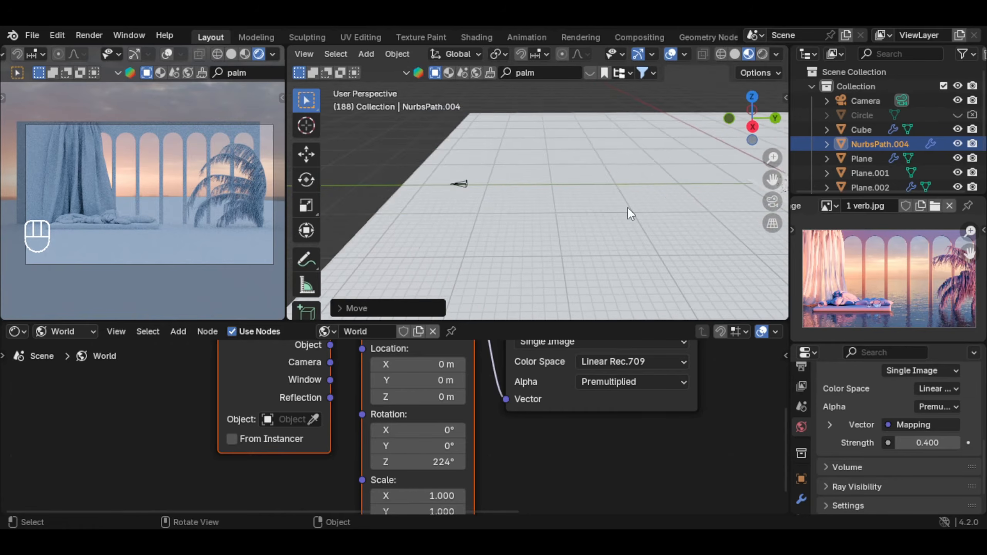
{"action": "key", "text": "g"}
{"action": "key", "text": "y"}
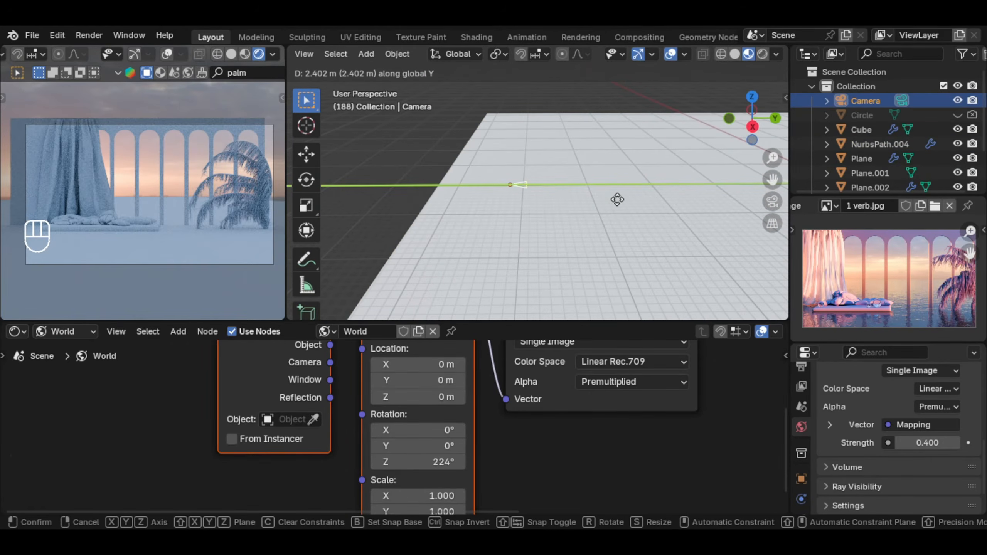
{"action": "left_click", "coordinate": [617, 199]}
Scale the palm up by a factor of about 1.22 and tilt it slightly
{"action": "middle_click_drag", "start_coordinate": [617, 200], "coordinate": [662, 197]}
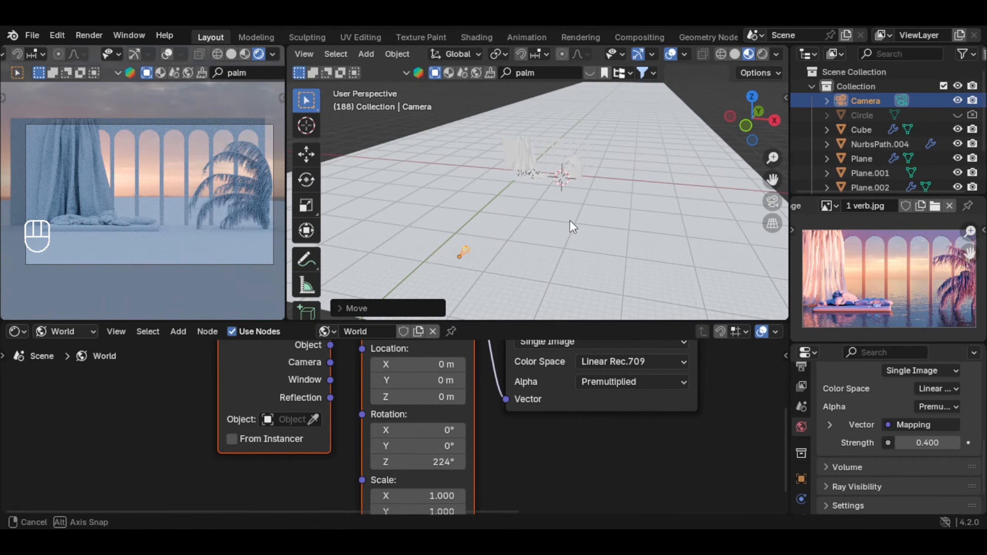
{"action": "scroll", "coordinate": [569, 220], "scroll_direction": "up", "scroll_amount": 5}
{"action": "left_click", "coordinate": [599, 183]}
{"action": "key", "text": "s"}
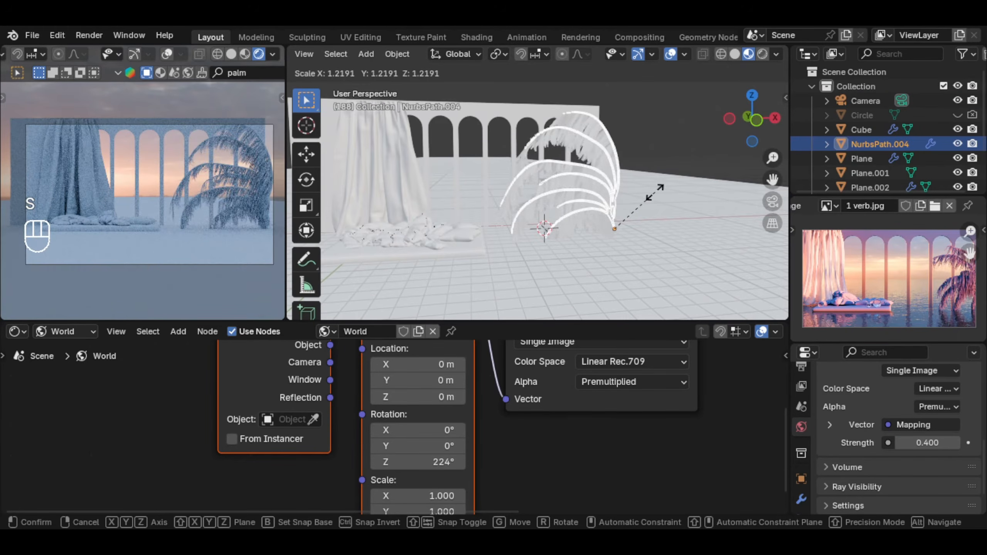
{"action": "left_click", "coordinate": [655, 192]}
{"action": "key", "text": "r"}
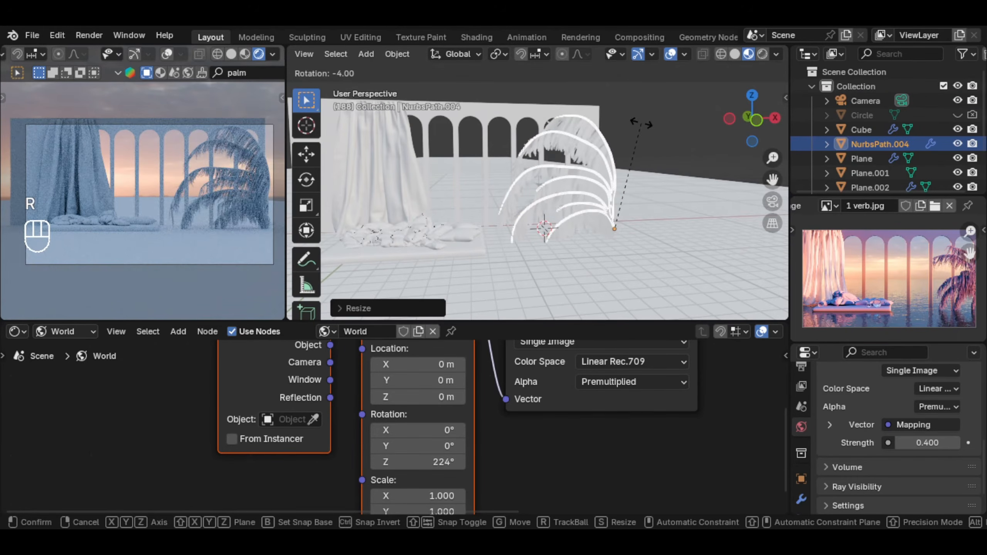
{"action": "left_click", "coordinate": [665, 181]}
Shift the palm about 1 m further along the positive X axis
{"action": "key", "text": "g"}
{"action": "key", "text": "x"}
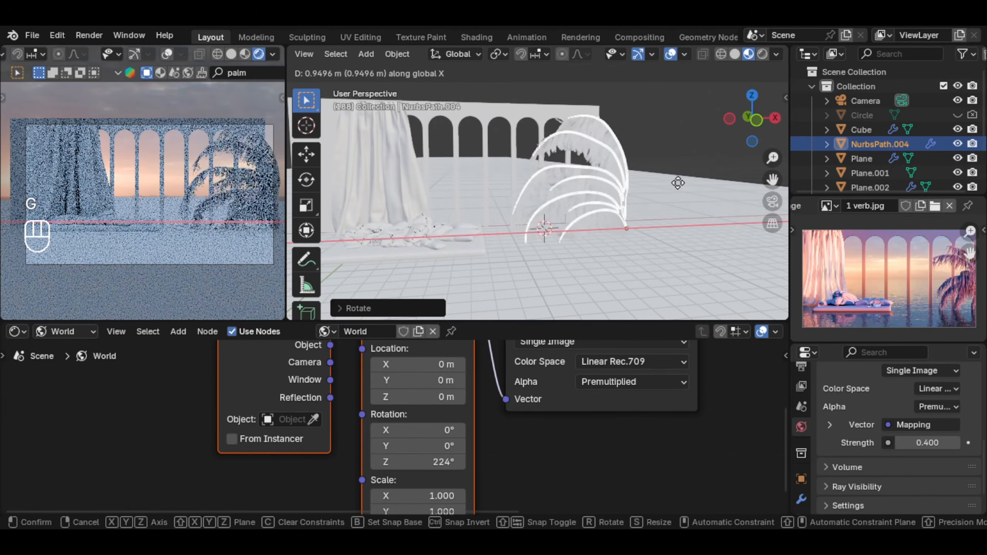
{"action": "left_click", "coordinate": [678, 182]}
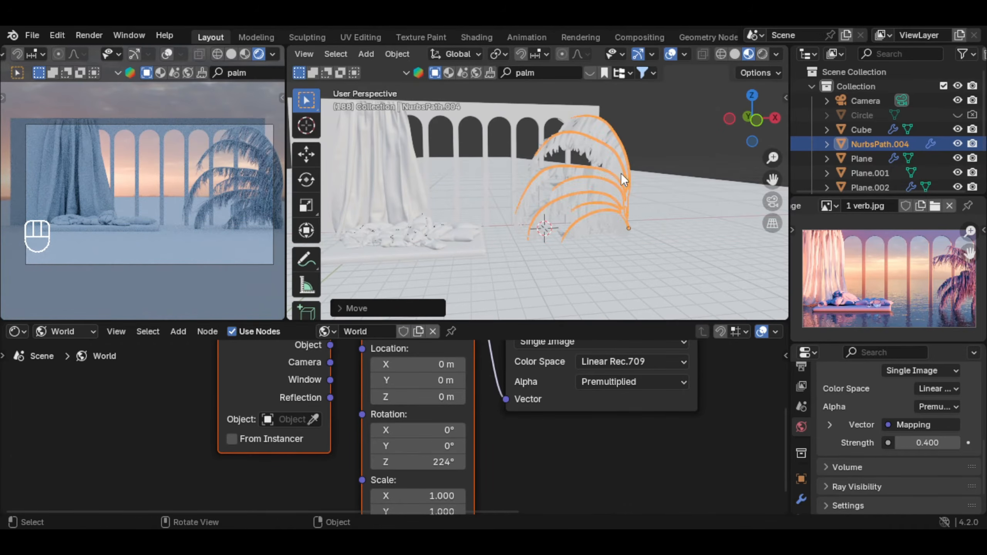
Move the arched wall about 1.1 m along the positive X axis
{"action": "scroll", "coordinate": [526, 171], "scroll_direction": "up", "scroll_amount": 2}
{"action": "left_click", "coordinate": [505, 127]}
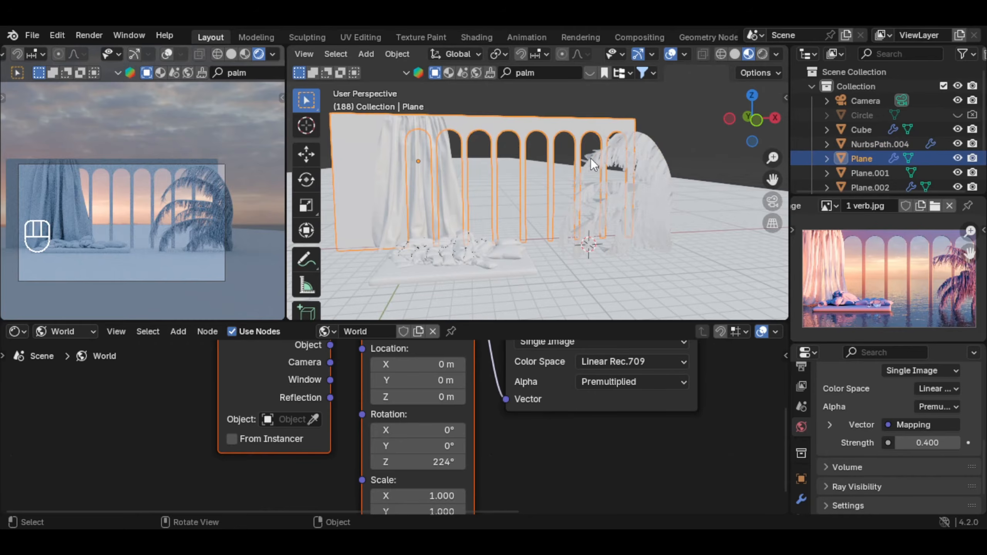
{"action": "key", "text": "g"}
{"action": "key", "text": "x"}
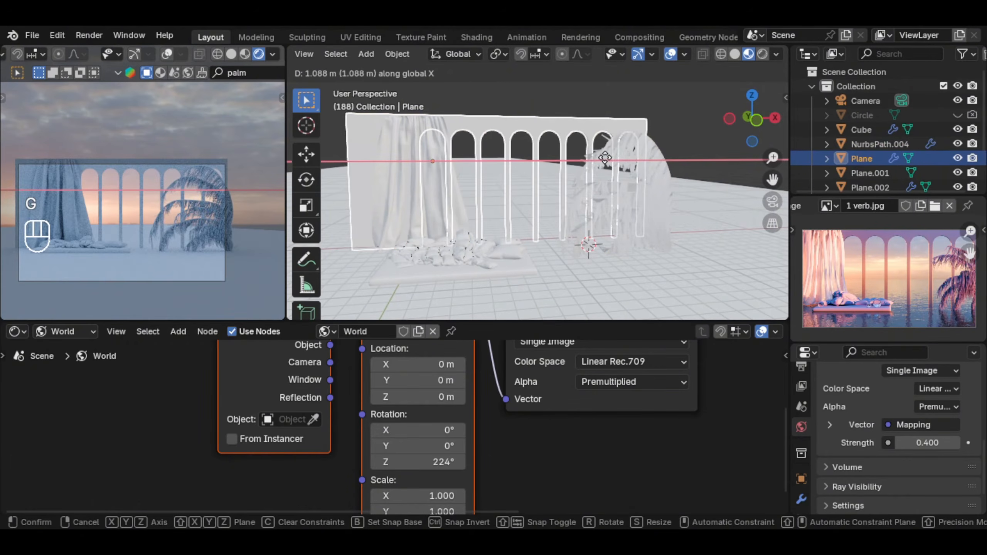
{"action": "left_click", "coordinate": [582, 222]}
Add a Sun light to the scene
{"action": "scroll", "coordinate": [582, 222], "scroll_direction": "down", "scroll_amount": 2}
{"action": "key", "text": "shift+a"}
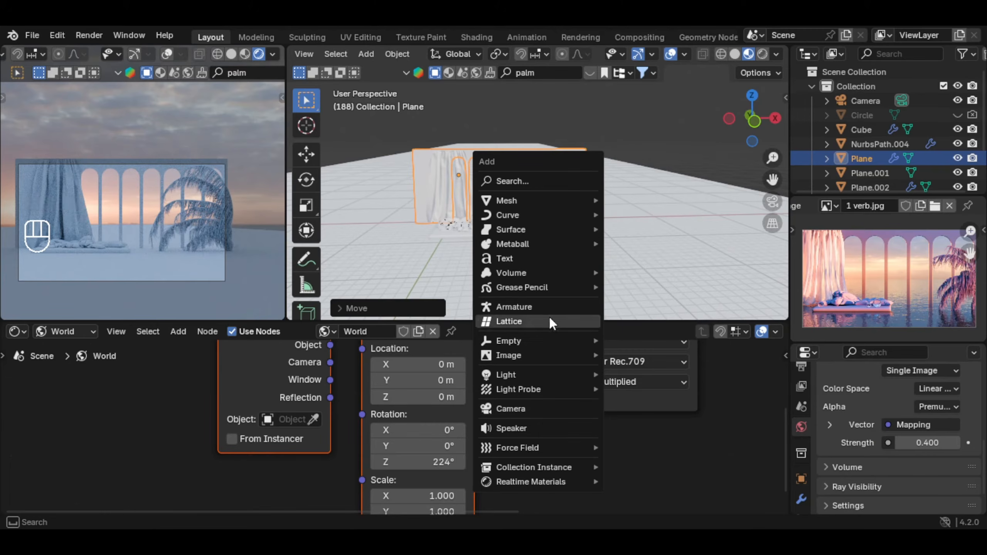
{"action": "mouse_move", "coordinate": [576, 375]}
{"action": "left_click", "coordinate": [645, 388]}
Raise the sun above the floor beside the set and rotate it to shine towards the curtain and arches
{"action": "middle_click_drag", "start_coordinate": [512, 220], "coordinate": [544, 202]}
{"action": "key", "text": "g"}
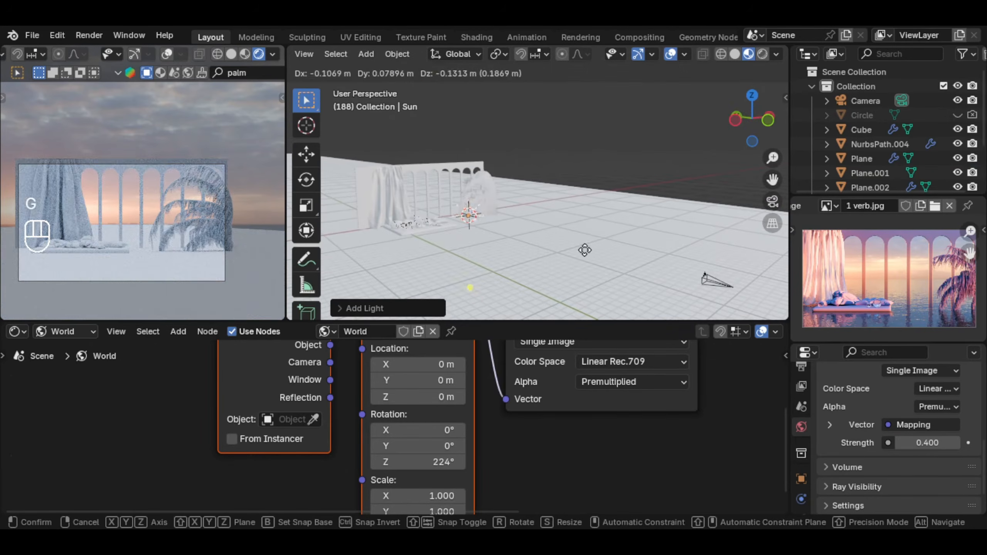
{"action": "left_click", "coordinate": [649, 123]}
{"action": "key", "text": "r"}
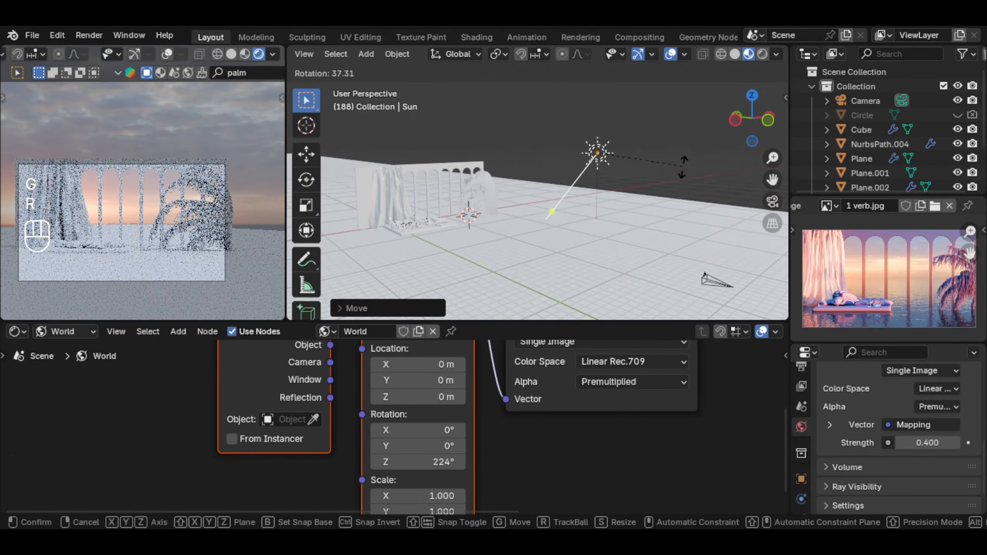
{"action": "left_click", "coordinate": [661, 132]}
Set the sun light's strength to 5.000
{"action": "scroll", "coordinate": [896, 458], "scroll_direction": "up", "scroll_amount": 2}
{"action": "scroll", "coordinate": [802, 481], "scroll_direction": "down", "scroll_amount": 2}
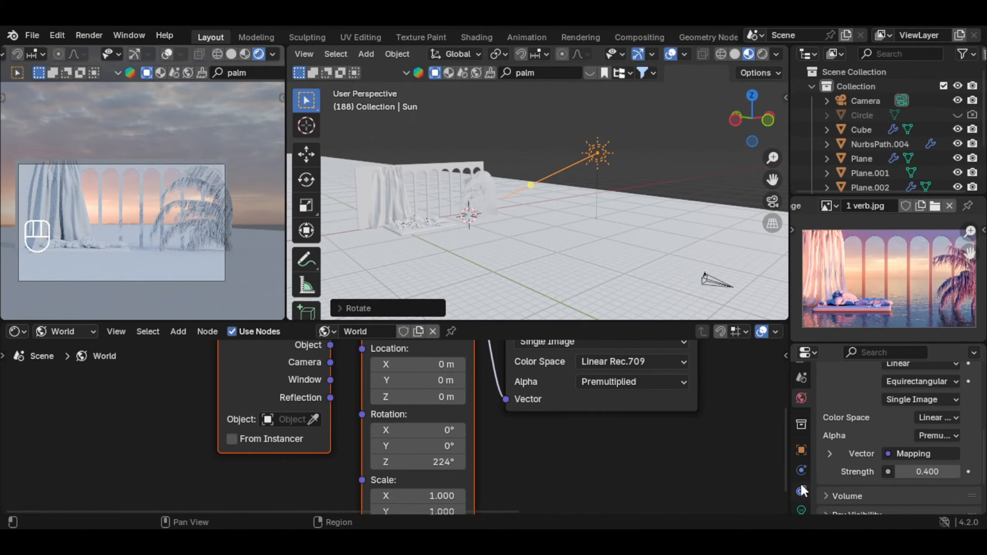
{"action": "left_click", "coordinate": [800, 478]}
{"action": "scroll", "coordinate": [872, 458], "scroll_direction": "up", "scroll_amount": 3}
{"action": "left_click", "coordinate": [902, 434]}
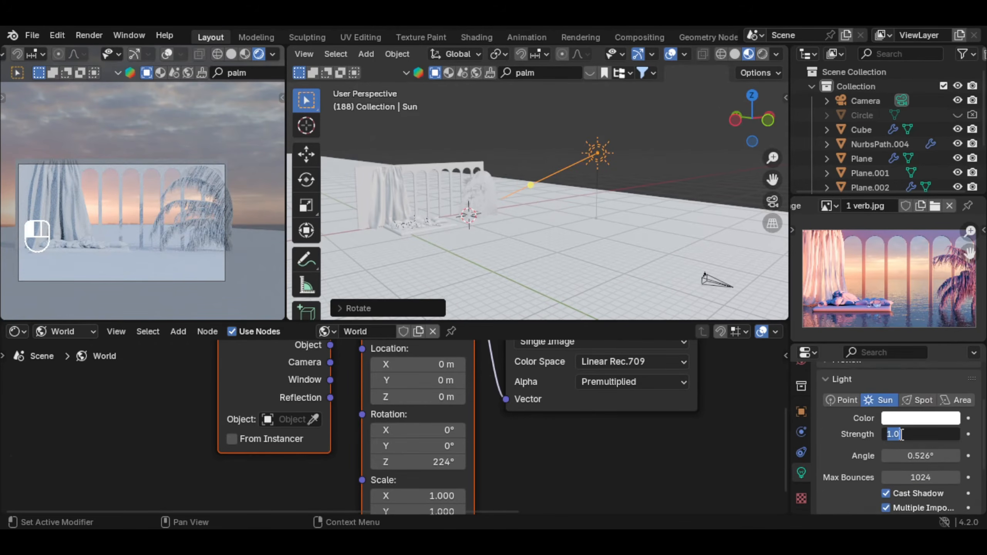
{"action": "key", "text": "Return"}
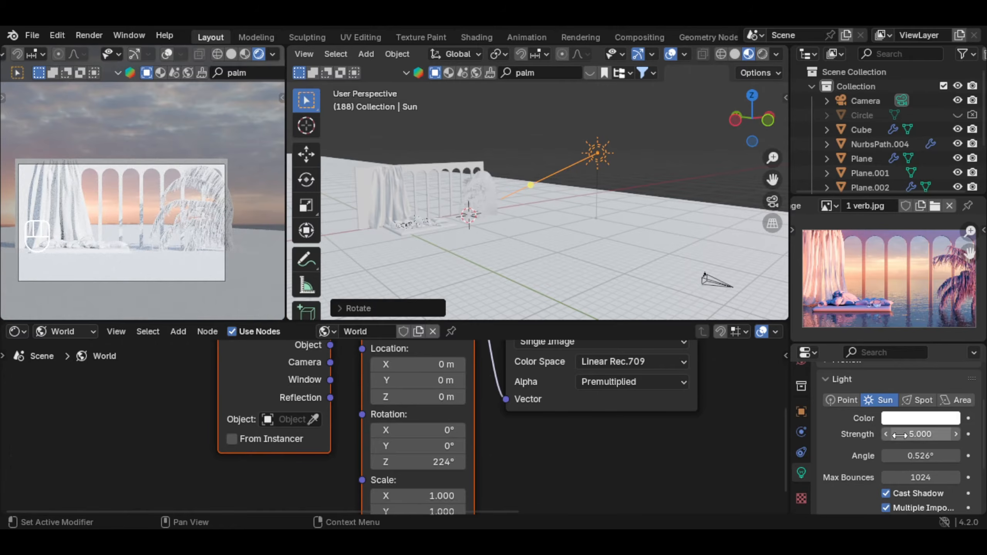
Using the reference image as a guide, colour the sun orange with hue 0.036, saturation 0.904 and value 1.000
{"action": "left_click", "coordinate": [920, 422]}
{"action": "scroll", "coordinate": [910, 297], "scroll_direction": "up", "scroll_amount": 2}
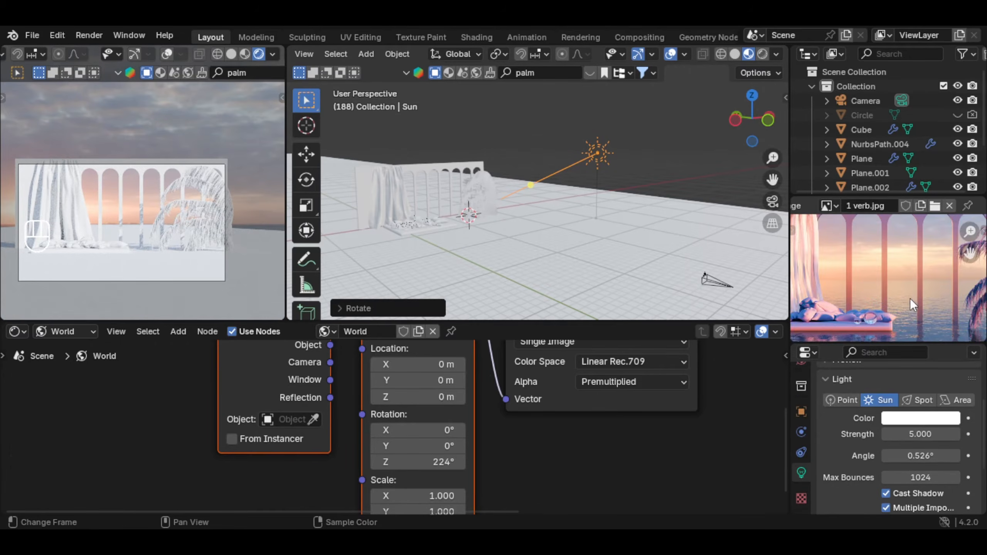
{"action": "scroll", "coordinate": [898, 288], "scroll_direction": "down", "scroll_amount": 2}
{"action": "scroll", "coordinate": [879, 269], "scroll_direction": "up", "scroll_amount": 1}
{"action": "left_click", "coordinate": [920, 418]}
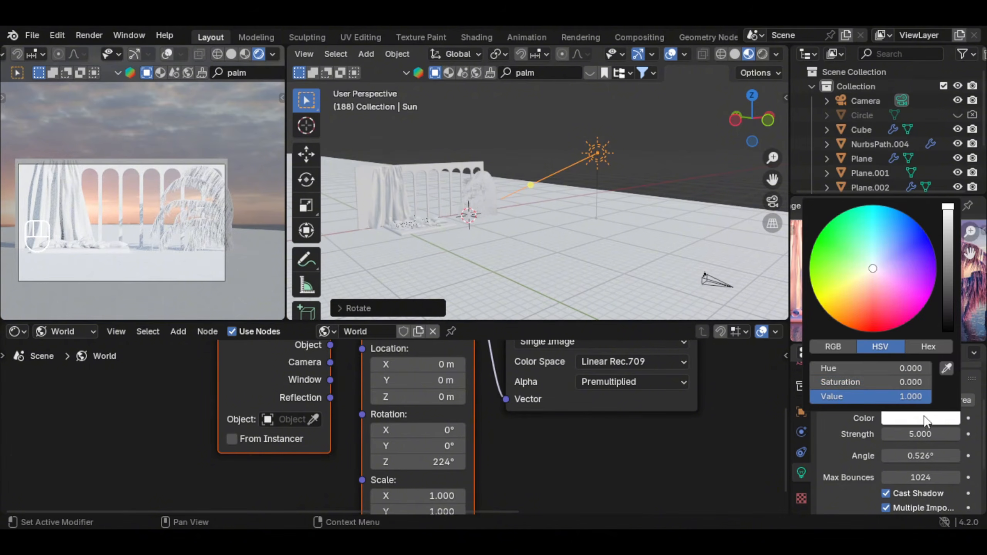
{"action": "left_click_drag", "start_coordinate": [847, 382], "coordinate": [914, 381]}
{"action": "left_click_drag", "start_coordinate": [860, 311], "coordinate": [858, 308]}
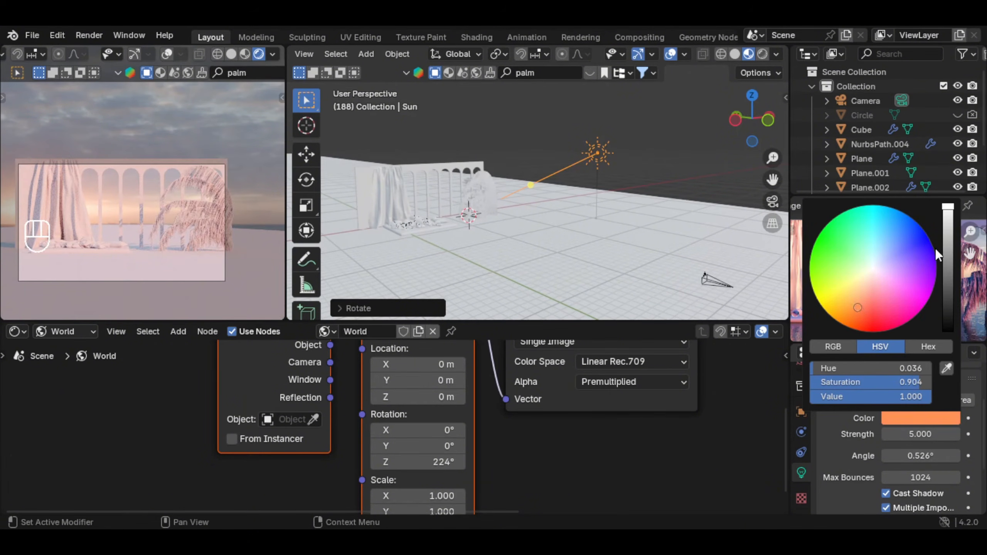
Darken the sun's orange colour slightly and limit the rendered preview to a render region around the camera frame
{"action": "left_click_drag", "start_coordinate": [948, 207], "coordinate": [947, 225]}
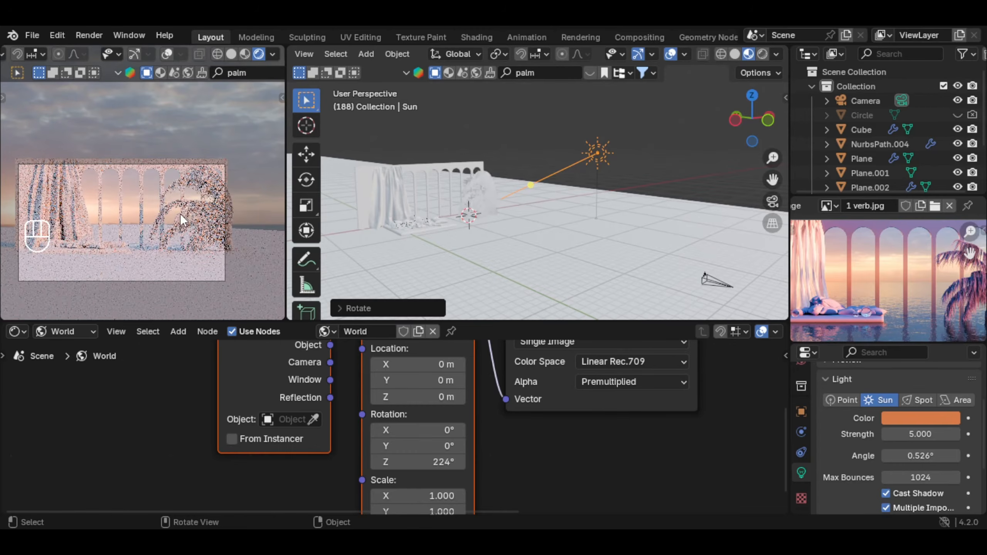
{"action": "scroll", "coordinate": [116, 183], "scroll_direction": "down", "scroll_amount": 1}
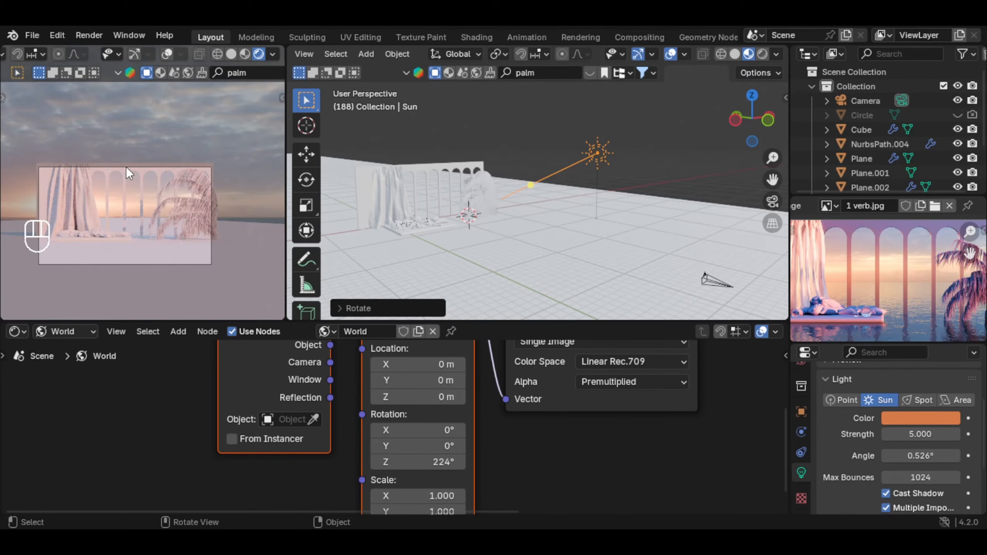
{"action": "key", "text": "ctrl+b"}
{"action": "left_click_drag", "start_coordinate": [39, 168], "coordinate": [210, 264]}
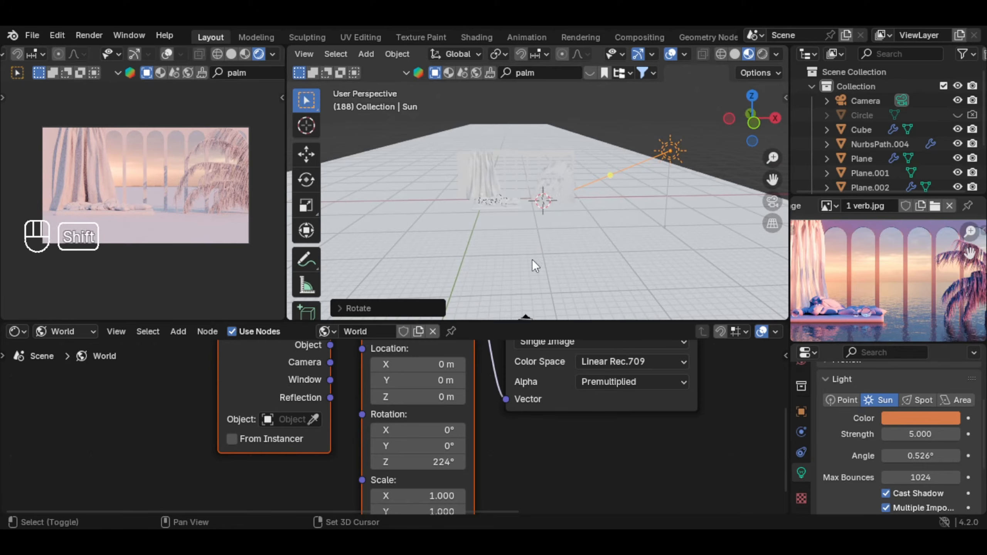
Give the large floor plane a new material named water, switching the node editing from world to object
{"action": "middle_click_drag", "start_coordinate": [532, 259], "coordinate": [537, 249]}
{"action": "left_click", "coordinate": [499, 294]}
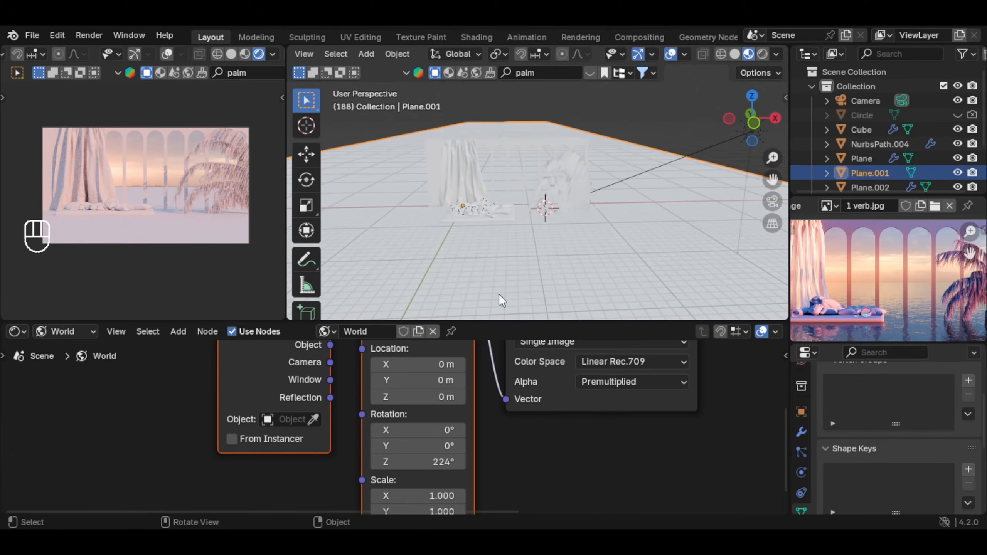
{"action": "left_click", "coordinate": [54, 334]}
{"action": "left_click", "coordinate": [77, 366]}
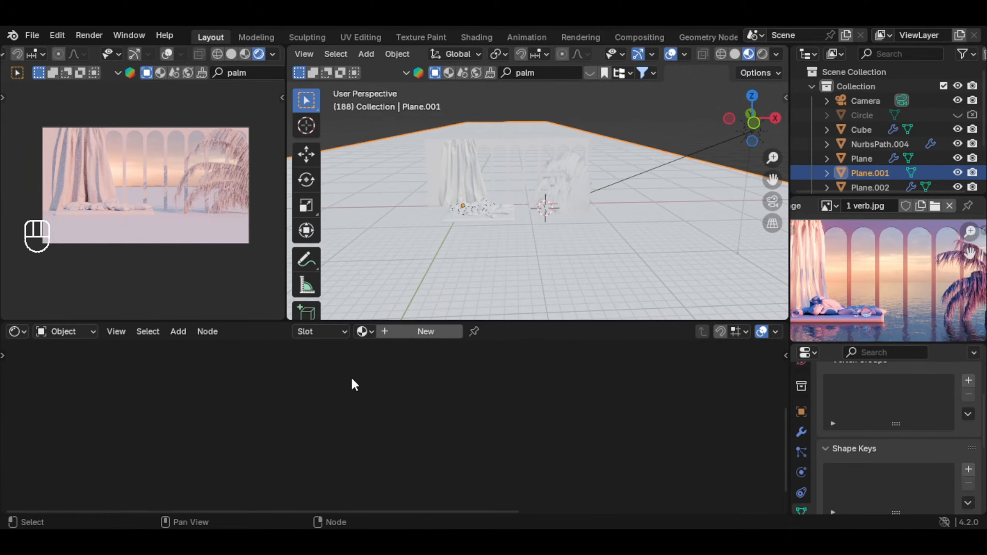
{"action": "left_click", "coordinate": [425, 333]}
{"action": "double_click", "coordinate": [415, 331]}
{"action": "type", "text": "water"}
{"action": "key", "text": "Return"}
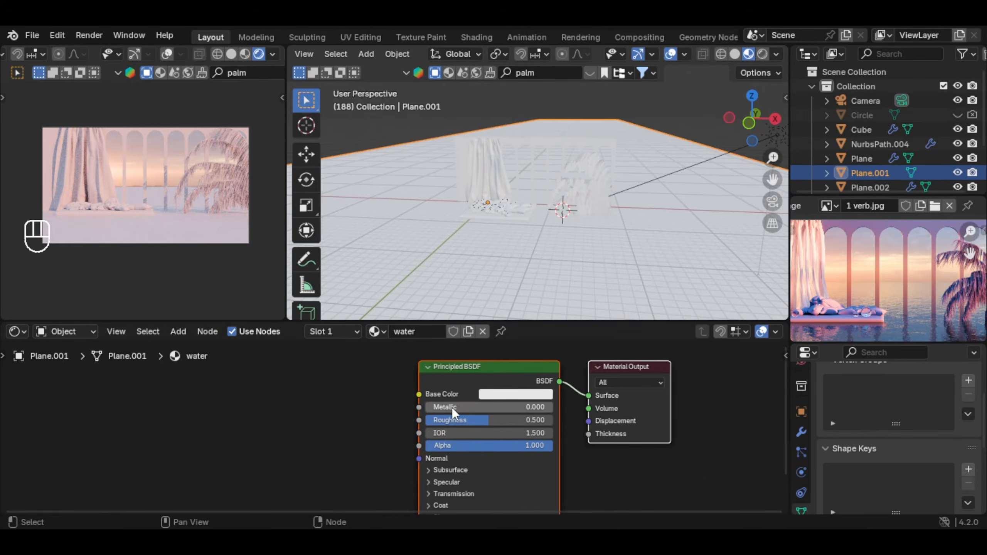
Make the water material mirror-like by setting Metallic to 1.000 and Roughness to 0.000
{"action": "left_click_drag", "start_coordinate": [453, 408], "coordinate": [558, 409]}
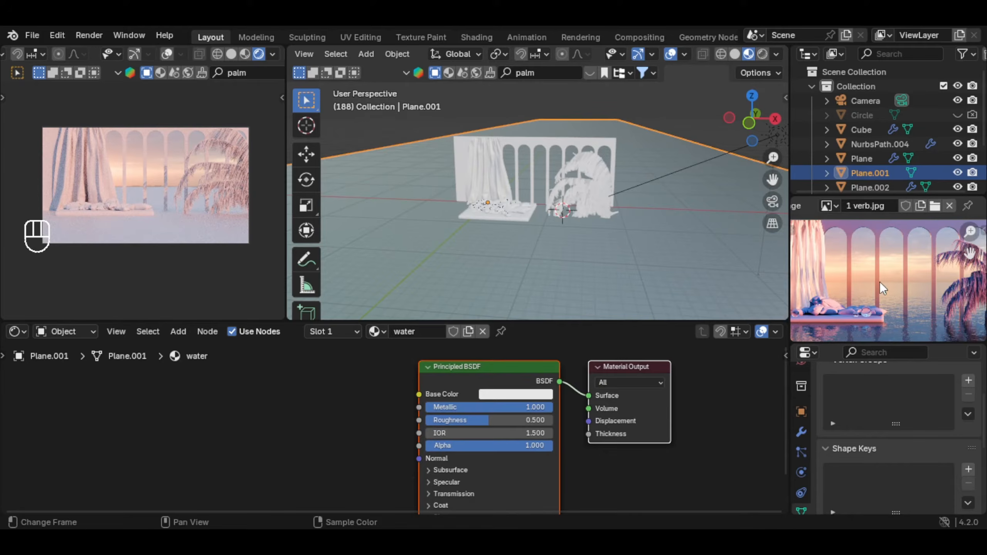
{"action": "left_click_drag", "start_coordinate": [521, 420], "coordinate": [466, 421]}
{"action": "left_click_drag", "start_coordinate": [467, 420], "coordinate": [455, 420]}
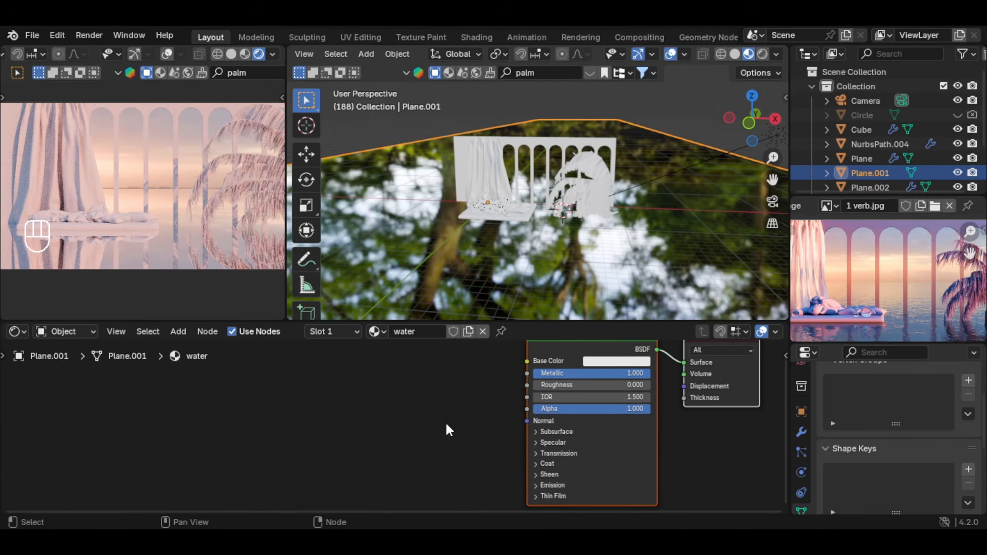
Add a Bump node to the water material and connect its output to the Principled BSDF's Normal input
{"action": "key", "text": "shift+a"}
{"action": "type", "text": "bump"}
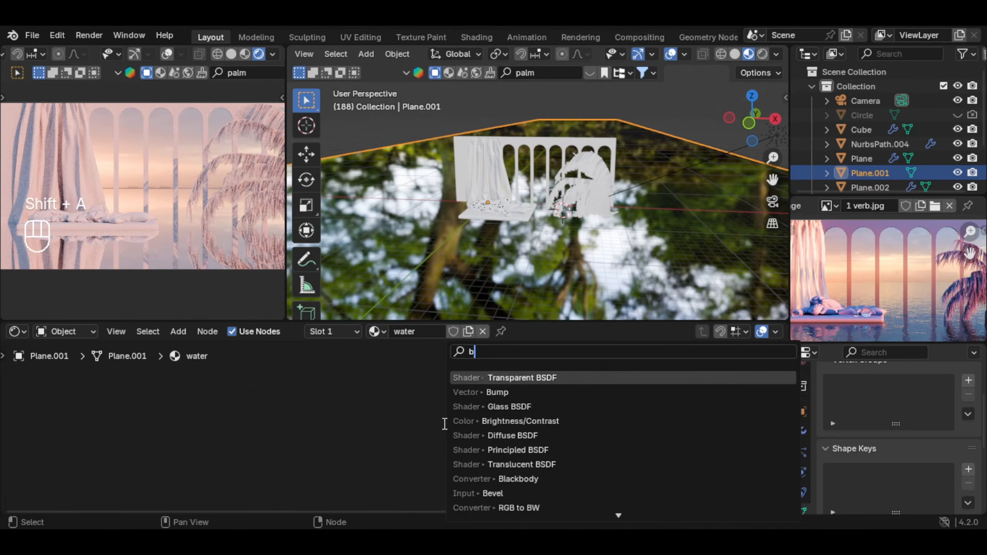
{"action": "key", "text": "Return"}
{"action": "left_click", "coordinate": [406, 414]}
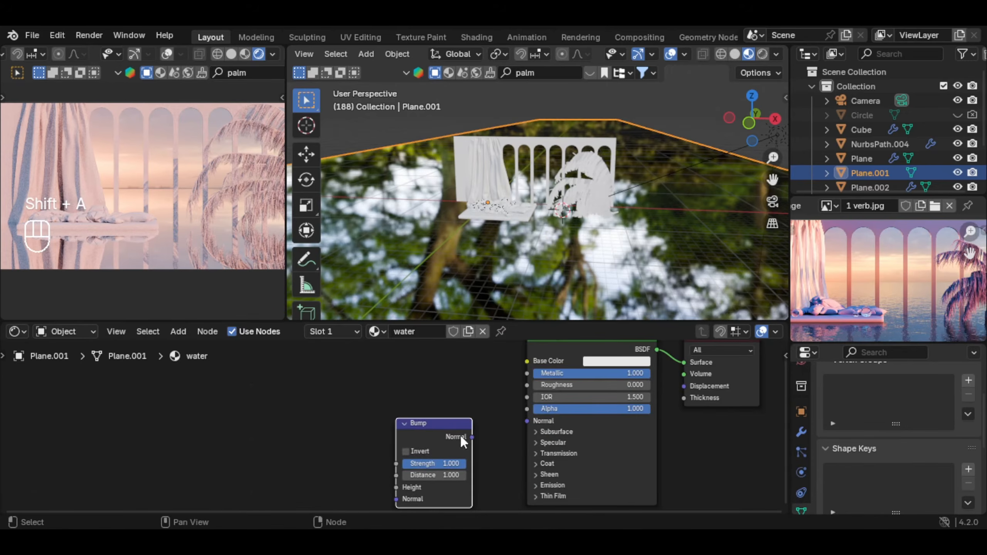
{"action": "left_click_drag", "start_coordinate": [482, 433], "coordinate": [527, 421]}
Add a Noise Texture node and connect its Color output to the Bump node's Height input
{"action": "key", "text": "shift+a"}
{"action": "type", "text": "noise"}
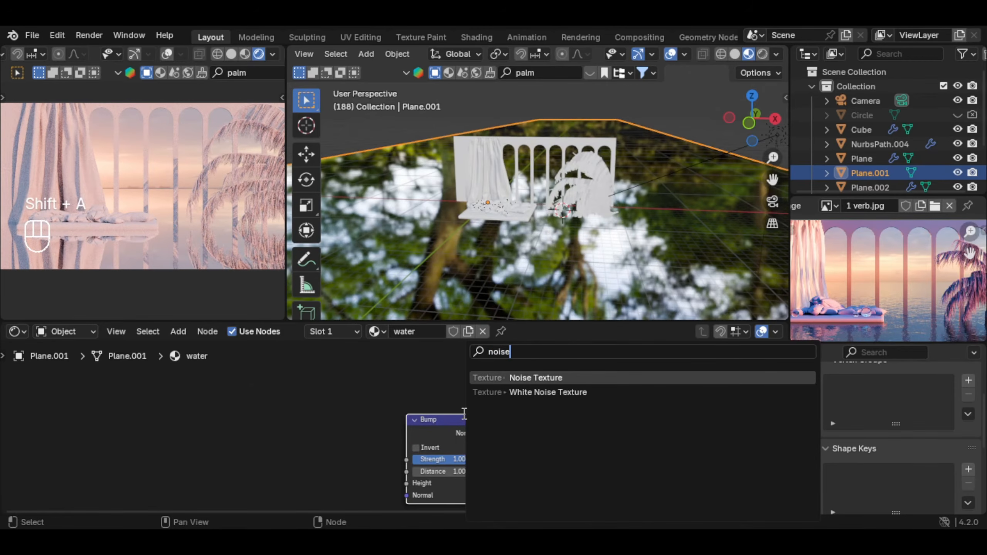
{"action": "key", "text": "Return"}
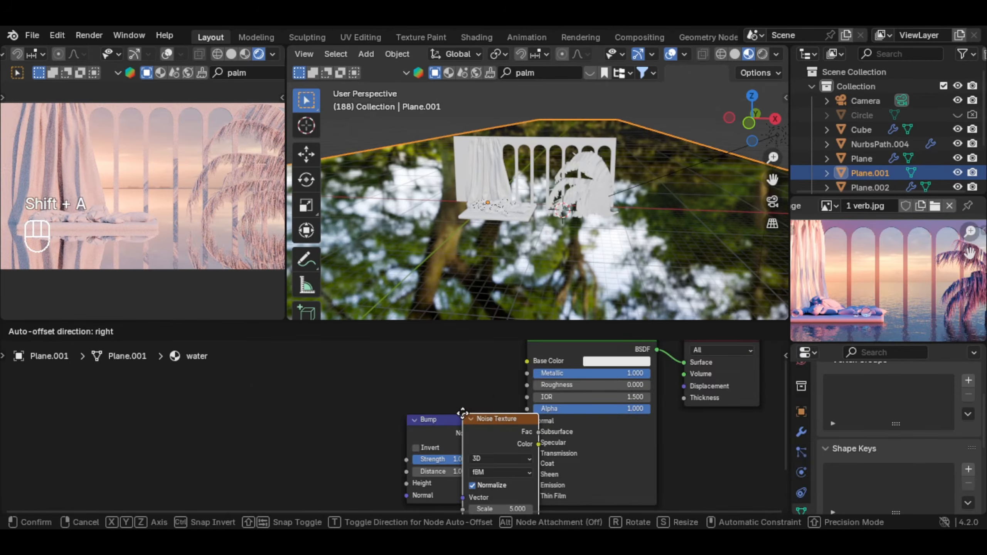
{"action": "left_click", "coordinate": [351, 408]}
{"action": "left_click_drag", "start_coordinate": [360, 417], "coordinate": [358, 468]}
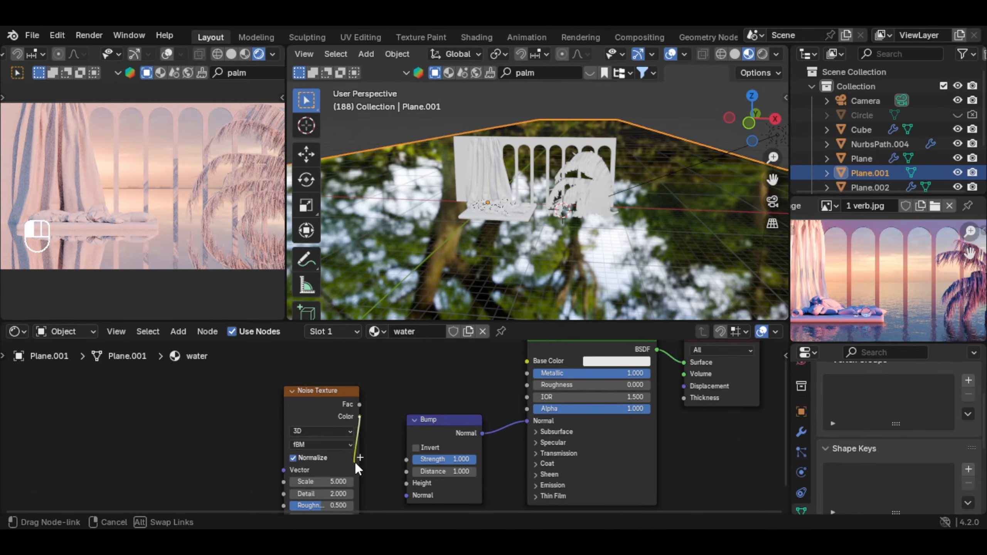
{"action": "left_click_drag", "start_coordinate": [399, 480], "coordinate": [402, 482]}
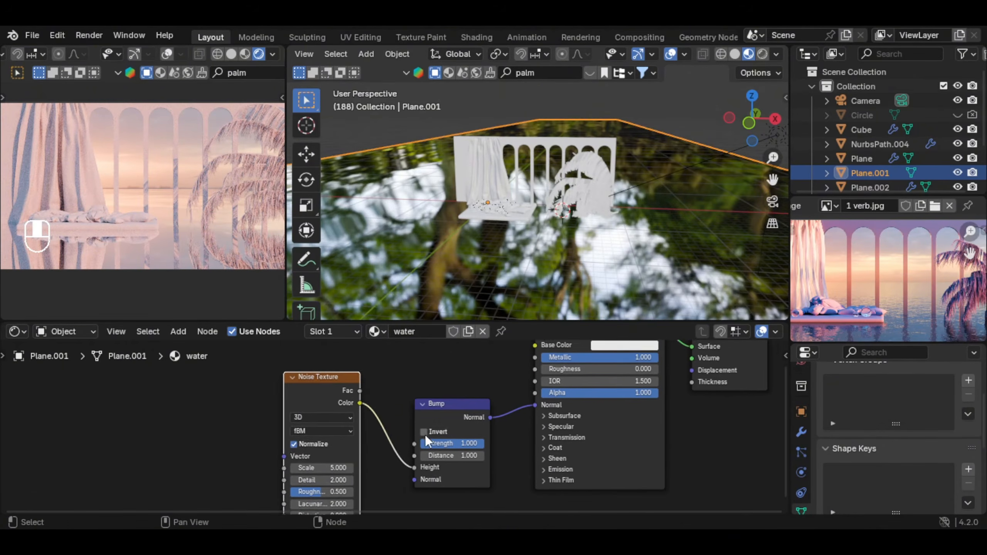
Drive the noise with Texture Coordinate and Mapping nodes, using noise scale 95.600 and bump strength 0.200
{"action": "middle_click_drag", "start_coordinate": [424, 432], "coordinate": [453, 414]}
{"action": "left_click_drag", "start_coordinate": [369, 449], "coordinate": [486, 451]}
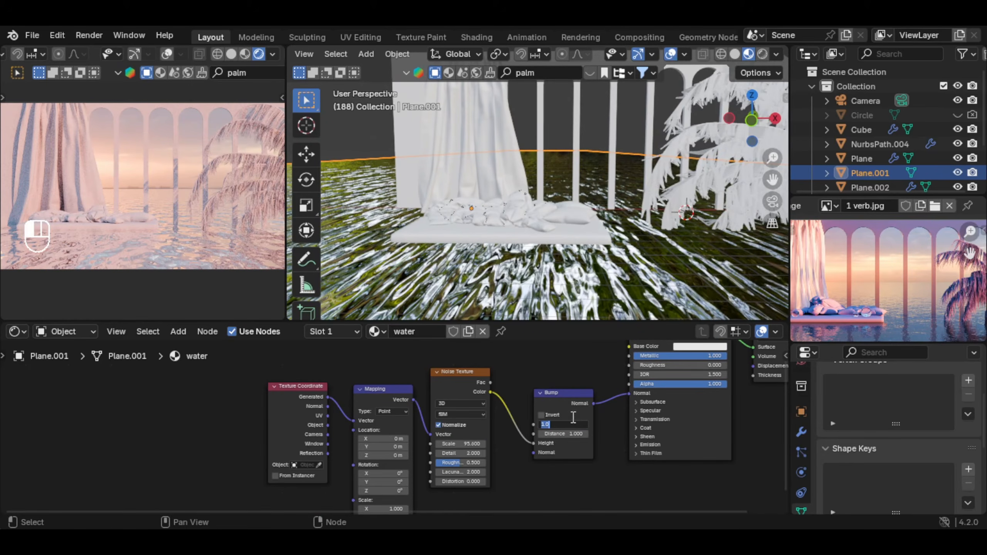
{"action": "key", "text": "Return"}
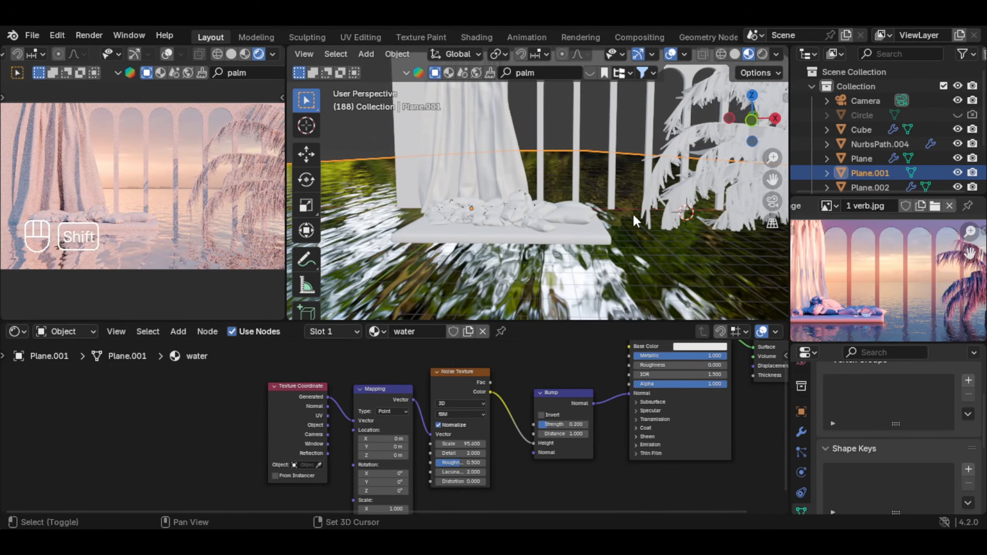
Refine the water ripples by setting the noise scale to 167.700 and its detail to 6.000
{"action": "middle_click_drag", "start_coordinate": [629, 223], "coordinate": [575, 245], "text": "shift"}
{"action": "scroll", "coordinate": [467, 452], "scroll_direction": "up", "scroll_amount": 6}
{"action": "middle_click_drag", "start_coordinate": [467, 451], "coordinate": [441, 431]}
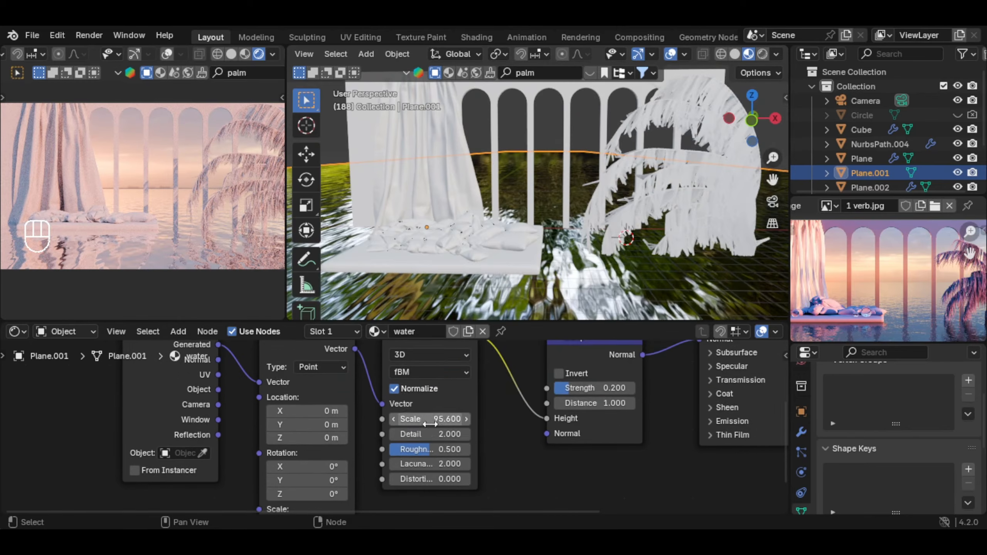
{"action": "left_click_drag", "start_coordinate": [430, 420], "coordinate": [505, 419]}
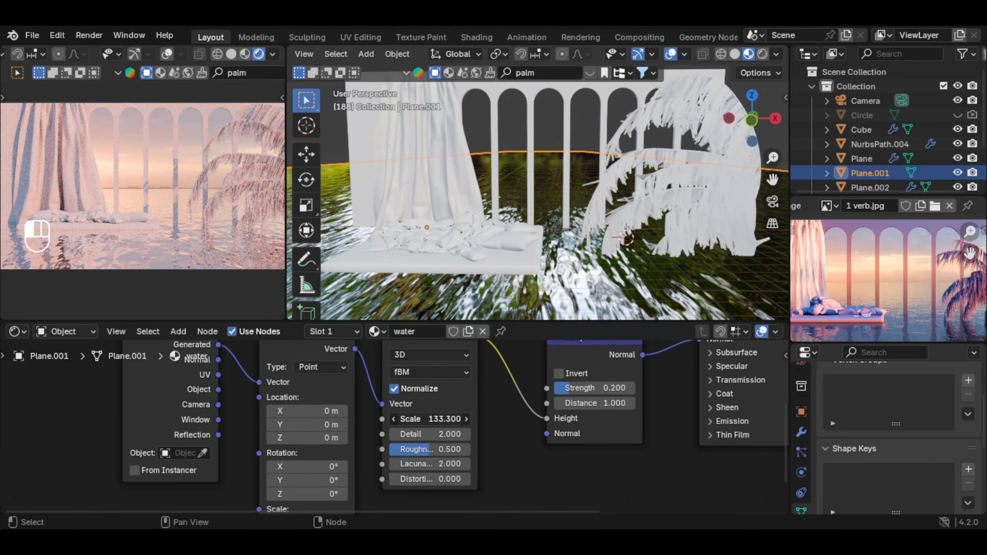
{"action": "left_click_drag", "start_coordinate": [430, 419], "coordinate": [478, 419]}
{"action": "middle_click_drag", "start_coordinate": [438, 448], "coordinate": [442, 445]}
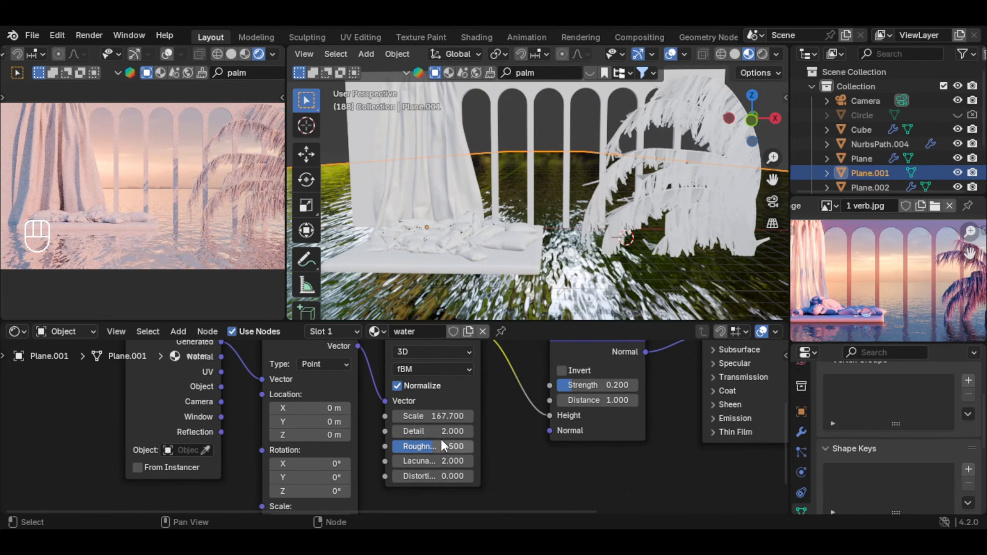
{"action": "mouse_move", "coordinate": [443, 431]}
{"action": "left_mouse_down"}
{"action": "mouse_move", "coordinate": [467, 431]}
{"action": "mouse_move", "coordinate": [432, 433]}
{"action": "left_mouse_up"}
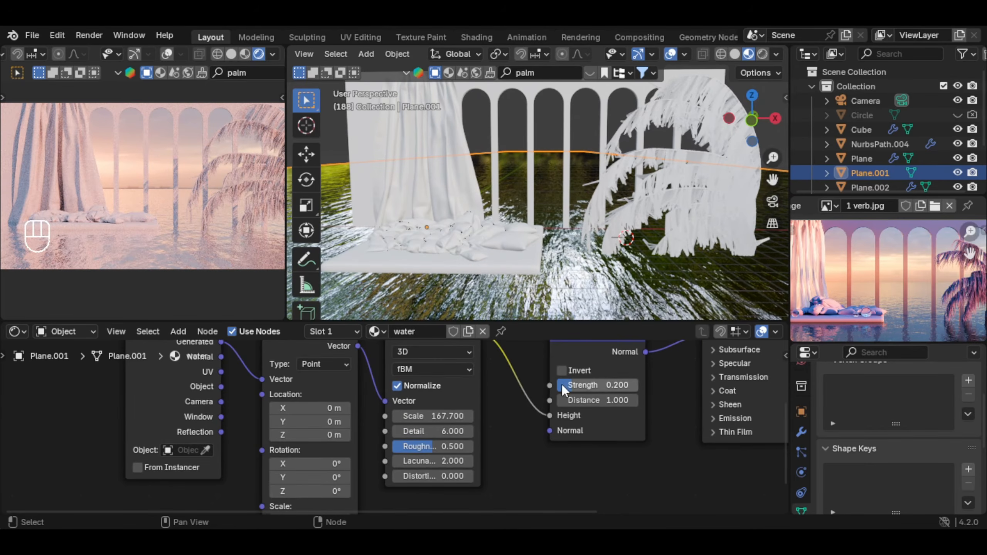
Set the water's base colour to a saturated blue, with IOR 1.333 and alpha 0.900
{"action": "scroll", "coordinate": [562, 388], "scroll_direction": "down", "scroll_amount": 2}
{"action": "middle_click_drag", "start_coordinate": [534, 424], "coordinate": [528, 433]}
{"action": "scroll", "coordinate": [533, 432], "scroll_direction": "up", "scroll_amount": 1}
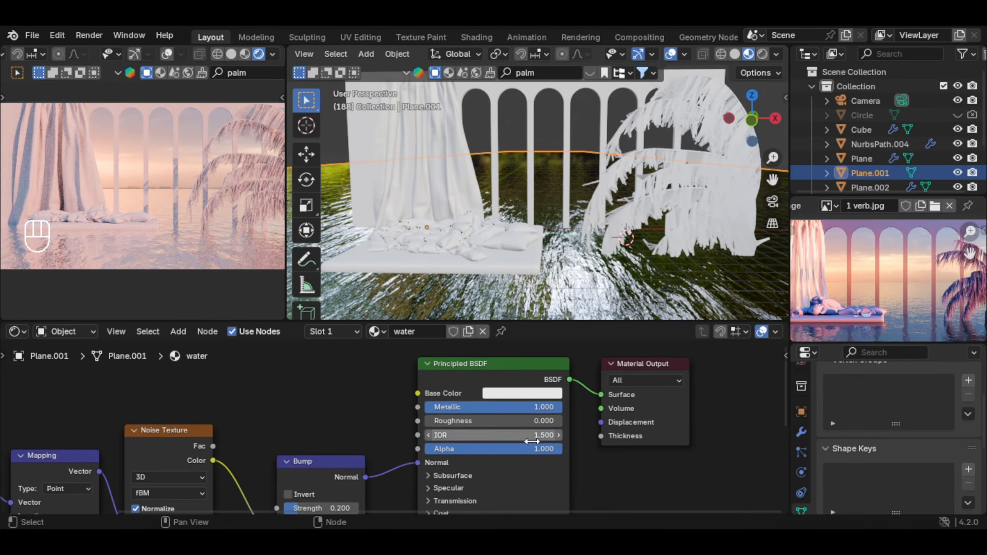
{"action": "left_click", "coordinate": [532, 394]}
{"action": "mouse_move", "coordinate": [544, 243]}
{"action": "left_mouse_down"}
{"action": "mouse_move", "coordinate": [564, 223]}
{"action": "mouse_move", "coordinate": [565, 198]}
{"action": "left_mouse_up"}
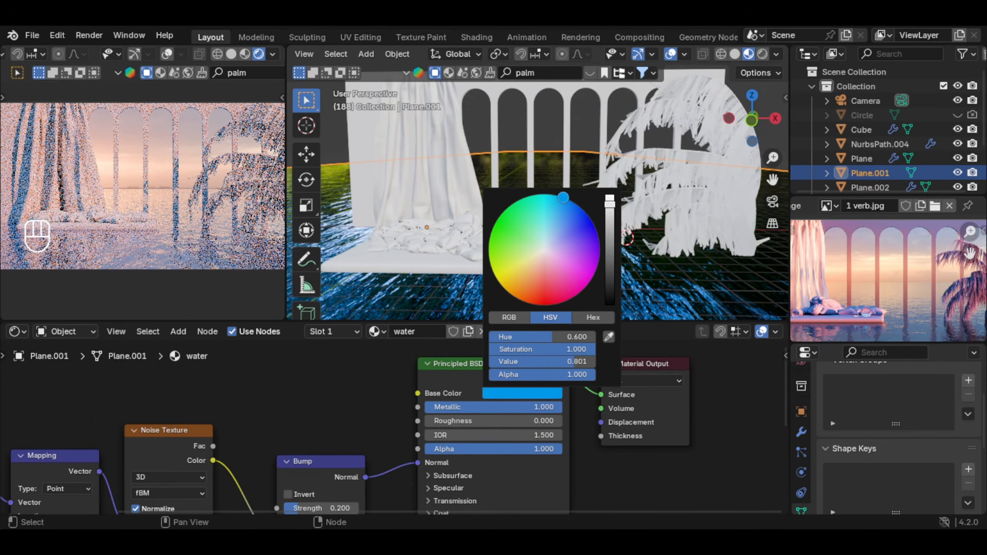
{"action": "key", "text": "Home"}
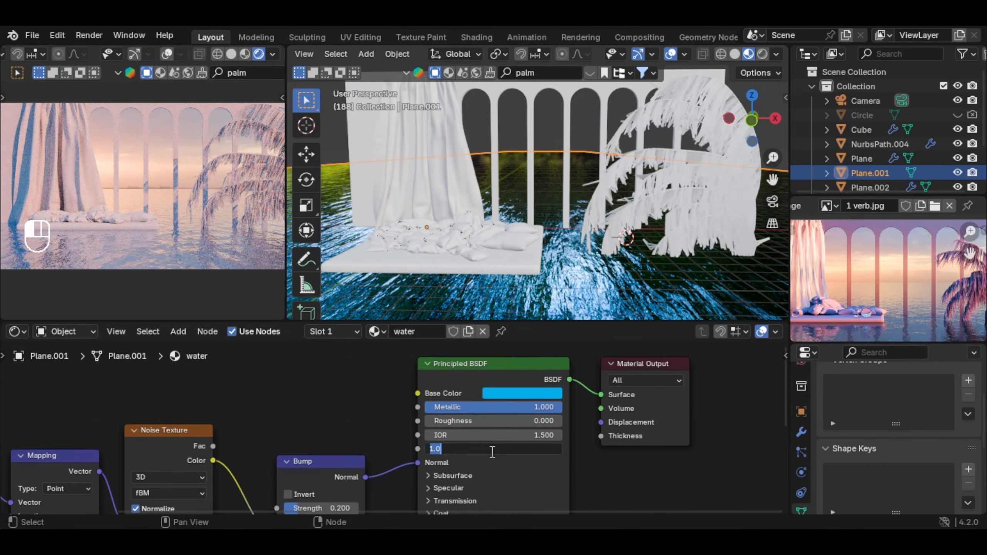
{"action": "key", "text": "Return"}
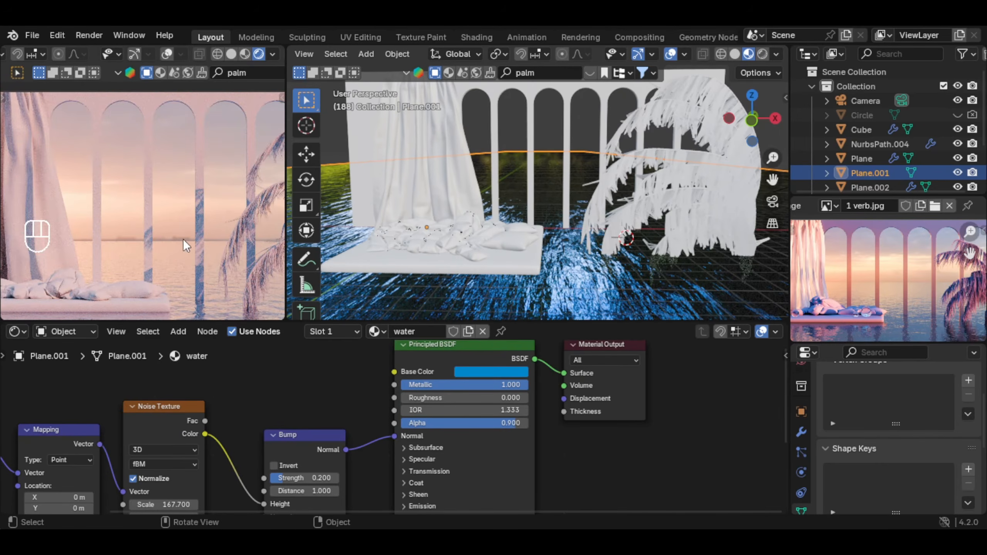
Add the platform and its cushions and cloths to the selected water plane and rotate them slightly about the global X axis
{"action": "scroll", "coordinate": [505, 202], "scroll_direction": "down", "scroll_amount": 6}
{"action": "middle_click_drag", "start_coordinate": [505, 202], "coordinate": [533, 225]}
{"action": "scroll", "coordinate": [538, 212], "scroll_direction": "up", "scroll_amount": 3}
{"action": "scroll", "coordinate": [537, 212], "scroll_direction": "up", "scroll_amount": 3}
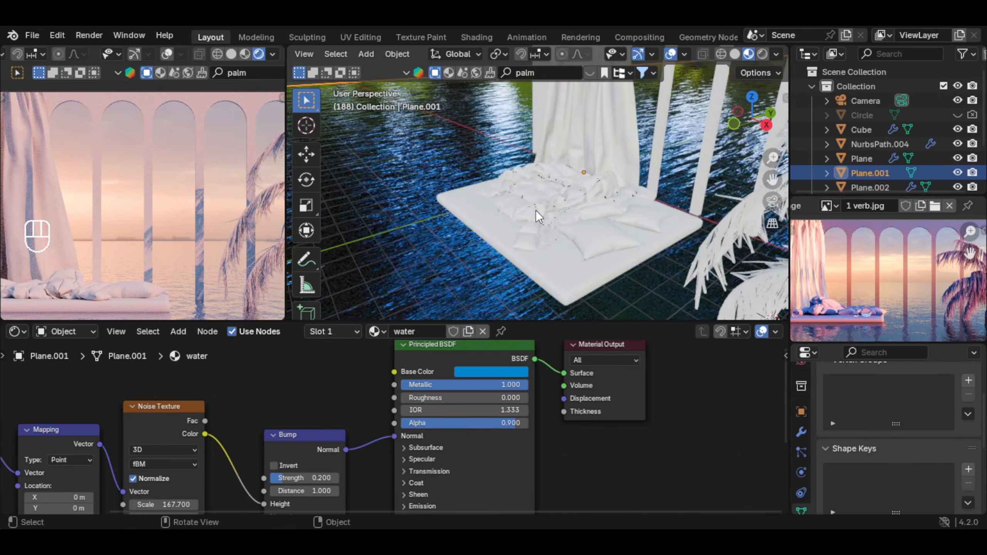
{"action": "left_click", "coordinate": [532, 226], "text": "shift"}
{"action": "scroll", "coordinate": [532, 225], "scroll_direction": "down", "scroll_amount": 3}
{"action": "scroll", "coordinate": [523, 212], "scroll_direction": "up", "scroll_amount": 4}
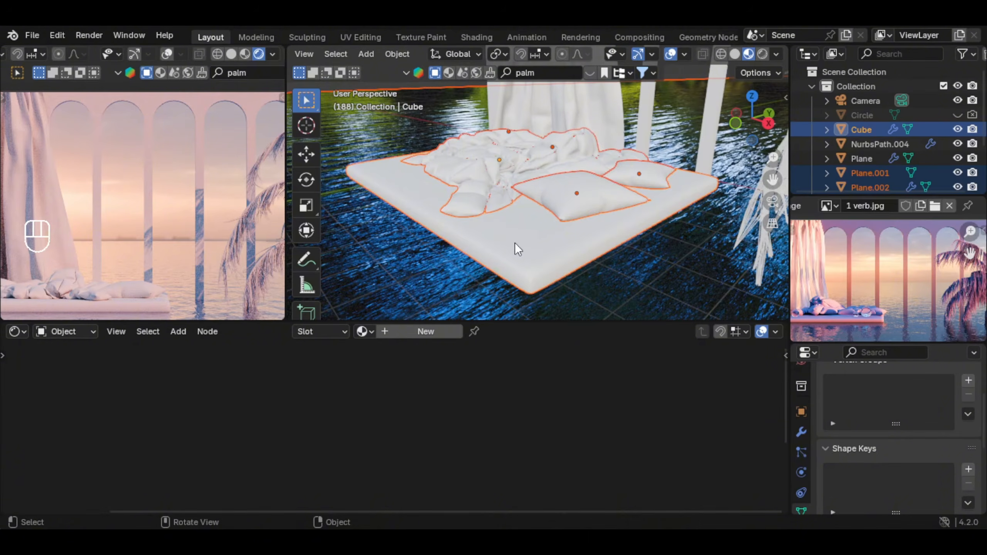
{"action": "scroll", "coordinate": [518, 249], "scroll_direction": "down", "scroll_amount": 3}
{"action": "mouse_move", "coordinate": [511, 242]}
{"action": "middle_mouse_down"}
{"action": "mouse_move", "coordinate": [485, 227]}
{"action": "mouse_move", "coordinate": [510, 230]}
{"action": "middle_mouse_up"}
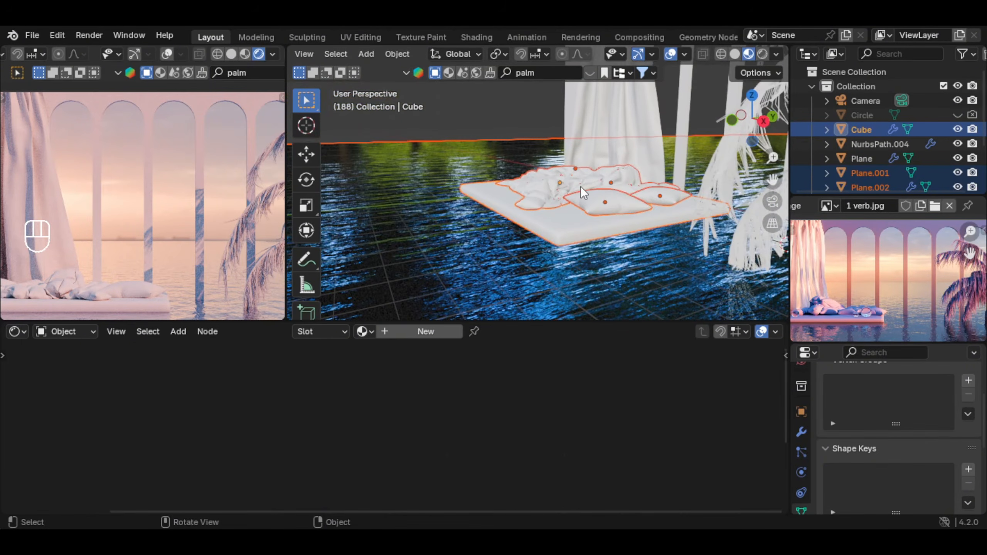
{"action": "key", "text": "r"}
{"action": "key", "text": "x"}
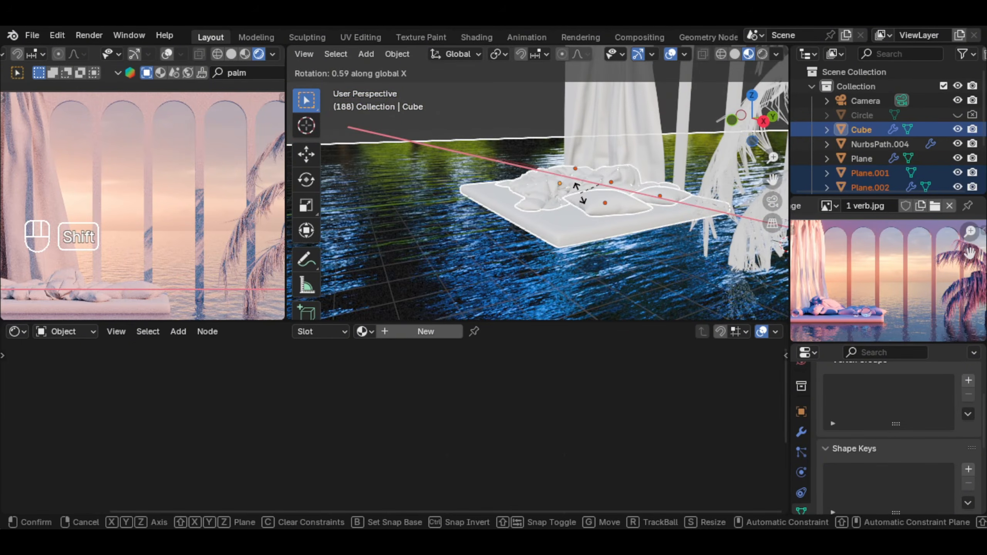
{"action": "left_click", "coordinate": [579, 193]}
{"action": "middle_click_drag", "start_coordinate": [544, 202], "coordinate": [517, 210]}
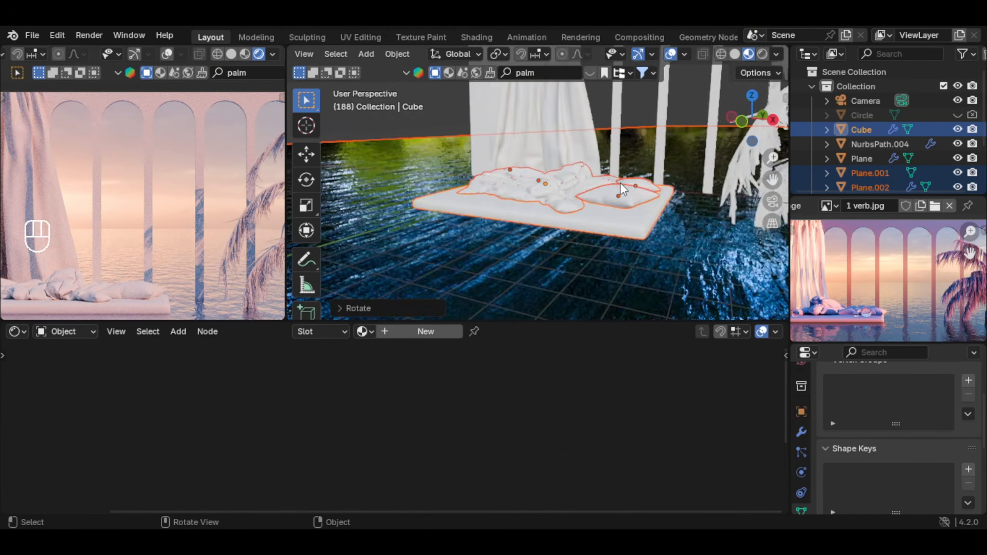
Set the world environment's strength to 0.300
{"action": "scroll", "coordinate": [187, 237], "scroll_direction": "down", "scroll_amount": 2}
{"action": "scroll", "coordinate": [186, 236], "scroll_direction": "down", "scroll_amount": 1}
{"action": "middle_click_drag", "start_coordinate": [186, 236], "coordinate": [179, 237], "text": "shift"}
{"action": "left_click", "coordinate": [801, 360]}
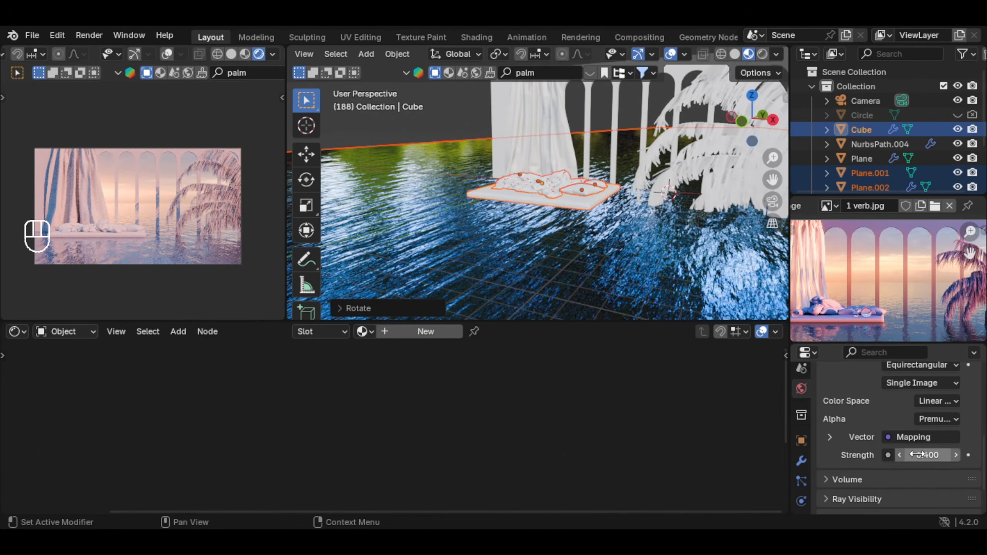
{"action": "left_click", "coordinate": [901, 457]}
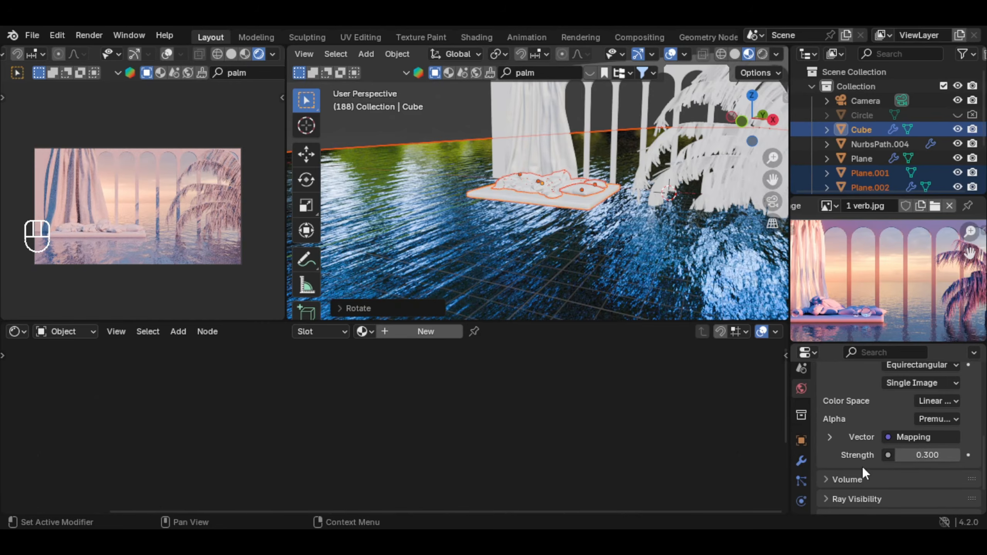
Make the water plane's material transmissive, with Metallic 0.000 and Transmission Weight 1.000
{"action": "left_click", "coordinate": [489, 262]}
{"action": "middle_click_drag", "start_coordinate": [432, 406], "coordinate": [505, 376]}
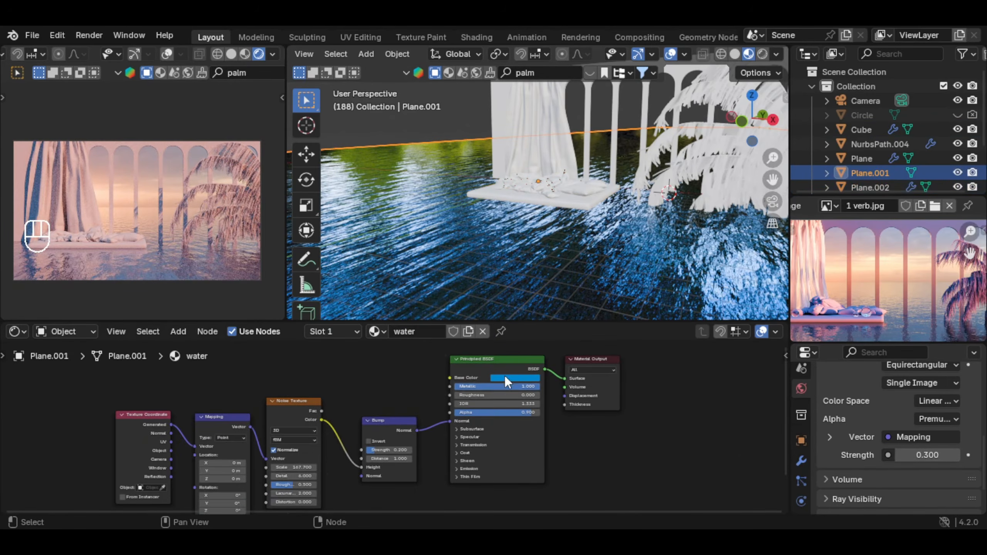
{"action": "left_click_drag", "start_coordinate": [487, 386], "coordinate": [461, 386]}
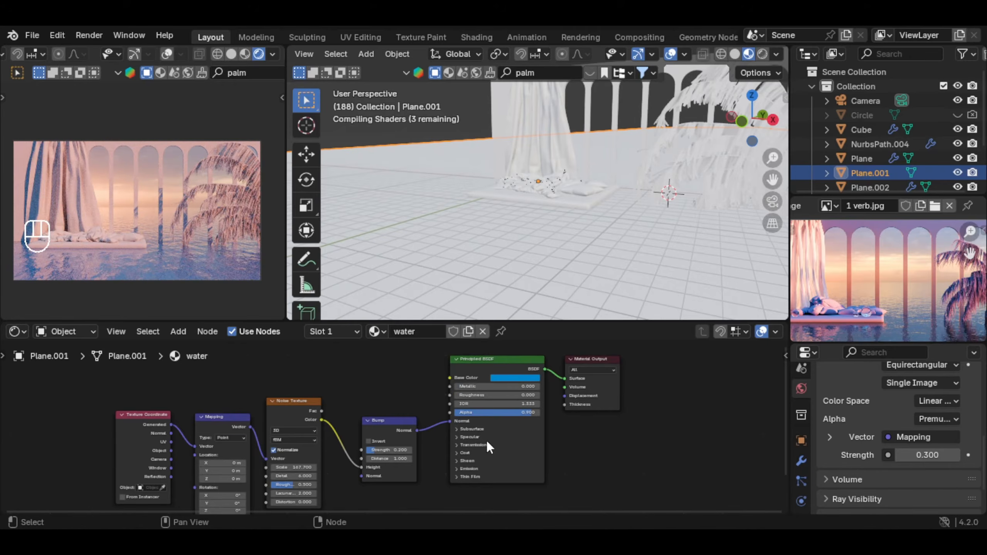
{"action": "left_click_drag", "start_coordinate": [505, 455], "coordinate": [569, 450]}
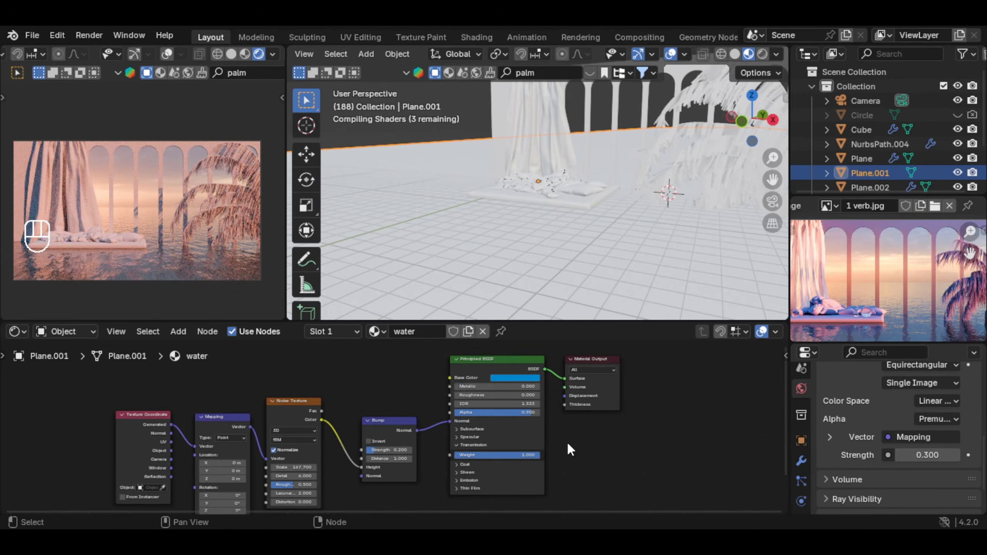
{"action": "scroll", "coordinate": [240, 247], "scroll_direction": "up", "scroll_amount": 2}
{"action": "scroll", "coordinate": [240, 248], "scroll_direction": "down", "scroll_amount": 2}
{"action": "scroll", "coordinate": [868, 276], "scroll_direction": "up", "scroll_amount": 4}
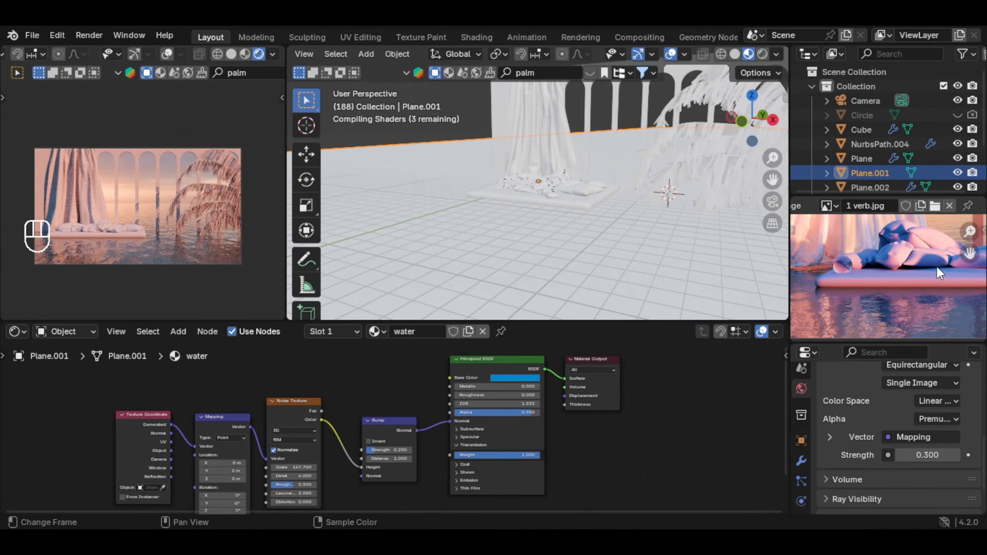
Give the palm a new material and connect a Light Path node's Is Camera Ray output to the shader's Alpha
{"action": "scroll", "coordinate": [940, 276], "scroll_direction": "down", "scroll_amount": 3}
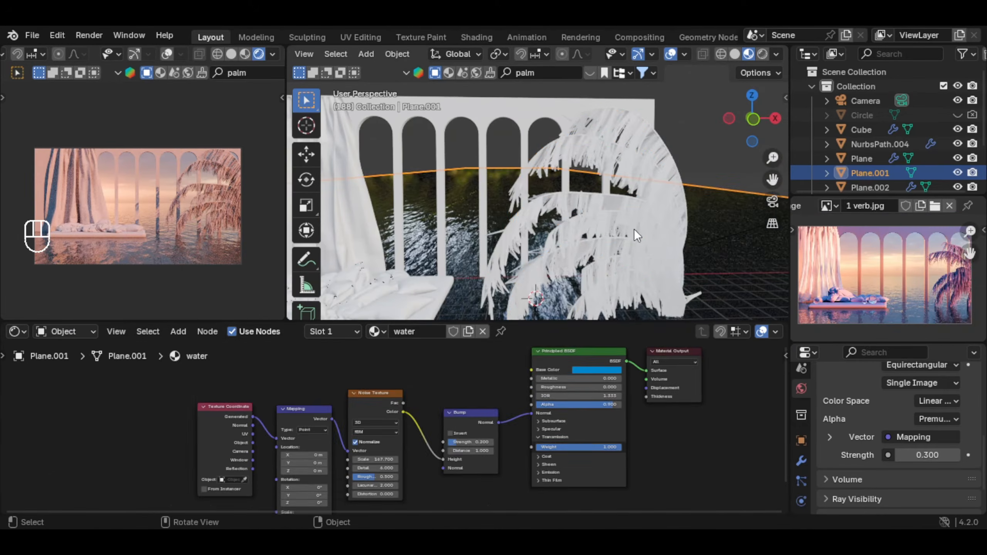
{"action": "left_click", "coordinate": [633, 228]}
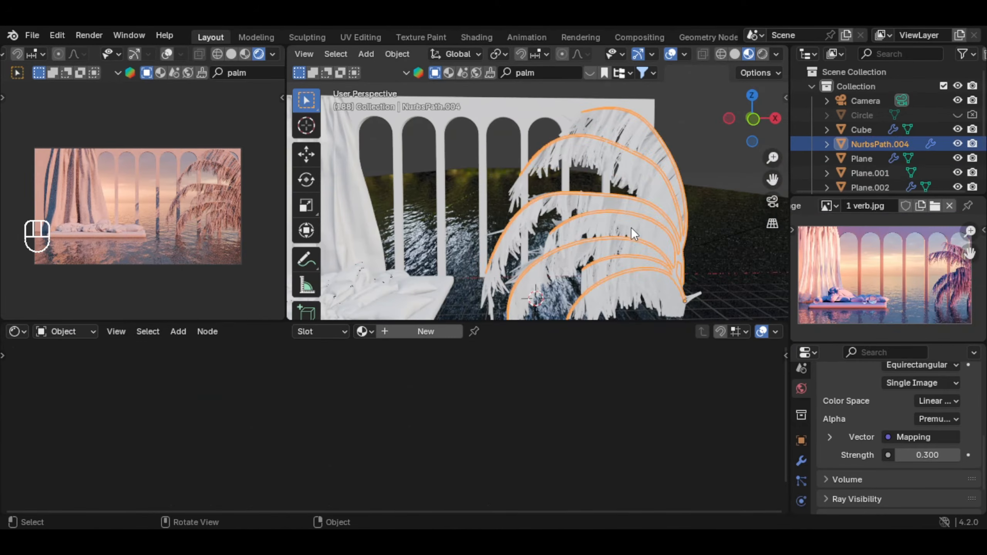
{"action": "left_click", "coordinate": [435, 330]}
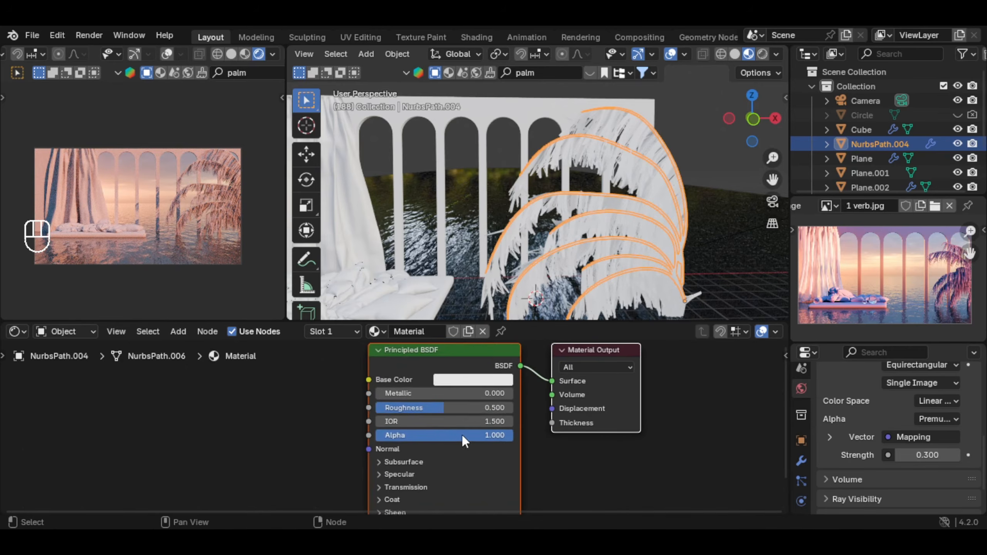
{"action": "scroll", "coordinate": [464, 426], "scroll_direction": "down", "scroll_amount": 2}
{"action": "key", "text": "shift+a"}
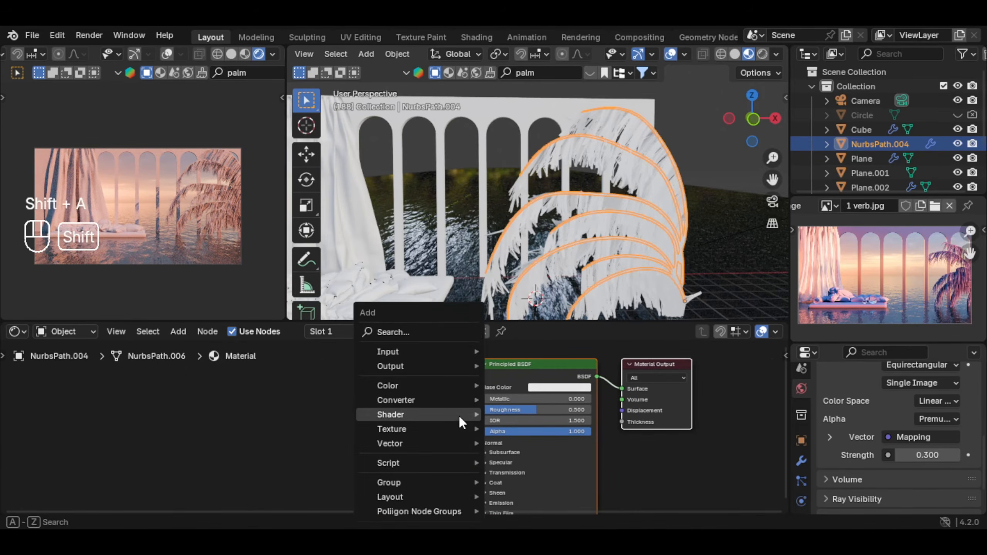
{"action": "type", "text": "light"}
{"action": "key", "text": "Return"}
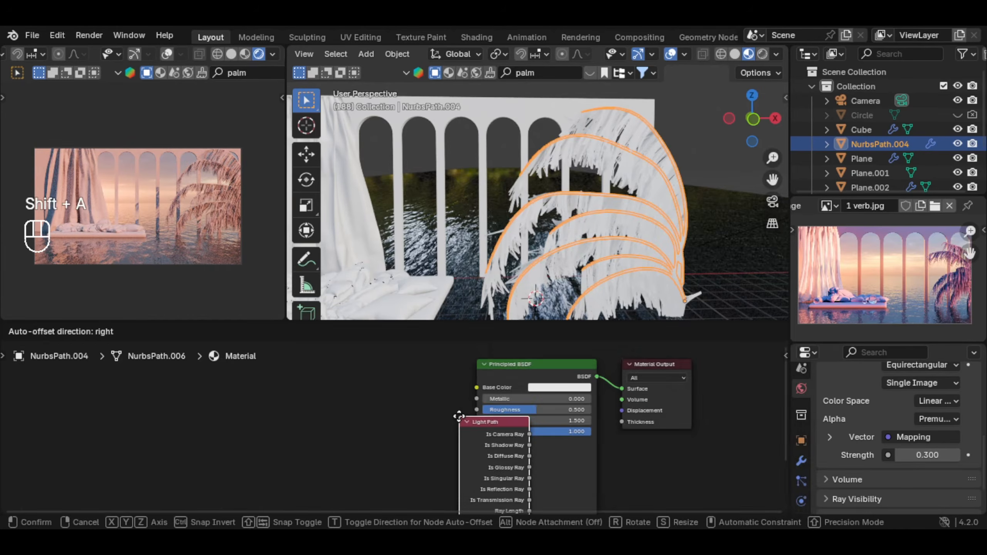
{"action": "left_click", "coordinate": [405, 396]}
{"action": "left_click_drag", "start_coordinate": [452, 424], "coordinate": [491, 431]}
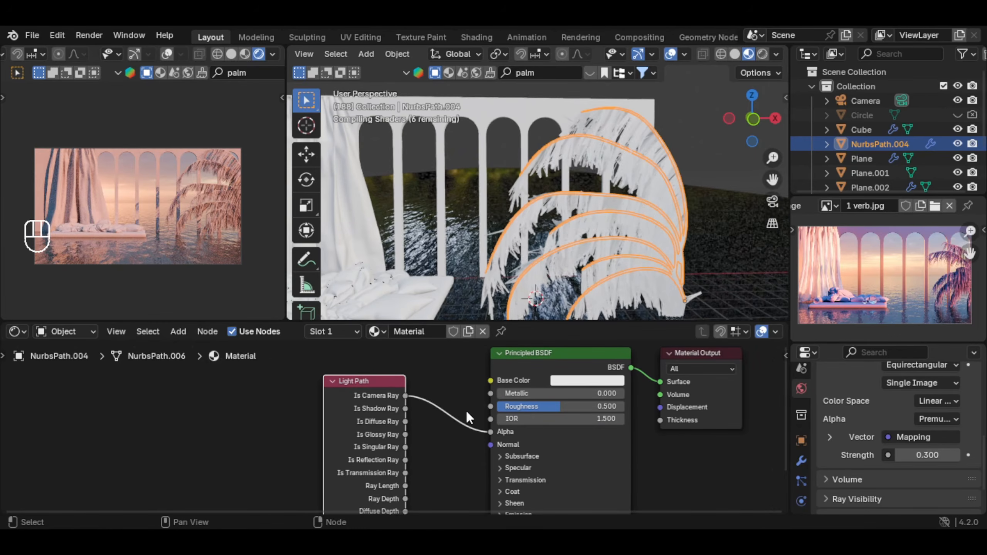
Set the palm material's Transmission Weight to about 0.418
{"action": "scroll", "coordinate": [240, 224], "scroll_direction": "up", "scroll_amount": 4}
{"action": "scroll", "coordinate": [195, 225], "scroll_direction": "up", "scroll_amount": 3}
{"action": "middle_click_drag", "start_coordinate": [555, 482], "coordinate": [526, 421]}
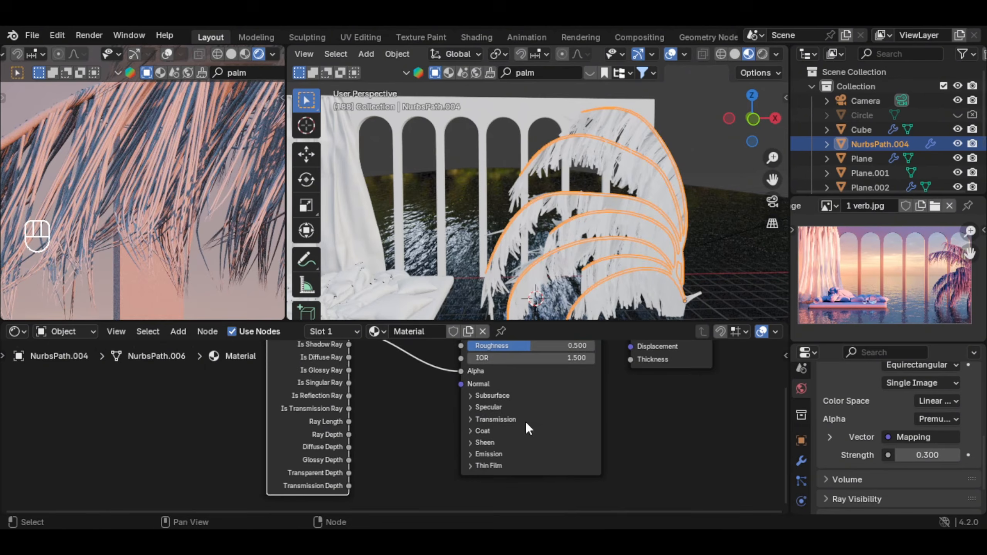
{"action": "left_click", "coordinate": [526, 421]}
{"action": "mouse_move", "coordinate": [493, 434]}
{"action": "left_mouse_down"}
{"action": "mouse_move", "coordinate": [524, 433]}
{"action": "mouse_move", "coordinate": [505, 431]}
{"action": "left_mouse_up"}
{"action": "scroll", "coordinate": [152, 211], "scroll_direction": "down", "scroll_amount": 4}
{"action": "middle_click_drag", "start_coordinate": [156, 214], "coordinate": [171, 216], "text": "shift"}
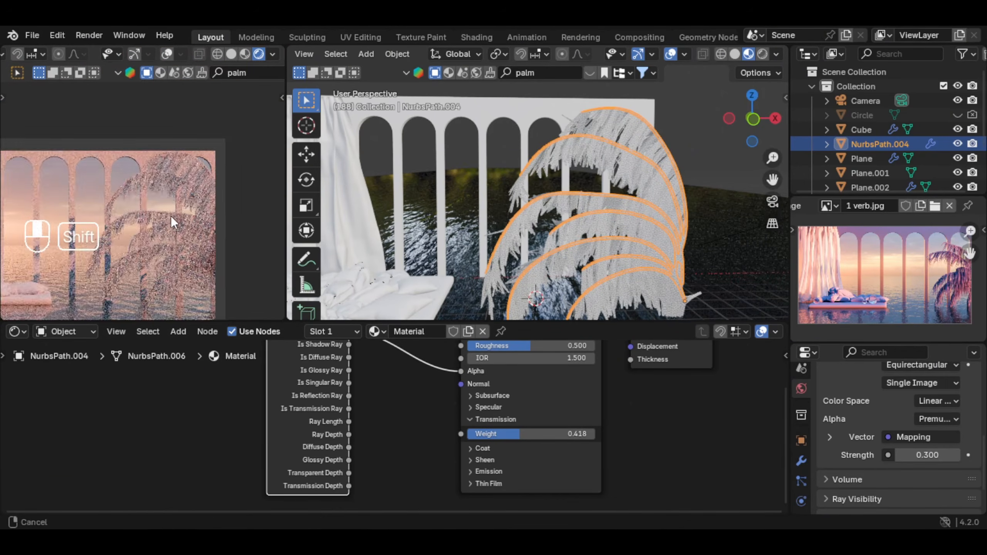
{"action": "scroll", "coordinate": [171, 217], "scroll_direction": "down", "scroll_amount": 2}
{"action": "middle_click_drag", "start_coordinate": [468, 348], "coordinate": [394, 449]}
{"action": "middle_click_drag", "start_coordinate": [198, 216], "coordinate": [231, 226], "text": "shift"}
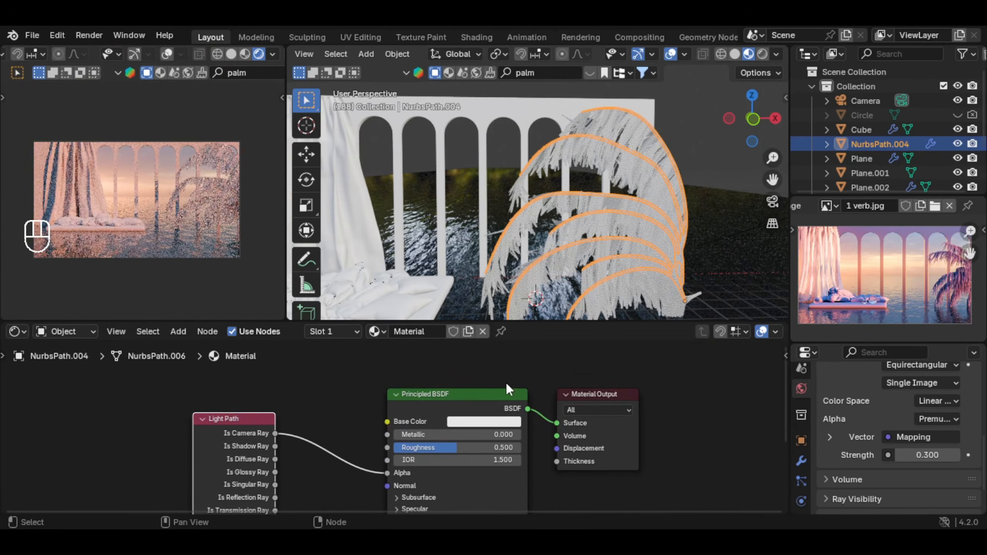
Set the palm's base colour to a muted blue-grey with hue 0.660, saturation 0.200 and value 0.546
{"action": "left_click", "coordinate": [484, 421]}
{"action": "left_click", "coordinate": [567, 405]}
{"action": "left_click", "coordinate": [508, 421]}
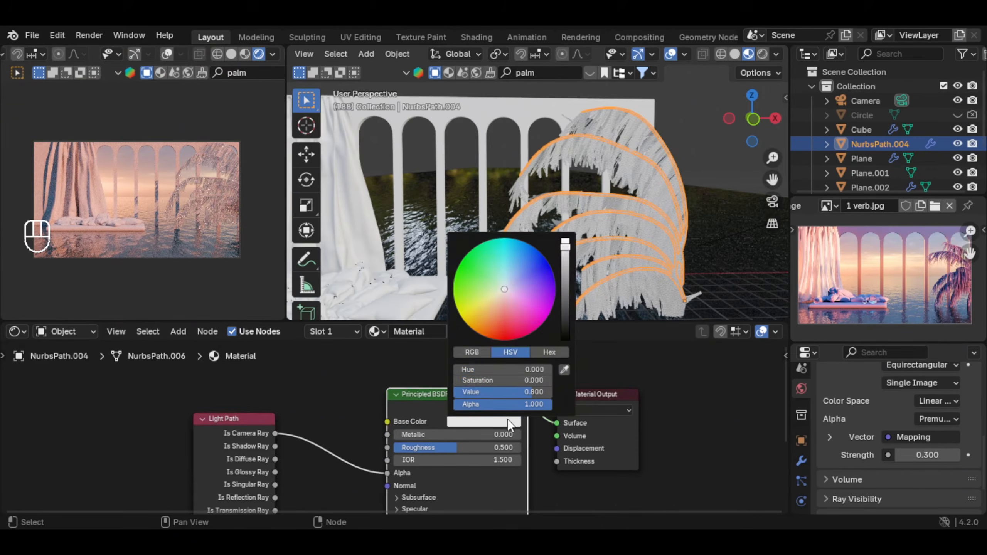
{"action": "left_click_drag", "start_coordinate": [509, 288], "coordinate": [514, 283]}
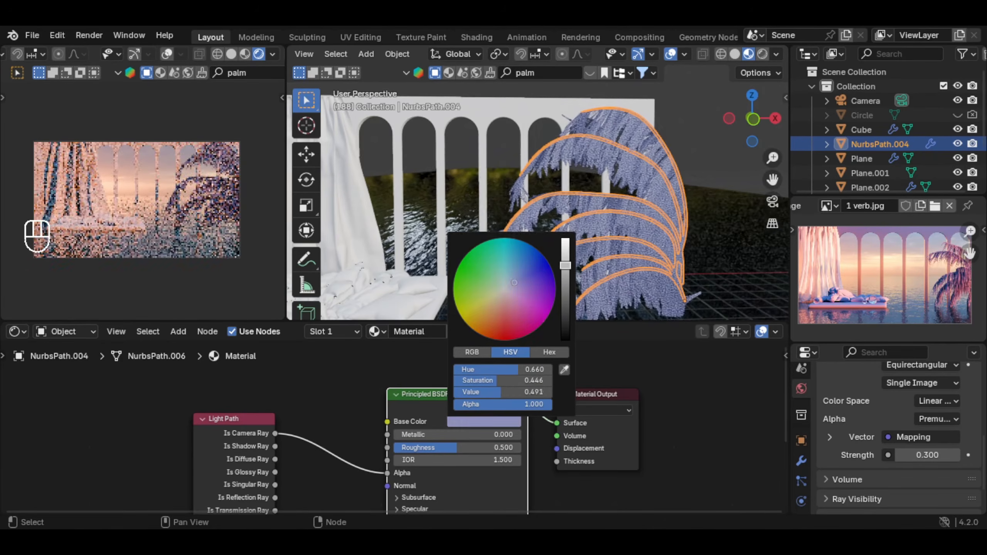
{"action": "left_click_drag", "start_coordinate": [486, 381], "coordinate": [486, 382]}
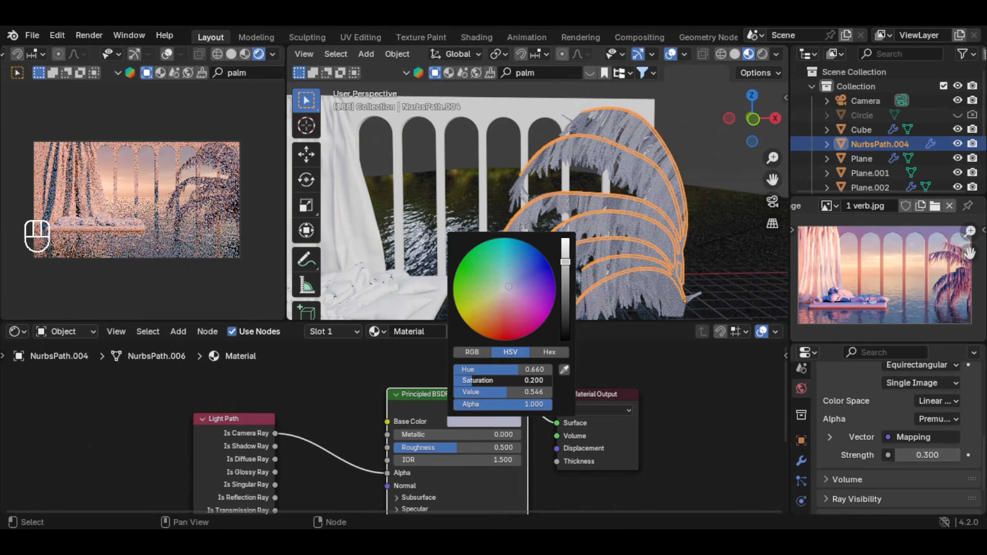
Give the arched wall a new material named glass
{"action": "middle_click_drag", "start_coordinate": [486, 163], "coordinate": [515, 189], "text": "shift"}
{"action": "scroll", "coordinate": [535, 145], "scroll_direction": "up", "scroll_amount": 5}
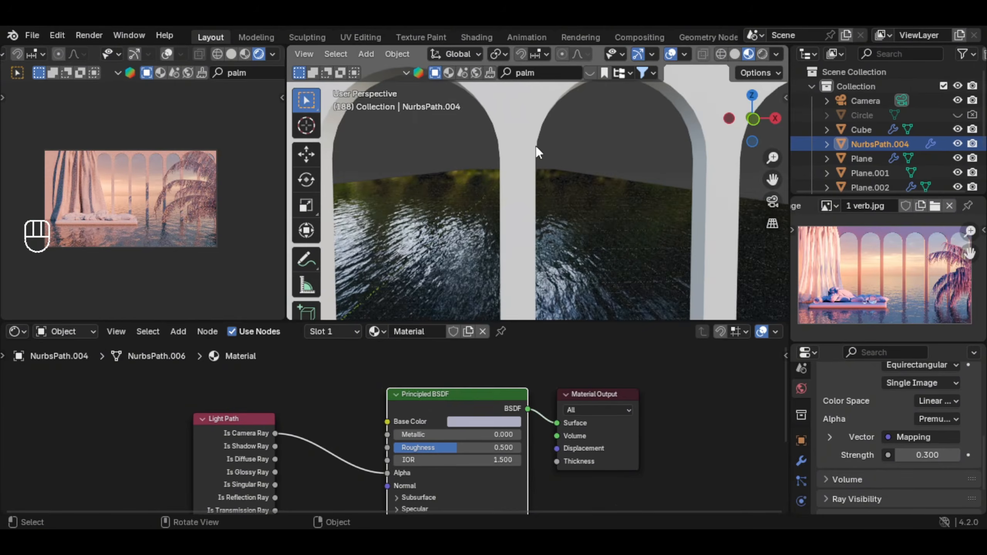
{"action": "middle_click_drag", "start_coordinate": [535, 145], "coordinate": [538, 178], "text": "shift"}
{"action": "scroll", "coordinate": [562, 144], "scroll_direction": "down", "scroll_amount": 3}
{"action": "left_click", "coordinate": [561, 144]}
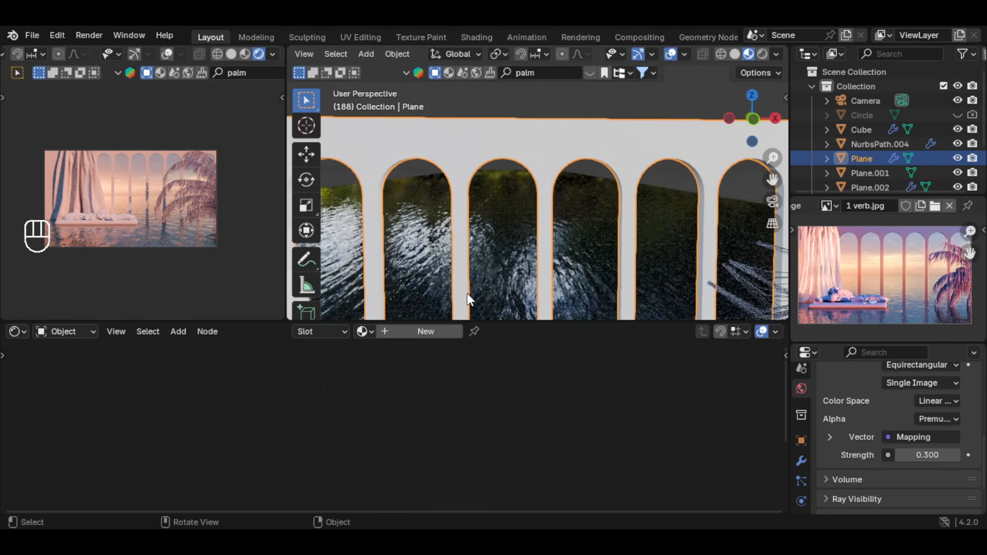
{"action": "left_click", "coordinate": [427, 333]}
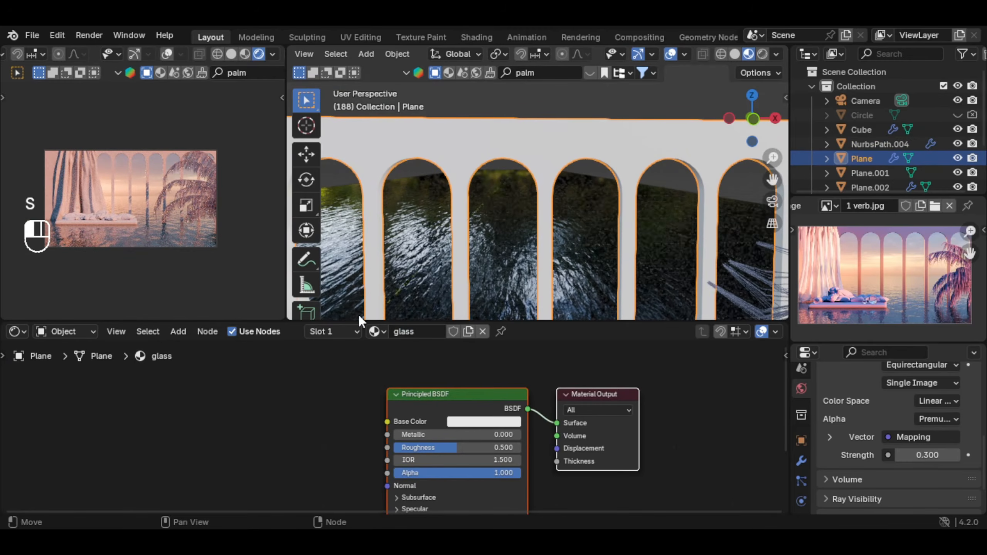
Set the glass material's base colour to a light periwinkle blue
{"action": "left_click", "coordinate": [484, 421]}
{"action": "left_click", "coordinate": [565, 264]}
{"action": "left_click", "coordinate": [510, 288]}
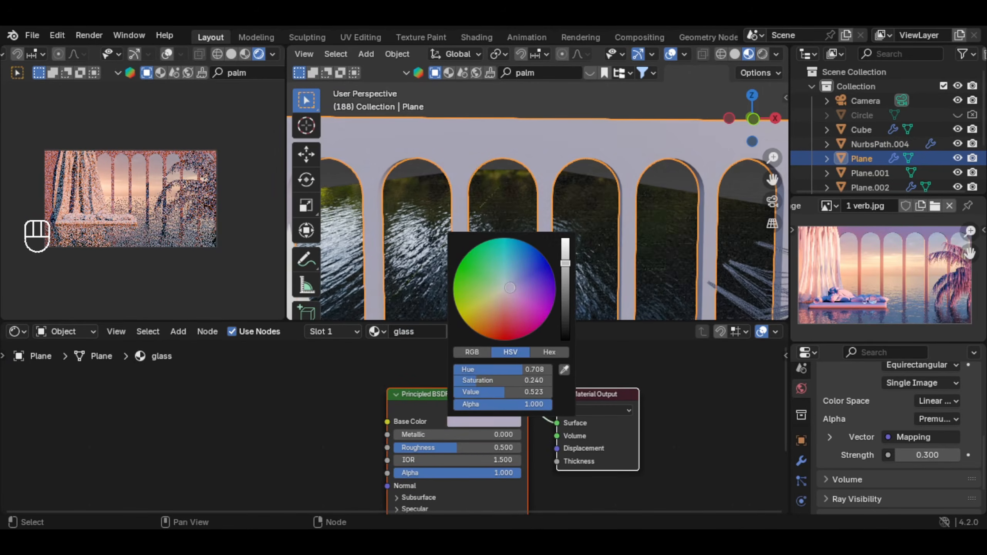
{"action": "left_click_drag", "start_coordinate": [511, 285], "coordinate": [513, 286]}
{"action": "left_click_drag", "start_coordinate": [566, 263], "coordinate": [566, 258]}
{"action": "left_click_drag", "start_coordinate": [518, 380], "coordinate": [499, 380]}
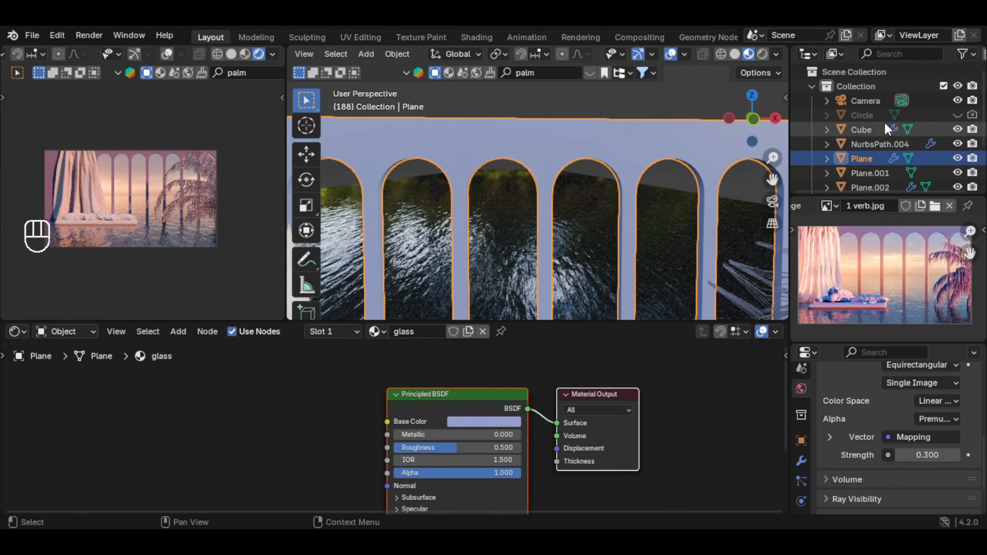
Adjust the colour of the Sun light in its light settings
{"action": "scroll", "coordinate": [887, 129], "scroll_direction": "down", "scroll_amount": 3}
{"action": "left_click", "coordinate": [874, 179]}
{"action": "scroll", "coordinate": [851, 432], "scroll_direction": "up", "scroll_amount": 8}
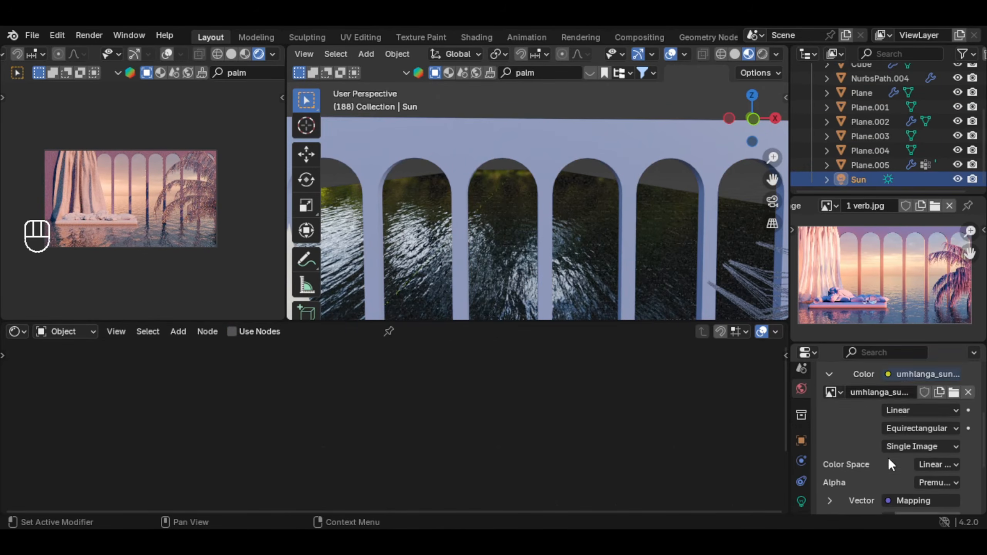
{"action": "scroll", "coordinate": [847, 453], "scroll_direction": "down", "scroll_amount": 1}
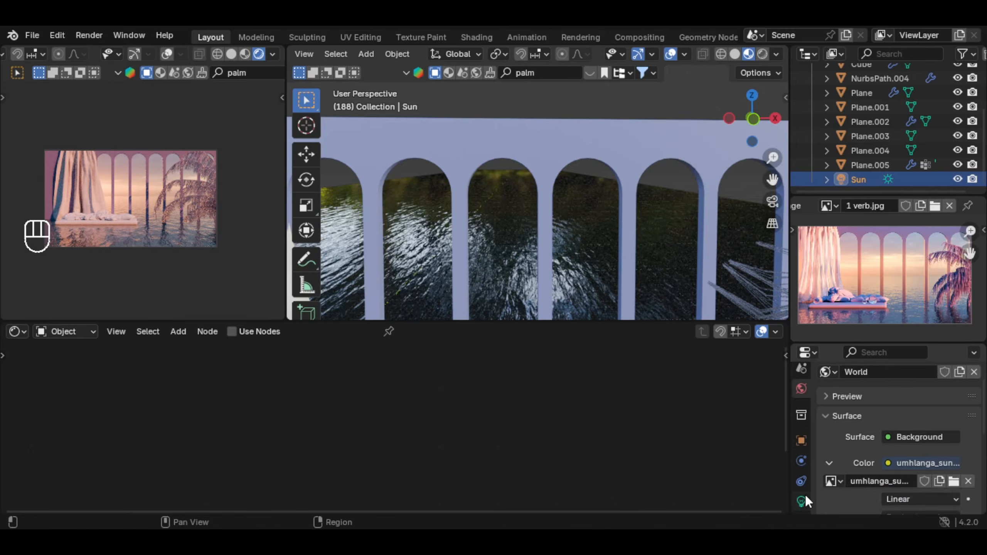
{"action": "left_click", "coordinate": [802, 500]}
{"action": "left_click", "coordinate": [920, 453]}
{"action": "left_click_drag", "start_coordinate": [885, 422], "coordinate": [864, 422]}
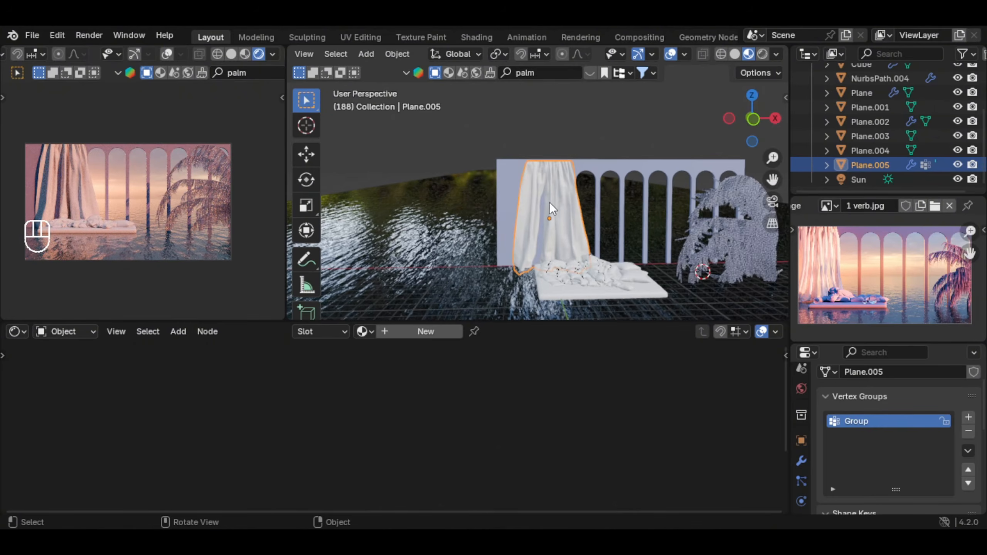
Reposition the curtain beside the arches and scale it along the X axis
{"action": "key", "text": "g"}
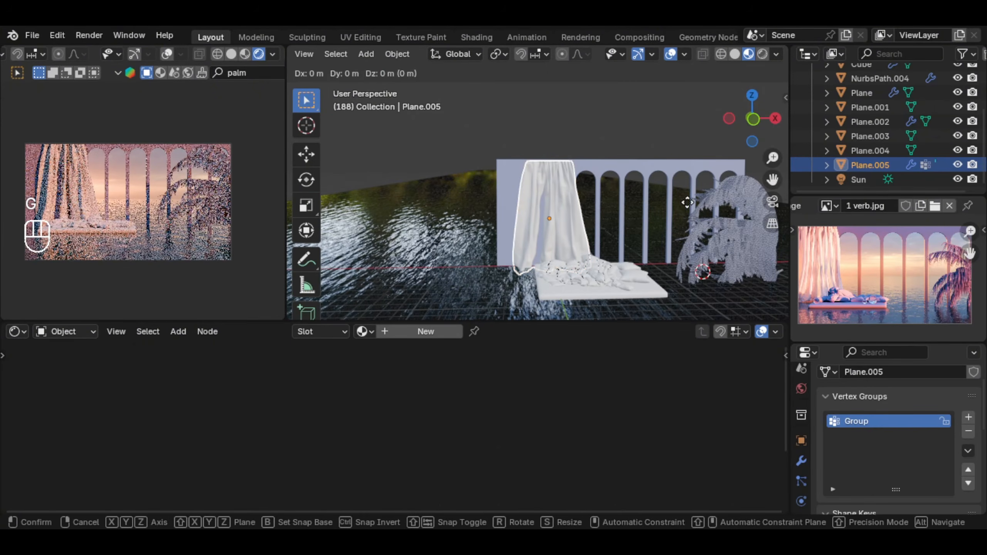
{"action": "left_click", "coordinate": [704, 202]}
{"action": "middle_click_drag", "start_coordinate": [704, 202], "coordinate": [573, 211], "text": "shift"}
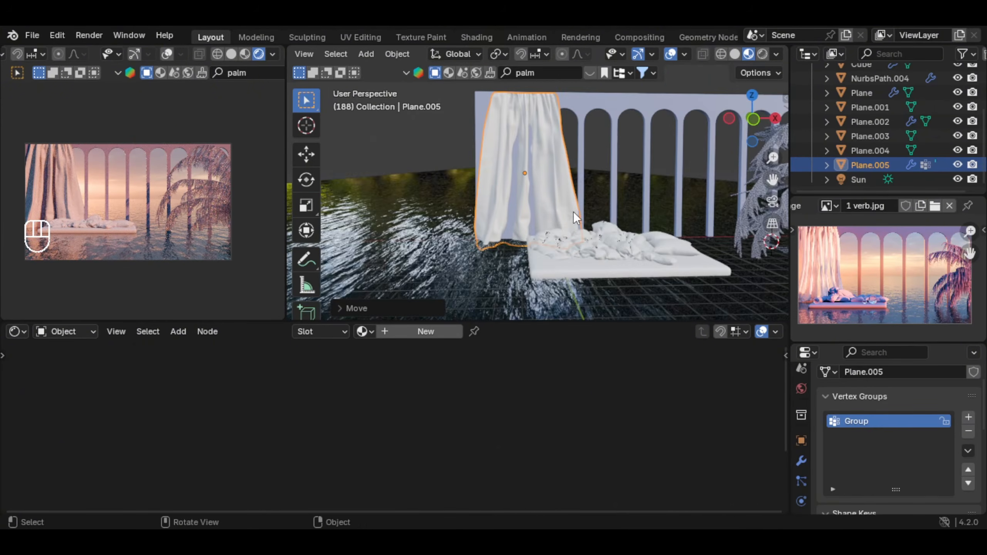
{"action": "key", "text": "s"}
{"action": "key", "text": "x"}
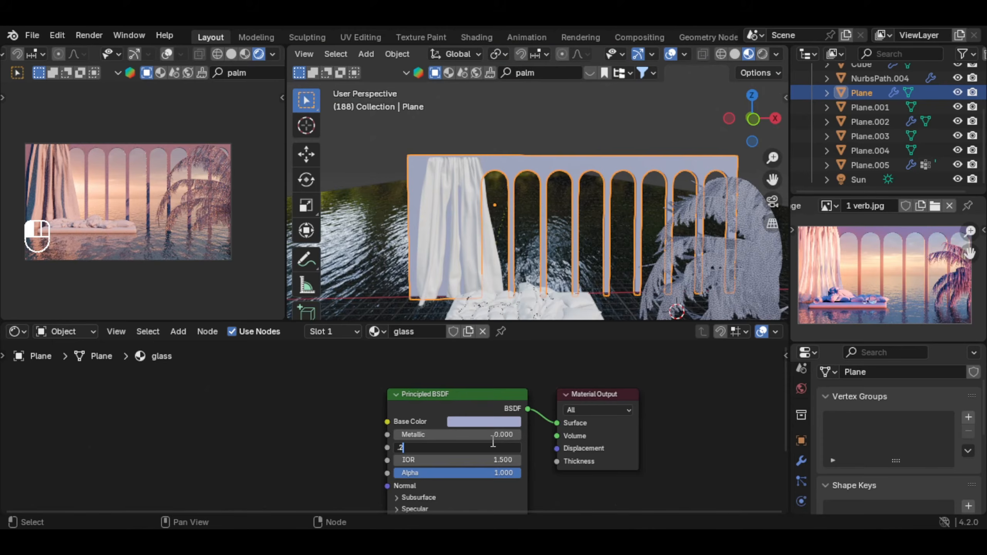
Set the arches' glass material to a roughness of 0.2 and raise its Transmission Weight
{"action": "key", "text": "Return"}
{"action": "scroll", "coordinate": [492, 441], "scroll_direction": "down", "scroll_amount": 4}
{"action": "left_click_drag", "start_coordinate": [448, 455], "coordinate": [544, 456]}
{"action": "scroll", "coordinate": [590, 177], "scroll_direction": "down", "scroll_amount": 5}
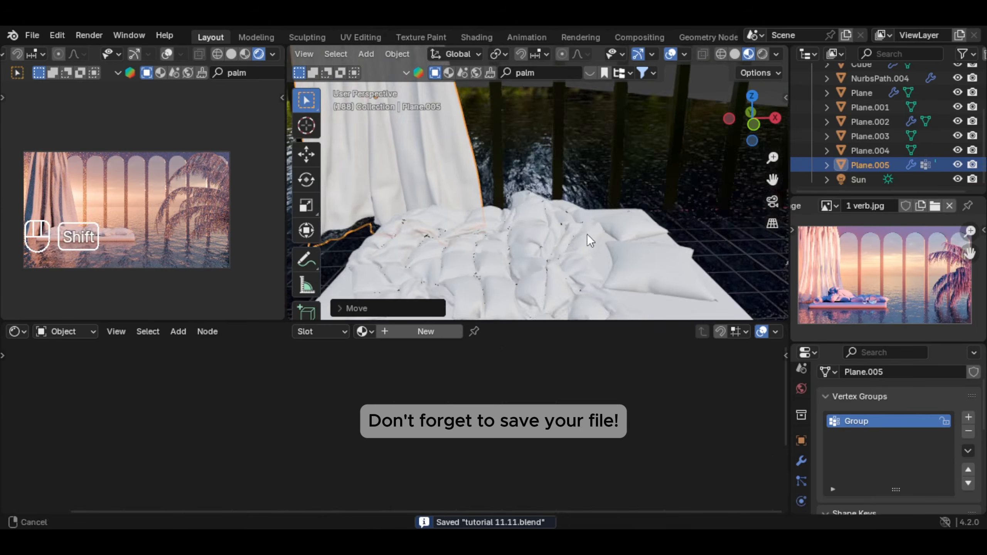
Give the crumpled quilt on the platform a new material named blanket
{"action": "left_click", "coordinate": [552, 240]}
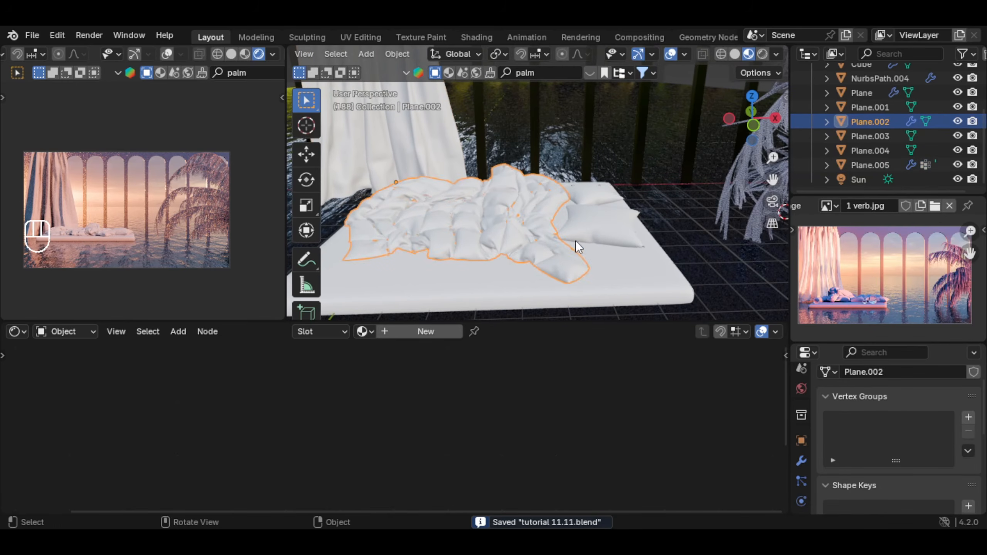
{"action": "scroll", "coordinate": [509, 255], "scroll_direction": "up", "scroll_amount": 5}
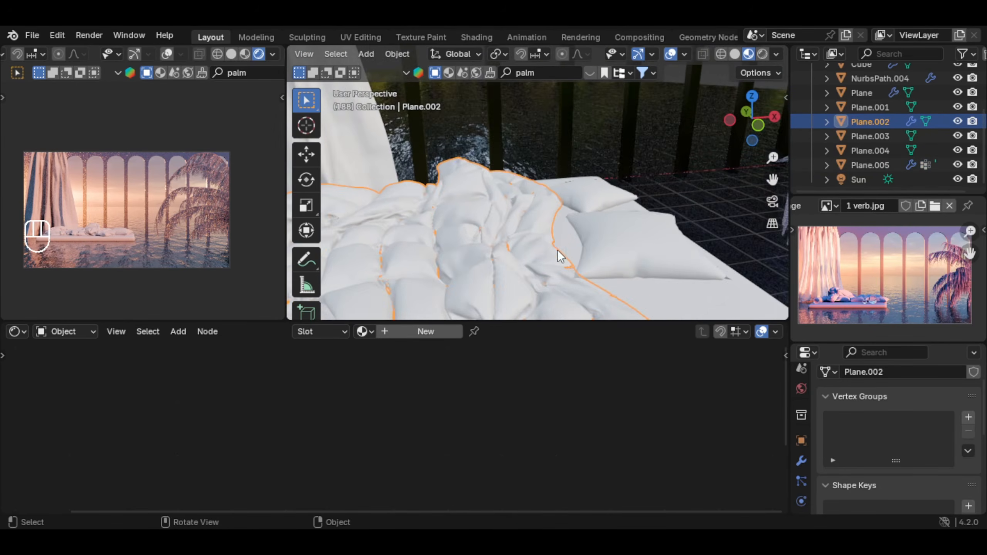
{"action": "left_click", "coordinate": [455, 332]}
{"action": "left_click", "coordinate": [400, 330]}
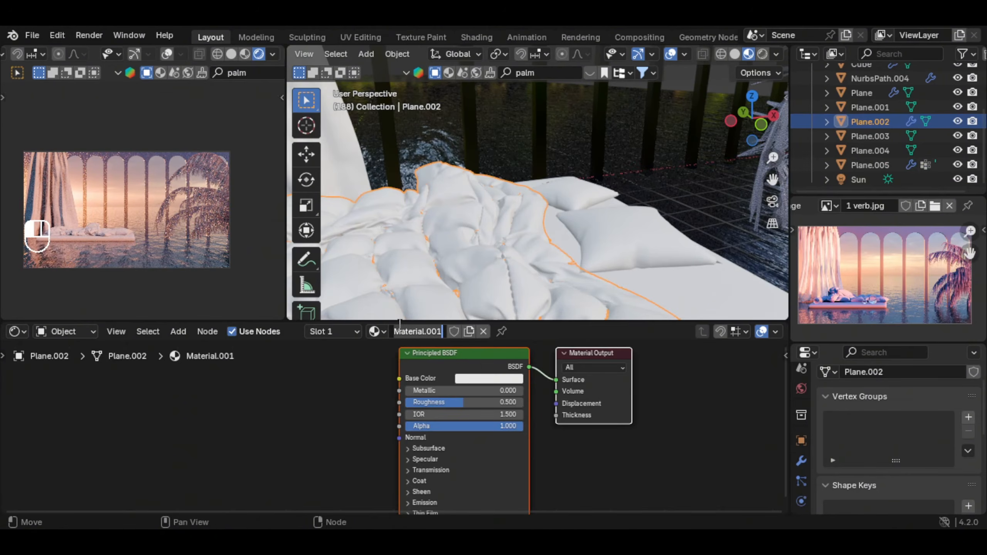
{"action": "type", "text": "blanket"}
{"action": "key", "text": "Return"}
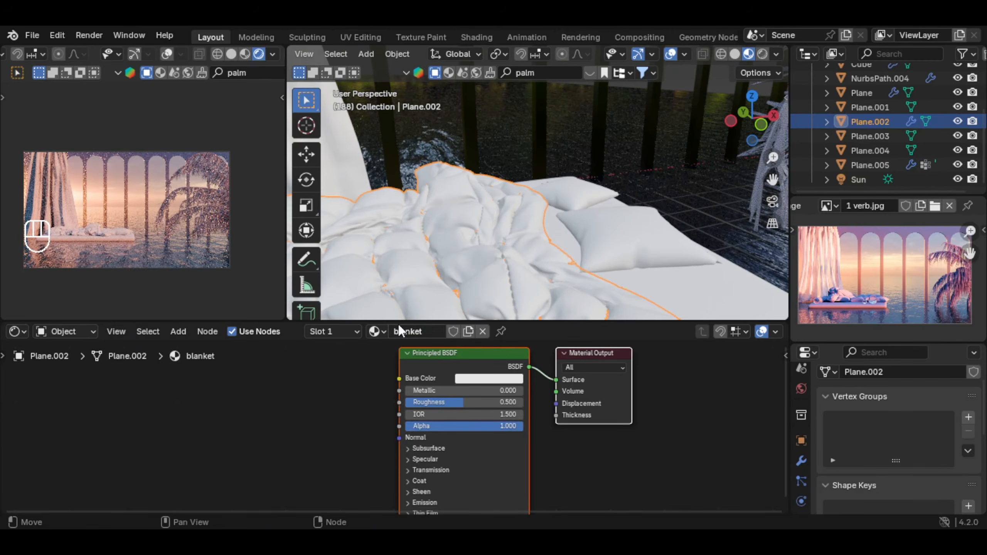
Set the blanket material's roughness to 0.5 and adjust its Subsurface Weight
{"action": "scroll", "coordinate": [391, 398], "scroll_direction": "up", "scroll_amount": 2}
{"action": "left_click_drag", "start_coordinate": [497, 396], "coordinate": [524, 401]}
{"action": "middle_click_drag", "start_coordinate": [449, 407], "coordinate": [479, 363], "text": "shift"}
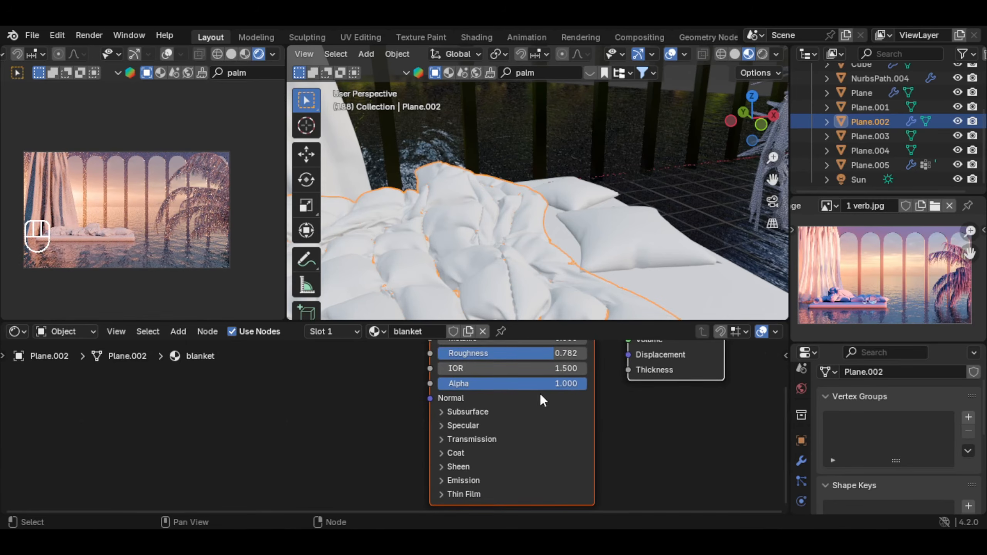
{"action": "left_click", "coordinate": [547, 355]}
{"action": "type", "text": "."}
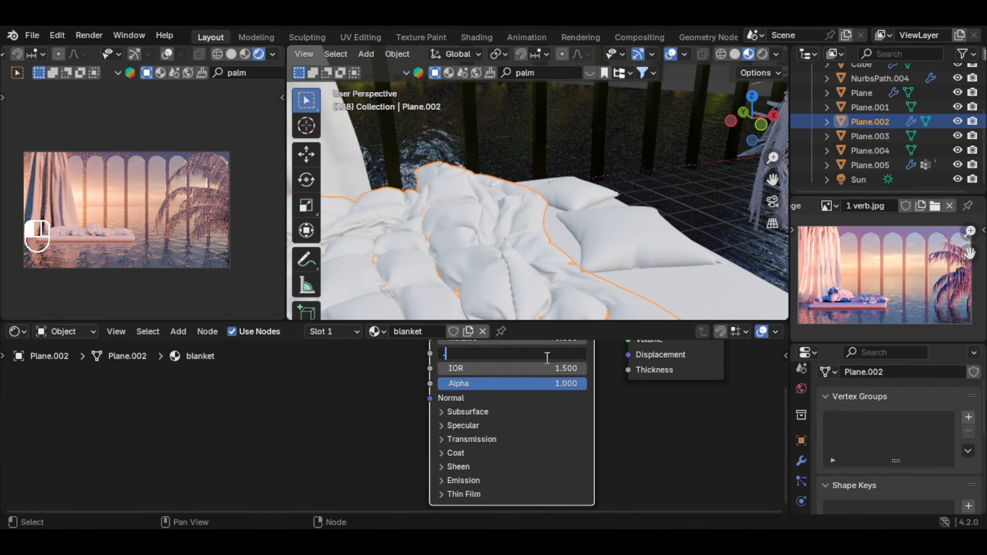
{"action": "type", "text": "5"}
{"action": "key", "text": "Return"}
{"action": "left_click", "coordinate": [477, 412]}
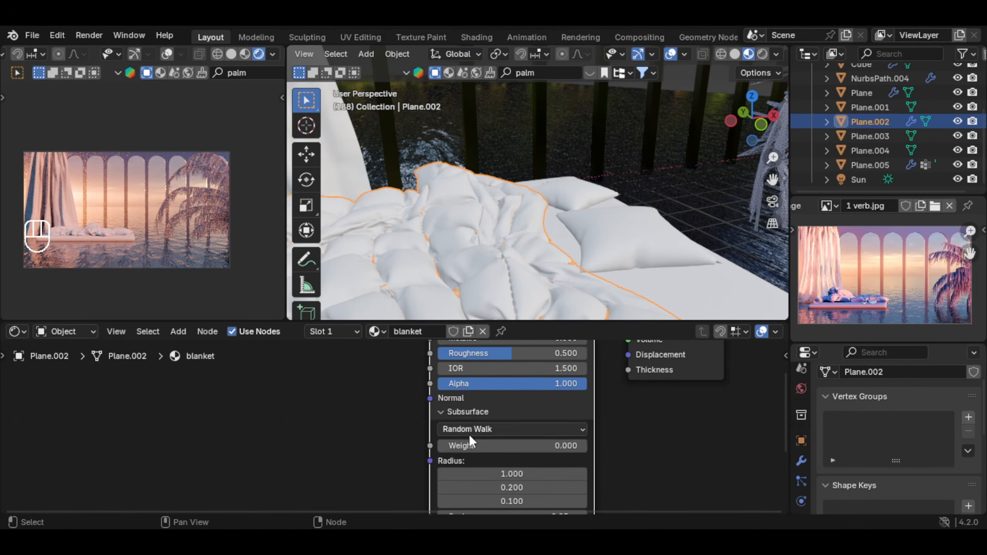
{"action": "left_click_drag", "start_coordinate": [471, 445], "coordinate": [496, 446]}
Add a Bump node to the blanket material and connect its Normal output to the Principled BSDF's Normal input
{"action": "key", "text": "shift+a"}
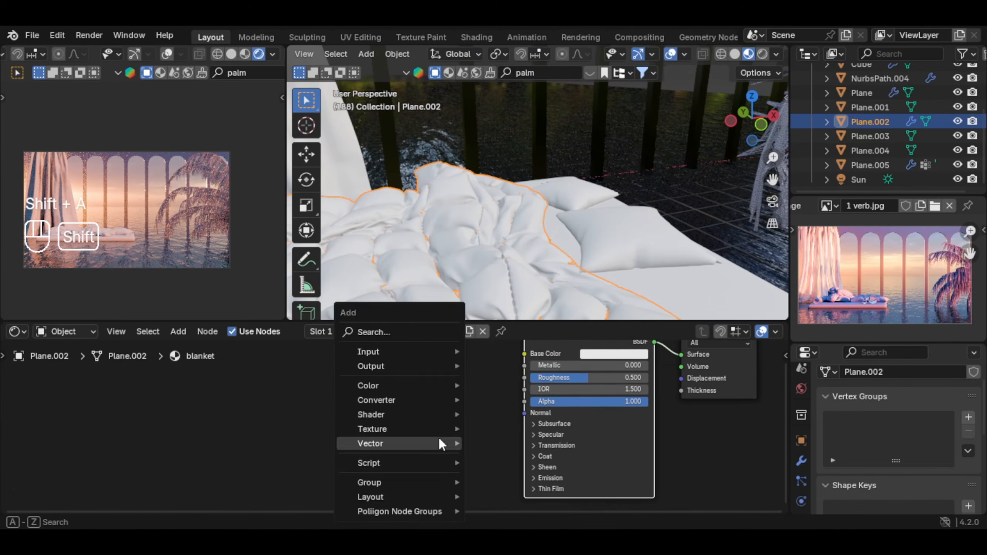
{"action": "type", "text": "bz"}
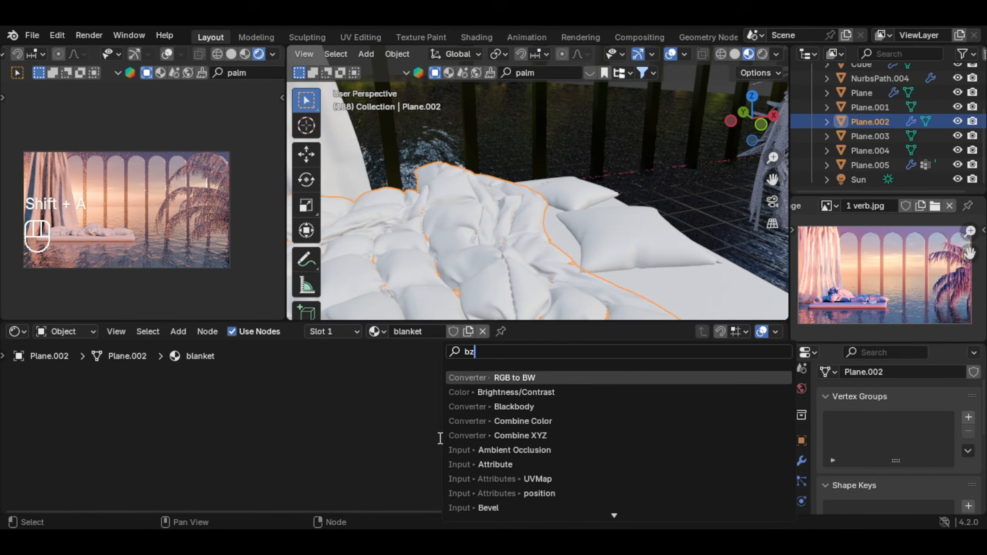
{"action": "key", "text": "BackSpace"}
{"action": "type", "text": "ump"}
{"action": "key", "text": "Return"}
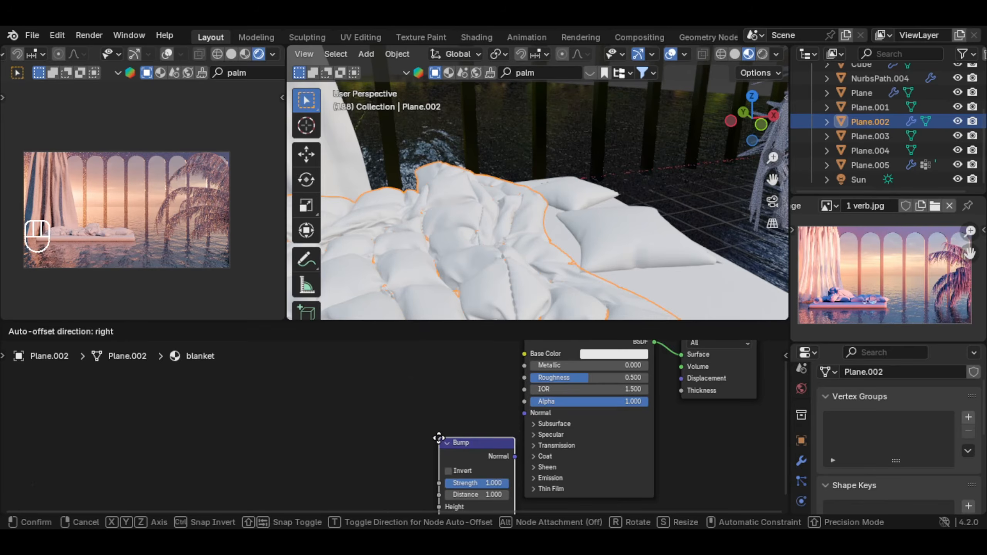
{"action": "left_click", "coordinate": [416, 404]}
{"action": "left_click_drag", "start_coordinate": [491, 421], "coordinate": [523, 414]}
{"action": "left_click_drag", "start_coordinate": [458, 408], "coordinate": [464, 410]}
{"action": "middle_click_drag", "start_coordinate": [419, 414], "coordinate": [465, 413]}
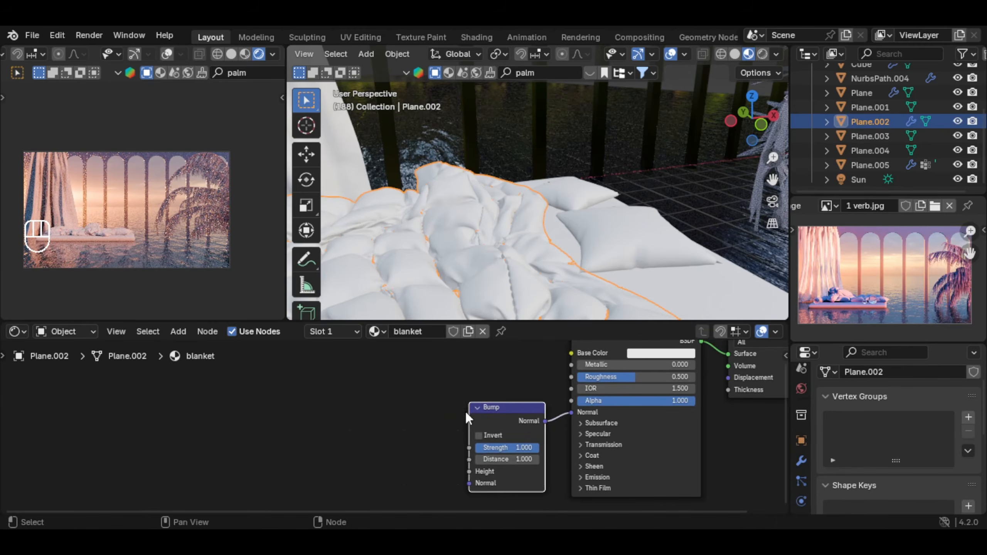
Add a Noise Texture node to the blanket material, beside the Bump node
{"action": "key", "text": "shift+a"}
{"action": "type", "text": "noise"}
{"action": "key", "text": "Return"}
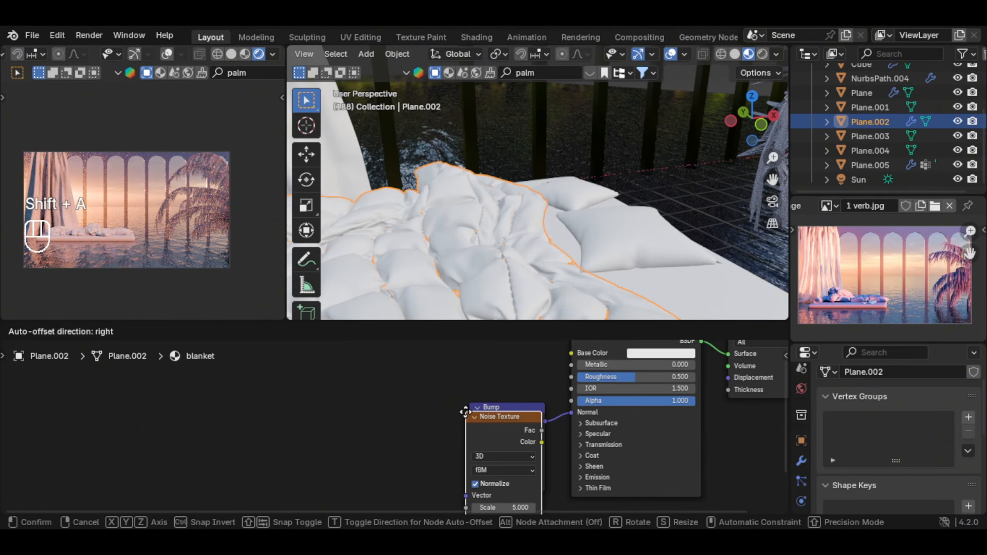
{"action": "left_click", "coordinate": [322, 391]}
Add a Color Ramp node, link its Color to the Bump's Height and feed the Noise Texture's Fac into the ramp
{"action": "key", "text": "shift+a"}
{"action": "type", "text": "co"}
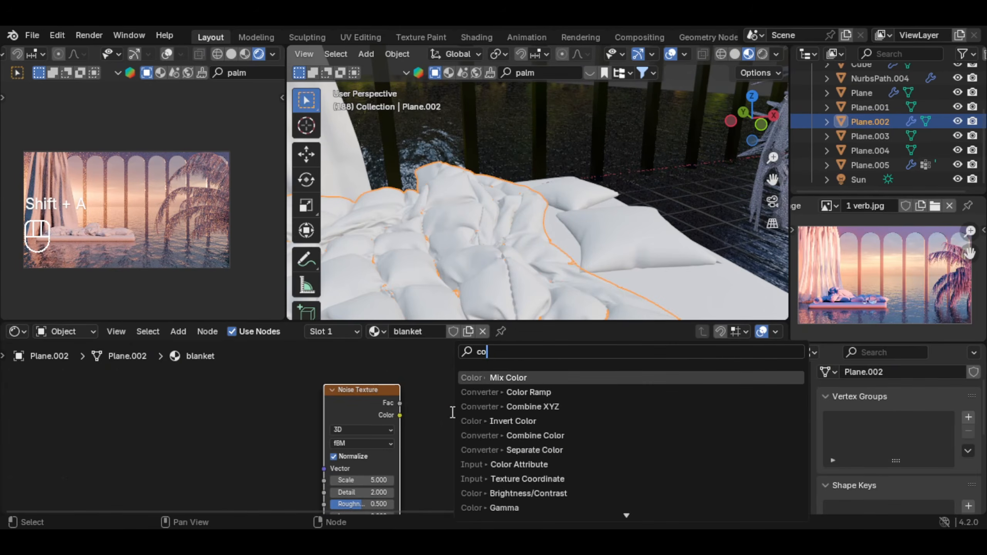
{"action": "type", "text": "lor ra"}
{"action": "key", "text": "Return"}
{"action": "left_click_drag", "start_coordinate": [454, 414], "coordinate": [458, 428]}
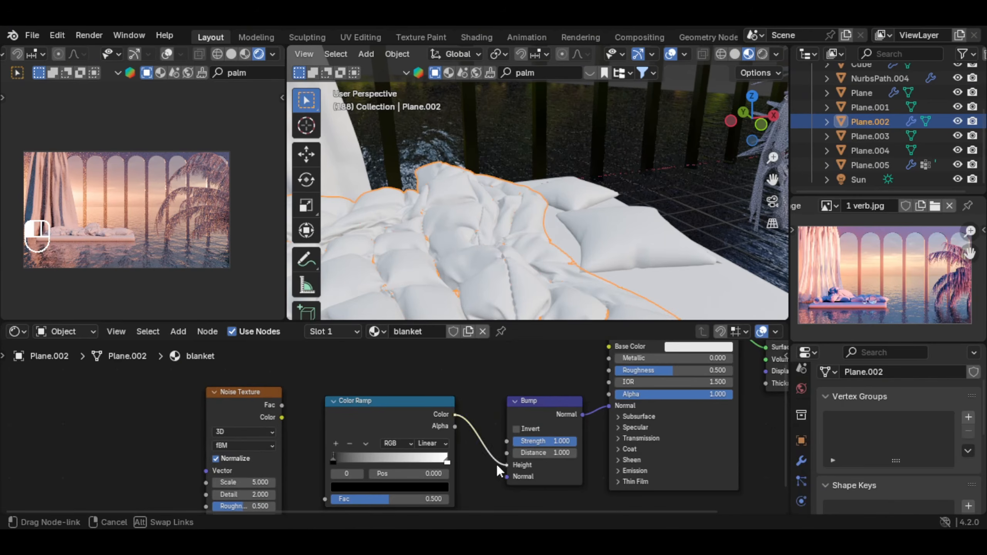
{"action": "left_click_drag", "start_coordinate": [495, 463], "coordinate": [506, 465]}
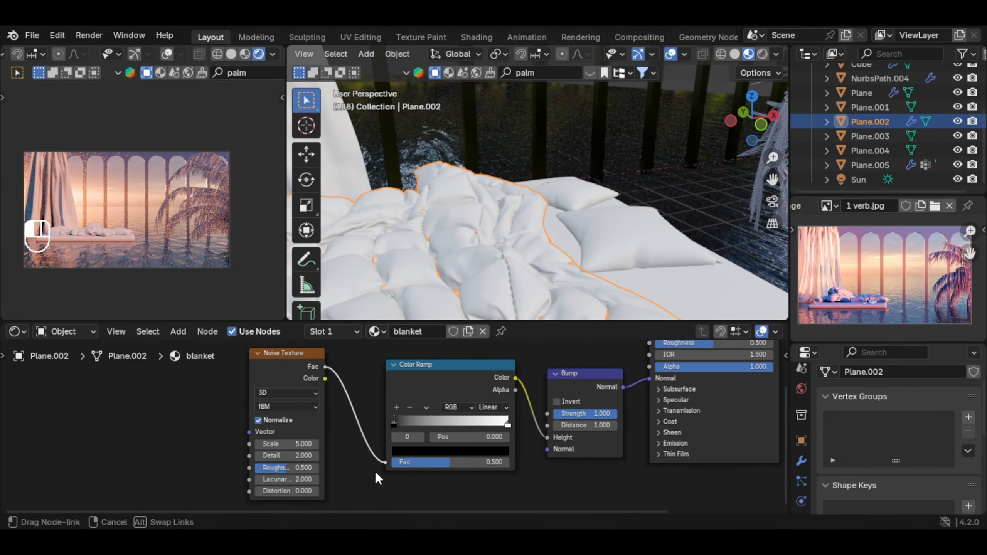
{"action": "left_click_drag", "start_coordinate": [376, 473], "coordinate": [374, 469]}
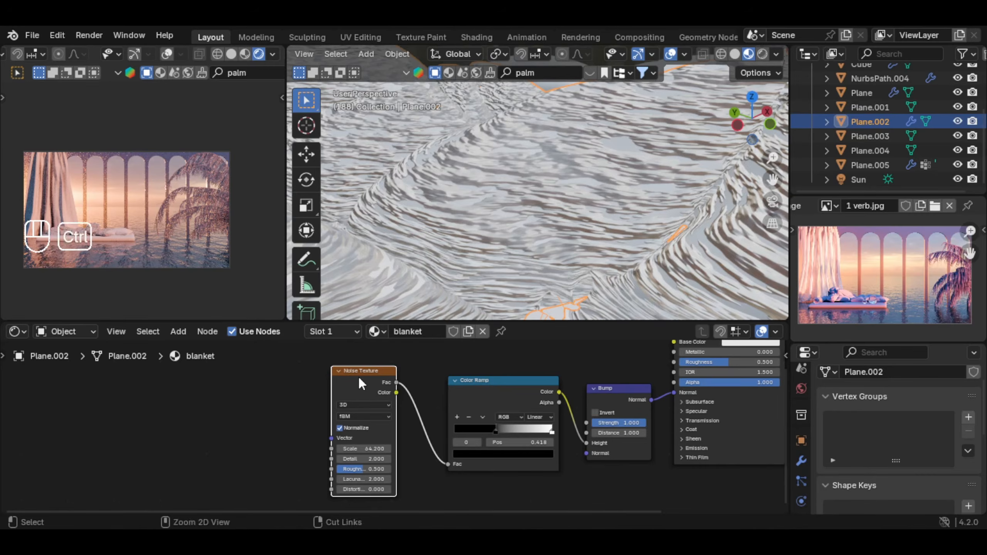
Add Texture Coordinate and Mapping nodes to the Noise Texture, mapped by the Object output
{"action": "key", "text": "ctrl+t"}
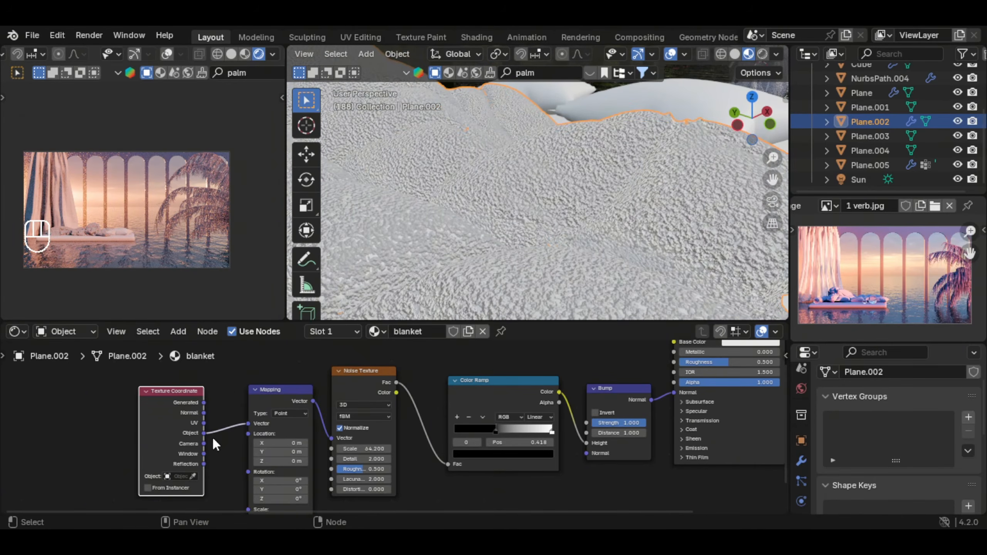
{"action": "left_click_drag", "start_coordinate": [203, 432], "coordinate": [224, 436]}
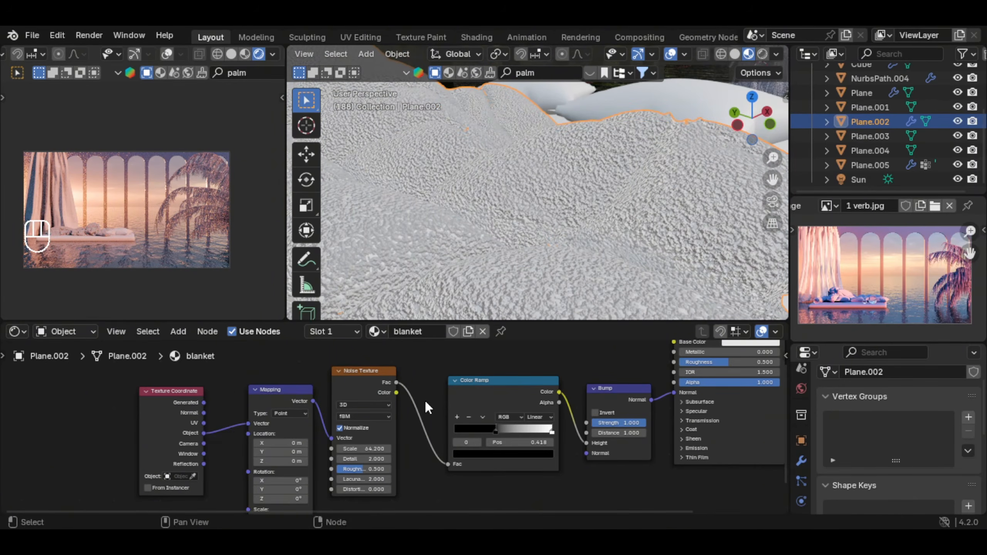
{"action": "left_click_drag", "start_coordinate": [389, 379], "coordinate": [404, 376]}
Set the Noise Texture's scale to 30.9 and detail to 5.2, and lighten the Color Ramp's black stop to grey
{"action": "left_click_drag", "start_coordinate": [379, 447], "coordinate": [363, 447]}
{"action": "left_click", "coordinate": [500, 455]}
{"action": "left_click_drag", "start_coordinate": [545, 349], "coordinate": [546, 352]}
{"action": "left_click_drag", "start_coordinate": [379, 457], "coordinate": [385, 457]}
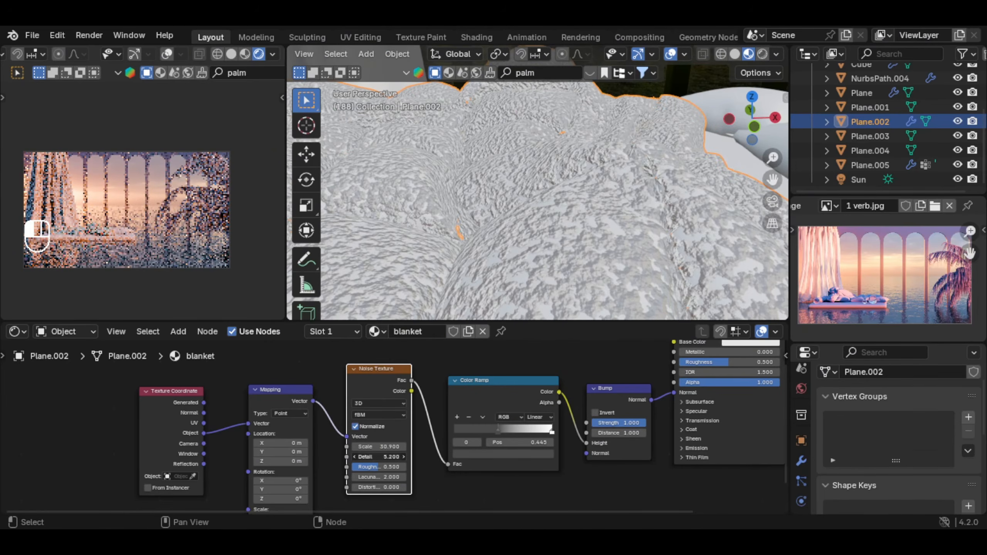
Darken the Color Ramp's white stop to a mid grey to soften the bump contrast
{"action": "left_click", "coordinate": [551, 433]}
{"action": "left_click", "coordinate": [499, 430]}
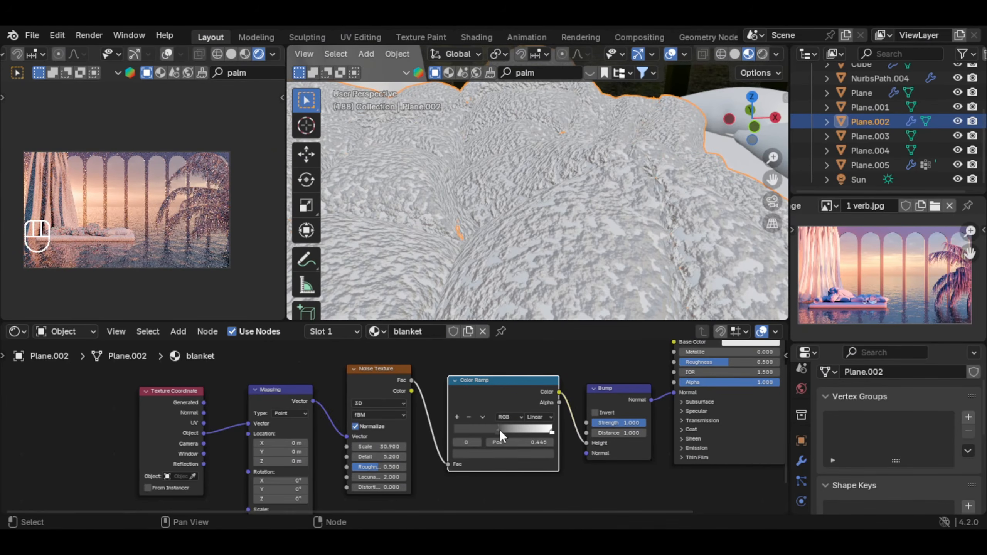
{"action": "left_click", "coordinate": [500, 454]}
{"action": "left_click_drag", "start_coordinate": [546, 366], "coordinate": [546, 310]}
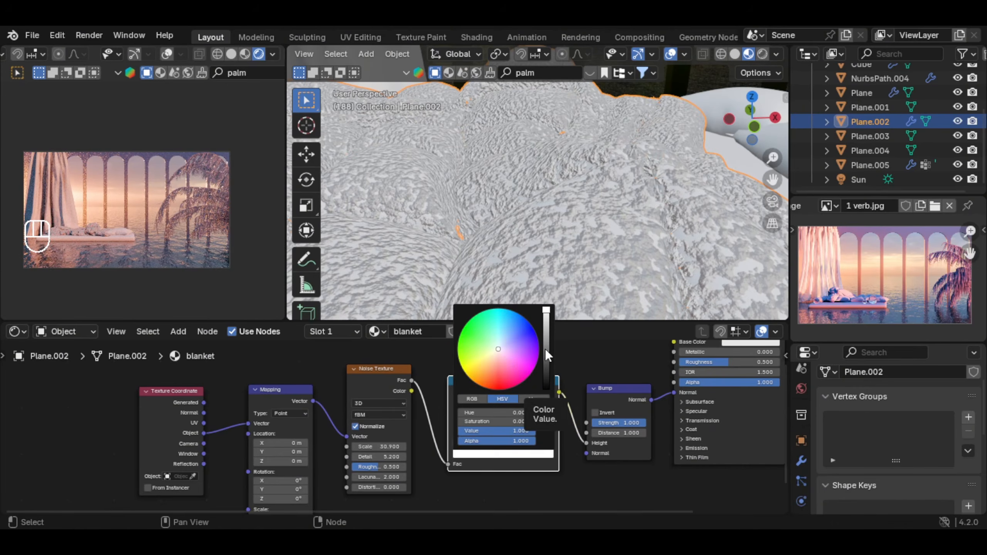
{"action": "left_click_drag", "start_coordinate": [544, 349], "coordinate": [546, 347]}
Set the Bump strength to 0.1 and change the blanket's Base Color to a pale lavender
{"action": "left_click", "coordinate": [585, 433]}
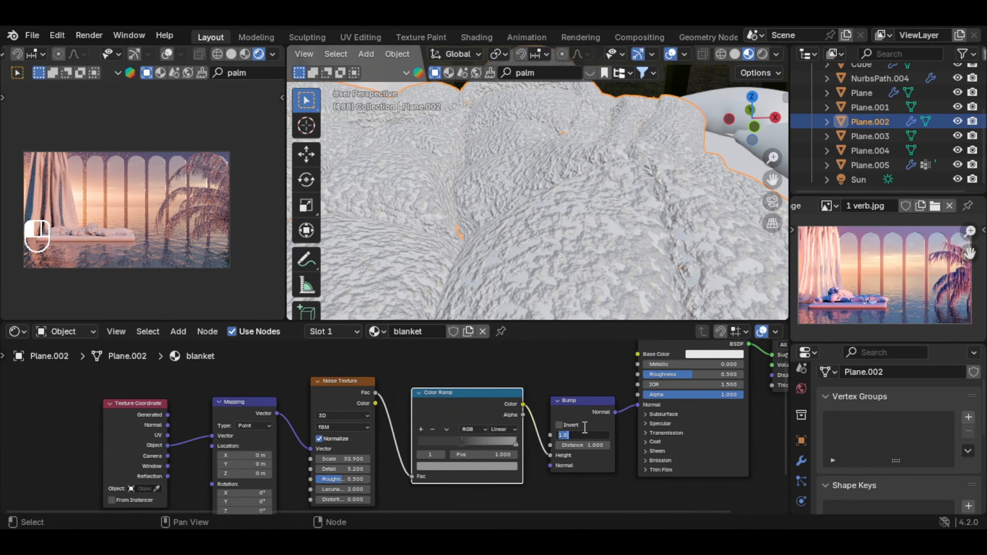
{"action": "type", "text": ".1"}
{"action": "key", "text": "Return"}
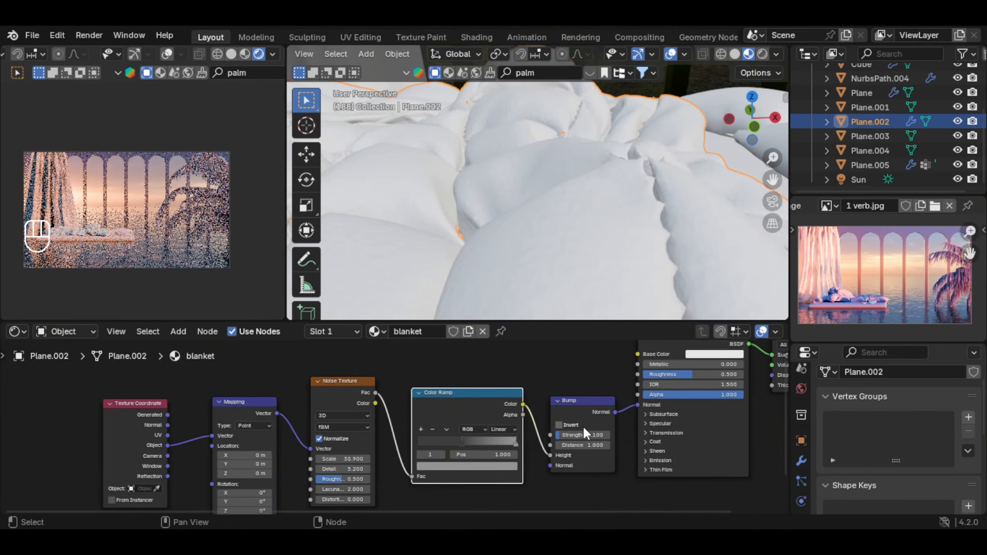
{"action": "middle_click_drag", "start_coordinate": [543, 205], "coordinate": [528, 186]}
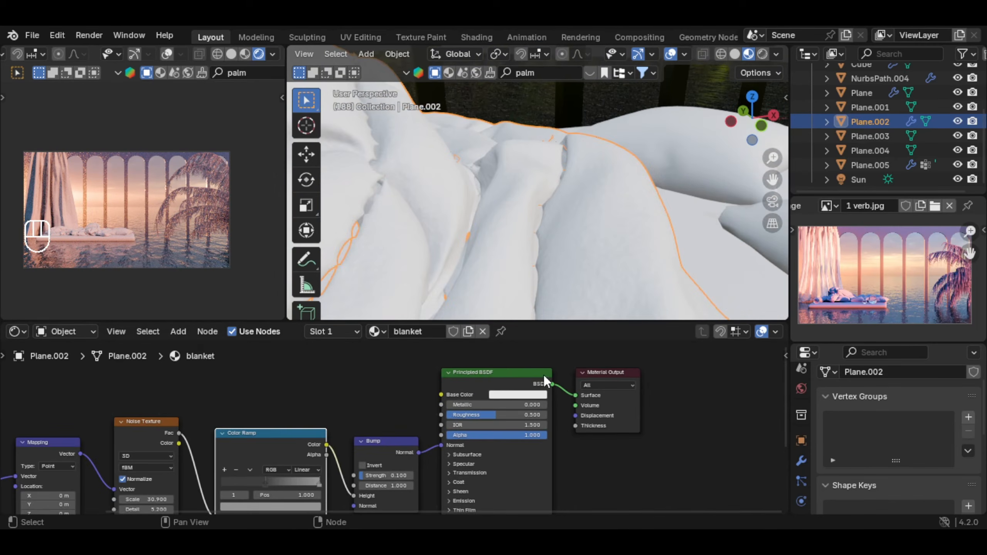
{"action": "left_click", "coordinate": [521, 395]}
{"action": "left_click_drag", "start_coordinate": [582, 256], "coordinate": [539, 284]}
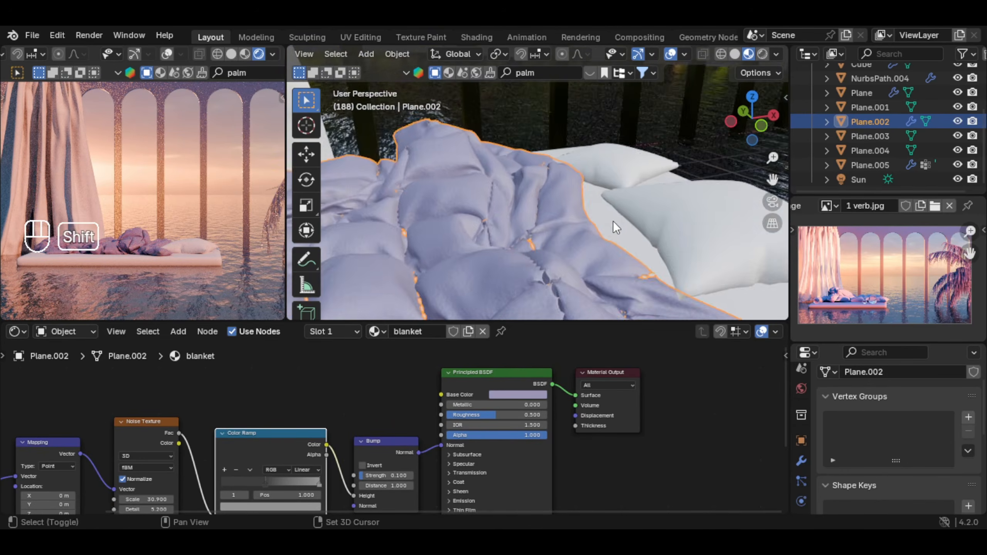
Link the blanket material from the quilt to both pillows and the platform
{"action": "middle_click_drag", "start_coordinate": [613, 221], "coordinate": [573, 248]}
{"action": "left_click", "coordinate": [574, 247]}
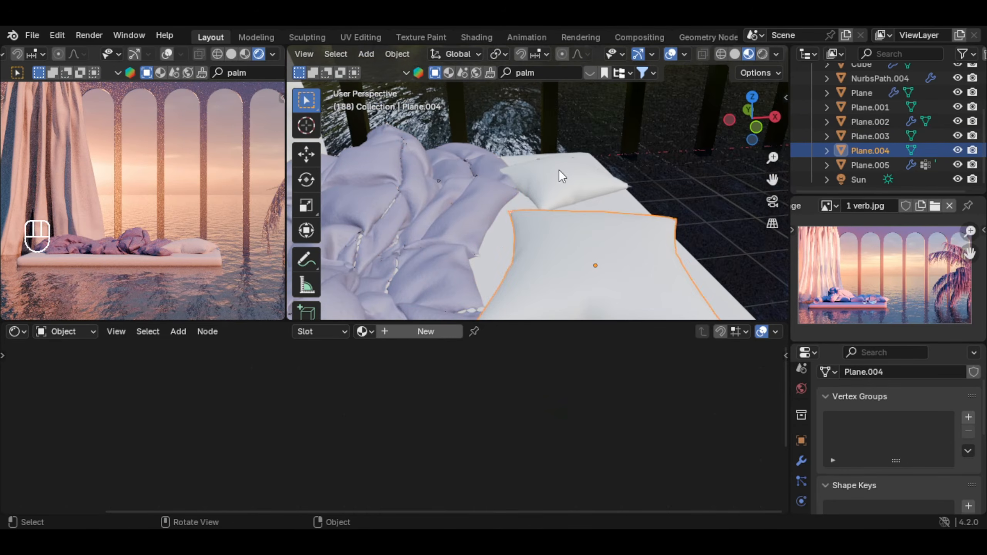
{"action": "left_click", "coordinate": [560, 173], "text": "shift"}
{"action": "left_click", "coordinate": [497, 245], "text": "shift"}
{"action": "middle_click_drag", "start_coordinate": [489, 252], "coordinate": [624, 210], "text": "shift"}
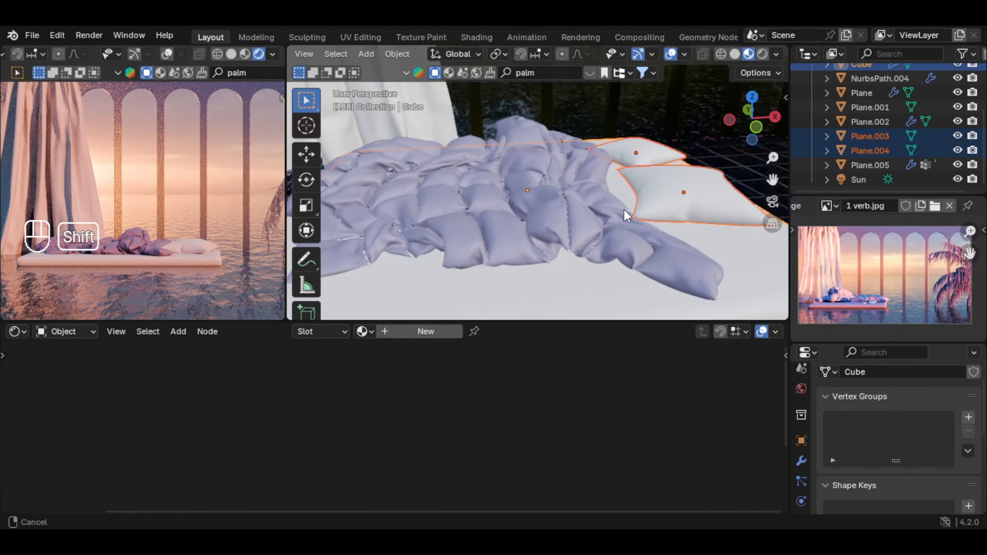
{"action": "left_click", "coordinate": [497, 228], "text": "shift"}
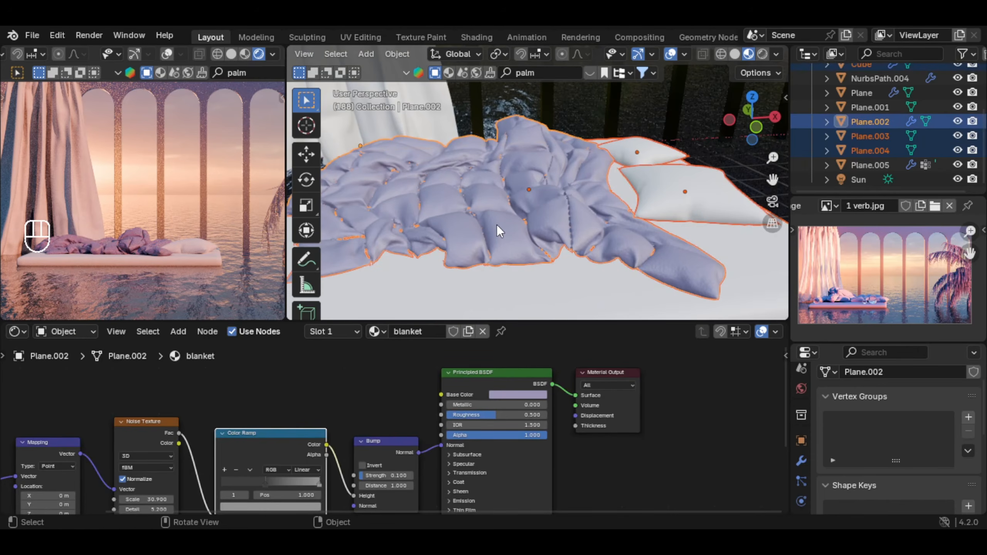
{"action": "key", "text": "ctrl+l"}
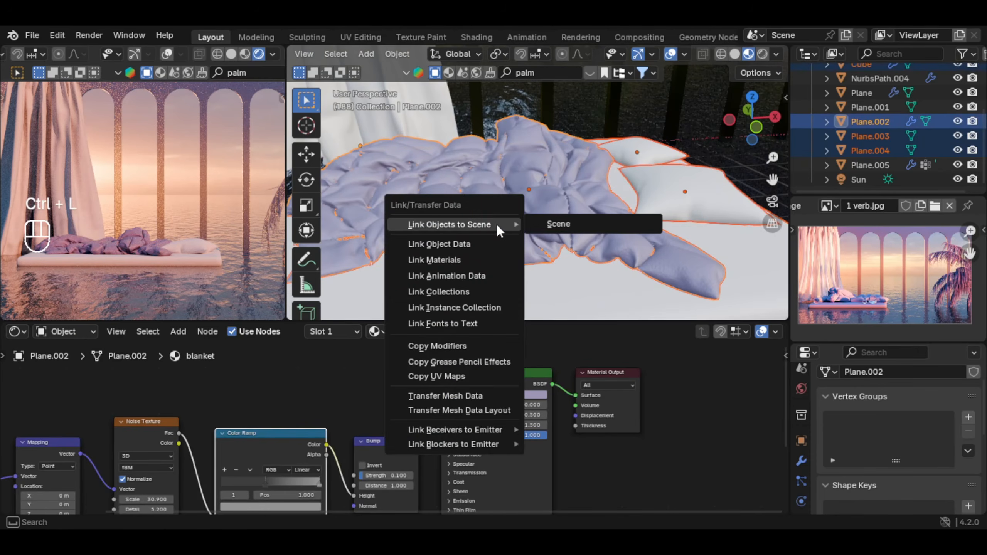
{"action": "left_click", "coordinate": [452, 258]}
Adjust the brightness of the blanket material's lavender Base Color to a value of 0.55
{"action": "middle_click_drag", "start_coordinate": [205, 199], "coordinate": [232, 201], "text": "shift"}
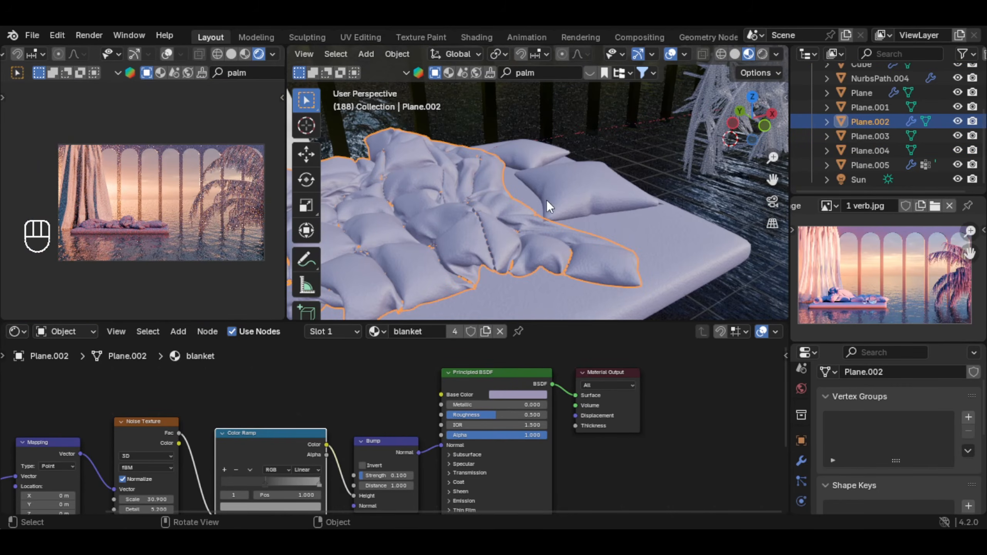
{"action": "left_click", "coordinate": [517, 395]}
{"action": "left_click_drag", "start_coordinate": [583, 271], "coordinate": [582, 267]}
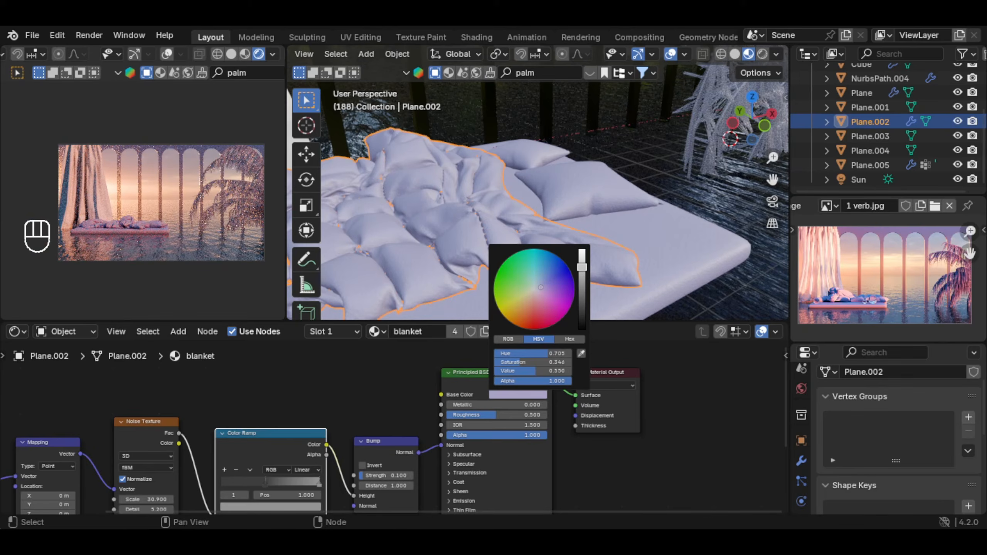
Select the curtain and open the Material Library VX section of its material properties
{"action": "middle_click_drag", "start_coordinate": [563, 234], "coordinate": [529, 239], "text": "shift"}
{"action": "scroll", "coordinate": [529, 239], "scroll_direction": "up", "scroll_amount": 3}
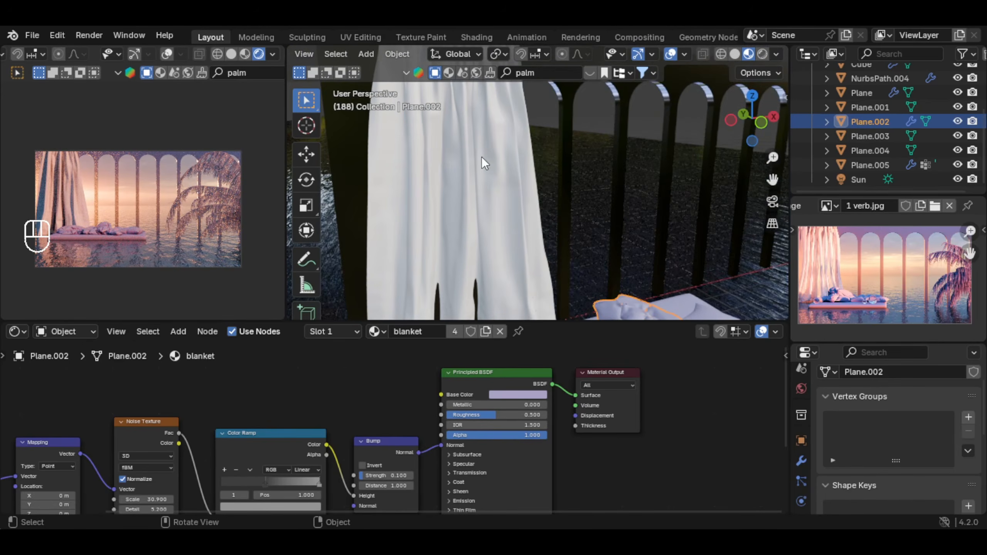
{"action": "left_click", "coordinate": [482, 157]}
{"action": "middle_click_drag", "start_coordinate": [510, 158], "coordinate": [527, 221], "text": "shift"}
{"action": "left_click", "coordinate": [801, 472]}
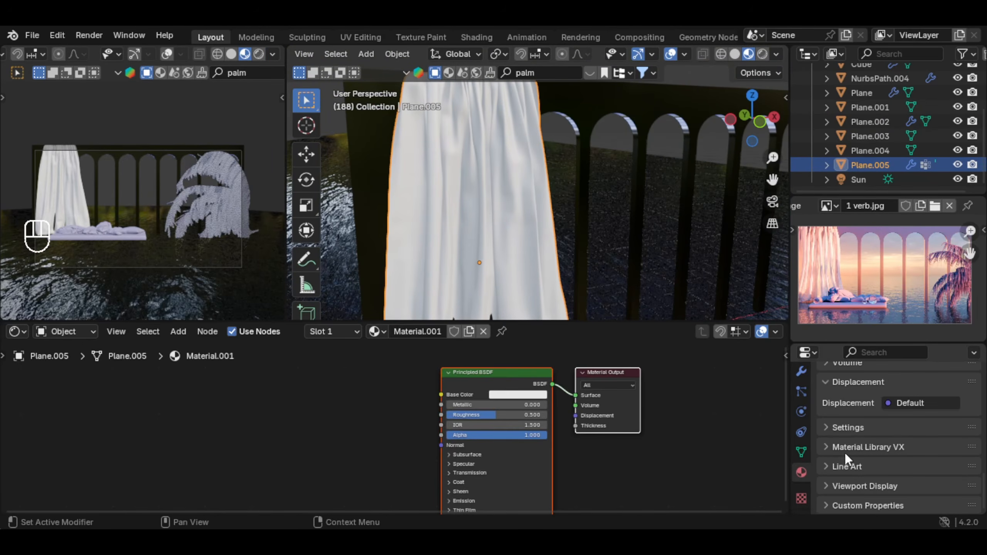
{"action": "left_click", "coordinate": [864, 444]}
{"action": "scroll", "coordinate": [905, 423], "scroll_direction": "down", "scroll_amount": 3}
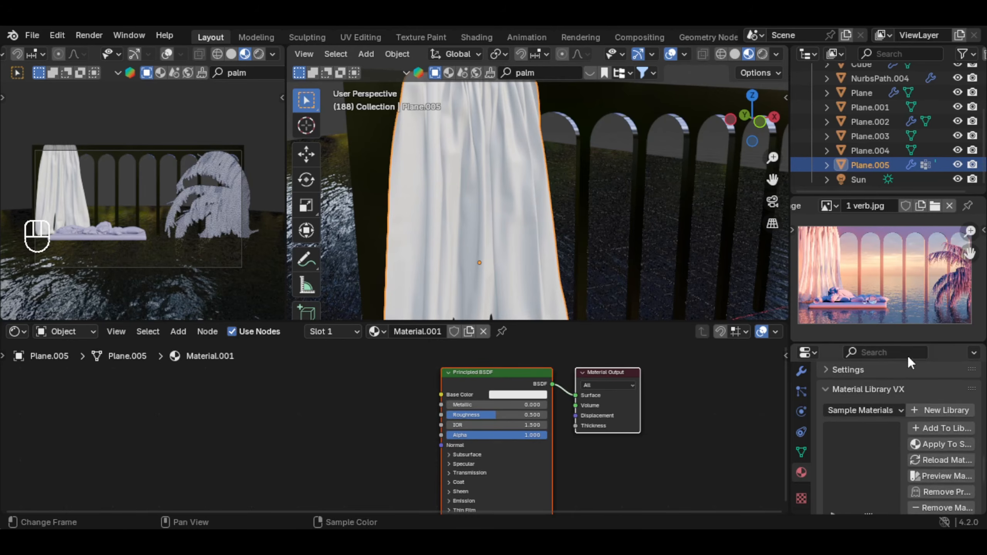
{"action": "scroll", "coordinate": [875, 392], "scroll_direction": "up", "scroll_amount": 3}
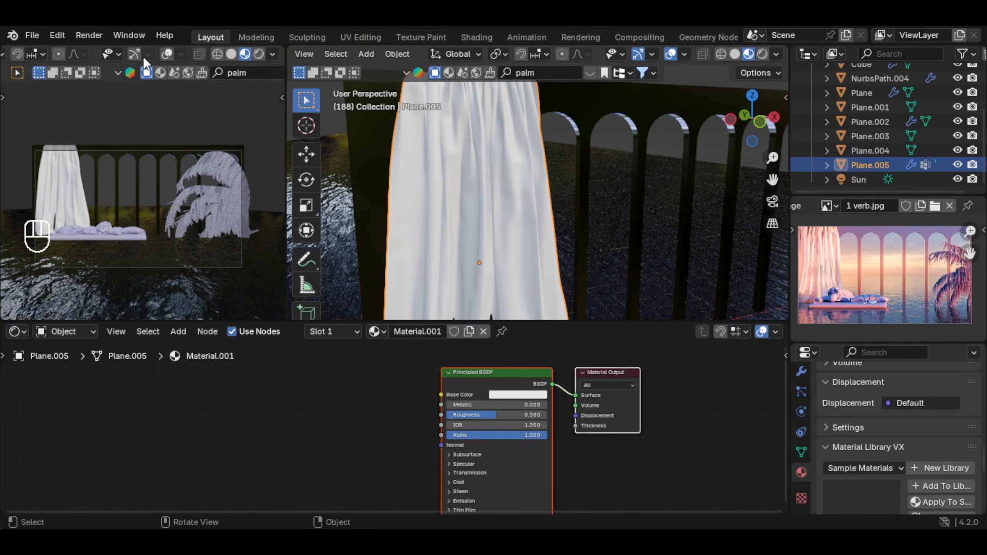
{"action": "left_click", "coordinate": [59, 36]}
{"action": "scroll", "coordinate": [902, 433], "scroll_direction": "down", "scroll_amount": 5}
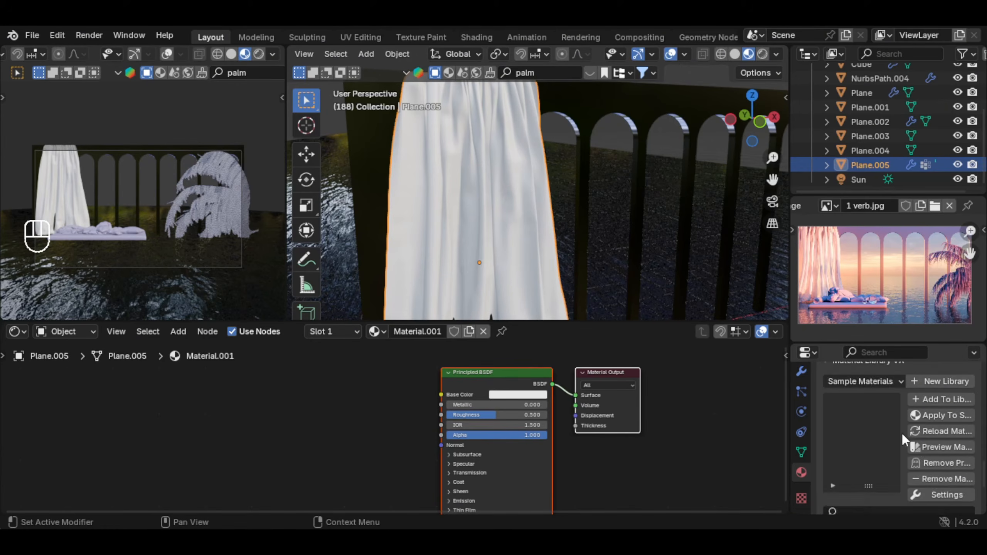
{"action": "scroll", "coordinate": [870, 411], "scroll_direction": "up", "scroll_amount": 2}
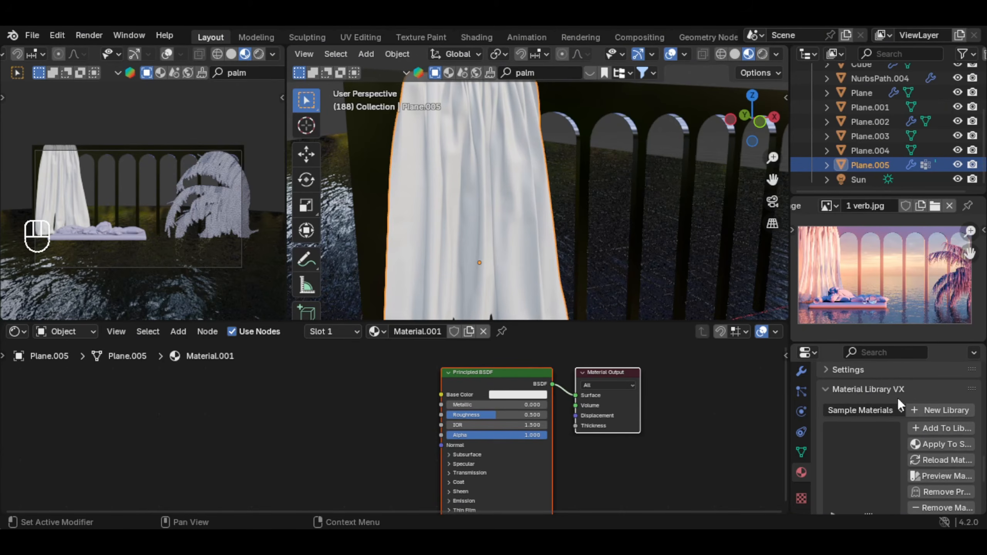
{"action": "scroll", "coordinate": [854, 392], "scroll_direction": "down", "scroll_amount": 2}
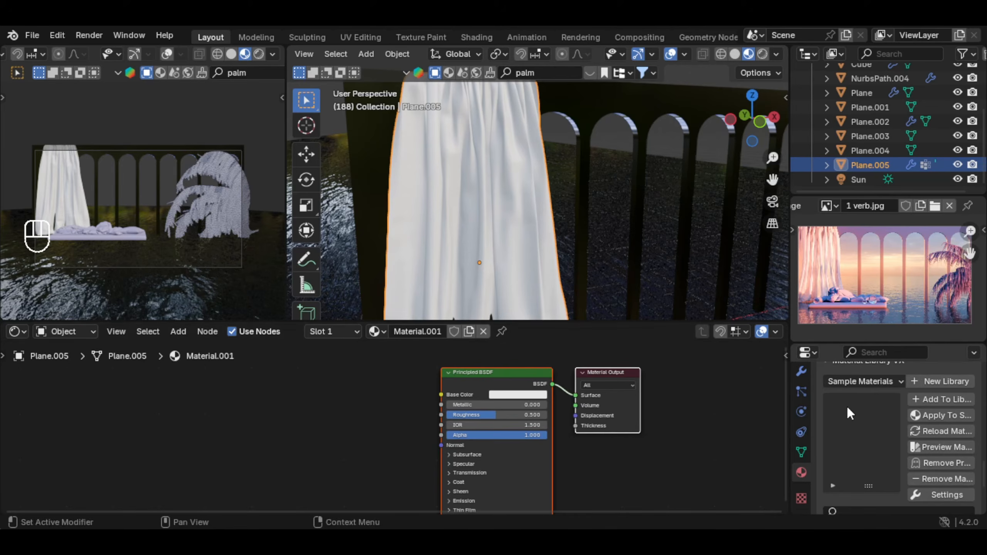
Choose the Wings And Clothes material library and apply its kleid material to the curtain
{"action": "left_click", "coordinate": [875, 376]}
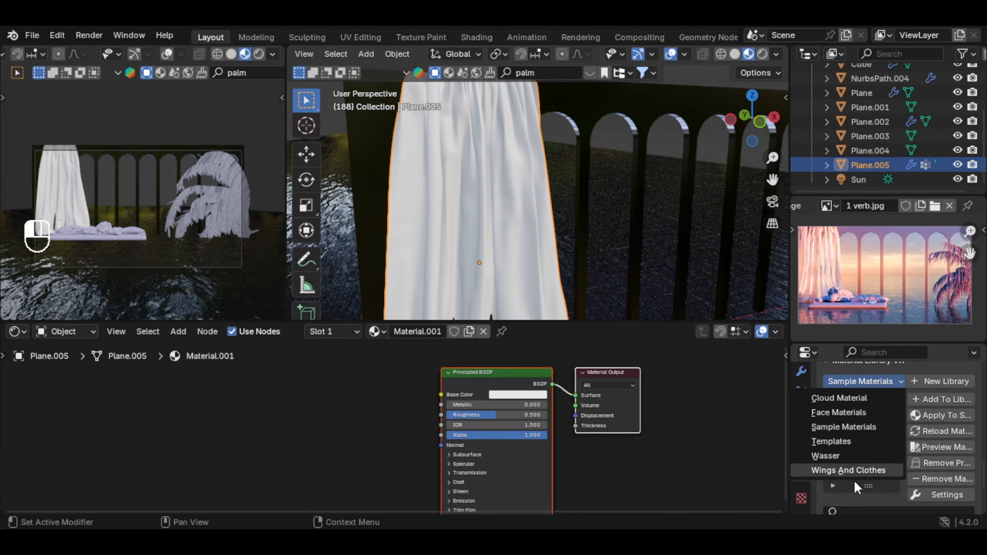
{"action": "left_click", "coordinate": [861, 468]}
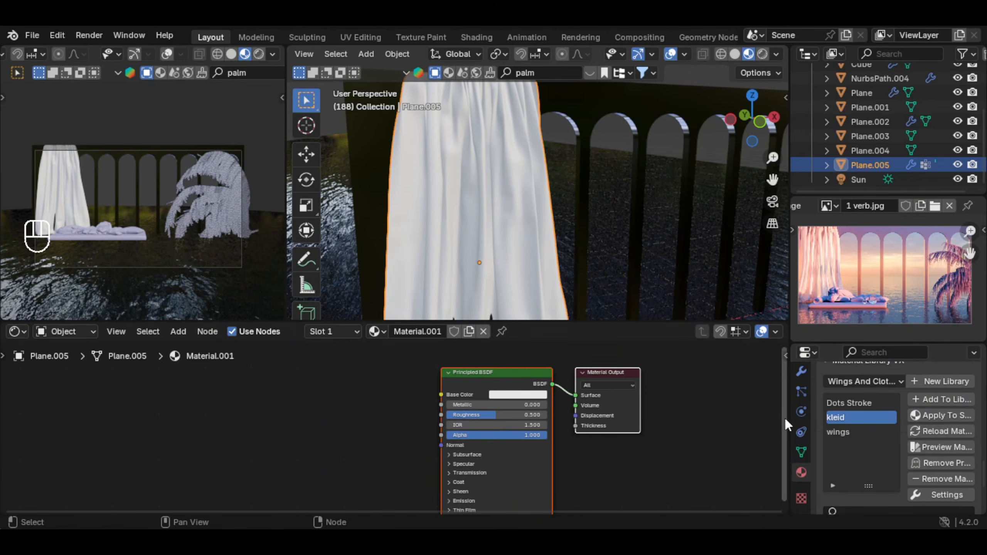
{"action": "left_click_drag", "start_coordinate": [785, 418], "coordinate": [700, 420]}
{"action": "left_click", "coordinate": [936, 416]}
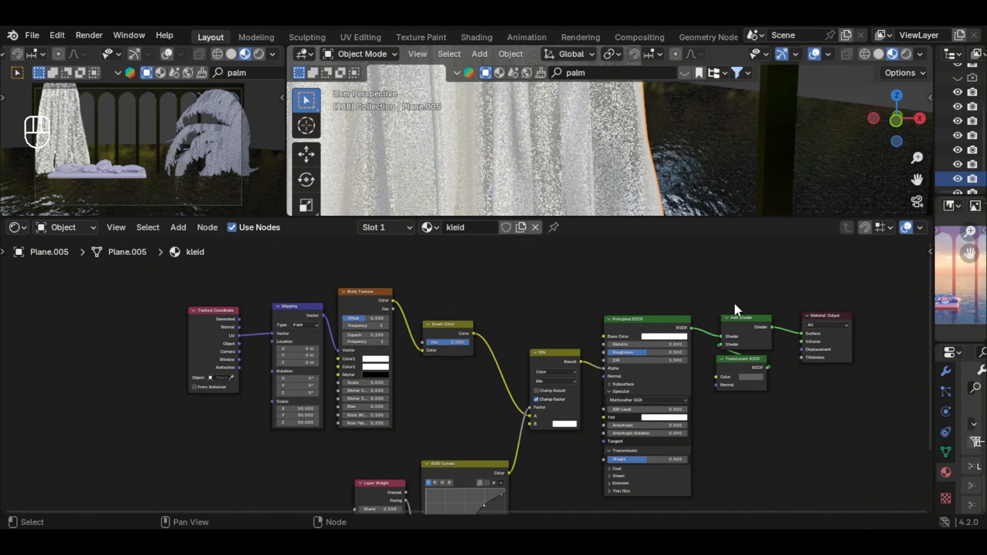
Examine the curtain's kleid shader nodes from the Material Output back to the Brick Texture, spacing out the Add Shader, Translucent BSDF and Invert Color nodes
{"action": "scroll", "coordinate": [638, 307], "scroll_direction": "up", "scroll_amount": 5}
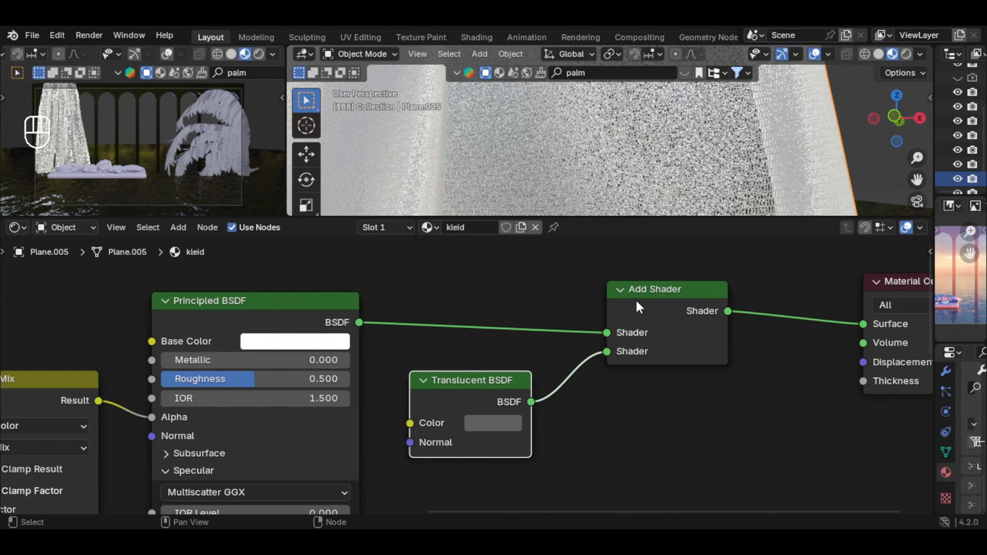
{"action": "middle_click_drag", "start_coordinate": [670, 298], "coordinate": [613, 307]}
{"action": "left_click_drag", "start_coordinate": [613, 307], "coordinate": [644, 306]}
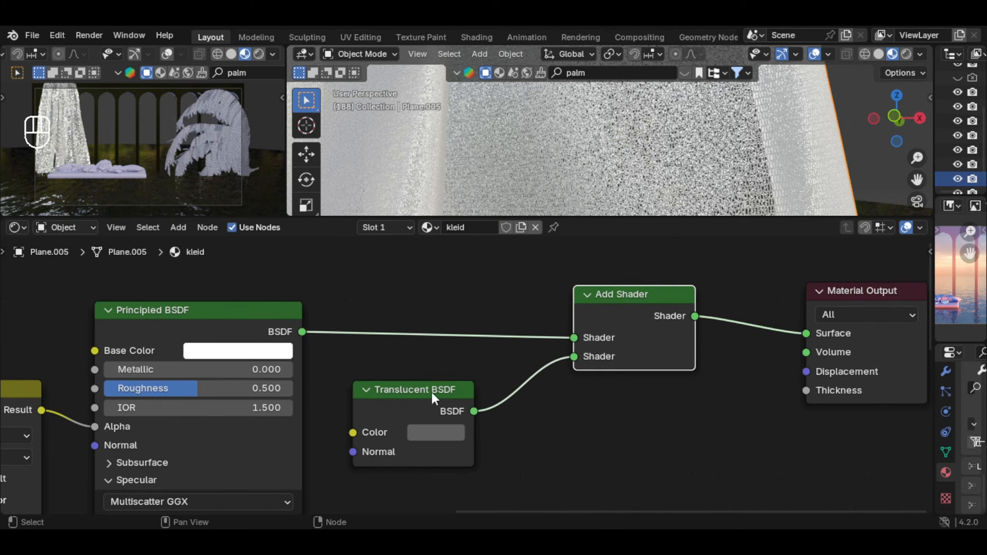
{"action": "left_click_drag", "start_coordinate": [432, 391], "coordinate": [461, 378]}
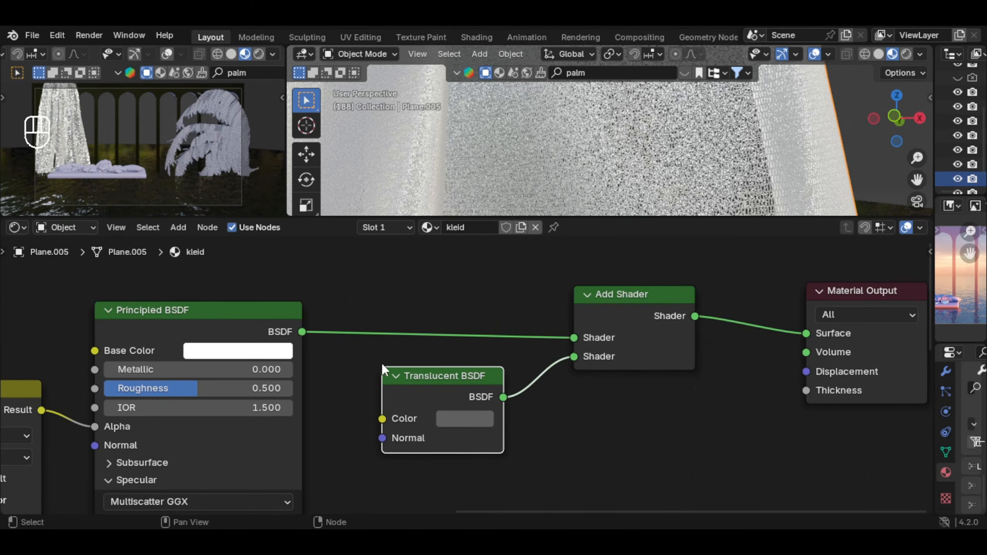
{"action": "middle_click_drag", "start_coordinate": [421, 343], "coordinate": [539, 339]}
{"action": "scroll", "coordinate": [536, 338], "scroll_direction": "down", "scroll_amount": 3}
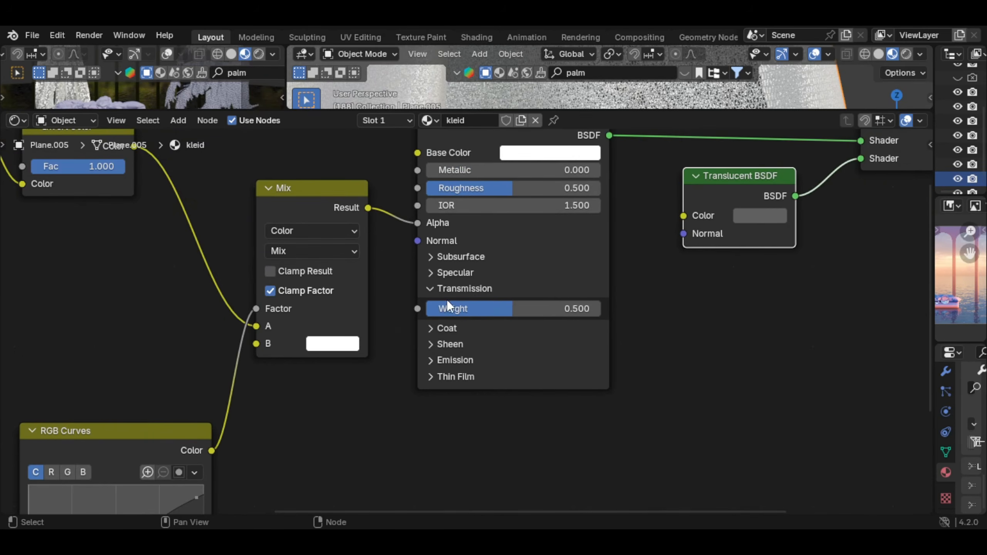
{"action": "middle_click_drag", "start_coordinate": [447, 299], "coordinate": [567, 314]}
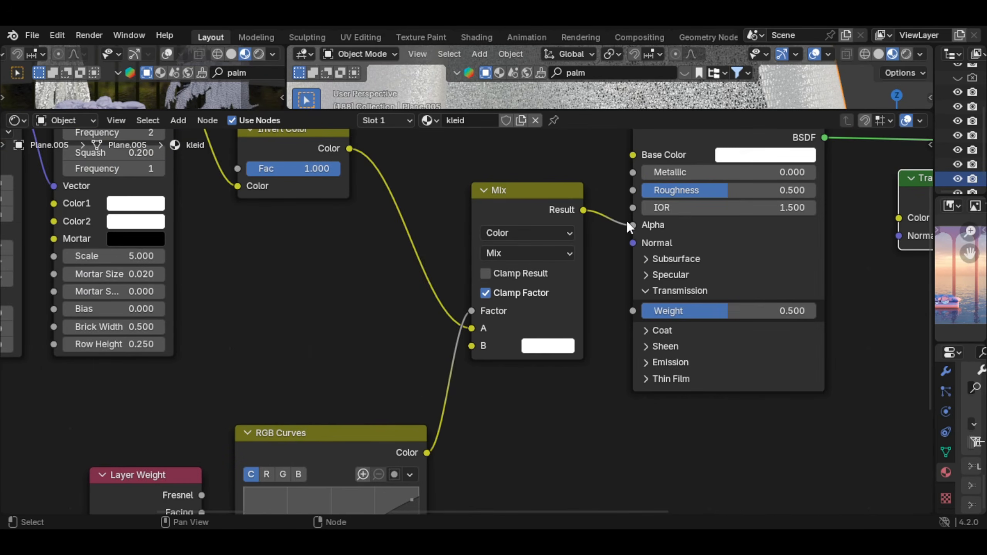
{"action": "scroll", "coordinate": [526, 242], "scroll_direction": "down", "scroll_amount": 1}
{"action": "middle_click_drag", "start_coordinate": [337, 185], "coordinate": [527, 263]}
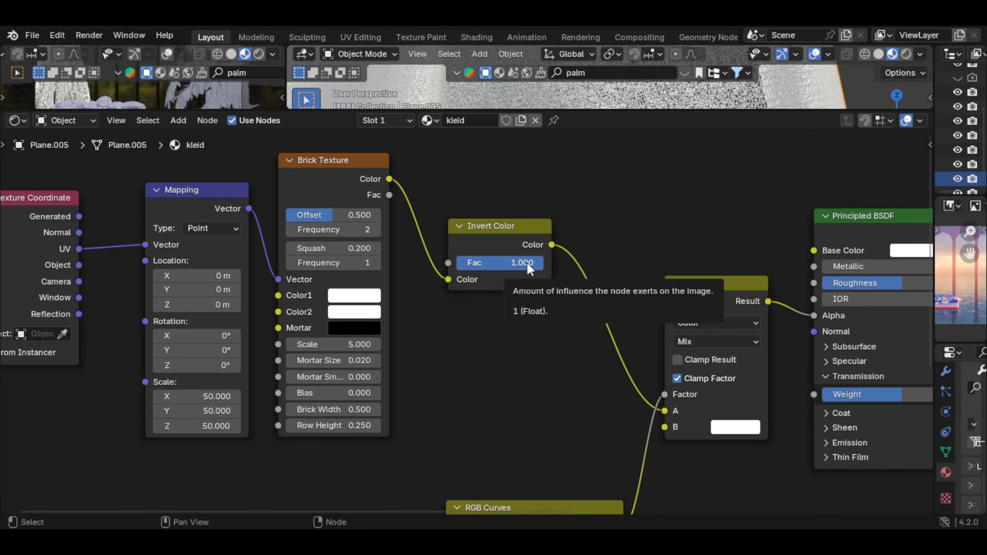
{"action": "mouse_move", "coordinate": [517, 245]}
{"action": "left_mouse_down"}
{"action": "mouse_move", "coordinate": [536, 245]}
{"action": "mouse_move", "coordinate": [524, 246]}
{"action": "left_mouse_up"}
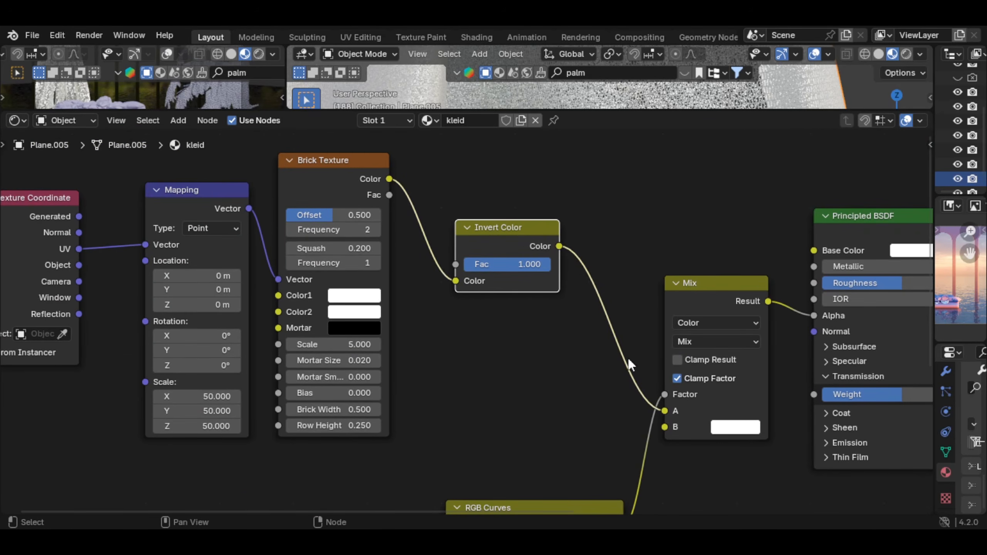
{"action": "scroll", "coordinate": [544, 206], "scroll_direction": "up", "scroll_amount": 1}
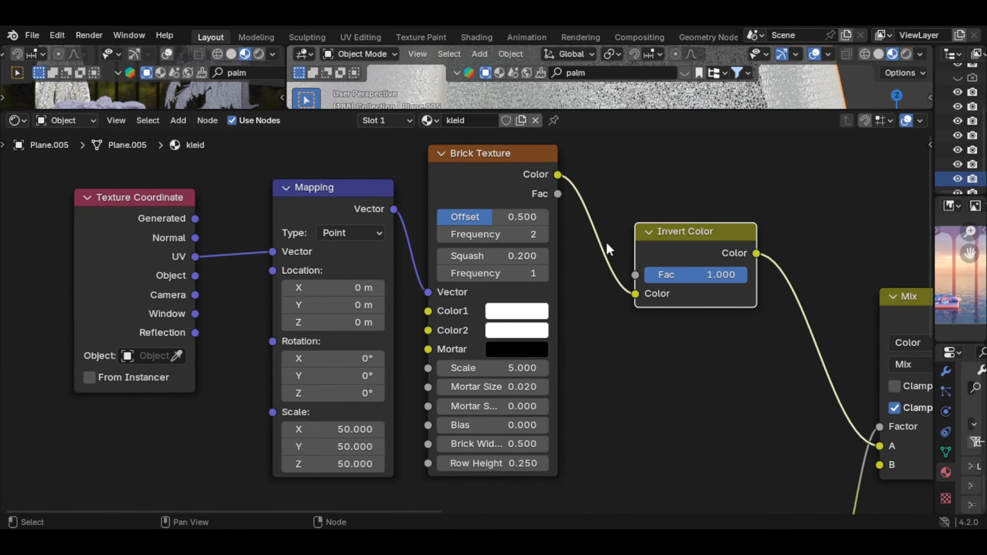
{"action": "key", "text": "shift+a"}
{"action": "type", "text": "brick"}
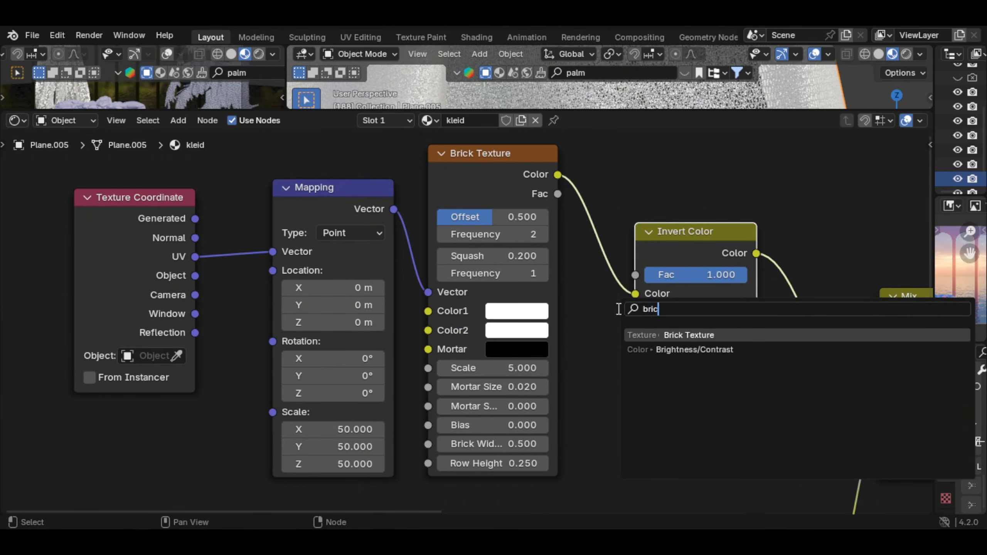
{"action": "left_click", "coordinate": [680, 335]}
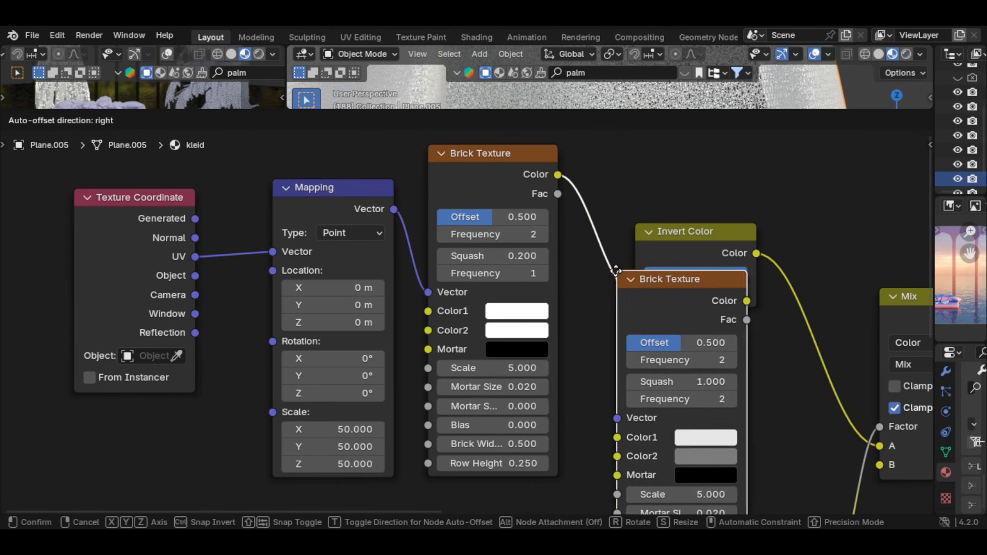
{"action": "key", "text": "Escape"}
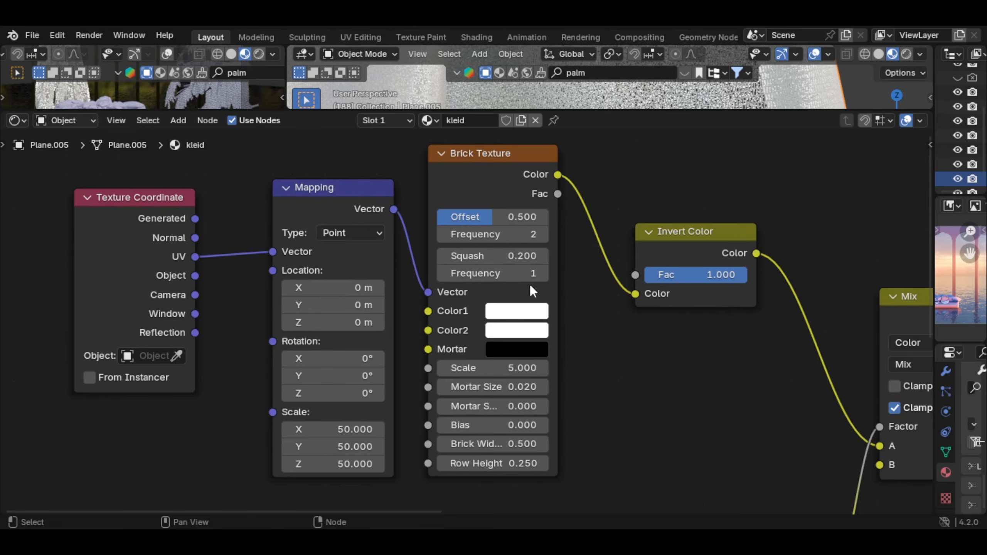
Examine the kleid material's Brick Texture settings, Mapping scale, and the Layer Weight and RGB Curves nodes driving the Mix factor
{"action": "scroll", "coordinate": [595, 278], "scroll_direction": "down", "scroll_amount": 2}
{"action": "scroll", "coordinate": [591, 335], "scroll_direction": "up", "scroll_amount": 2}
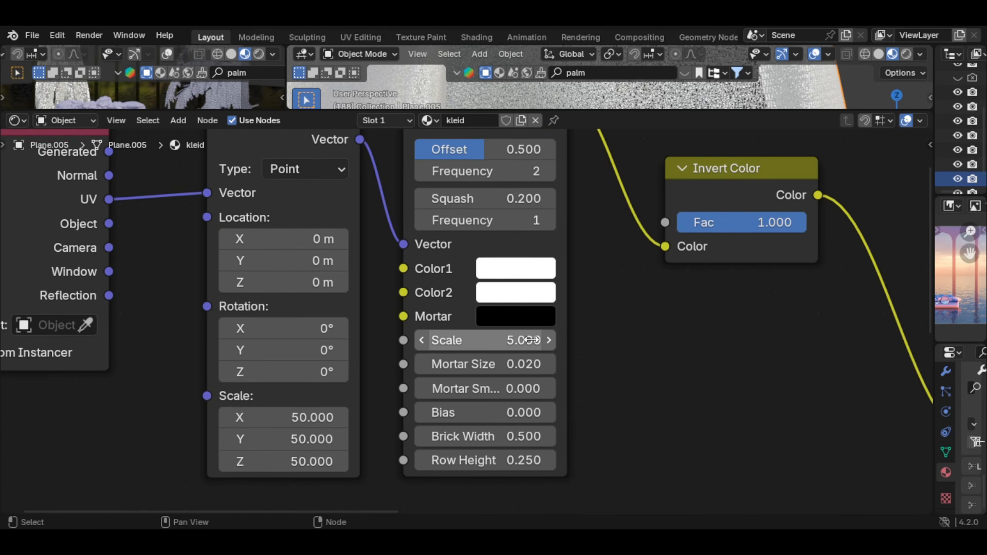
{"action": "scroll", "coordinate": [451, 264], "scroll_direction": "down", "scroll_amount": 2}
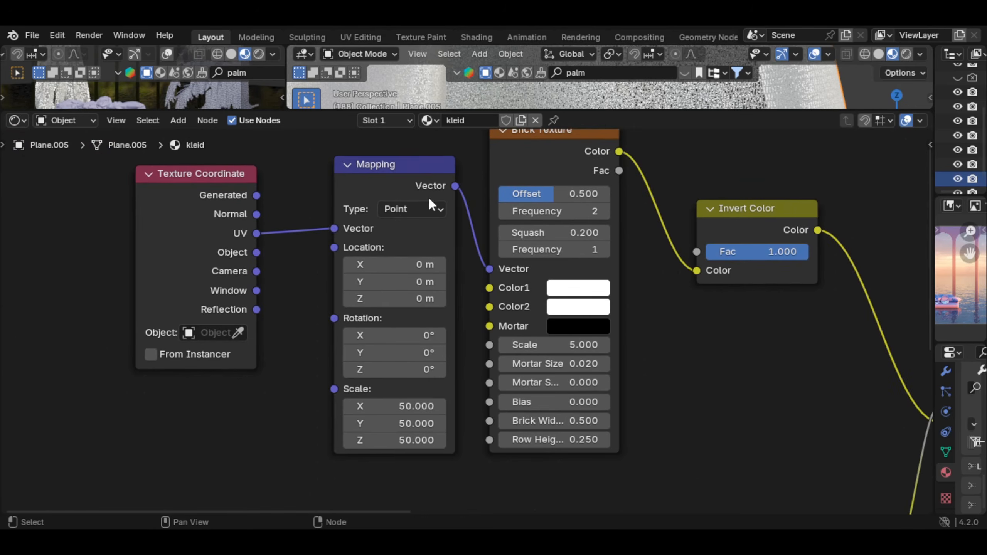
{"action": "left_click_drag", "start_coordinate": [432, 203], "coordinate": [390, 168]}
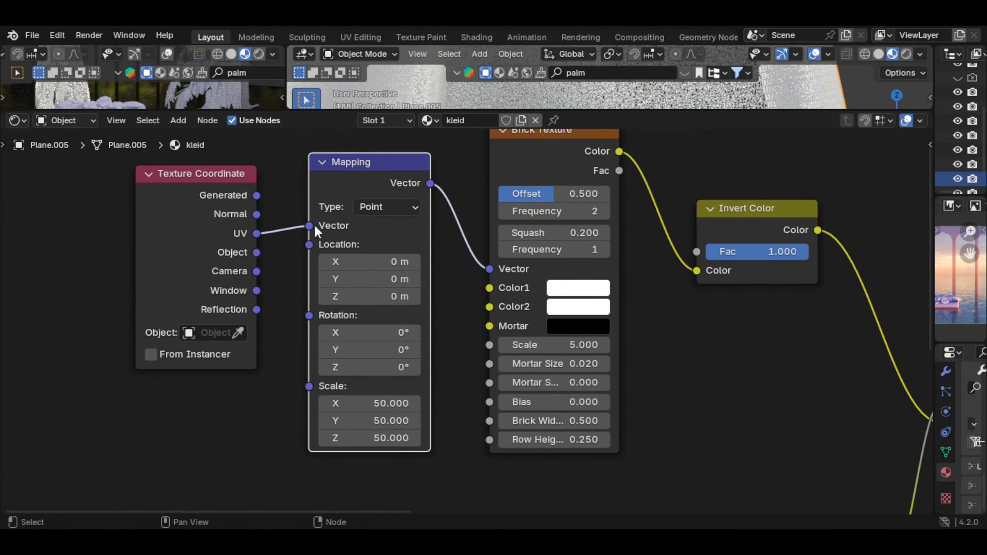
{"action": "scroll", "coordinate": [559, 292], "scroll_direction": "down", "scroll_amount": 4}
{"action": "scroll", "coordinate": [741, 354], "scroll_direction": "up", "scroll_amount": 4}
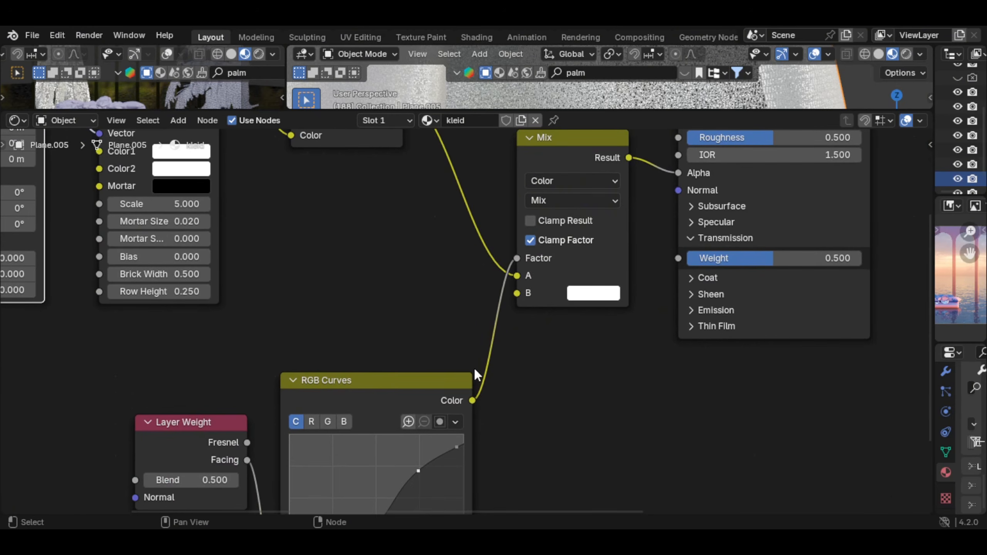
{"action": "scroll", "coordinate": [614, 242], "scroll_direction": "down", "scroll_amount": 1}
{"action": "scroll", "coordinate": [577, 306], "scroll_direction": "up", "scroll_amount": 1}
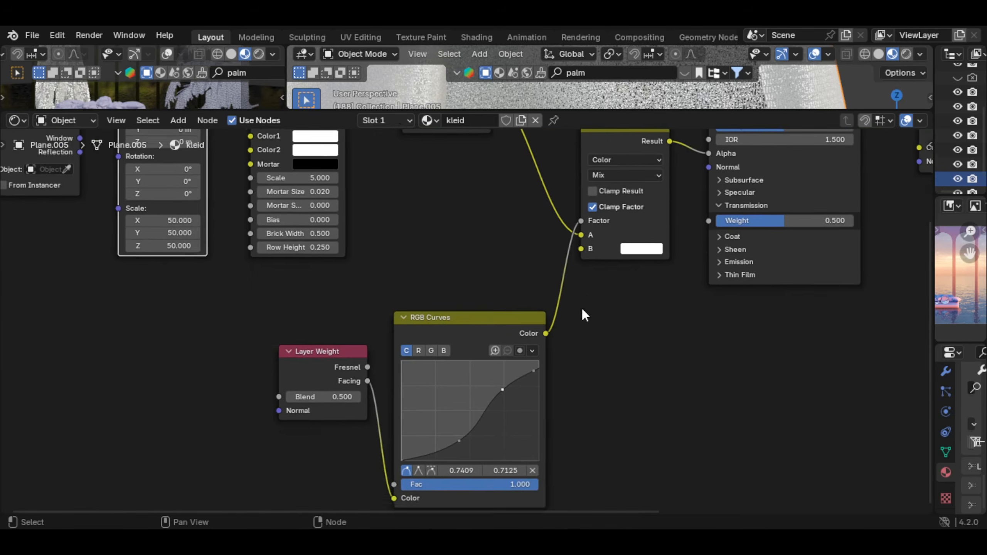
{"action": "scroll", "coordinate": [572, 342], "scroll_direction": "down", "scroll_amount": 1, "text": "shift"}
{"action": "scroll", "coordinate": [447, 309], "scroll_direction": "down", "scroll_amount": 1, "text": "shift"}
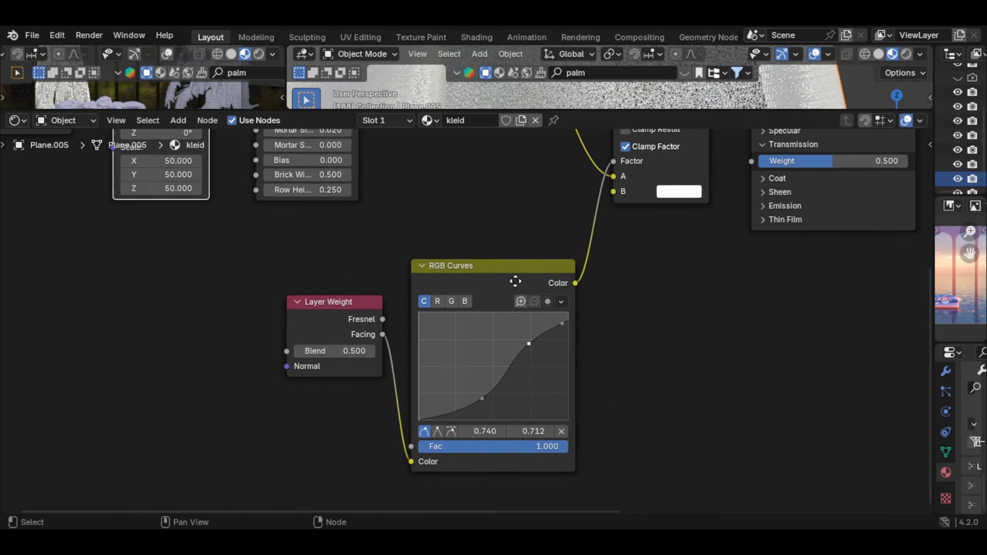
{"action": "scroll", "coordinate": [463, 382], "scroll_direction": "up", "scroll_amount": 2}
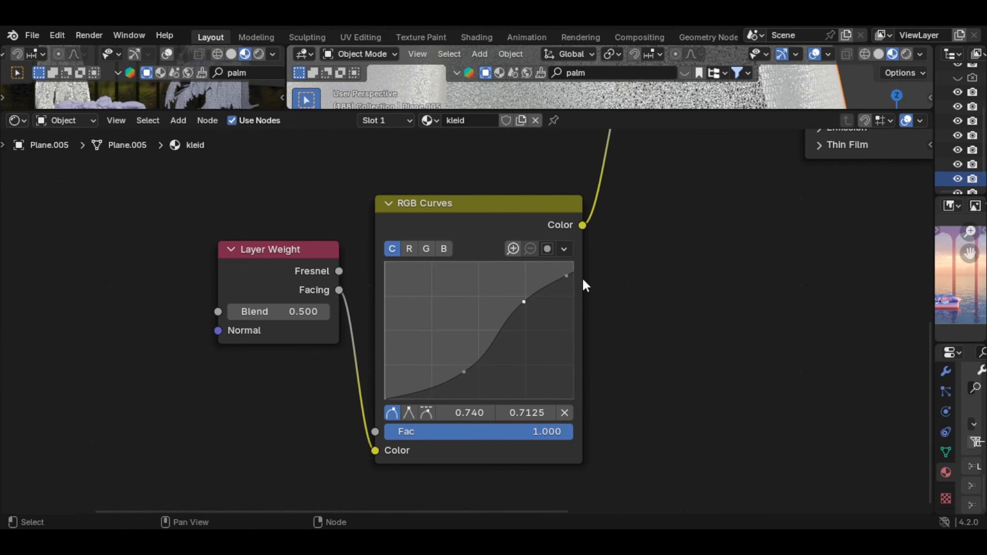
{"action": "left_click_drag", "start_coordinate": [492, 342], "coordinate": [491, 330]}
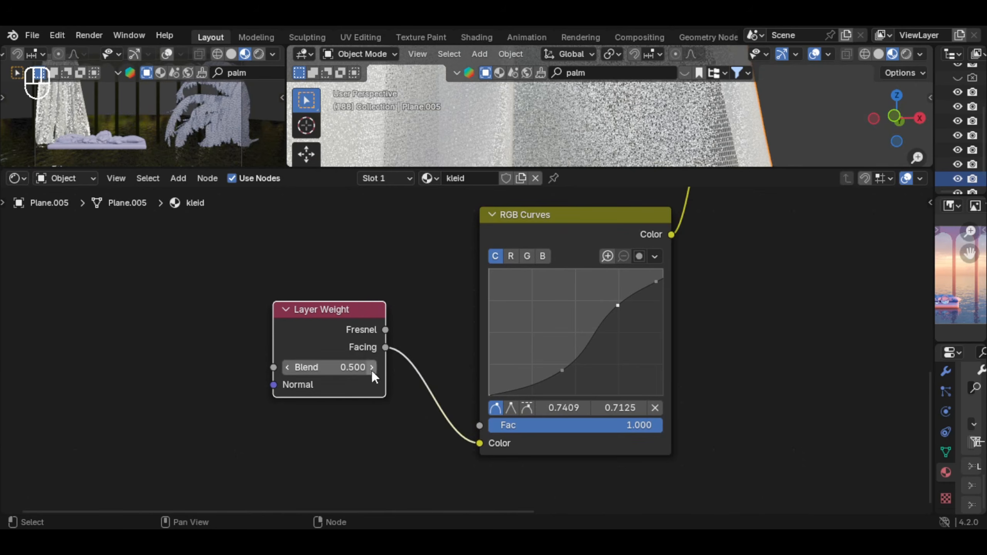
{"action": "scroll", "coordinate": [654, 318], "scroll_direction": "down", "scroll_amount": 3}
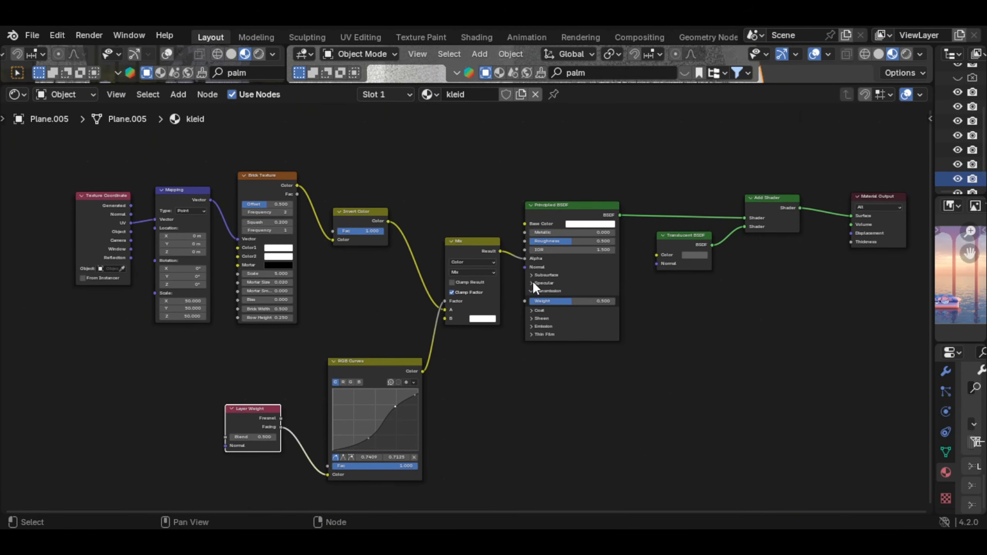
{"action": "scroll", "coordinate": [535, 298], "scroll_direction": "up", "scroll_amount": 1}
{"action": "scroll", "coordinate": [559, 278], "scroll_direction": "down", "scroll_amount": 2}
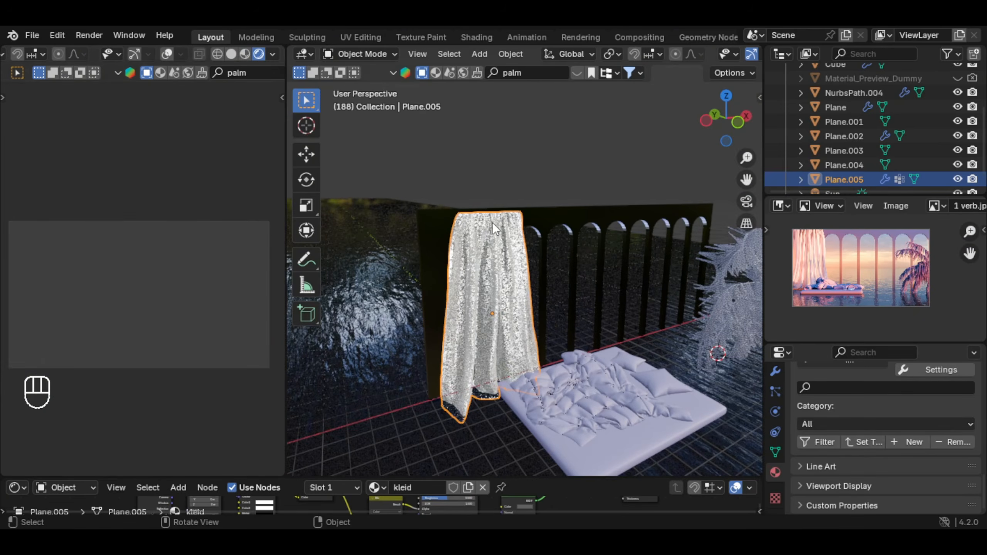
Select the palm and darken its material's Base Color to a value of about 0.4, shifting it to a stronger blue
{"action": "left_click", "coordinate": [504, 310]}
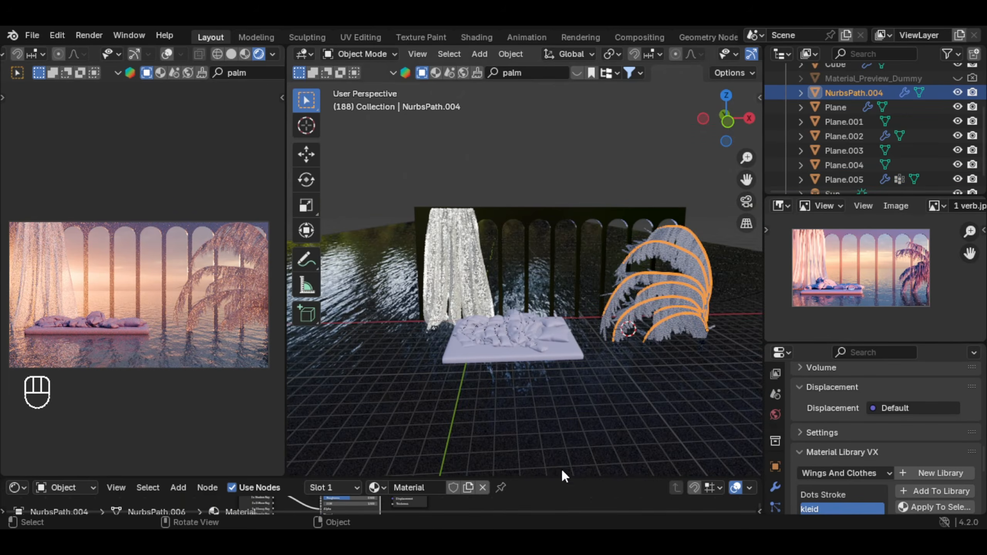
{"action": "left_click_drag", "start_coordinate": [561, 479], "coordinate": [428, 337]}
{"action": "scroll", "coordinate": [472, 414], "scroll_direction": "up", "scroll_amount": 3}
{"action": "left_click", "coordinate": [476, 397]}
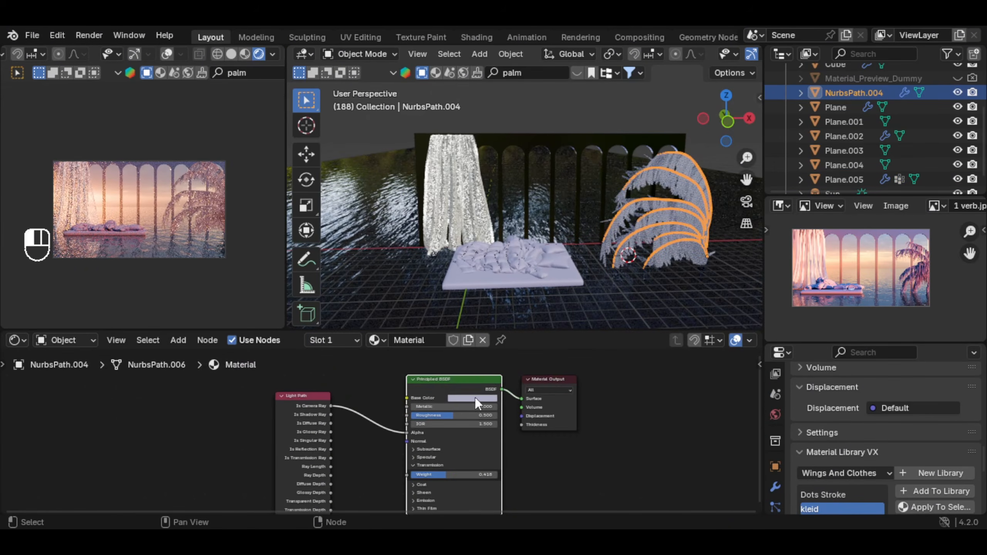
{"action": "left_click_drag", "start_coordinate": [527, 292], "coordinate": [527, 297]}
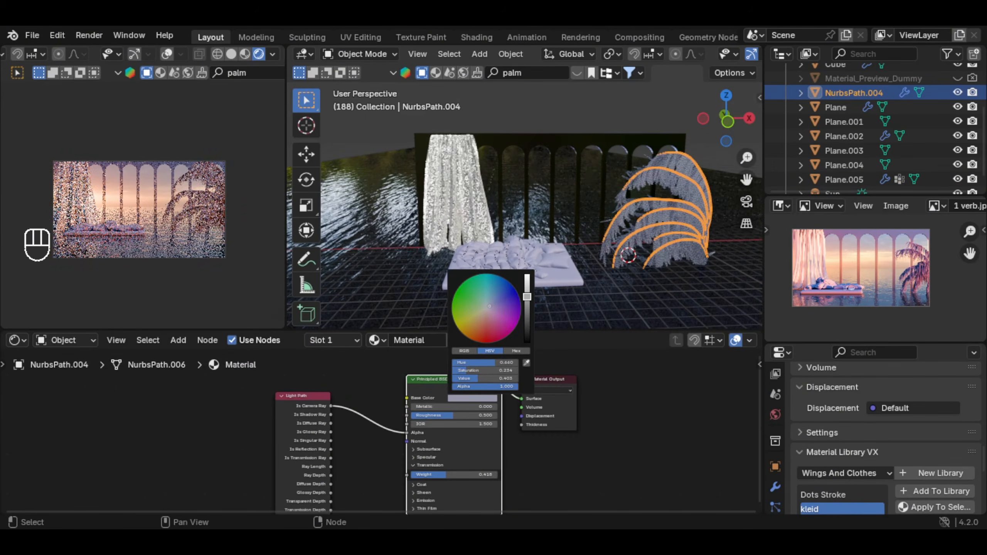
Add a UV sphere modelled on the glass balls in the reference image and move it along Y onto the platform beside the pillows
{"action": "scroll", "coordinate": [834, 268], "scroll_direction": "up", "scroll_amount": 5}
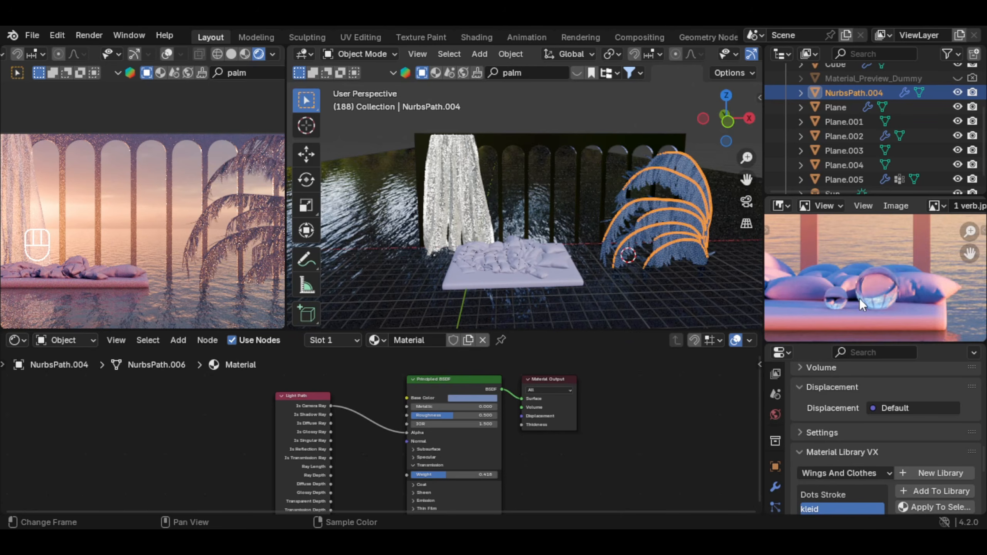
{"action": "middle_click_drag", "start_coordinate": [859, 297], "coordinate": [893, 287]}
{"action": "scroll", "coordinate": [882, 281], "scroll_direction": "up", "scroll_amount": 3}
{"action": "scroll", "coordinate": [882, 280], "scroll_direction": "down", "scroll_amount": 1}
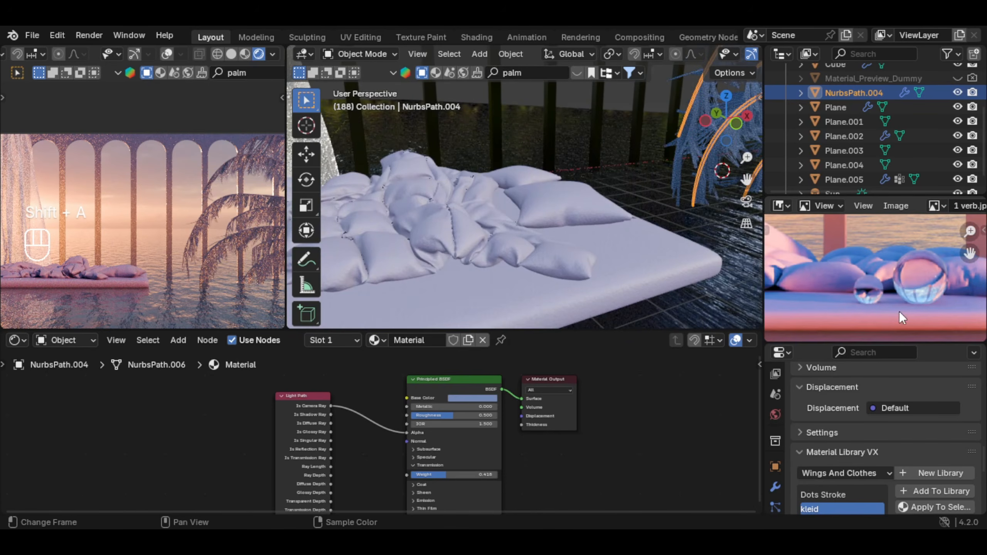
{"action": "scroll", "coordinate": [899, 312], "scroll_direction": "down", "scroll_amount": 3}
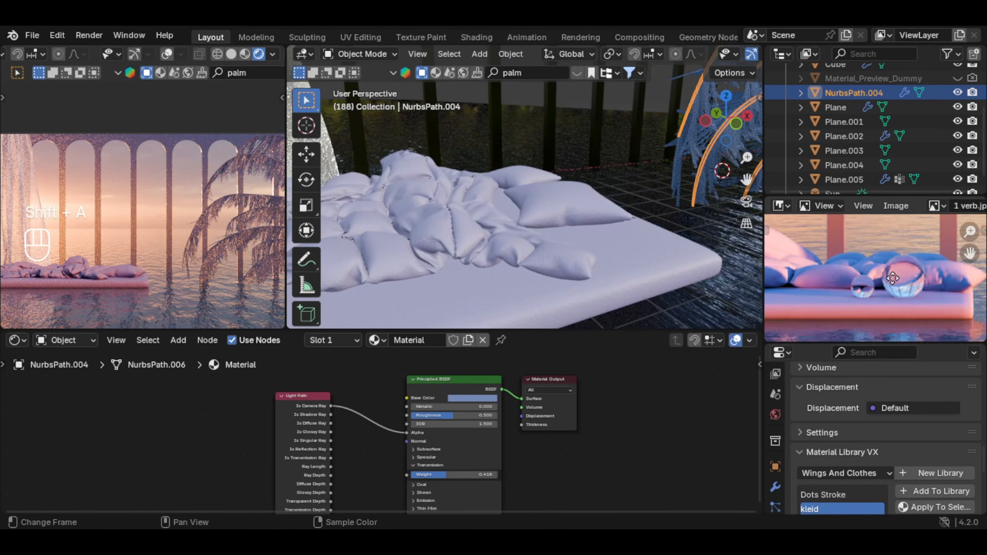
{"action": "key", "text": "shift+a"}
{"action": "mouse_move", "coordinate": [567, 83]}
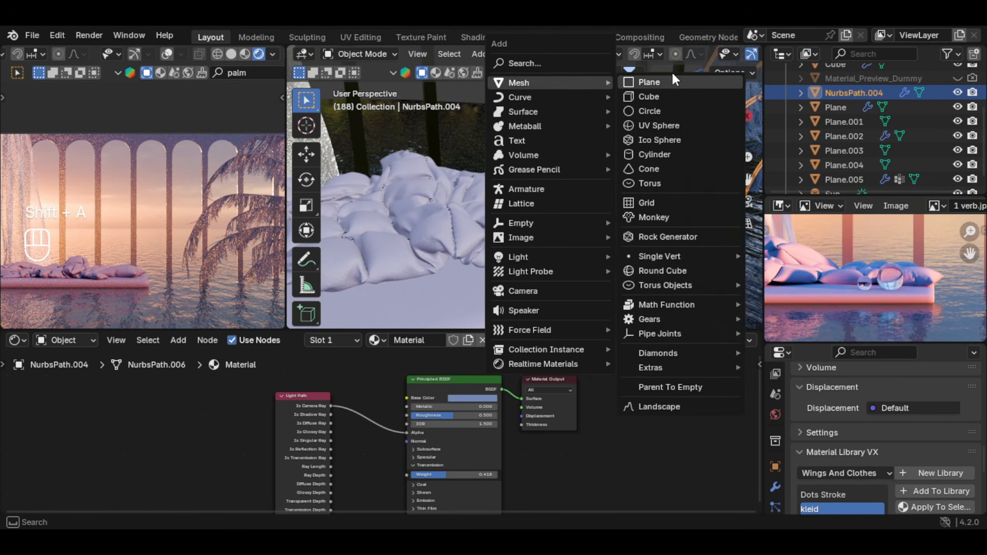
{"action": "left_click", "coordinate": [658, 125]}
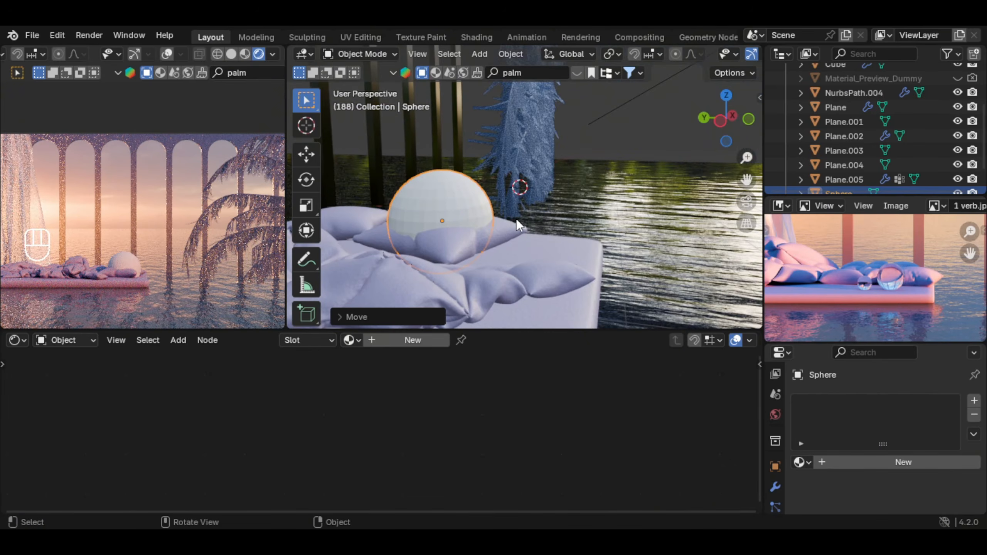
{"action": "key", "text": "g"}
{"action": "key", "text": "y"}
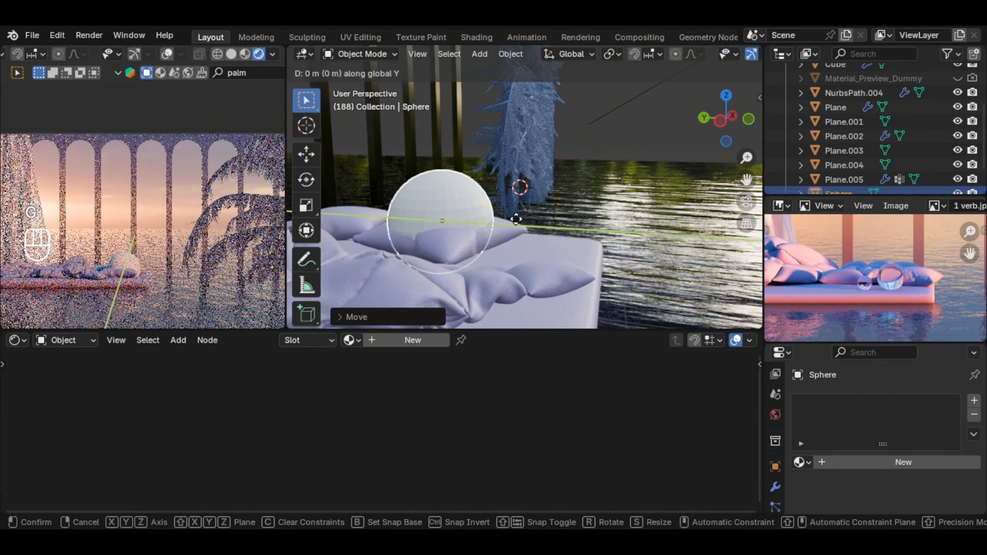
{"action": "left_click", "coordinate": [599, 226]}
Scale the sphere's mesh down to about 0.41 in Edit Mode and return to Object Mode
{"action": "key", "text": "Tab"}
{"action": "key", "text": "s"}
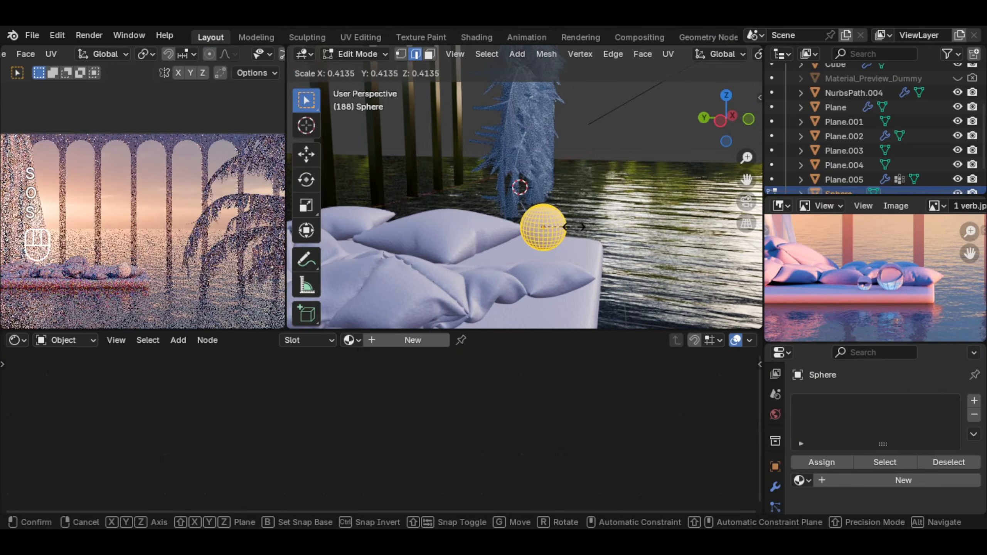
{"action": "left_click", "coordinate": [575, 227]}
{"action": "key", "text": "Tab"}
Shade the sphere smooth and raise it along Z so it rests on the platform's surface
{"action": "right_click", "coordinate": [533, 165]}
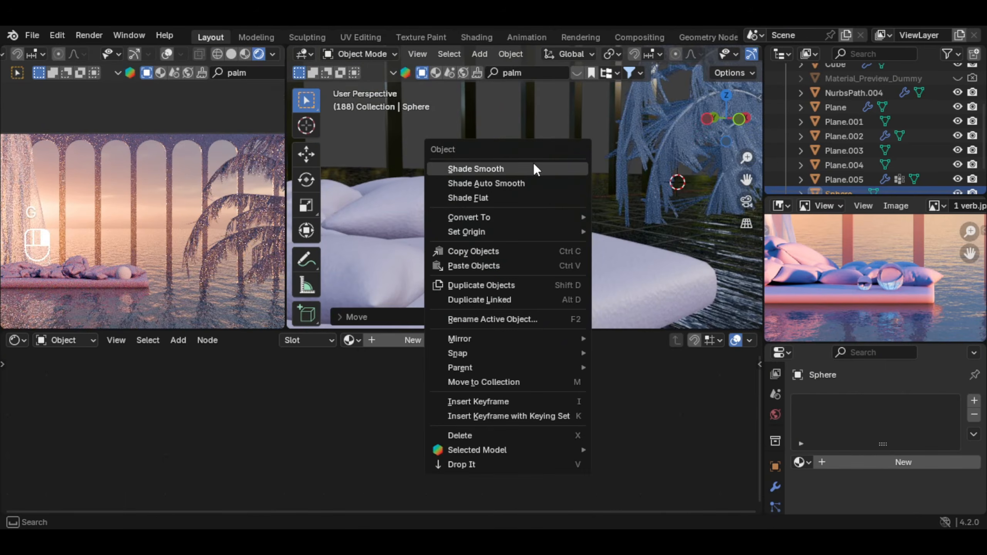
{"action": "left_click", "coordinate": [534, 167]}
{"action": "key", "text": "g"}
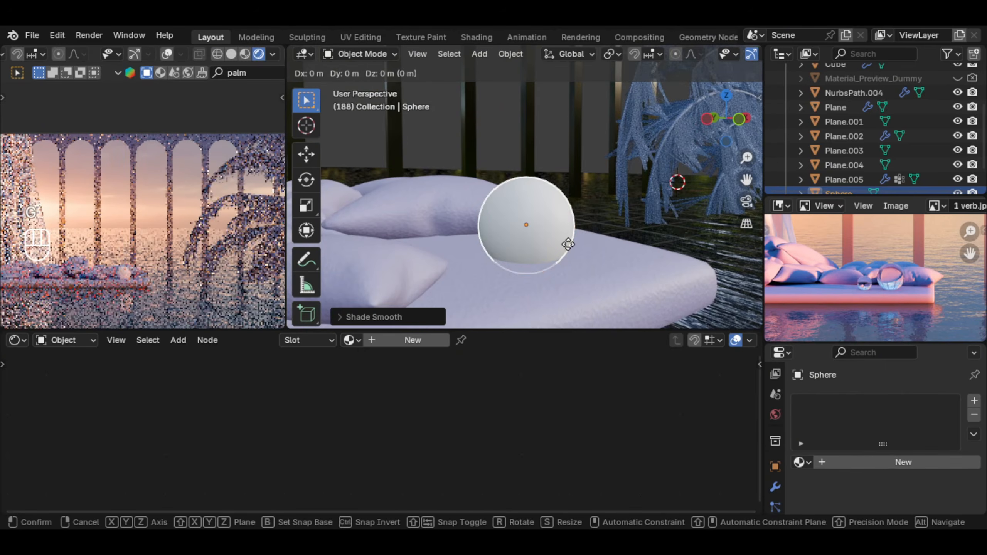
{"action": "key", "text": "z"}
{"action": "left_click", "coordinate": [568, 233]}
Create a new glass material for the sphere with Roughness 0 and the Transmission Weight at maximum
{"action": "left_click", "coordinate": [404, 340]}
{"action": "scroll", "coordinate": [466, 439], "scroll_direction": "up", "scroll_amount": 4}
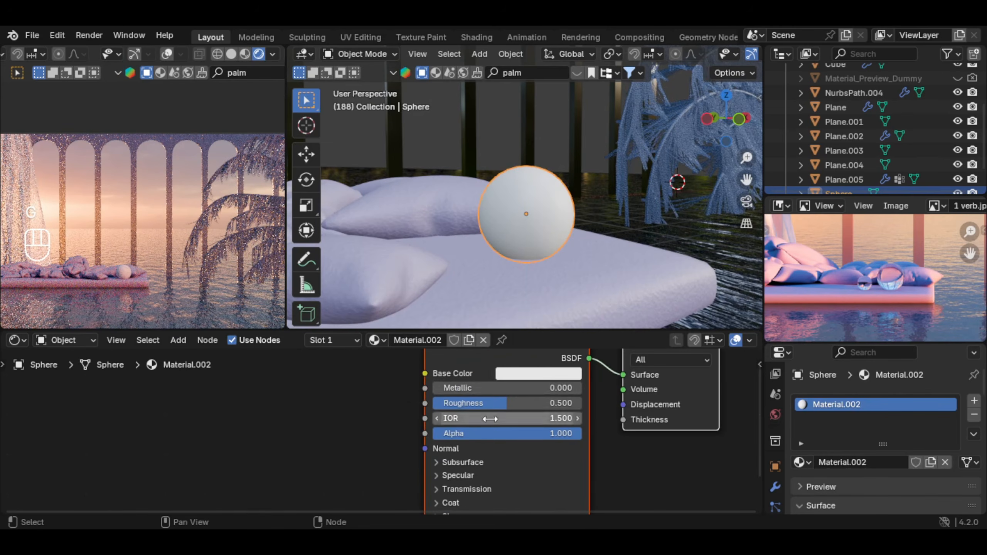
{"action": "left_click_drag", "start_coordinate": [518, 403], "coordinate": [431, 403]}
{"action": "middle_click_drag", "start_coordinate": [508, 468], "coordinate": [459, 427]}
{"action": "left_click", "coordinate": [449, 445]}
{"action": "left_click_drag", "start_coordinate": [451, 465], "coordinate": [557, 445]}
{"action": "middle_click_drag", "start_coordinate": [511, 405], "coordinate": [492, 458]}
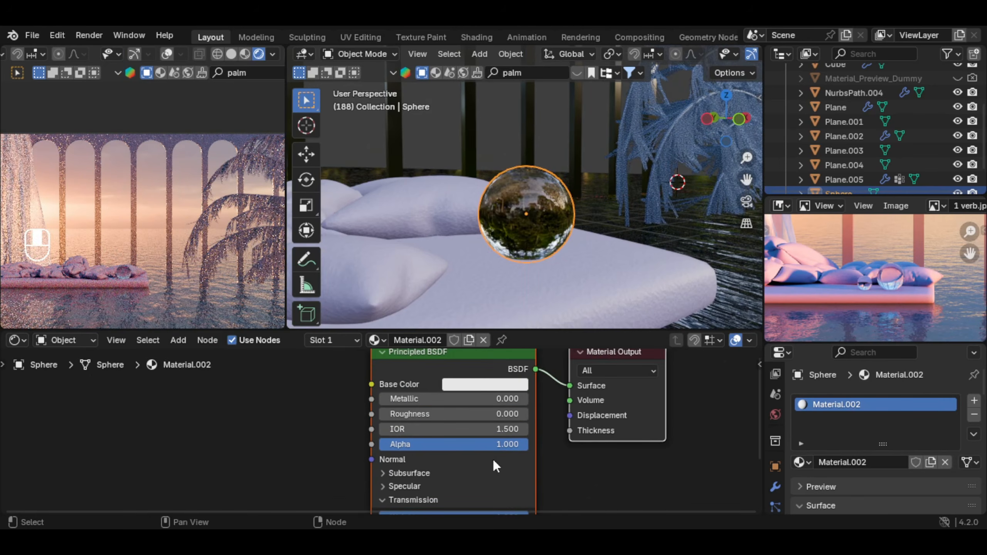
Duplicate the glass sphere and place a smaller copy next to it on the platform, on the side toward the pillows
{"action": "scroll", "coordinate": [319, 303], "scroll_direction": "down", "scroll_amount": 5}
{"action": "scroll", "coordinate": [238, 236], "scroll_direction": "down", "scroll_amount": 3}
{"action": "scroll", "coordinate": [501, 179], "scroll_direction": "up", "scroll_amount": 2}
{"action": "key", "text": "shift+d"}
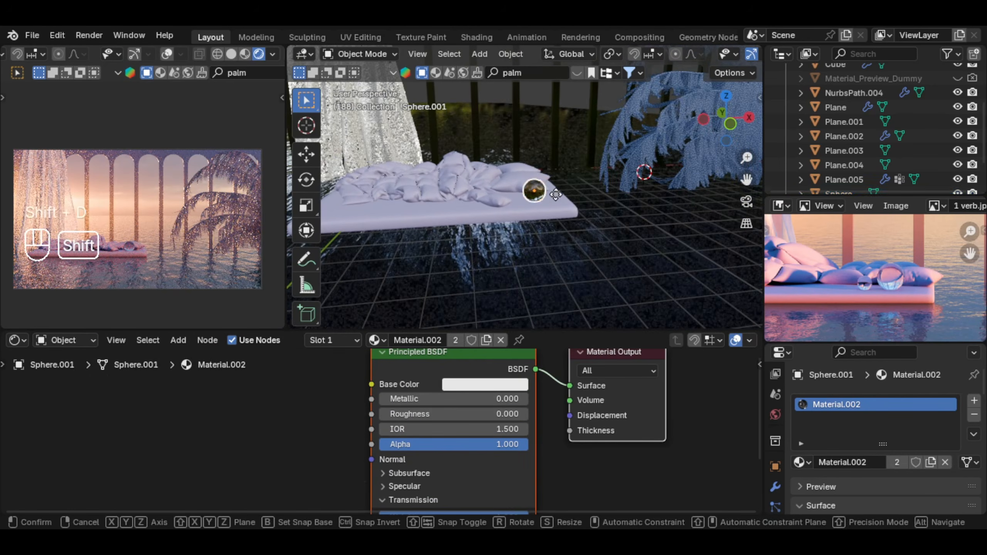
{"action": "right_click", "coordinate": [588, 188]}
{"action": "key", "text": "g"}
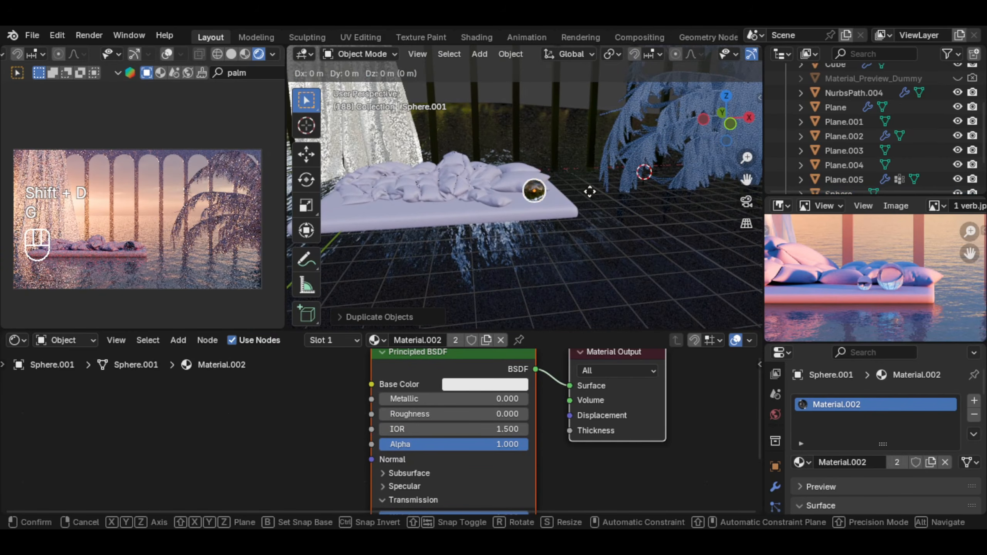
{"action": "left_click", "coordinate": [569, 194]}
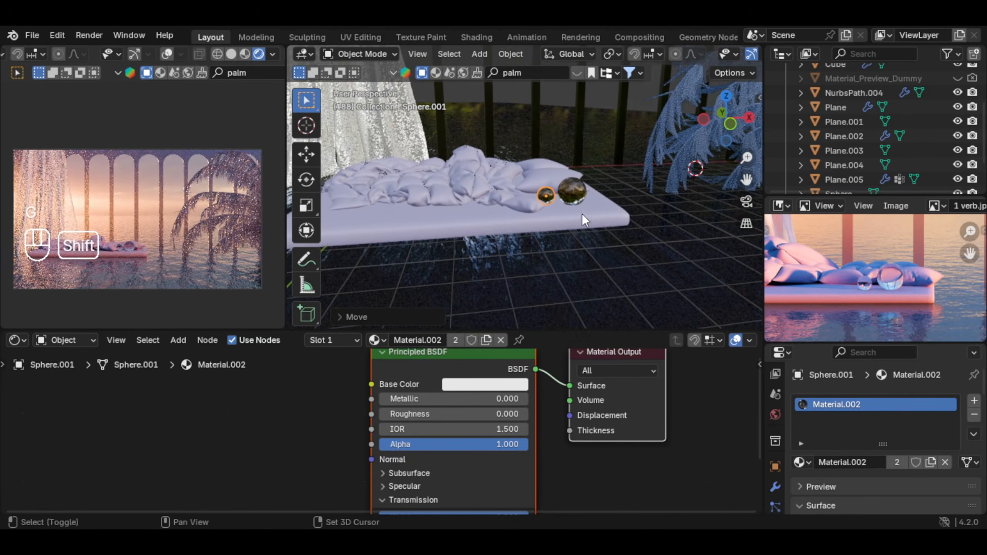
Duplicate the small glass sphere, move the copy to the platform's opposite end near the curtain, and resize it
{"action": "key", "text": "shift+d"}
{"action": "right_click", "coordinate": [597, 202]}
{"action": "scroll", "coordinate": [845, 259], "scroll_direction": "down", "scroll_amount": 2}
{"action": "scroll", "coordinate": [657, 221], "scroll_direction": "up", "scroll_amount": 1}
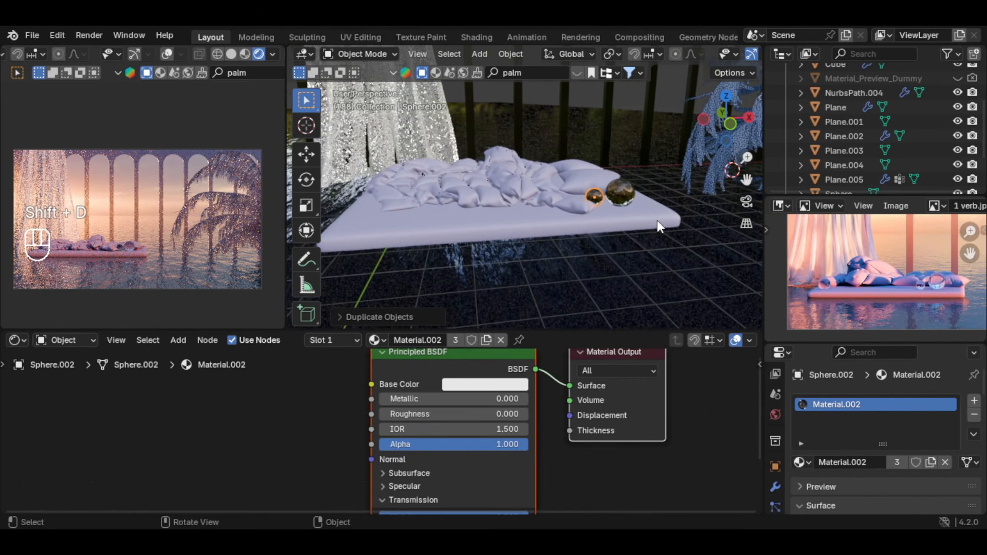
{"action": "key", "text": "g"}
{"action": "left_click", "coordinate": [457, 226]}
{"action": "key", "text": "s"}
{"action": "middle_click_drag", "start_coordinate": [456, 226], "coordinate": [568, 214], "text": "shift"}
{"action": "left_click", "coordinate": [494, 213]}
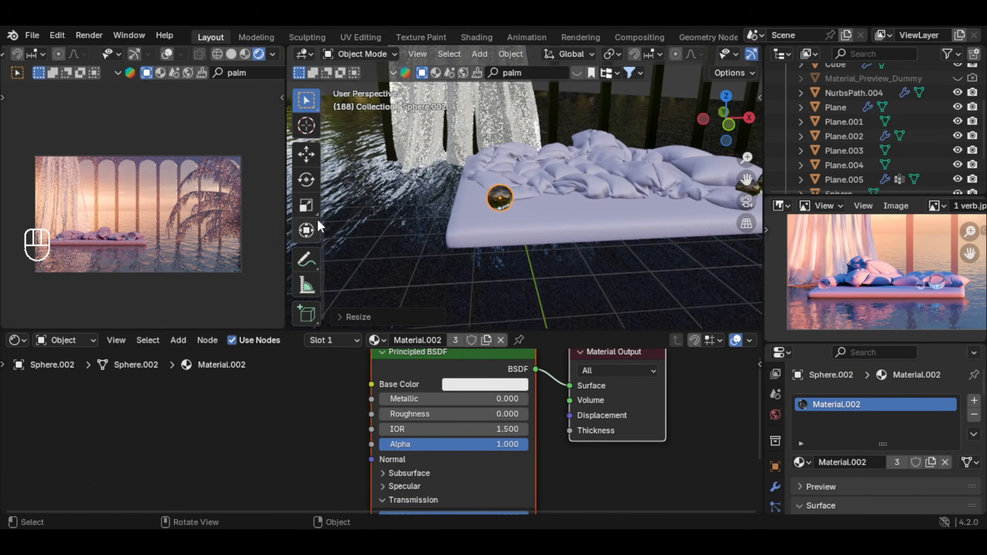
Set the Cycles final-render Max Samples to 300
{"action": "scroll", "coordinate": [776, 408], "scroll_direction": "up", "scroll_amount": 3}
{"action": "left_click", "coordinate": [775, 391]}
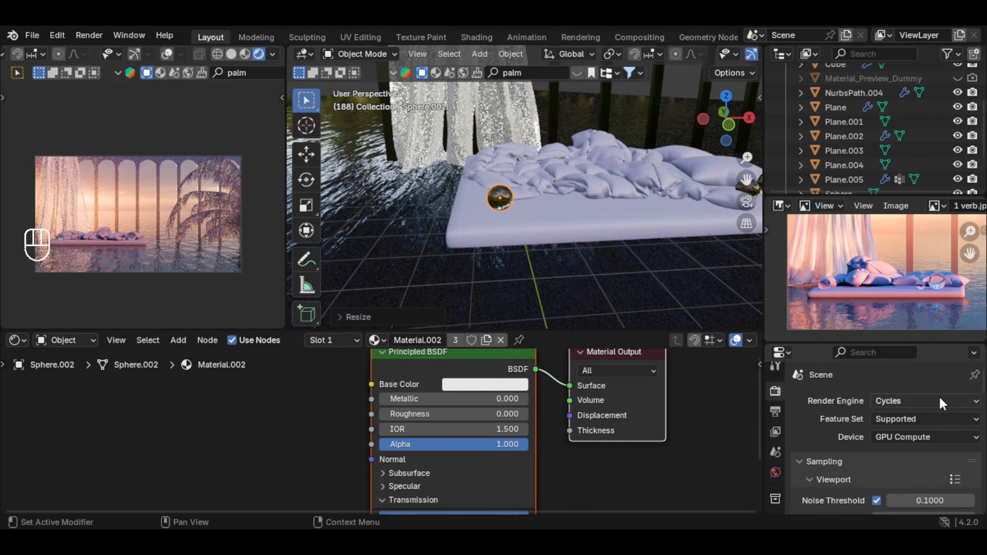
{"action": "scroll", "coordinate": [955, 448], "scroll_direction": "down", "scroll_amount": 5}
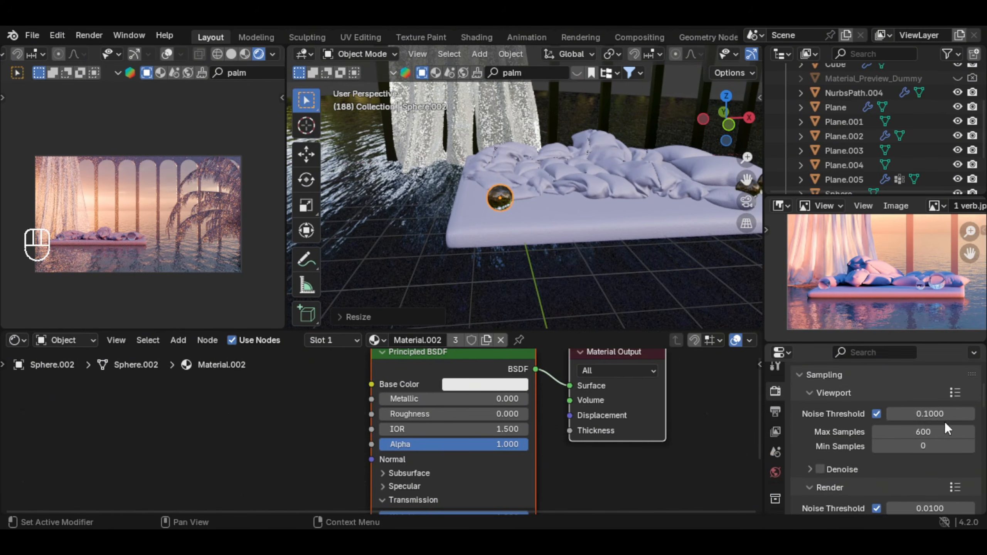
{"action": "left_click", "coordinate": [938, 413]}
{"action": "type", "text": "300"}
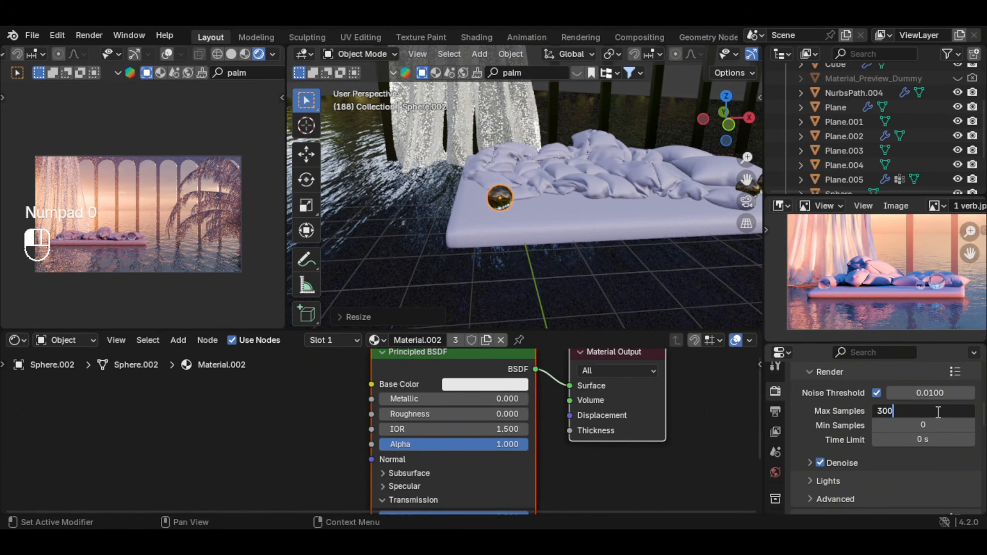
{"action": "key", "text": "Return"}
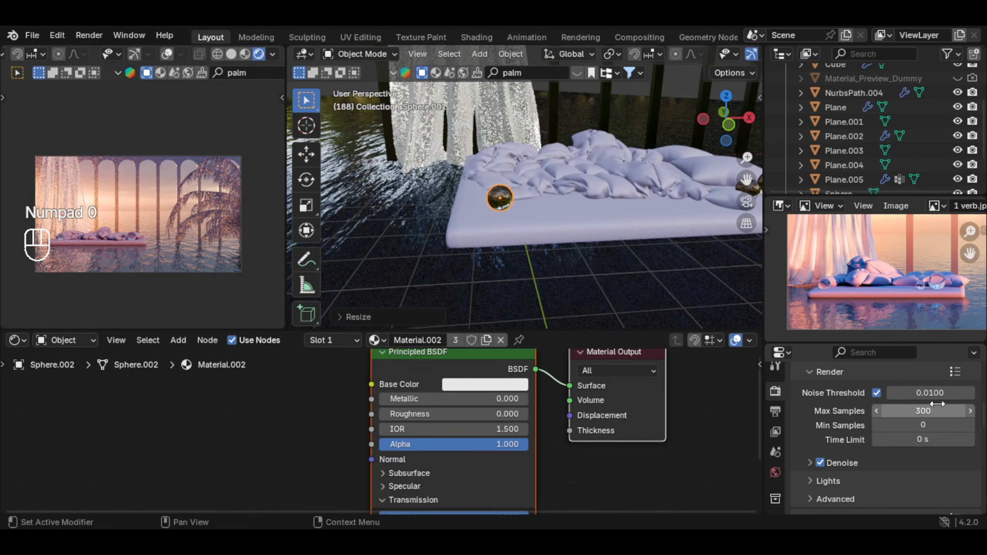
Review the final render's denoising options and the Light Tree setting
{"action": "scroll", "coordinate": [933, 406], "scroll_direction": "down", "scroll_amount": 4}
{"action": "left_click", "coordinate": [866, 405]}
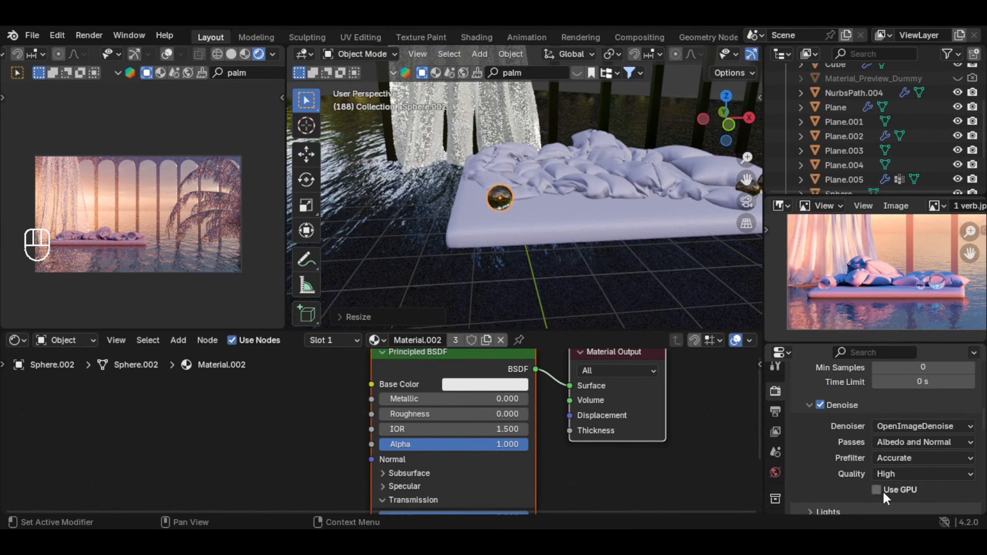
{"action": "left_click", "coordinate": [838, 403]}
{"action": "scroll", "coordinate": [869, 398], "scroll_direction": "down", "scroll_amount": 2}
{"action": "left_click", "coordinate": [854, 396]}
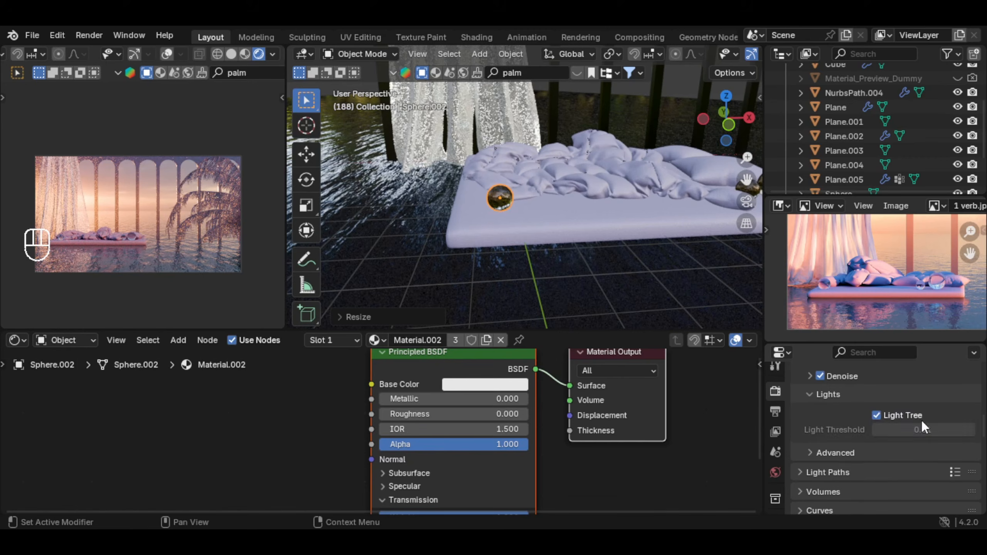
{"action": "left_click", "coordinate": [813, 393]}
Enable Use Spatial Splits and Persistent Data in the render performance settings
{"action": "scroll", "coordinate": [855, 405], "scroll_direction": "down", "scroll_amount": 8}
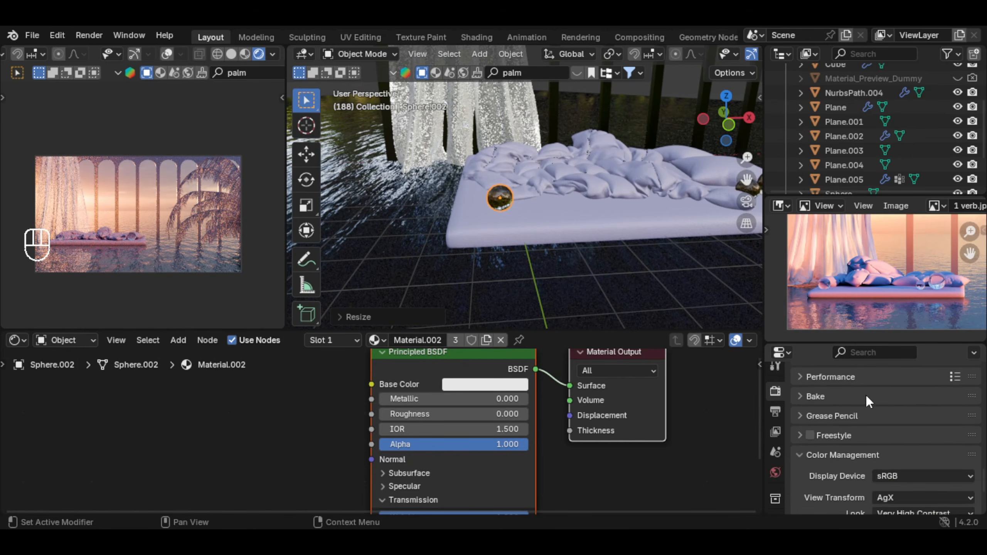
{"action": "left_click", "coordinate": [855, 377]}
{"action": "scroll", "coordinate": [855, 427], "scroll_direction": "down", "scroll_amount": 5}
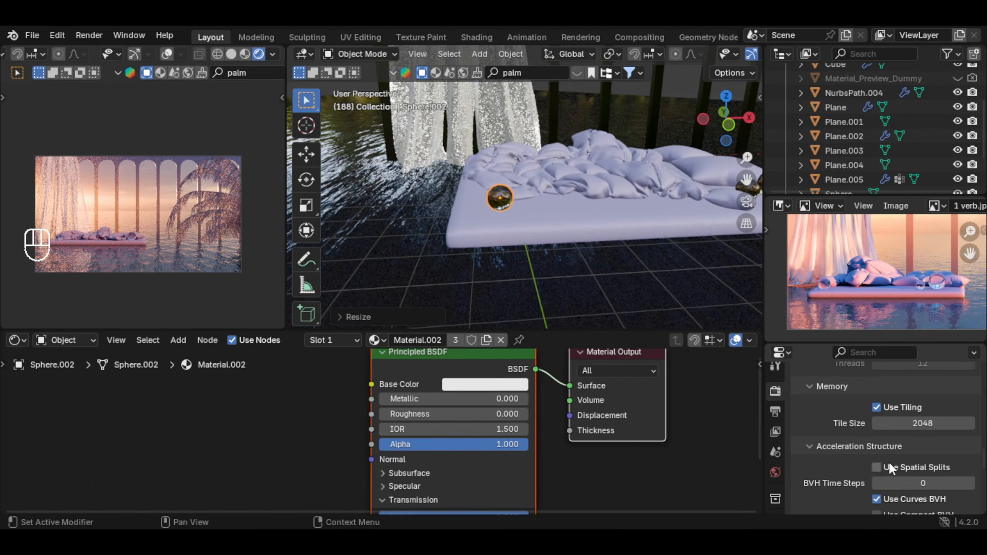
{"action": "left_click", "coordinate": [889, 464]}
{"action": "scroll", "coordinate": [887, 468], "scroll_direction": "down", "scroll_amount": 3}
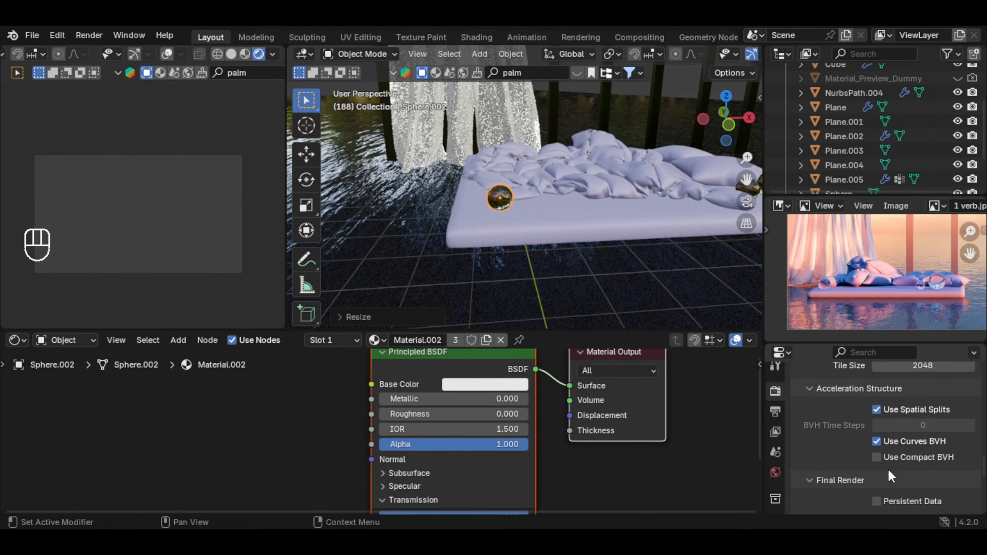
{"action": "left_click", "coordinate": [877, 503]}
Try the Filmic view transform on the scene, compare it in the rendered preview, and return to AgX
{"action": "scroll", "coordinate": [912, 453], "scroll_direction": "down", "scroll_amount": 8}
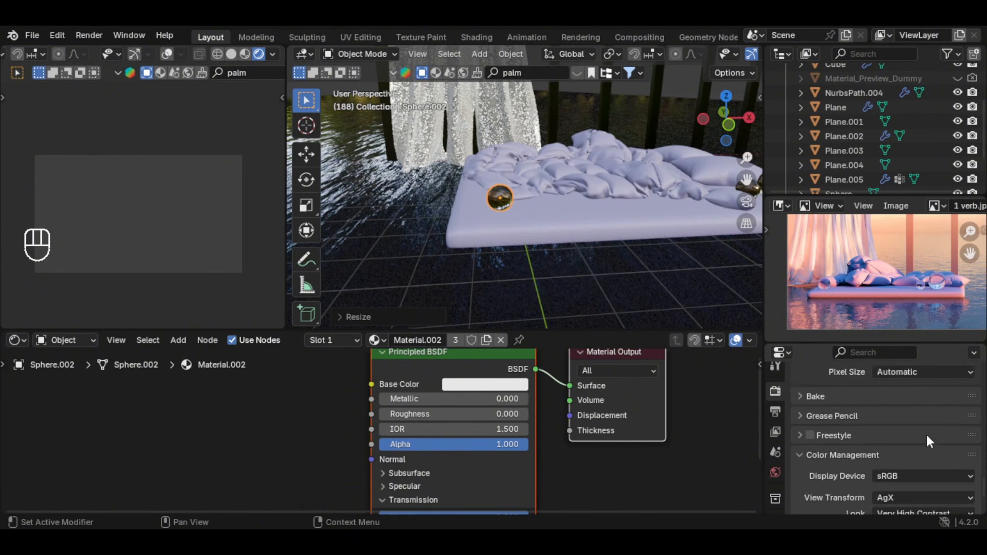
{"action": "left_click", "coordinate": [917, 422]}
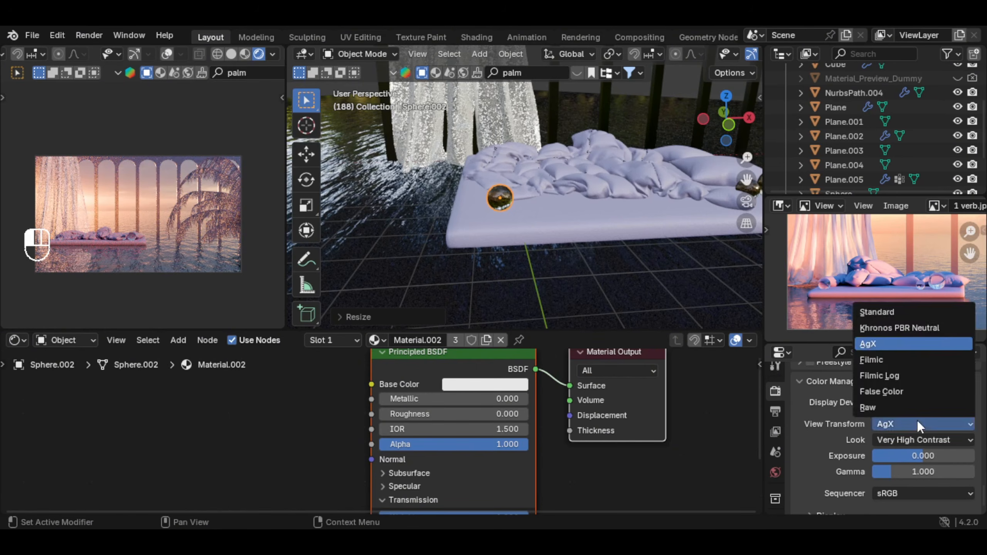
{"action": "left_click", "coordinate": [885, 360]}
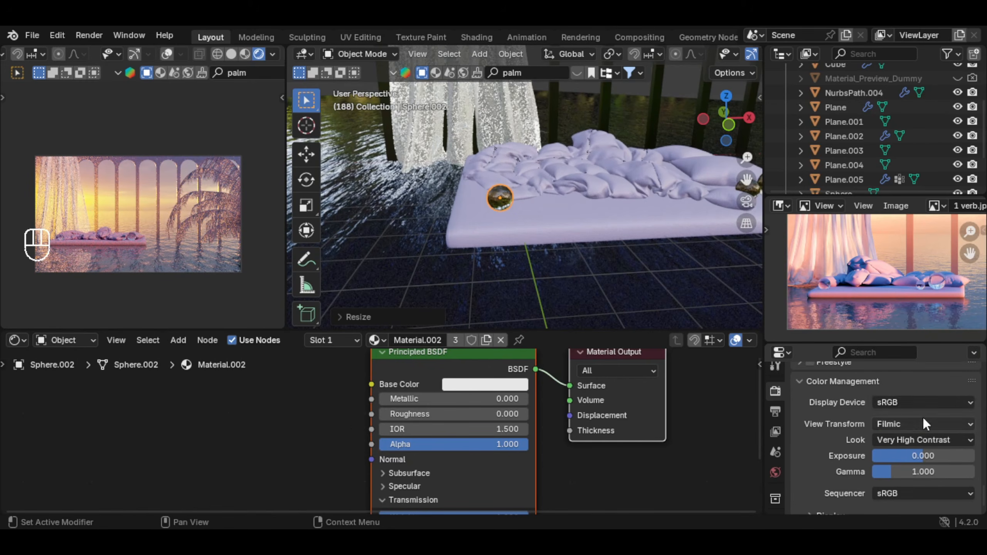
{"action": "left_click", "coordinate": [913, 422]}
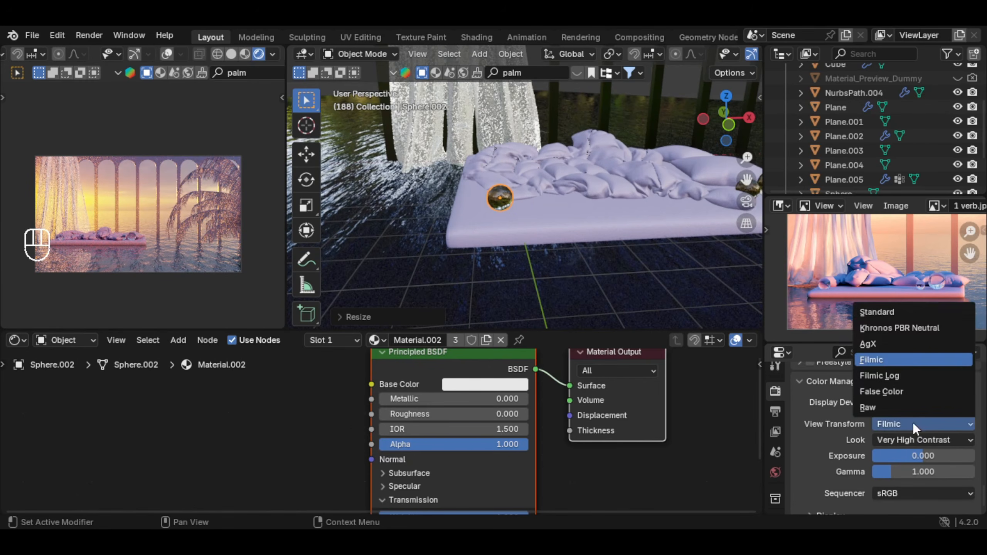
{"action": "left_click", "coordinate": [890, 363]}
{"action": "scroll", "coordinate": [89, 237], "scroll_direction": "up", "scroll_amount": 2}
{"action": "scroll", "coordinate": [95, 239], "scroll_direction": "down", "scroll_amount": 2}
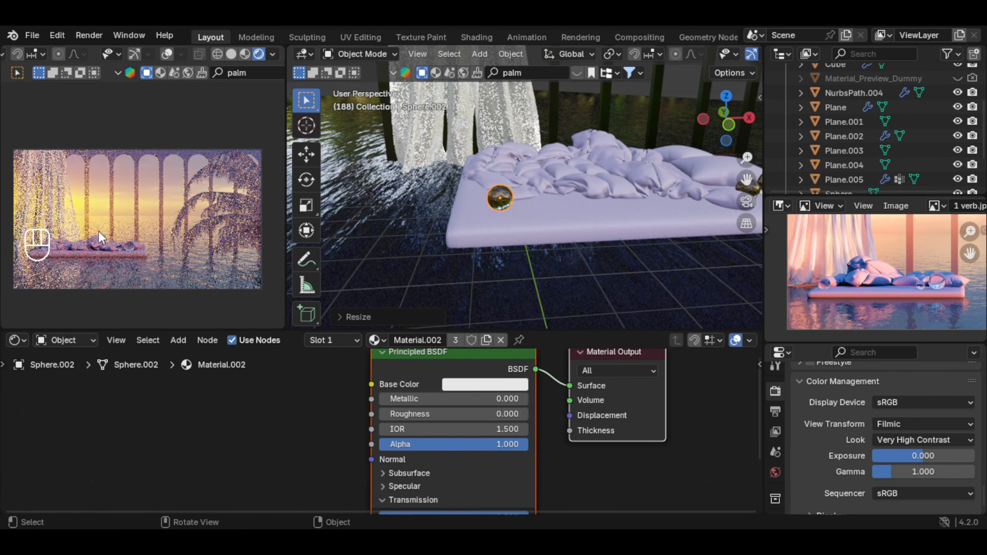
{"action": "left_click", "coordinate": [902, 424]}
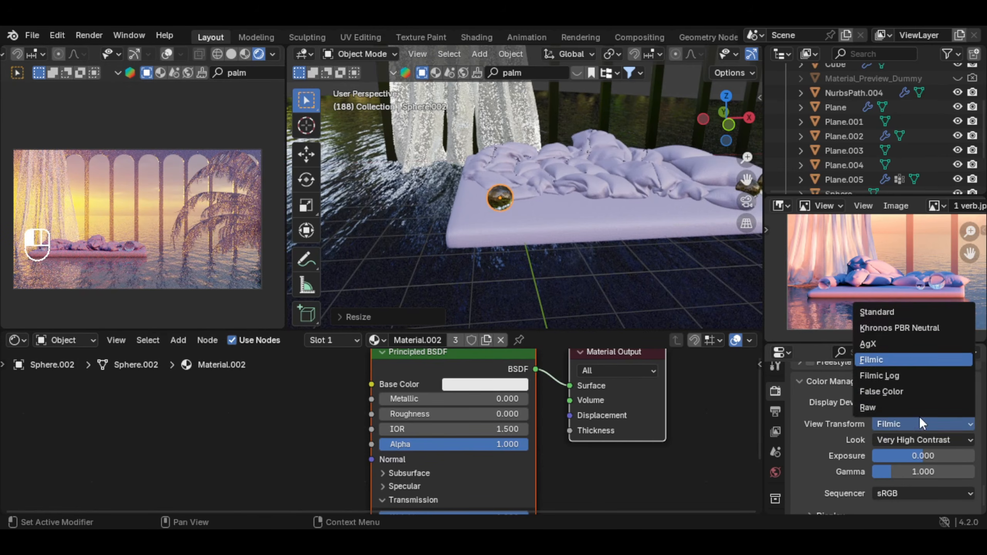
{"action": "left_click", "coordinate": [888, 342]}
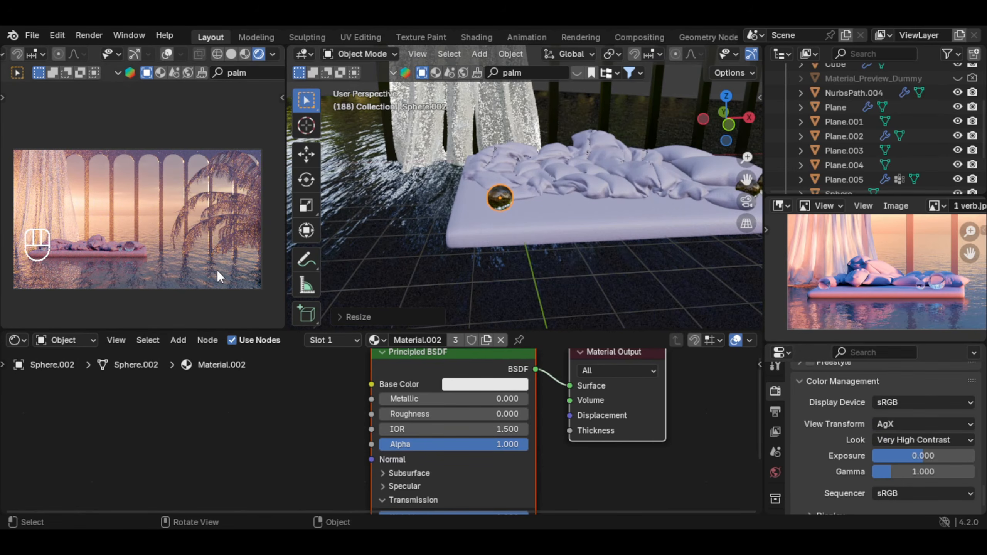
Set the color management Look to None
{"action": "scroll", "coordinate": [206, 265], "scroll_direction": "down", "scroll_amount": 1}
{"action": "scroll", "coordinate": [933, 427], "scroll_direction": "down", "scroll_amount": 2}
{"action": "left_click", "coordinate": [945, 411]}
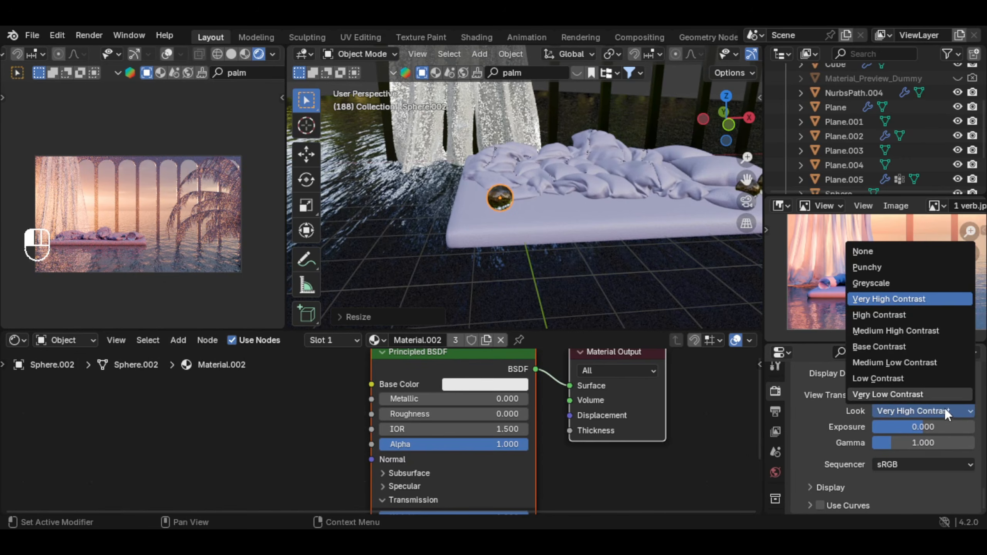
{"action": "left_click", "coordinate": [894, 296]}
{"action": "left_click", "coordinate": [925, 410]}
{"action": "left_click", "coordinate": [897, 250]}
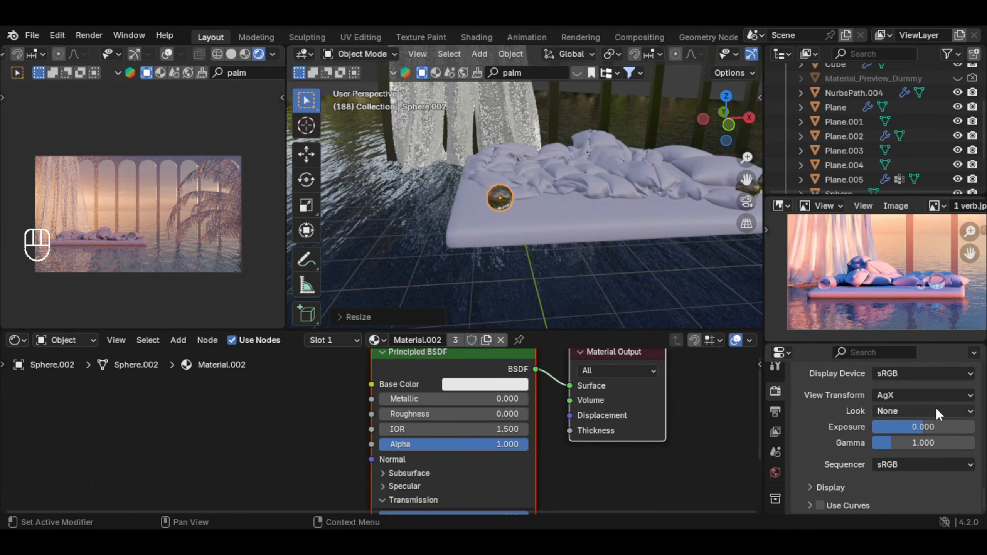
Rotate the world's sunrise HDRI by setting its Mapping node's Z rotation to about 235°
{"action": "scroll", "coordinate": [936, 408], "scroll_direction": "up", "scroll_amount": 10}
{"action": "scroll", "coordinate": [475, 383], "scroll_direction": "down", "scroll_amount": 1}
{"action": "middle_click_drag", "start_coordinate": [474, 383], "coordinate": [437, 413]}
{"action": "scroll", "coordinate": [384, 418], "scroll_direction": "down", "scroll_amount": 2}
{"action": "scroll", "coordinate": [455, 412], "scroll_direction": "up", "scroll_amount": 1}
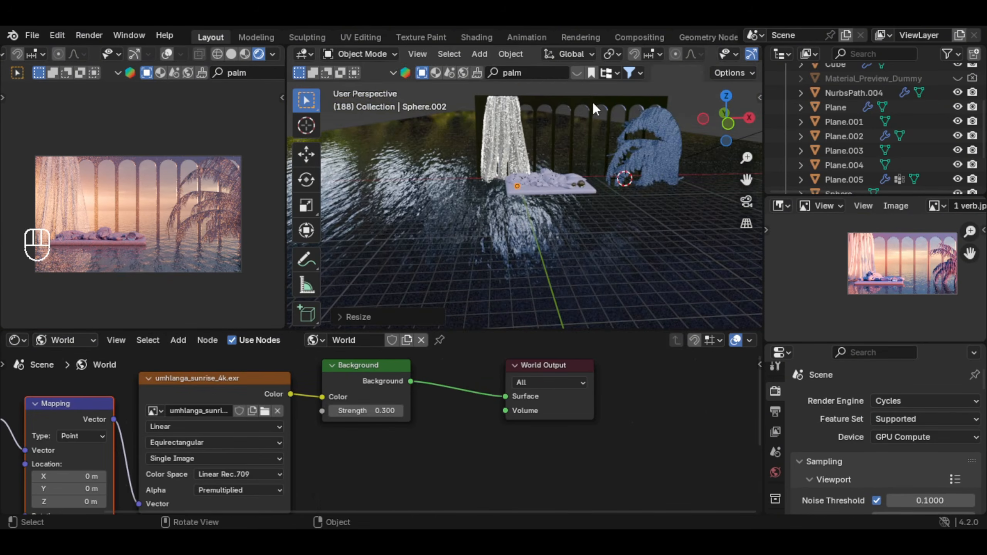
{"action": "key", "text": "r"}
{"action": "right_click", "coordinate": [233, 439]}
{"action": "middle_click_drag", "start_coordinate": [233, 438], "coordinate": [422, 344]}
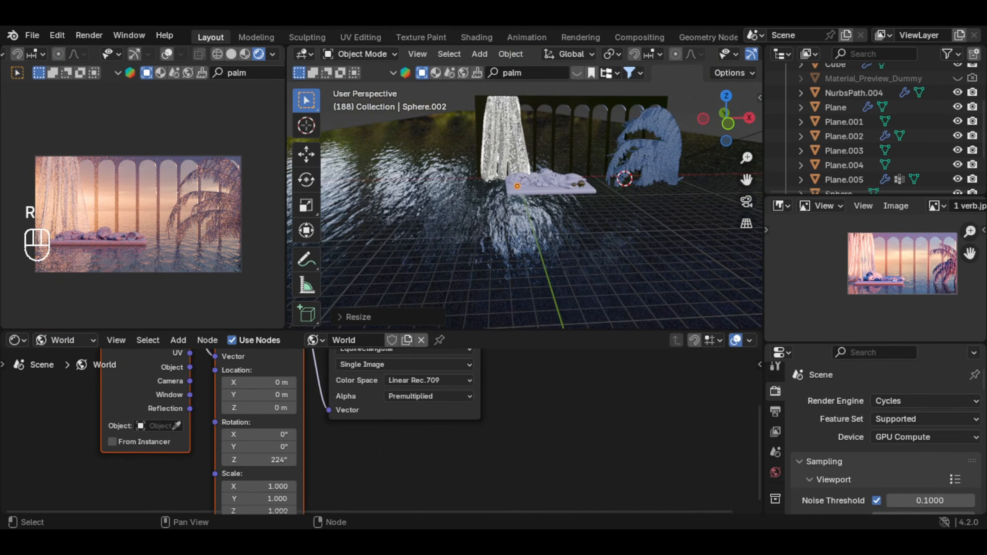
{"action": "middle_click_drag", "start_coordinate": [288, 472], "coordinate": [440, 474]}
{"action": "scroll", "coordinate": [363, 459], "scroll_direction": "up", "scroll_amount": 3}
{"action": "mouse_move", "coordinate": [423, 458]}
{"action": "left_mouse_down"}
{"action": "mouse_move", "coordinate": [441, 459]}
{"action": "mouse_move", "coordinate": [420, 458]}
{"action": "left_mouse_up"}
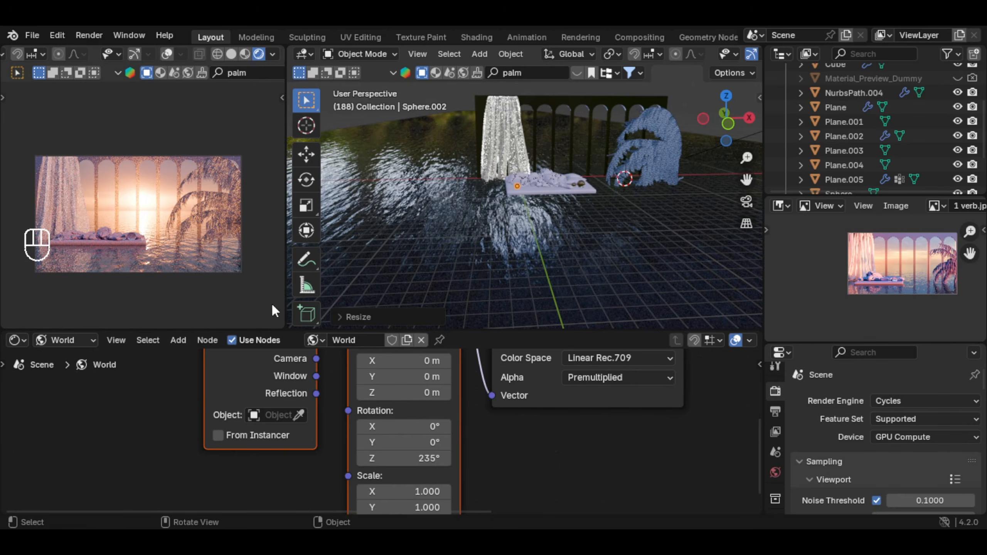
View the scene through the camera and render the final image
{"action": "key", "text": "KP_0"}
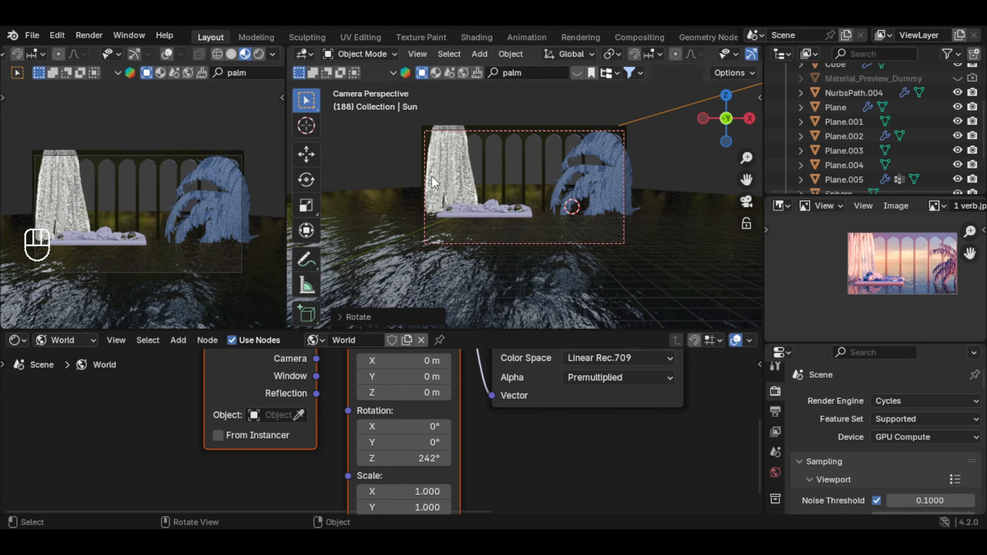
{"action": "left_click", "coordinate": [90, 36]}
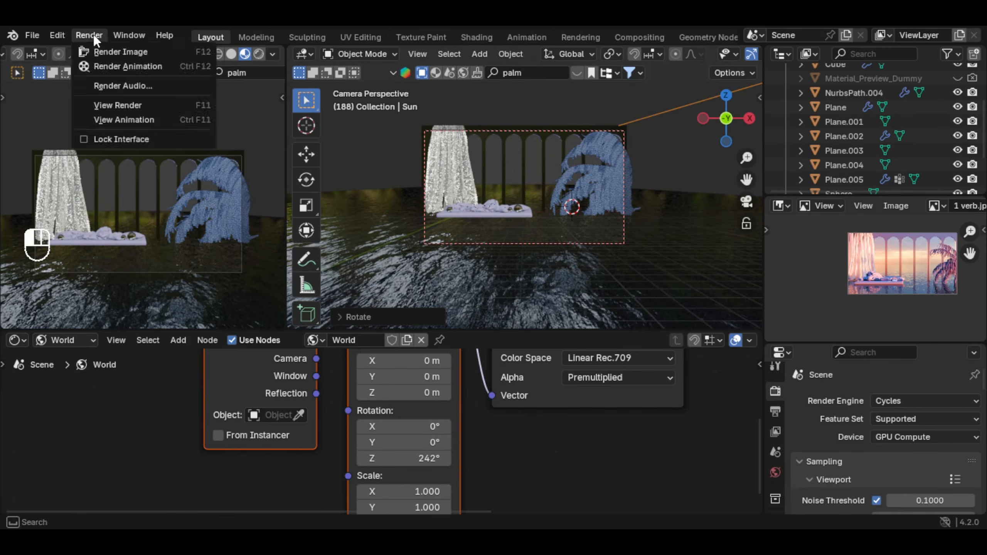
{"action": "left_click", "coordinate": [146, 53]}
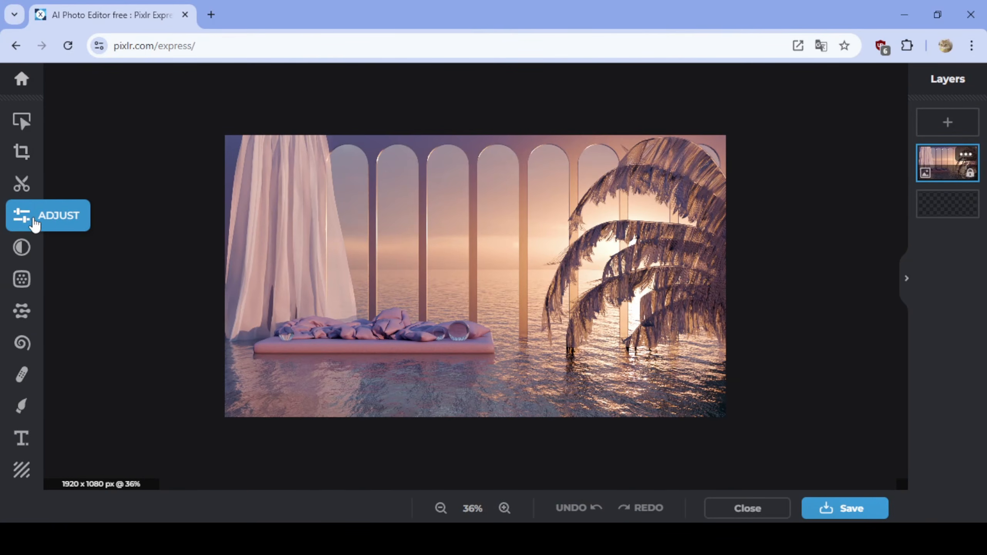
In Pixlr Express, adjust the rendered image's Vibrance to 30 and Saturation to about 1
{"action": "left_click", "coordinate": [24, 217]}
{"action": "left_click_drag", "start_coordinate": [159, 272], "coordinate": [187, 278]}
{"action": "mouse_move", "coordinate": [159, 317]}
{"action": "left_mouse_down"}
{"action": "mouse_move", "coordinate": [177, 329]}
{"action": "mouse_move", "coordinate": [164, 331]}
{"action": "left_mouse_up"}
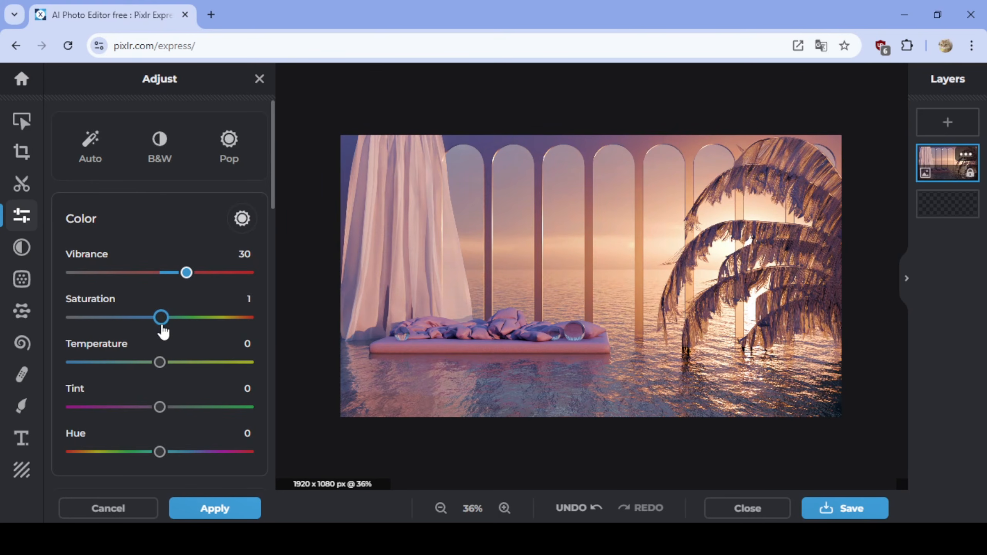
Set the image's Bloom to 15 and Dehaze to 18, and compare the result with the original
{"action": "scroll", "coordinate": [80, 253], "scroll_direction": "down", "scroll_amount": 10}
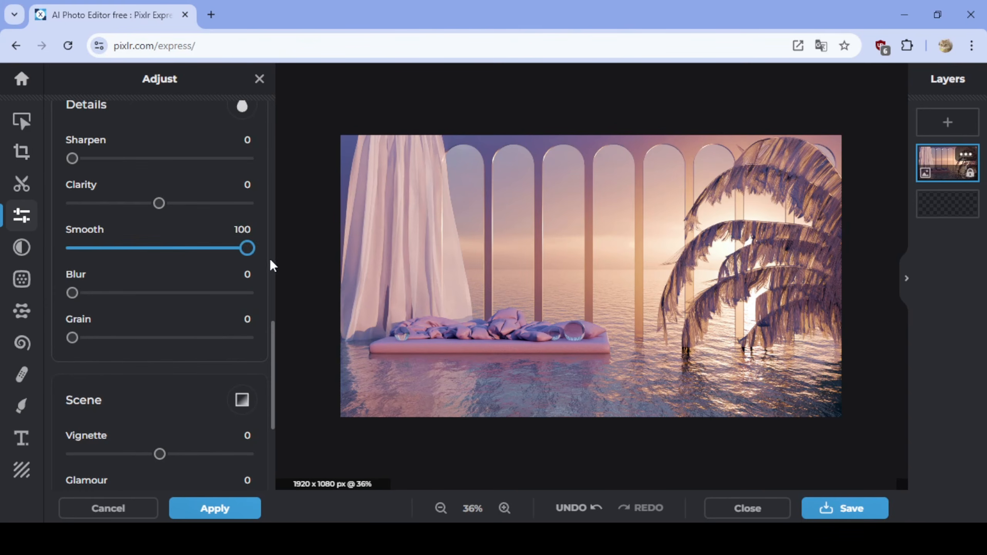
{"action": "scroll", "coordinate": [156, 295], "scroll_direction": "down", "scroll_amount": 5}
{"action": "left_click_drag", "start_coordinate": [72, 327], "coordinate": [99, 327]}
{"action": "left_click_drag", "start_coordinate": [72, 372], "coordinate": [106, 376]}
{"action": "left_click_drag", "start_coordinate": [193, 422], "coordinate": [199, 420]}
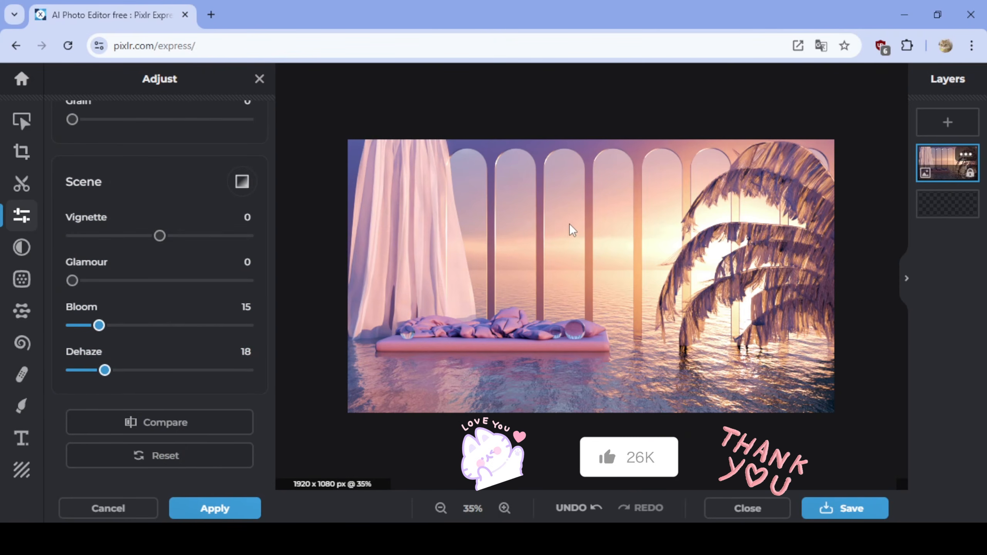
{"action": "scroll", "coordinate": [572, 229], "scroll_direction": "up", "scroll_amount": 1}
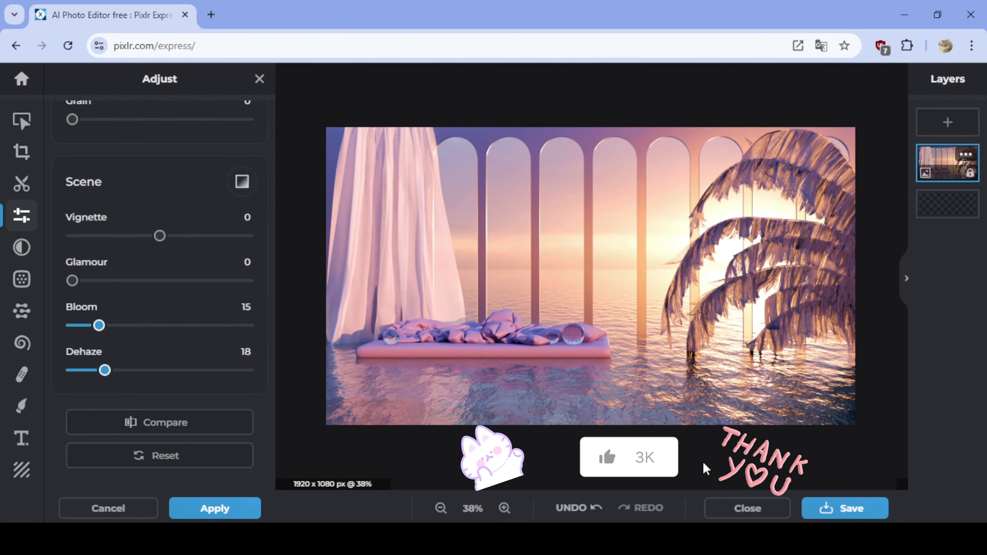